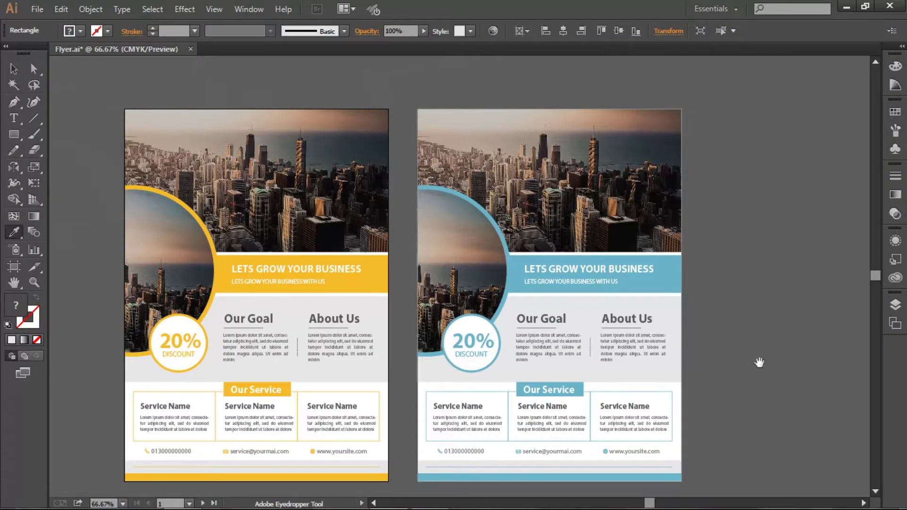
Look over the two reference flyers, then start a new document from the File menu
drag(759, 362, 816, 311)
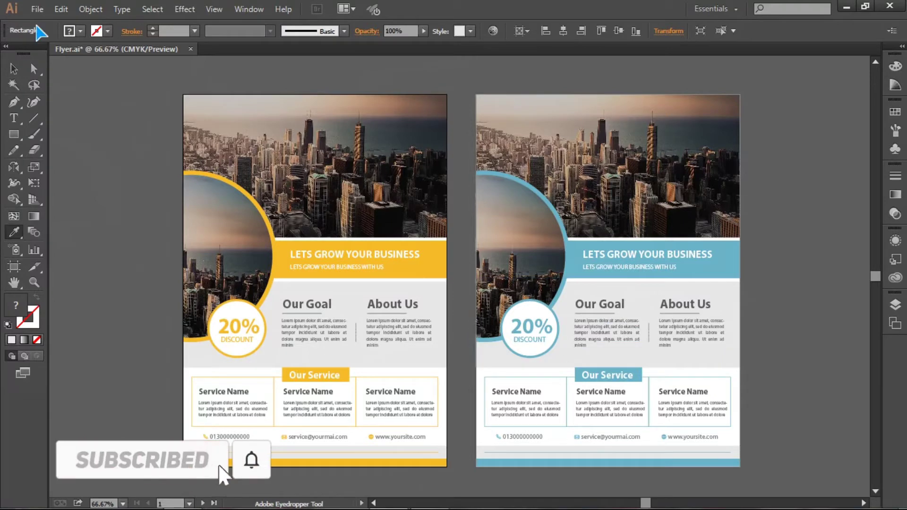
click(37, 9)
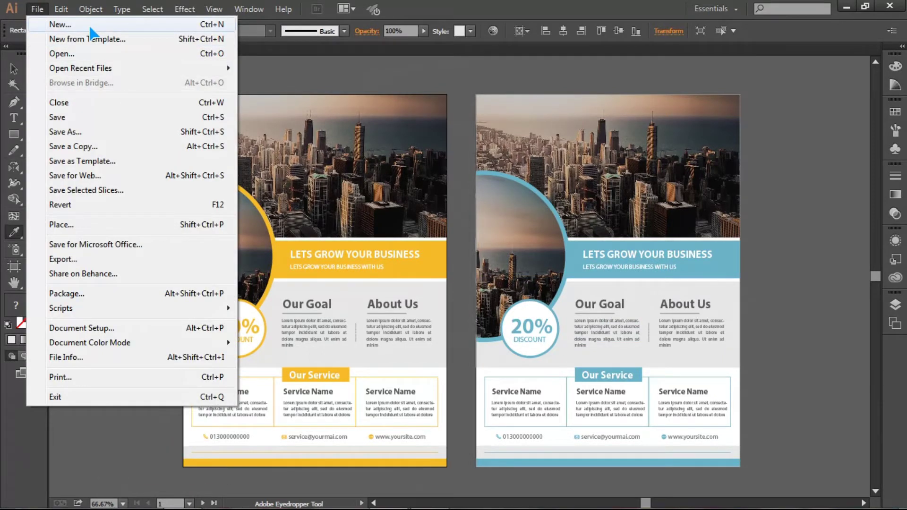
click(308, 69)
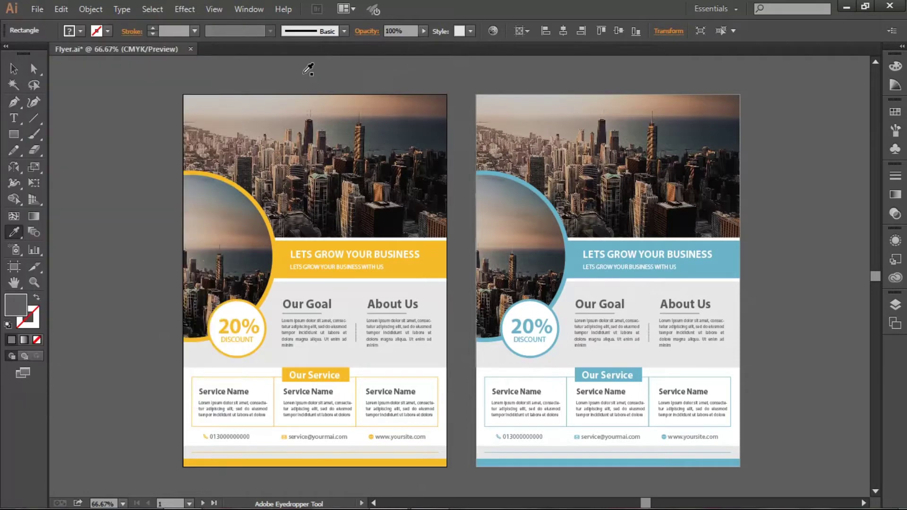
click(308, 69)
click(37, 9)
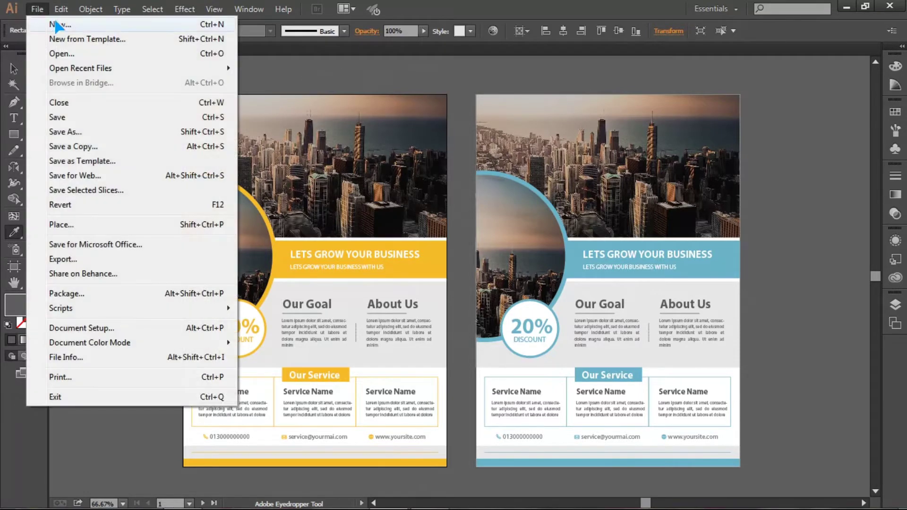
click(57, 26)
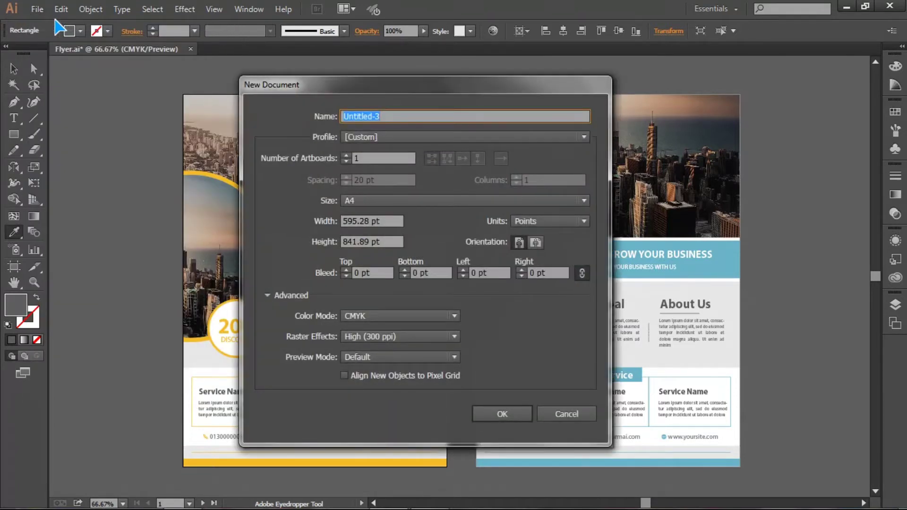
Create an A4 Print document 'Corporate Flyer' in inches with 0.125 in bleed on all sides
text(Corporat)
text(e Flyer)
click(358, 138)
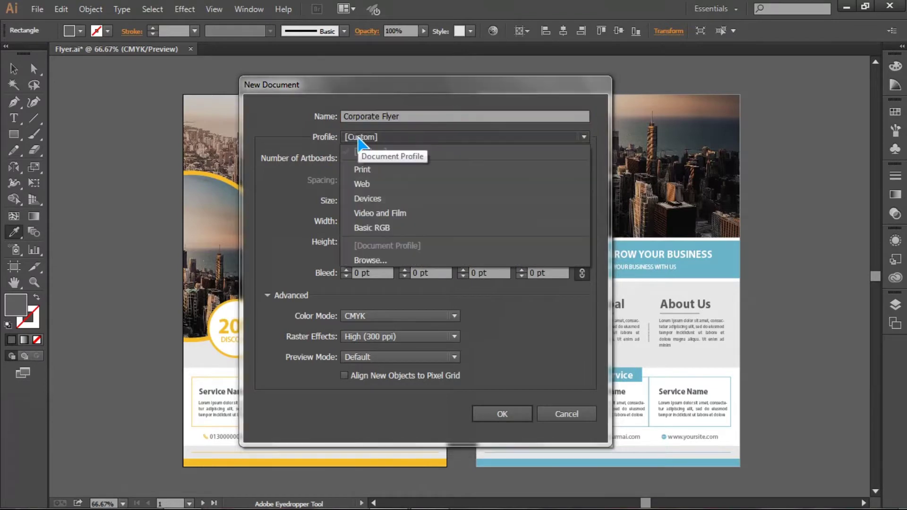
click(363, 169)
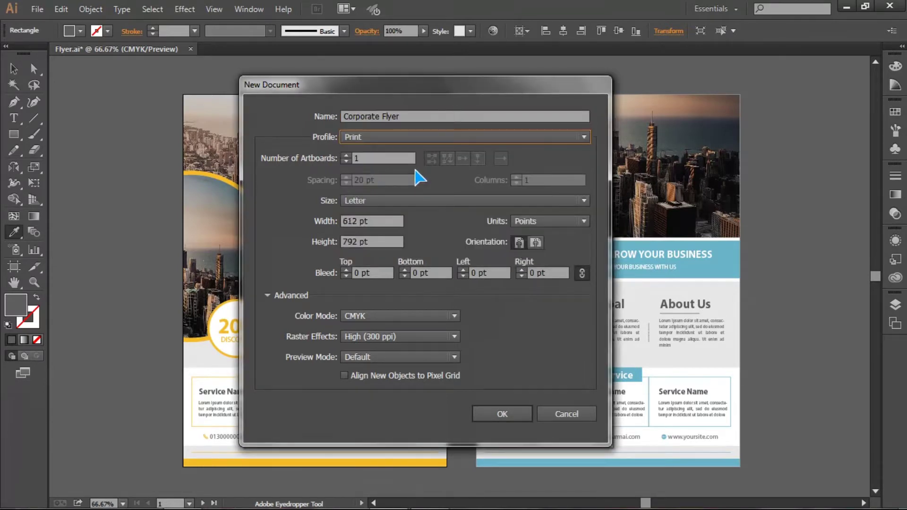
click(414, 207)
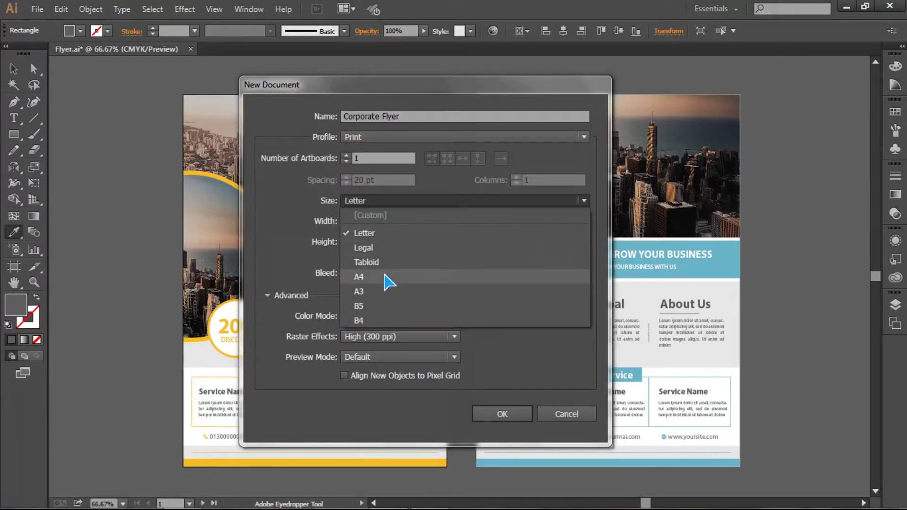
click(385, 274)
click(529, 222)
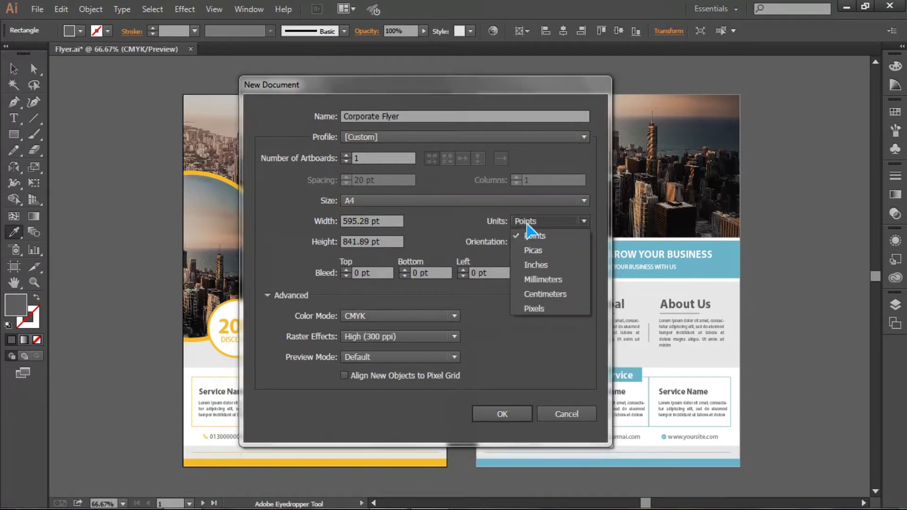
click(557, 267)
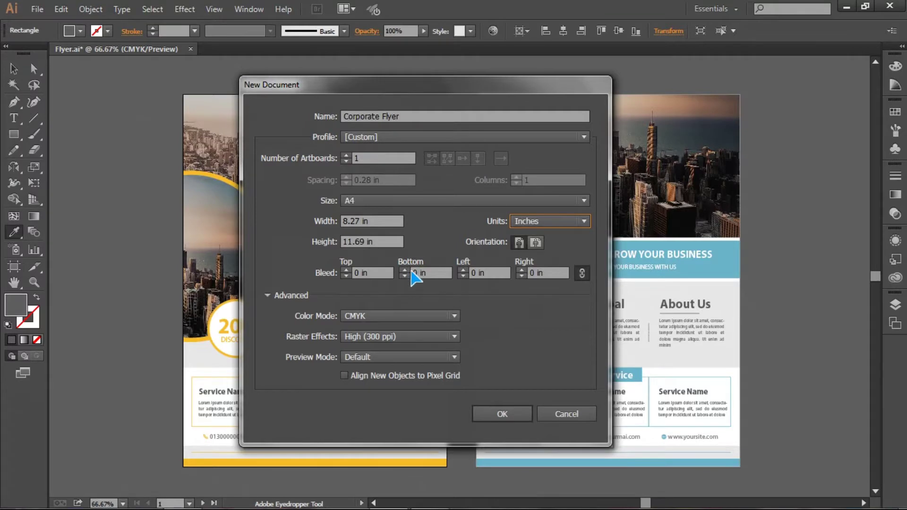
click(364, 273)
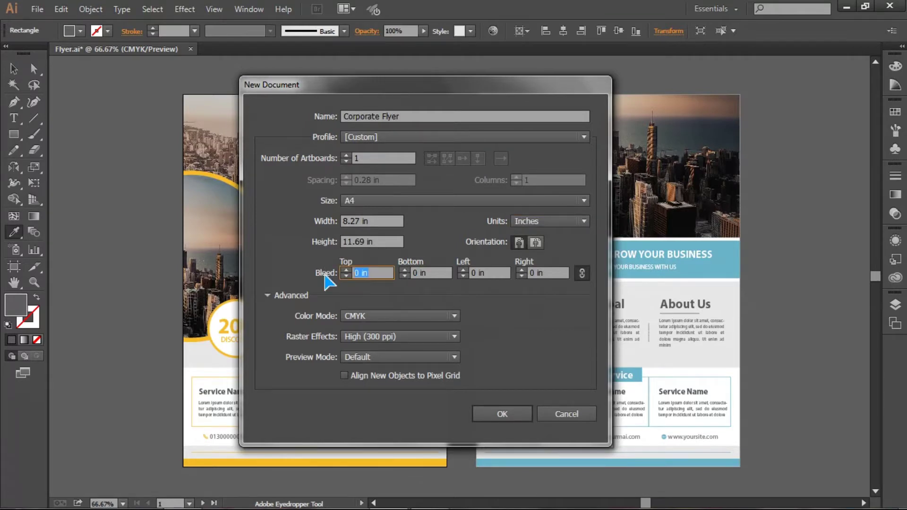
text(0.125)
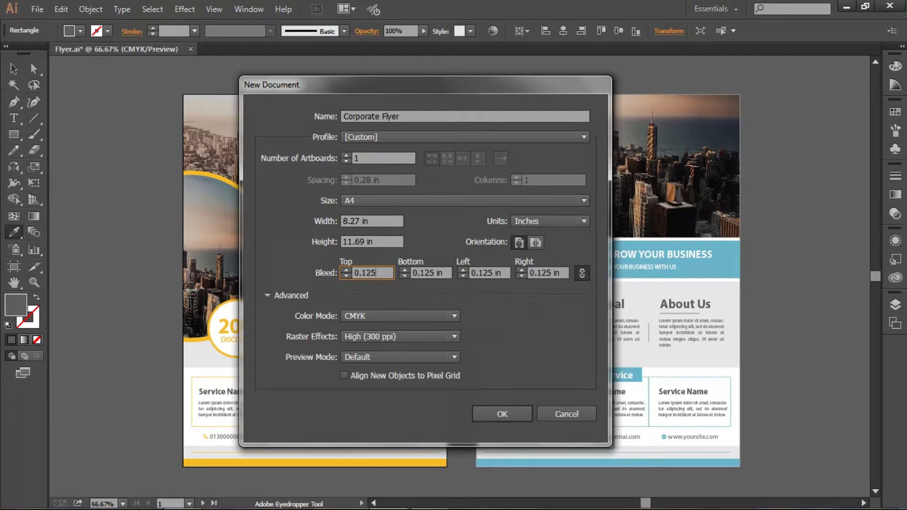
key(Tab)
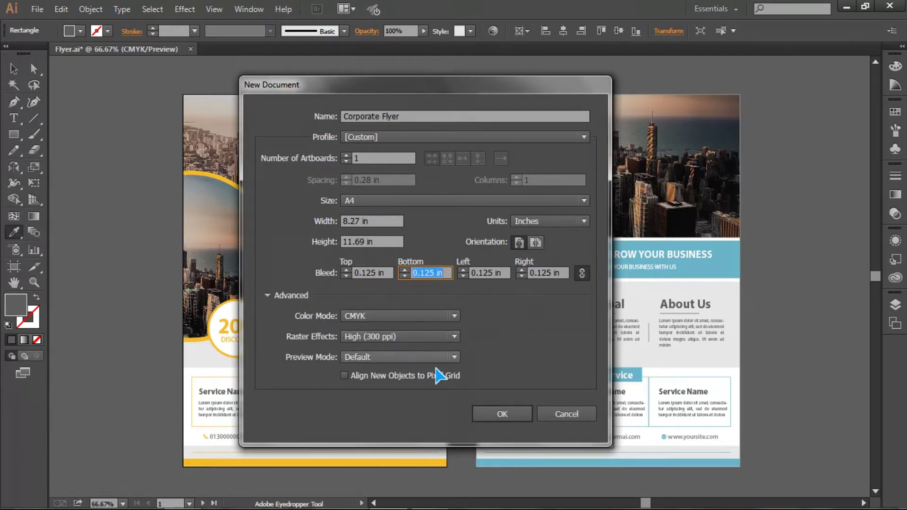
click(498, 413)
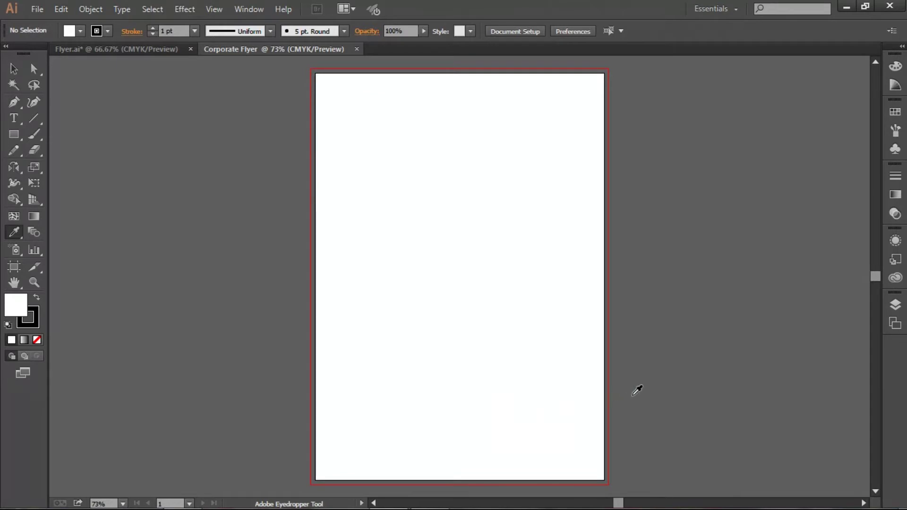
Draw an 8.52 × 11.94 in rectangle (8.27+.25 by 11.69+.25)
click(17, 134)
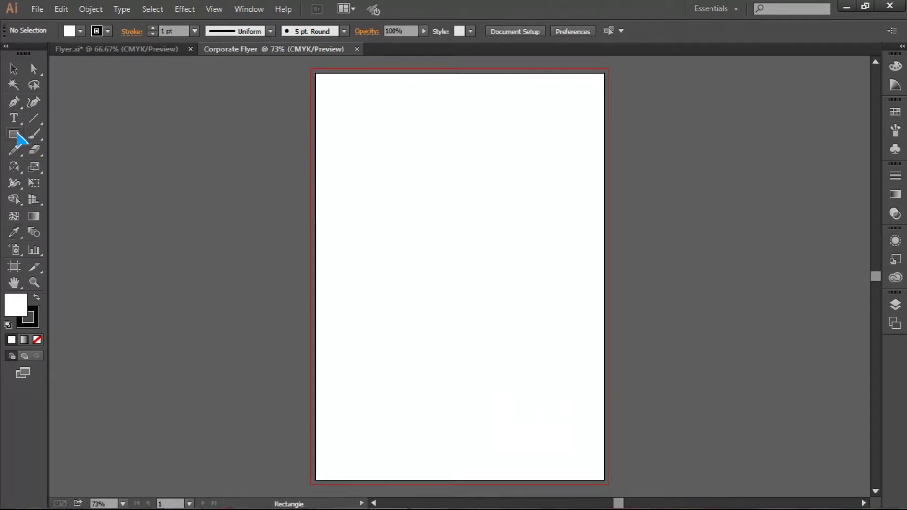
click(420, 190)
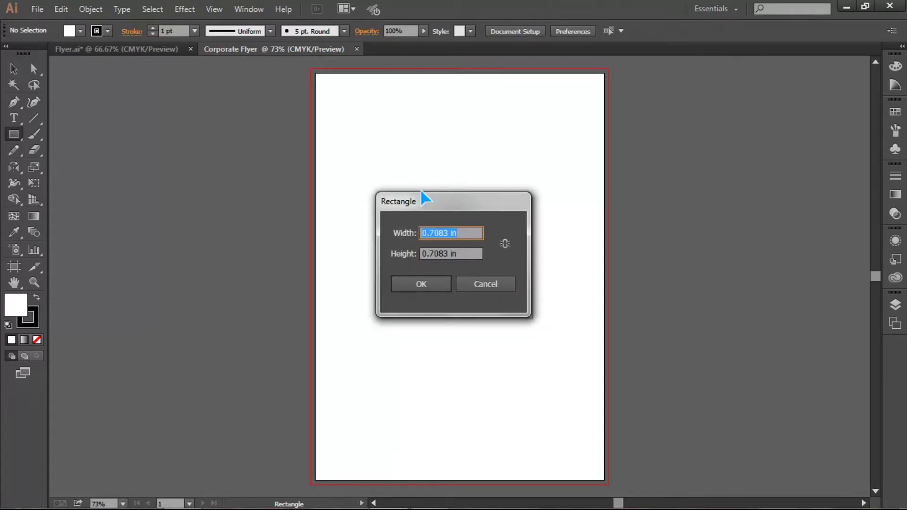
text(8.27+.)
text(25)
key(Tab)
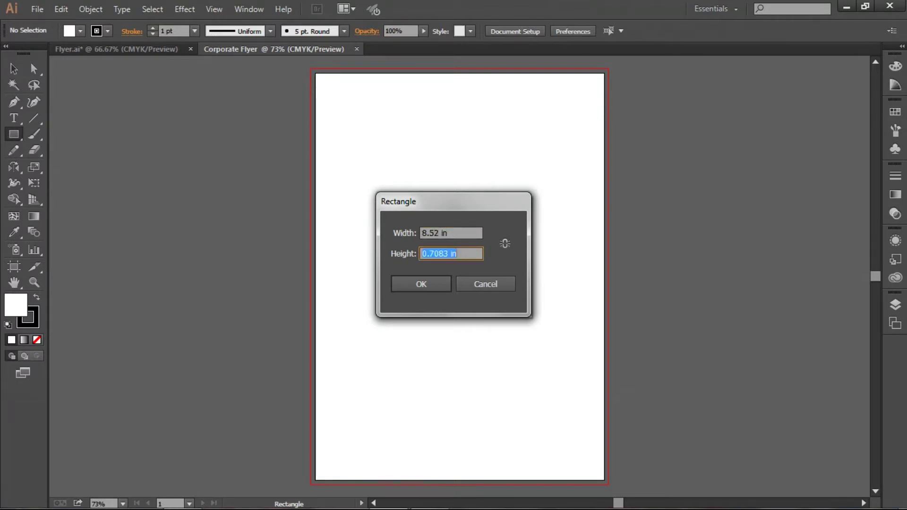
text(1)
text(5)
key(Return)
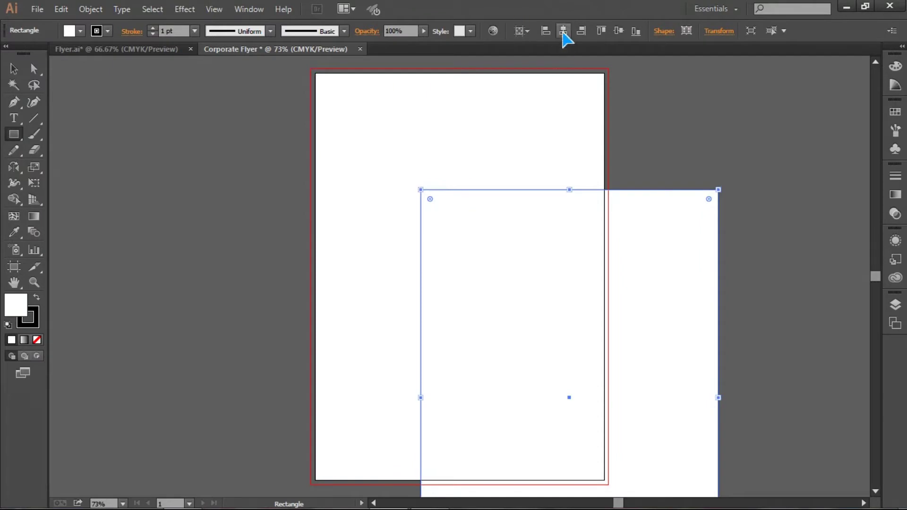
Centre the background rectangle on the artboard both ways and lock it
click(564, 31)
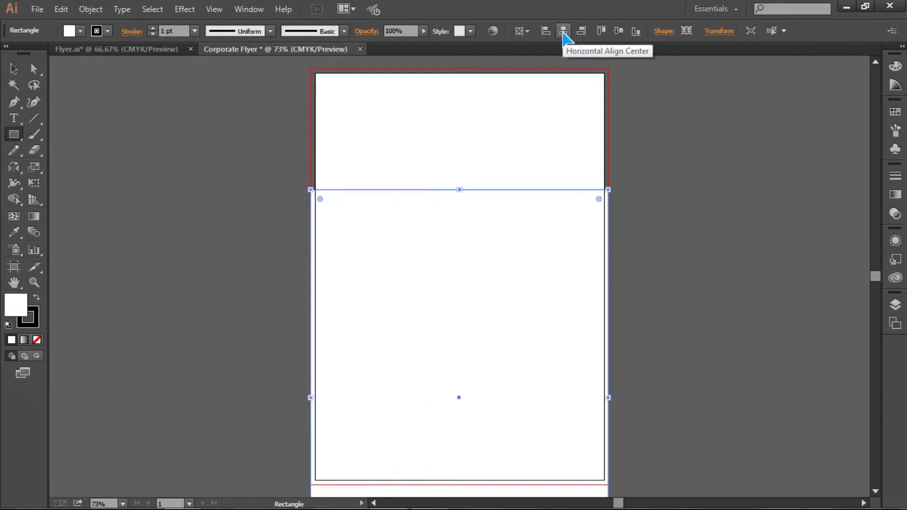
click(619, 31)
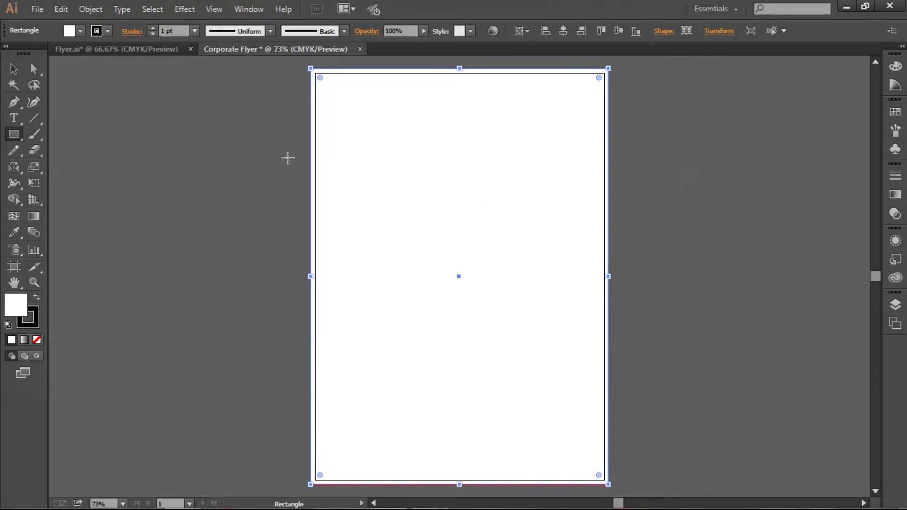
click(93, 10)
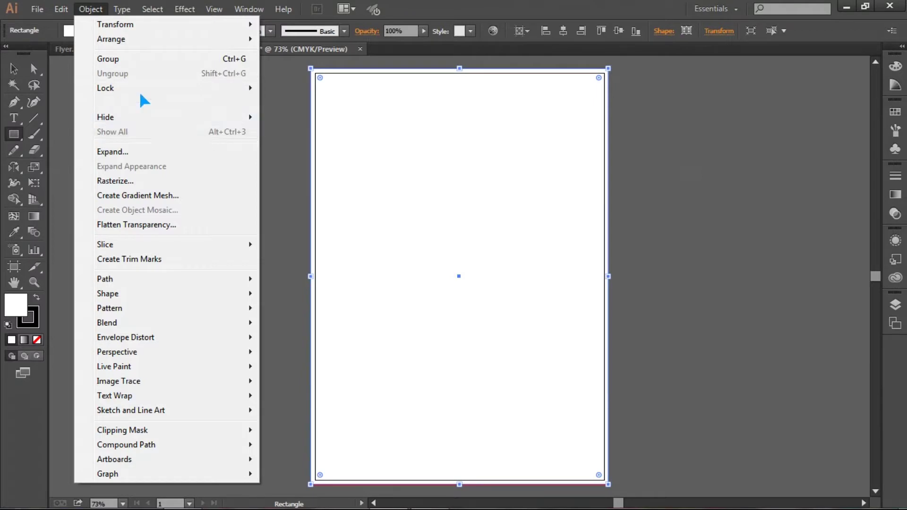
click(307, 90)
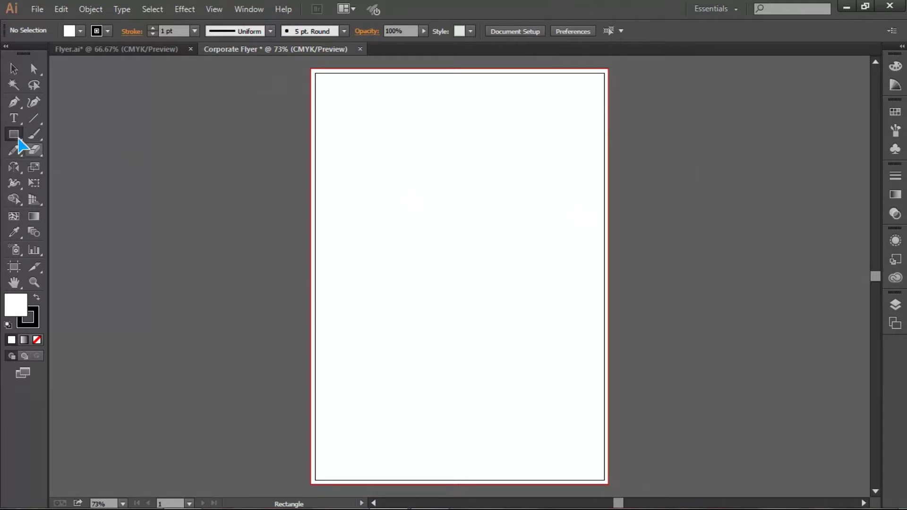
Draw a 7.77 in wide inner rectangle (8.27-.5) centred on the artboard
click(395, 171)
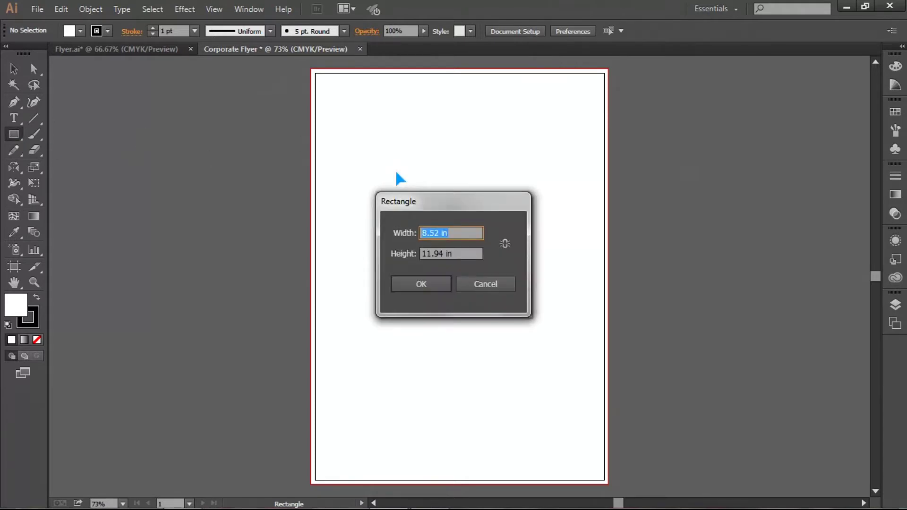
text(8.27-)
text(.5)
key(Tab)
text(8)
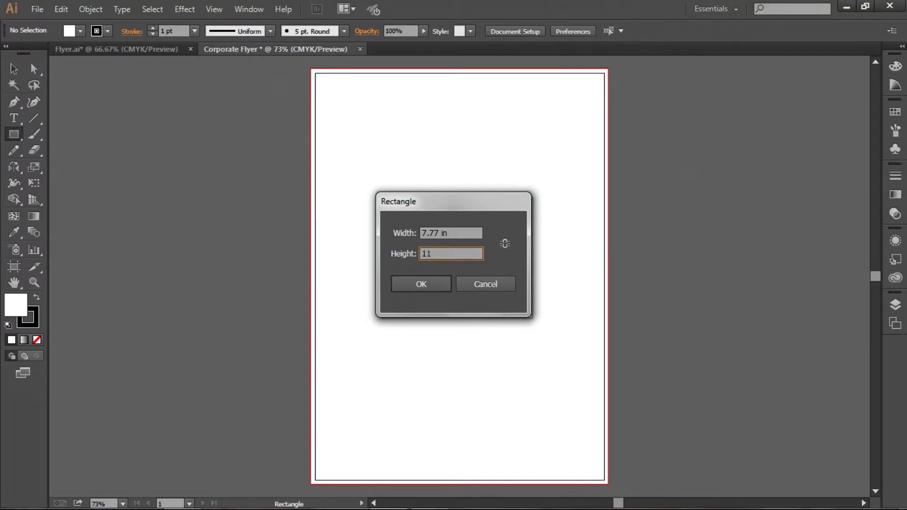
text(69)
text(5)
key(Return)
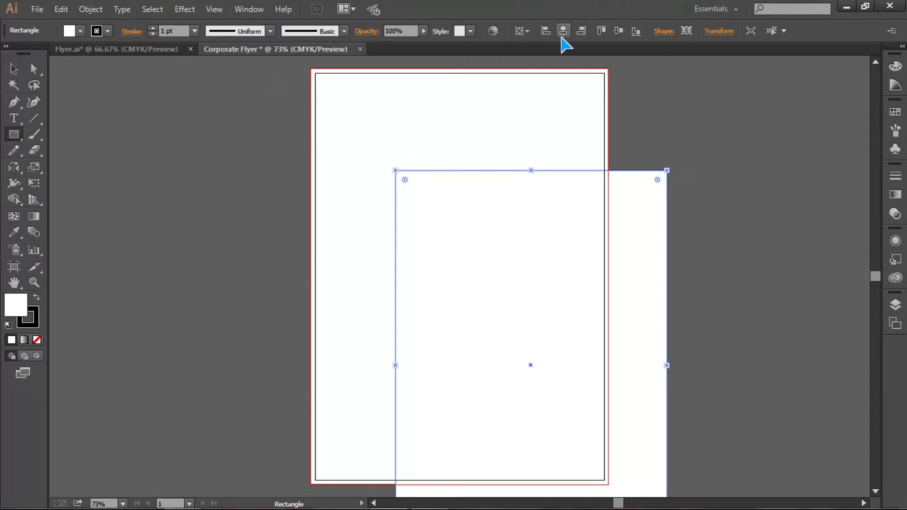
click(563, 31)
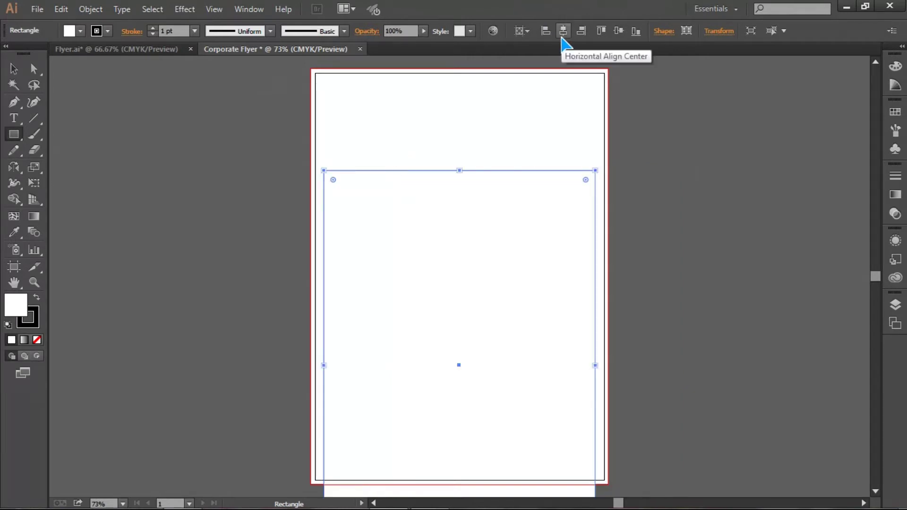
click(621, 31)
Convert the inner rectangle into guides and lock the guides
right_click(469, 240)
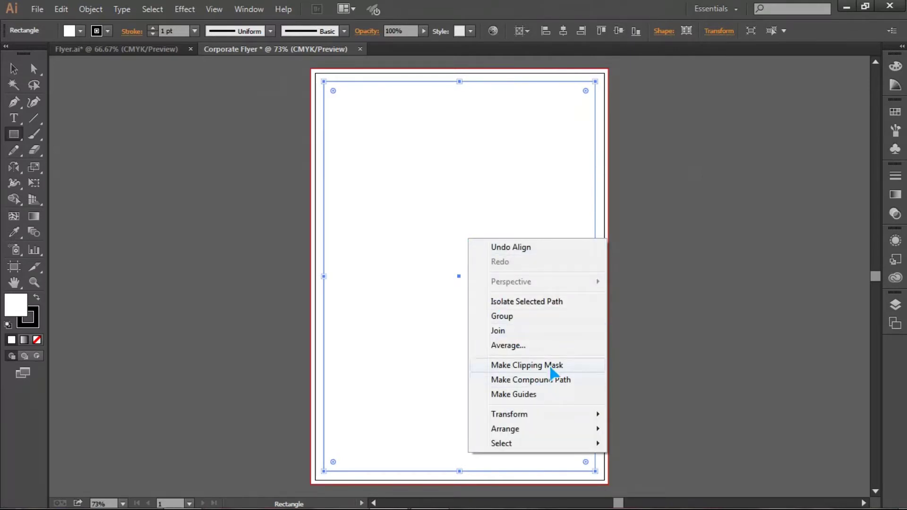
click(545, 393)
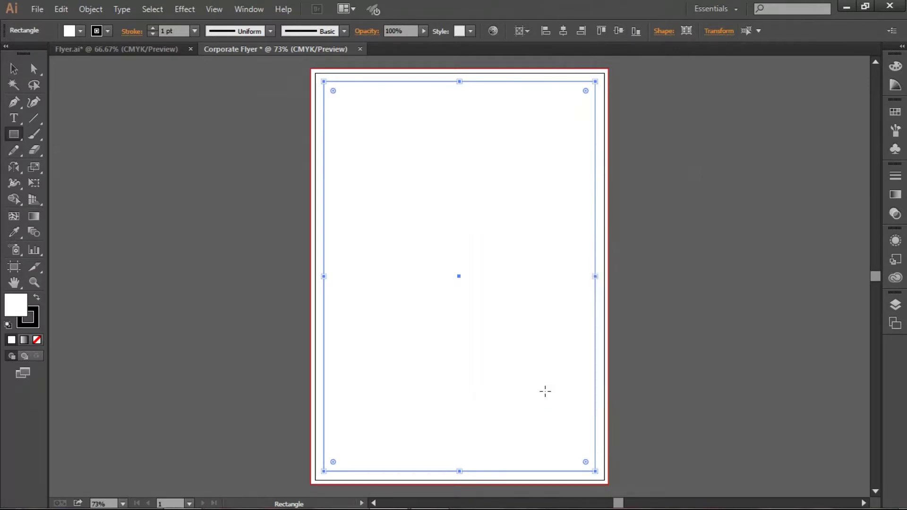
right_click(325, 192)
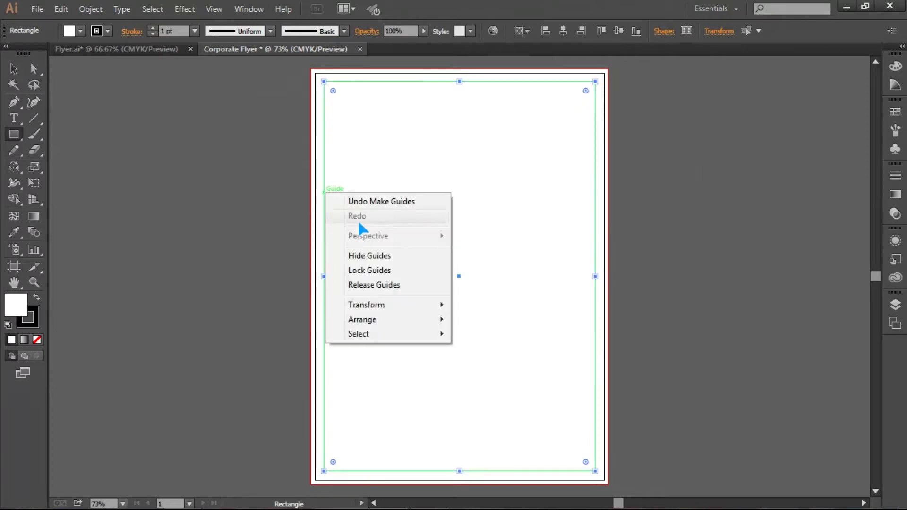
click(412, 269)
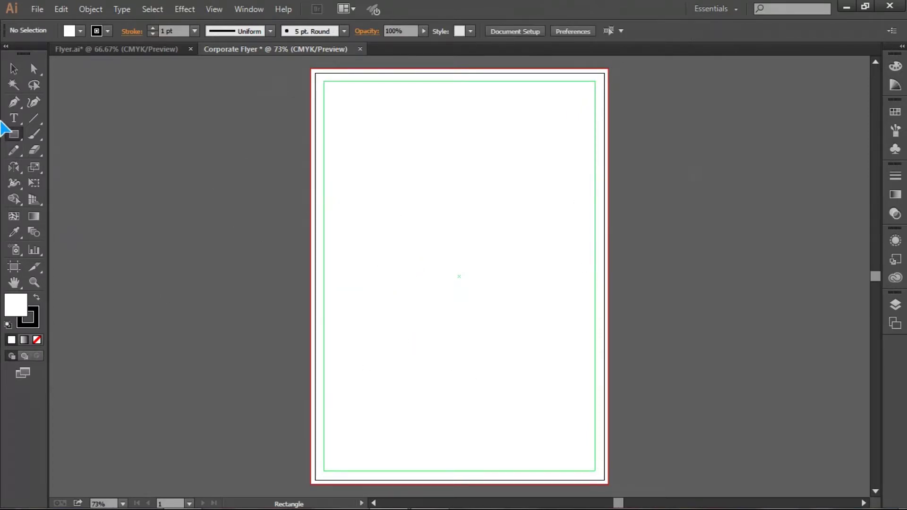
click(36, 11)
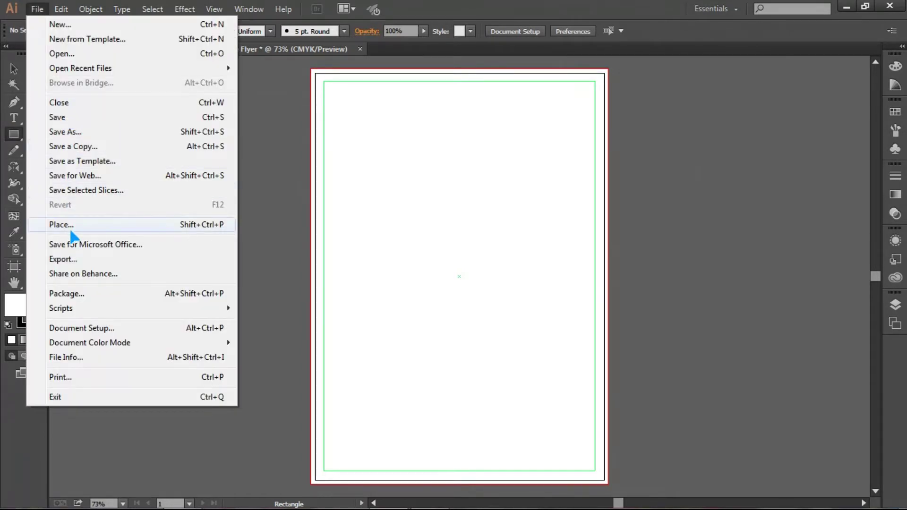
Place the Chicago skyline photo onto the flyer page
click(70, 229)
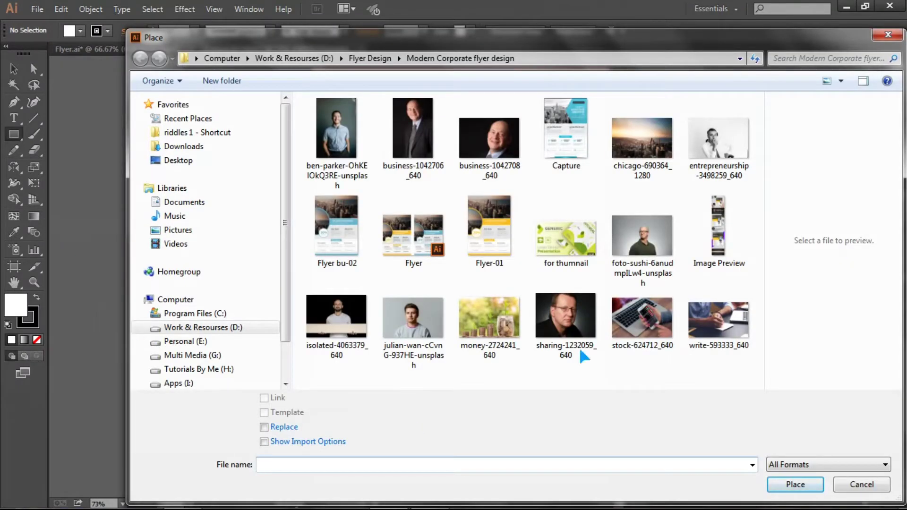
click(649, 137)
key(Escape)
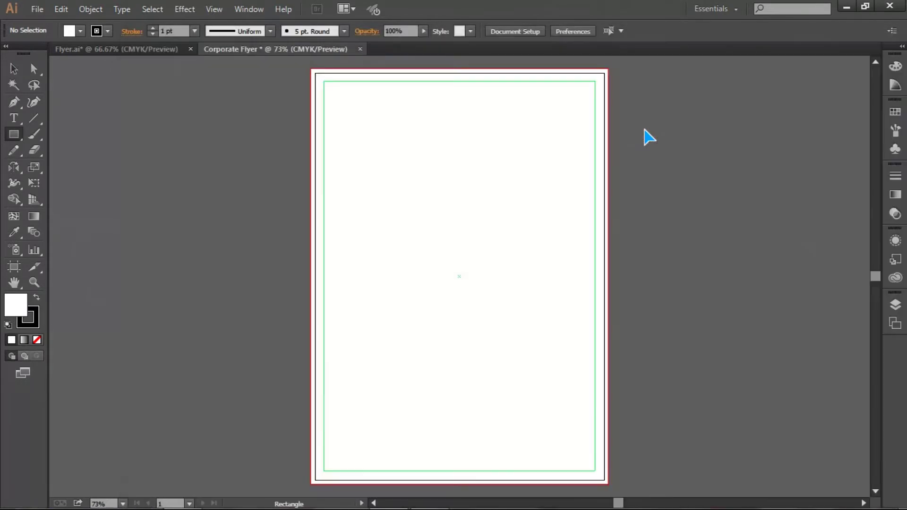
click(336, 130)
click(336, 129)
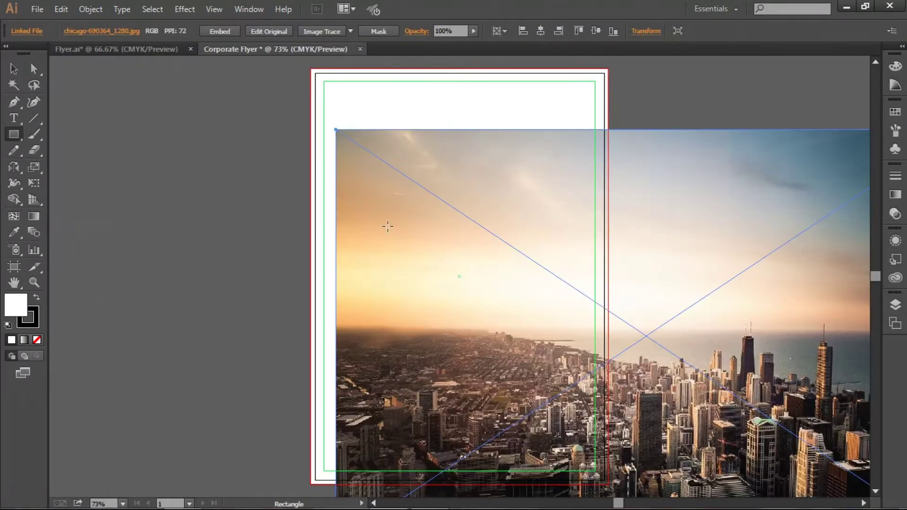
Move the skyline photo up-left and scale it down proportionally over the page top
scroll(387, 225, down, 5)
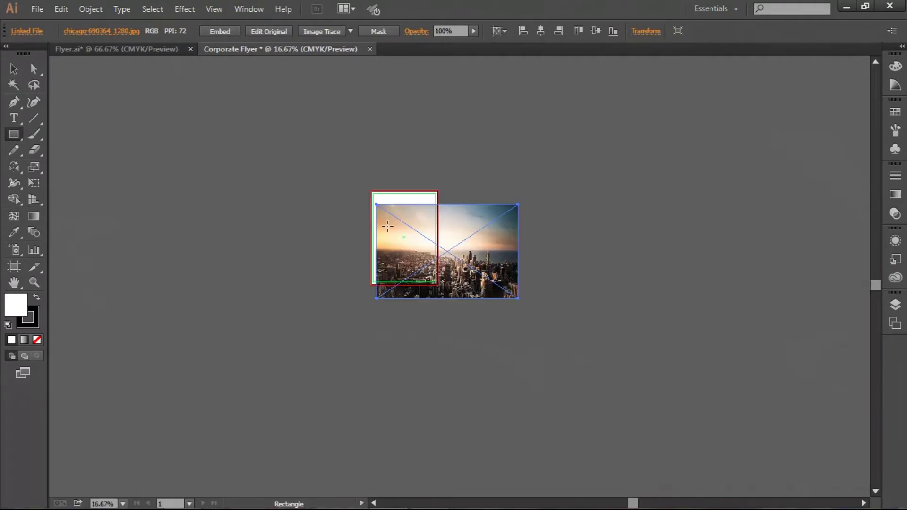
drag(481, 259, 415, 208)
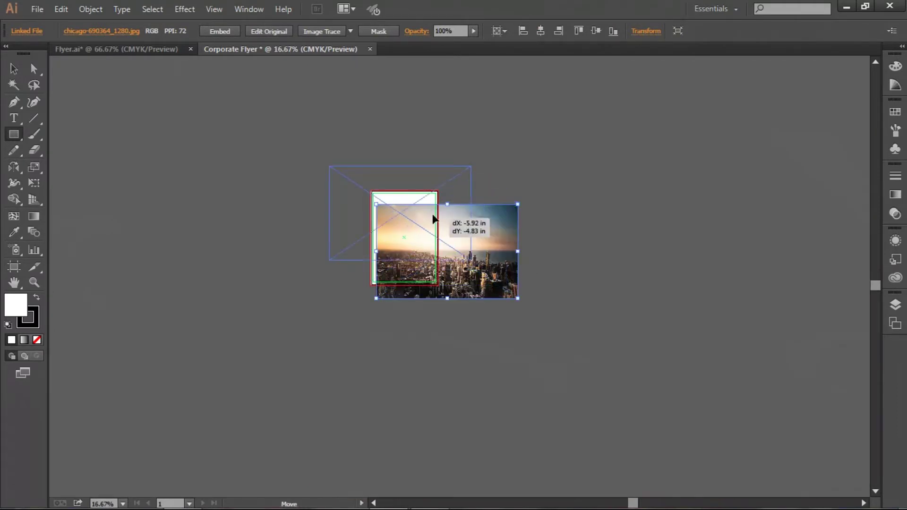
drag(416, 208, 404, 204)
scroll(416, 208, up, 2)
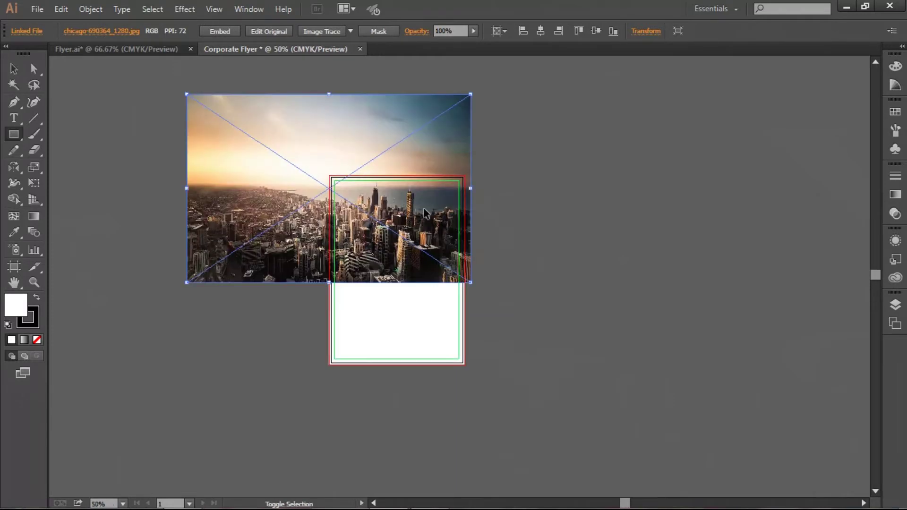
scroll(423, 208, up, 1)
mouse_move(493, 318)
mouse_down()
mouse_move(486, 300)
mouse_move(465, 299)
mouse_up()
drag(376, 242, 397, 249)
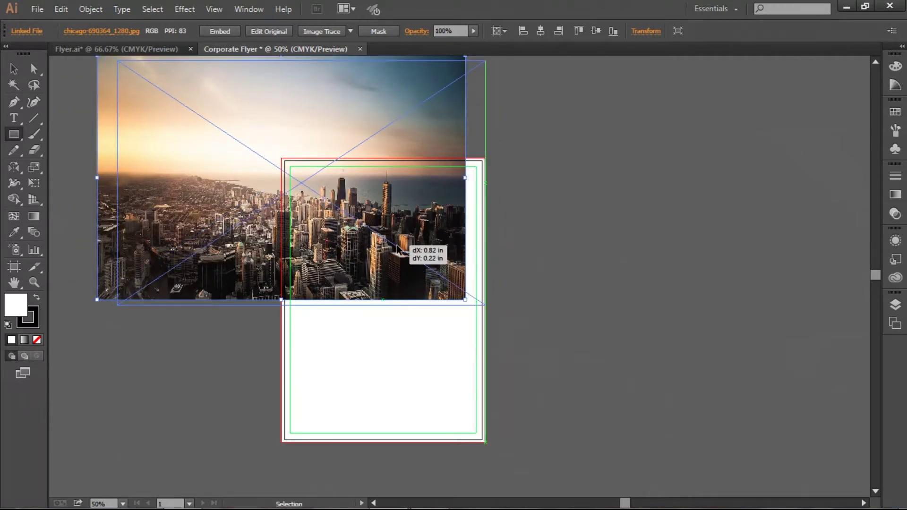
drag(397, 247, 417, 252)
Shrink the photo slightly more and line it up with the page's right edge
key(ctrl+1)
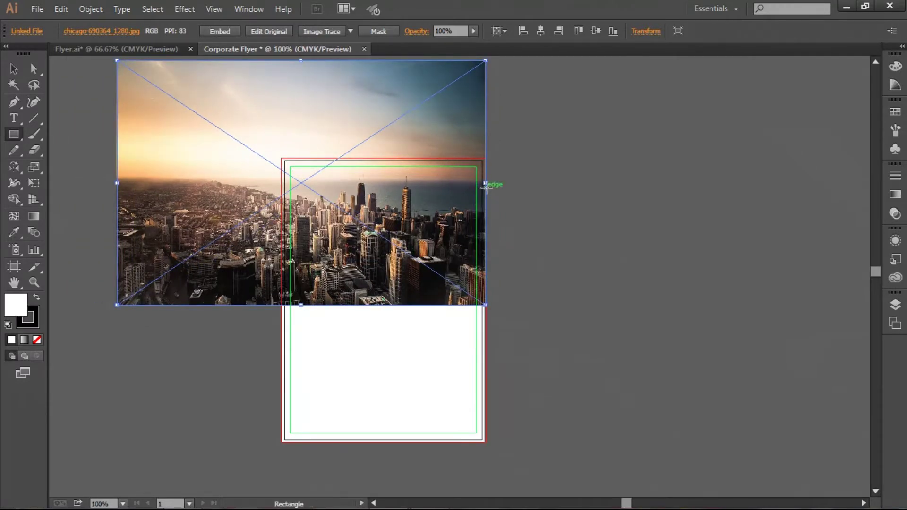
key(v)
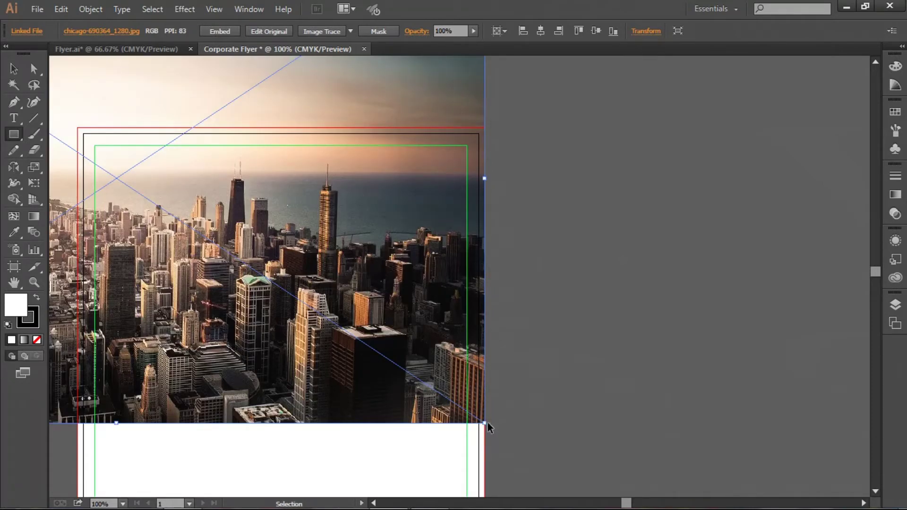
drag(488, 424, 472, 411)
key(m)
drag(544, 376, 589, 358)
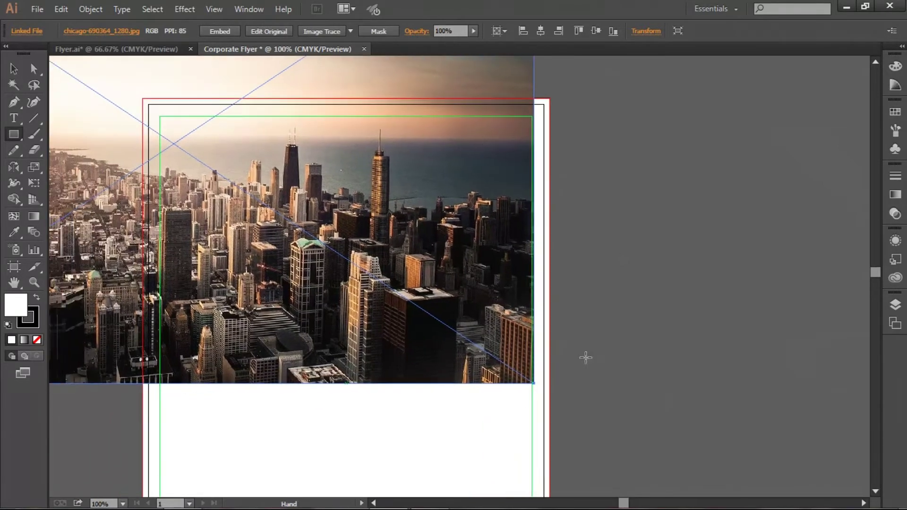
drag(455, 278, 487, 294)
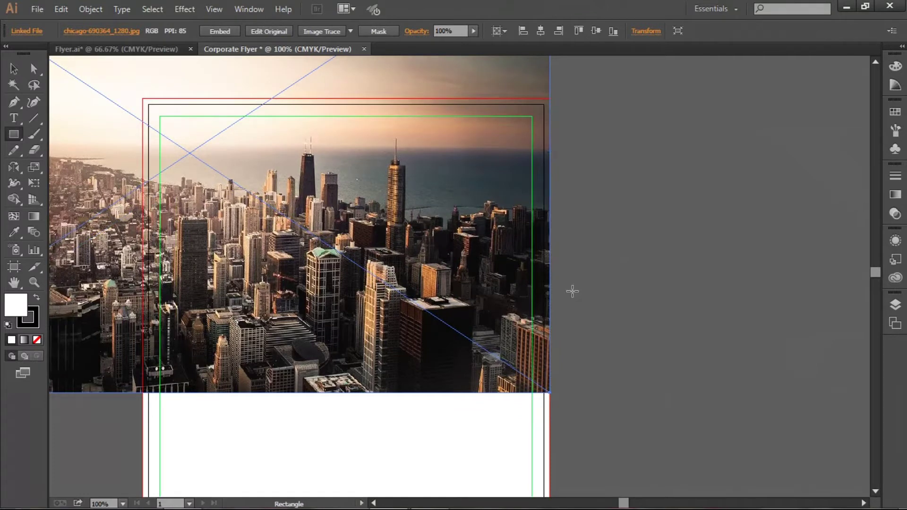
scroll(572, 292, down, 2)
scroll(572, 292, down, 2)
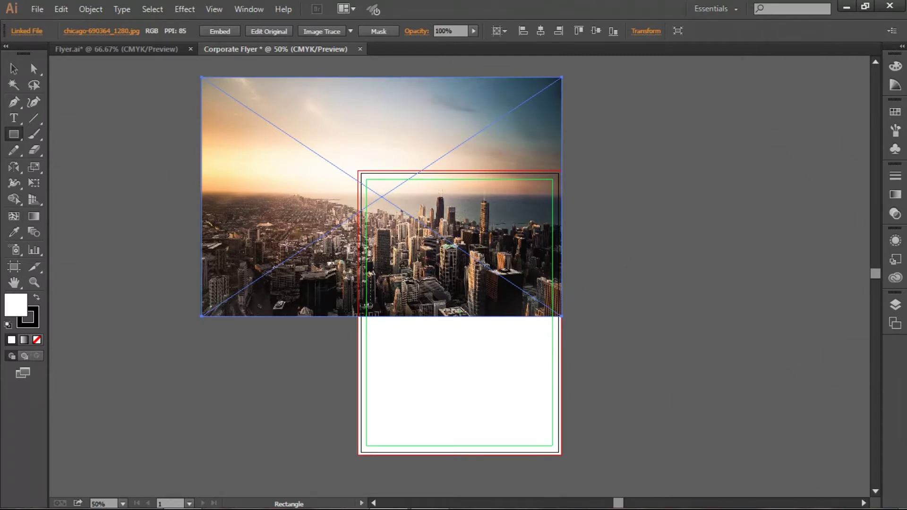
click(14, 69)
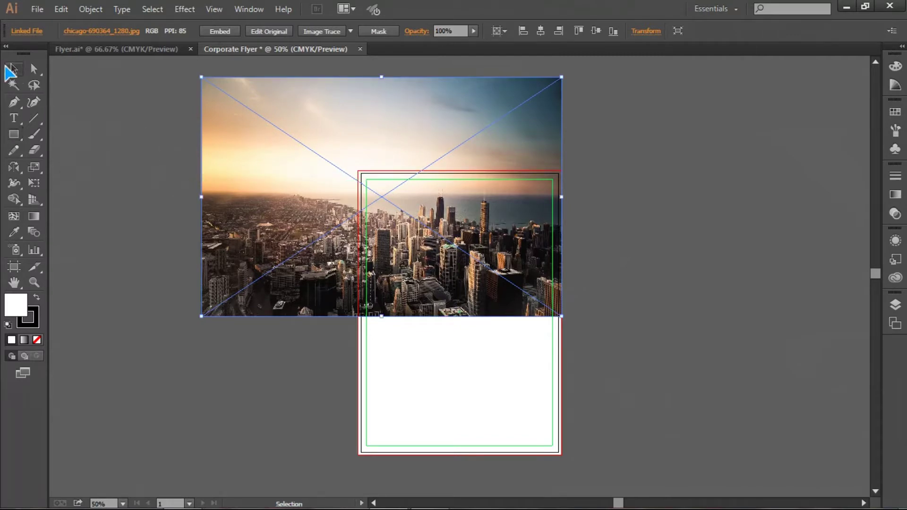
Draw a rectangle over the page's top section with black fill, no stroke, 15% opacity
click(77, 151)
click(14, 136)
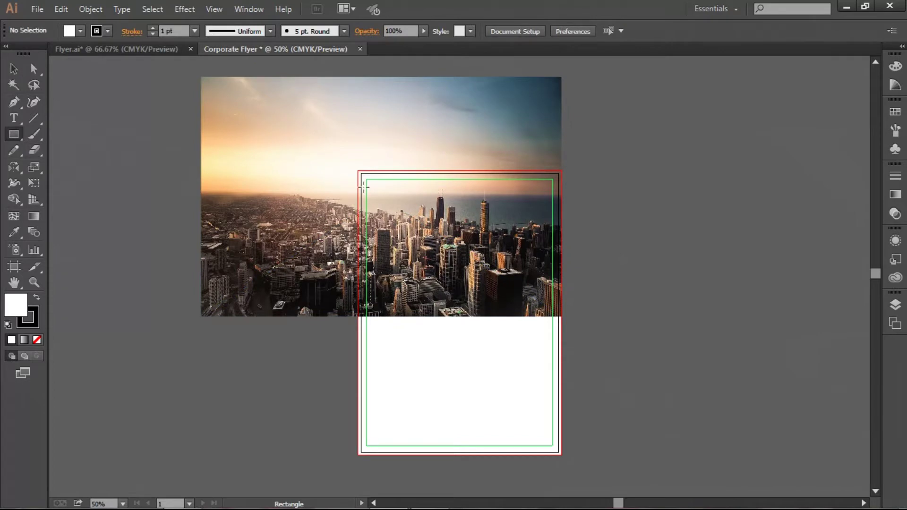
drag(357, 169, 561, 312)
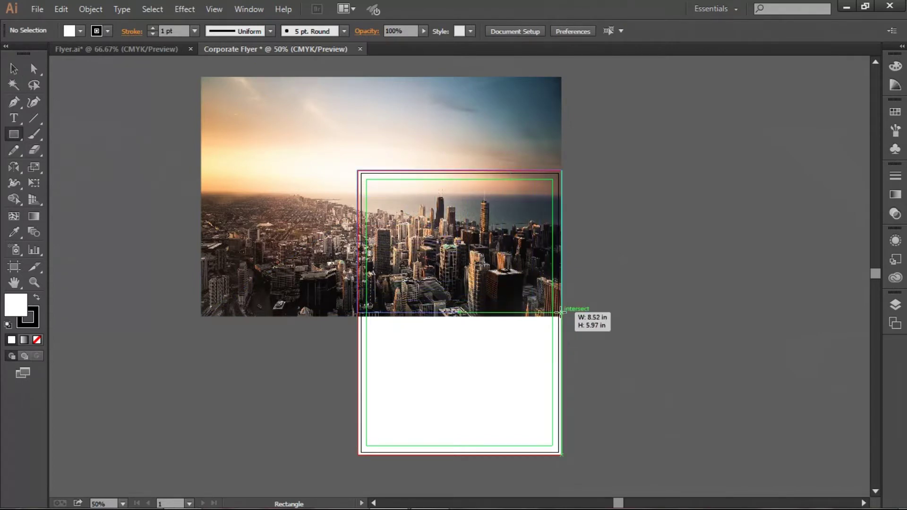
drag(560, 314, 560, 318)
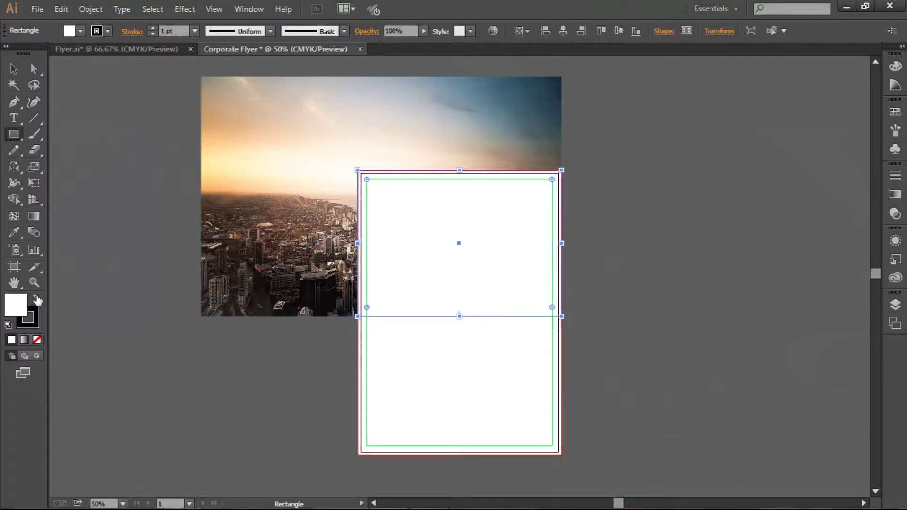
click(36, 298)
click(37, 339)
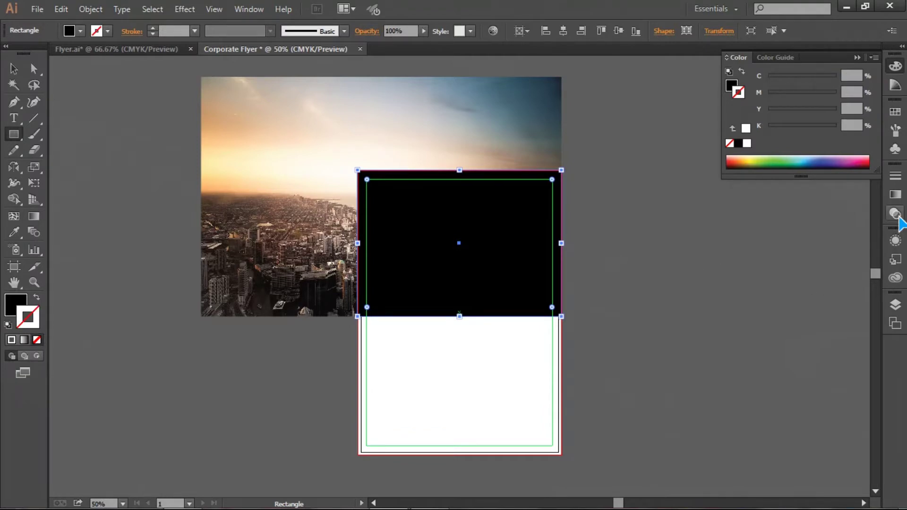
click(896, 213)
click(866, 185)
click(852, 183)
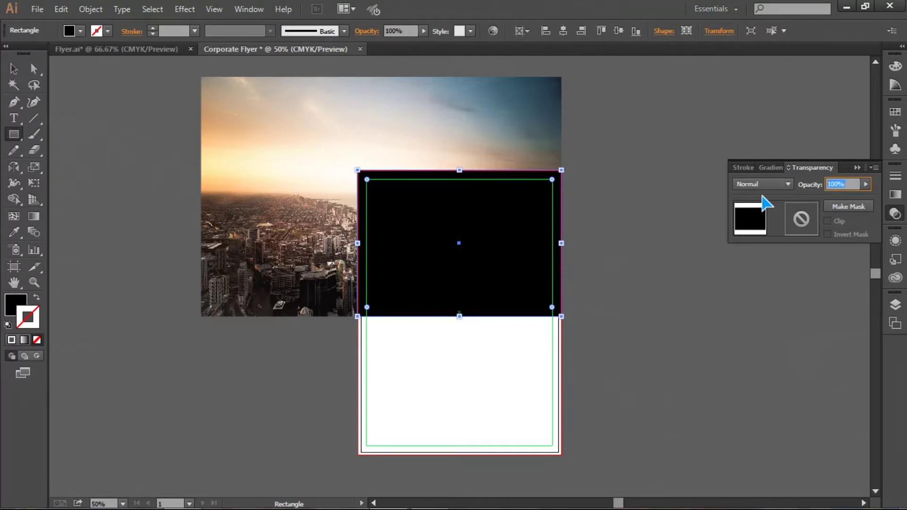
text(15)
key(Return)
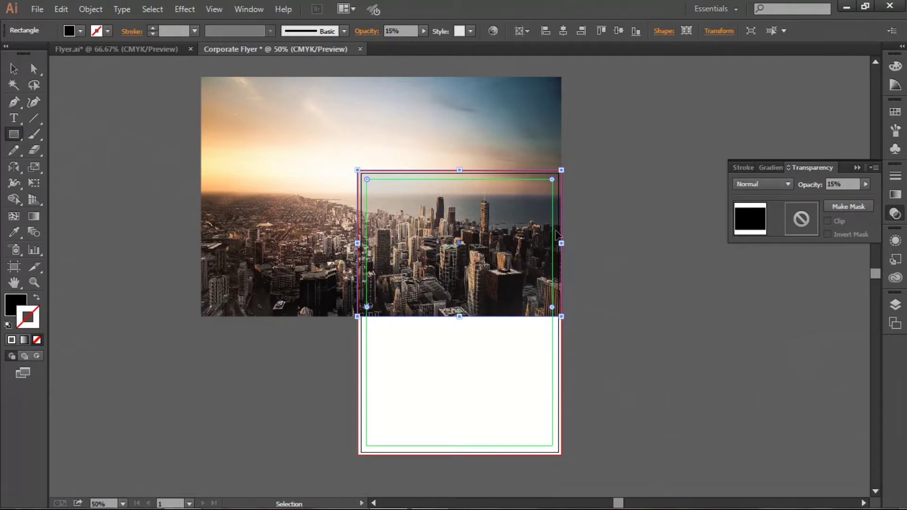
Select the rectangle together with the photo and make a clipping mask
scroll(492, 242, up, 1)
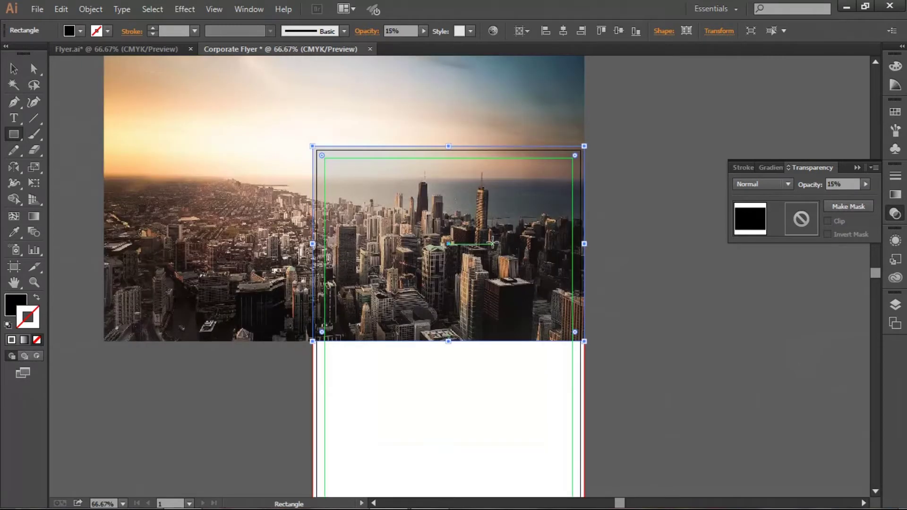
key(v)
drag(472, 274, 586, 267)
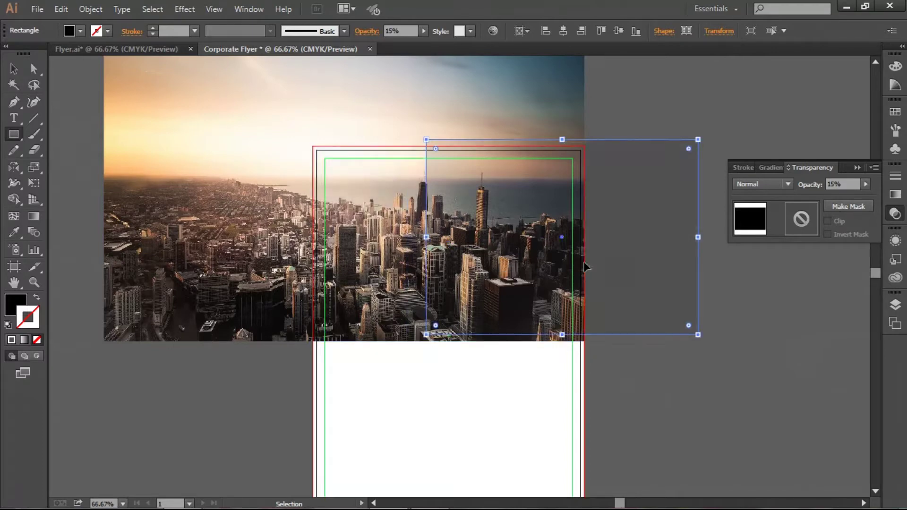
key(ctrl+z)
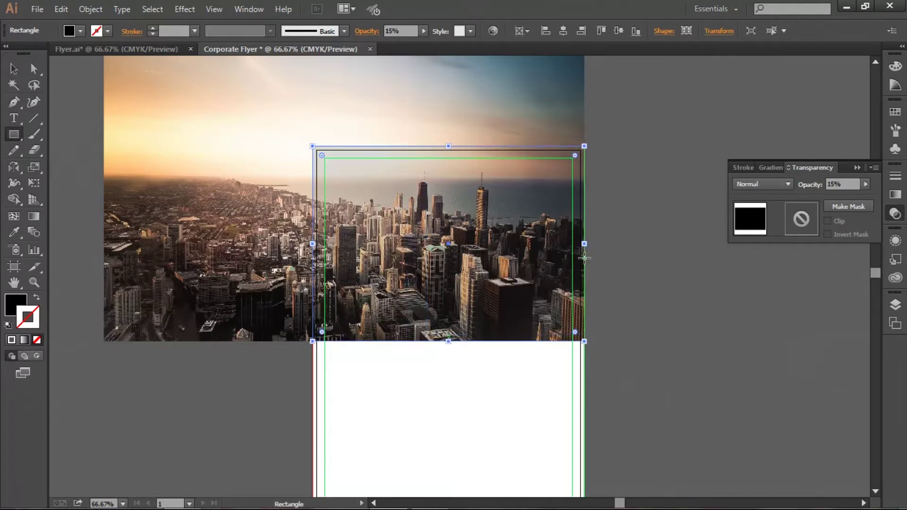
scroll(585, 260, down, 1)
click(614, 313)
click(496, 234)
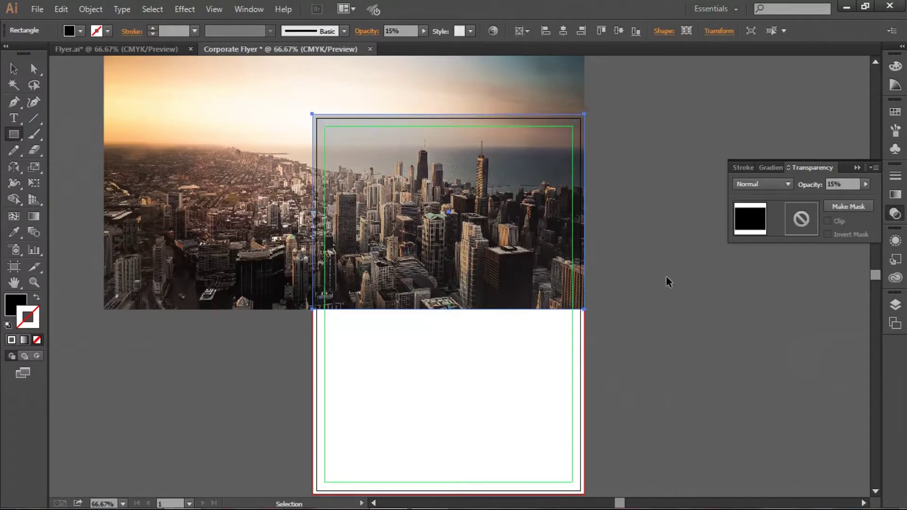
drag(683, 289, 385, 102)
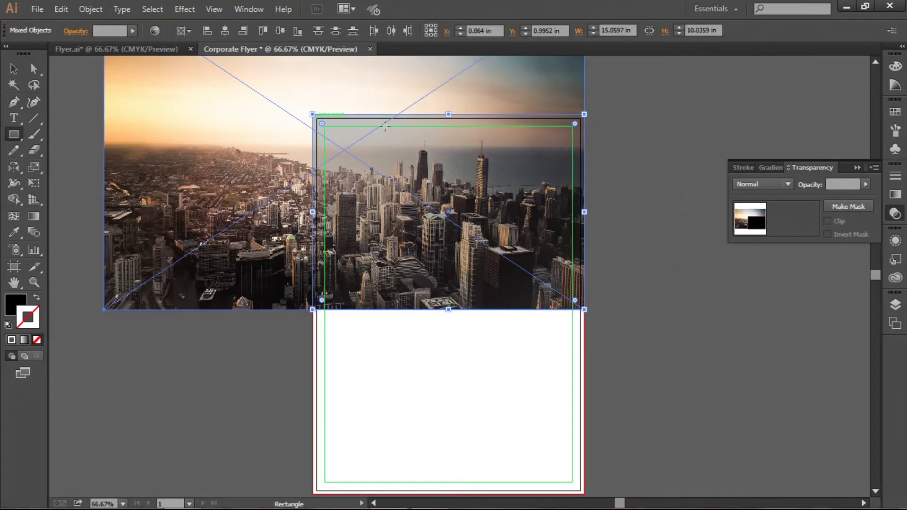
right_click(395, 156)
click(479, 234)
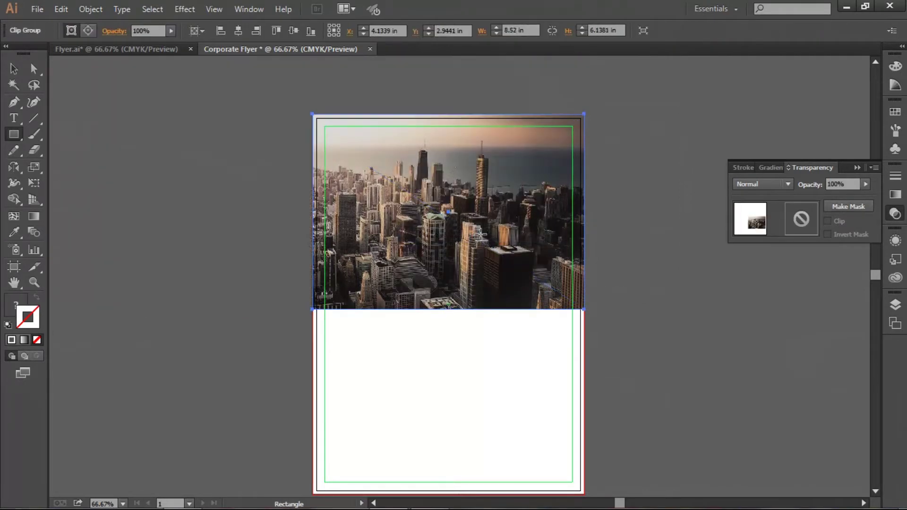
Draw a wide band rectangle across the page below the skyline photo
key(v)
click(274, 230)
key(m)
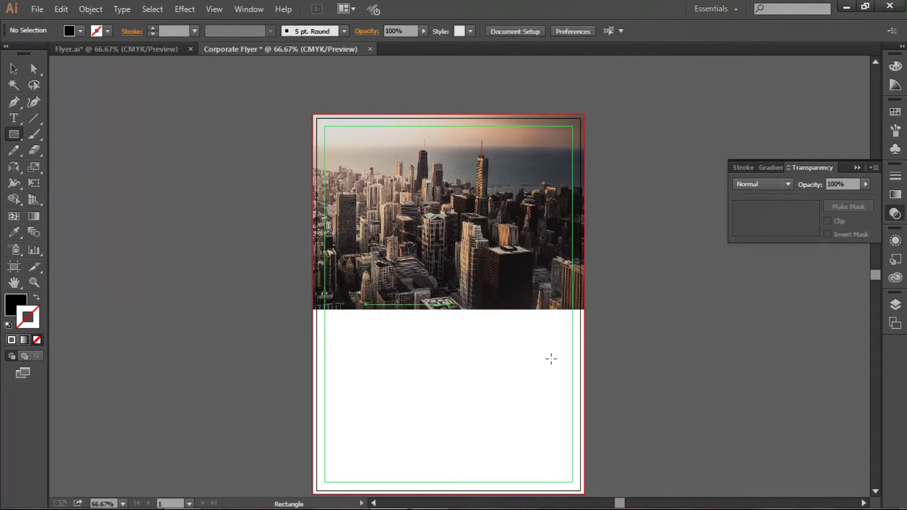
drag(322, 245, 590, 287)
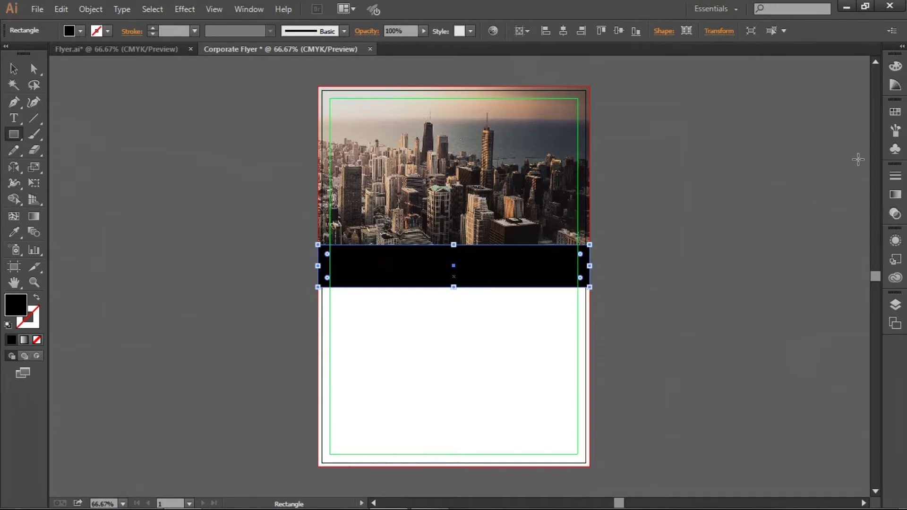
Fill the band with the light blue swatch and create an enlarged Offset Path copy
click(895, 112)
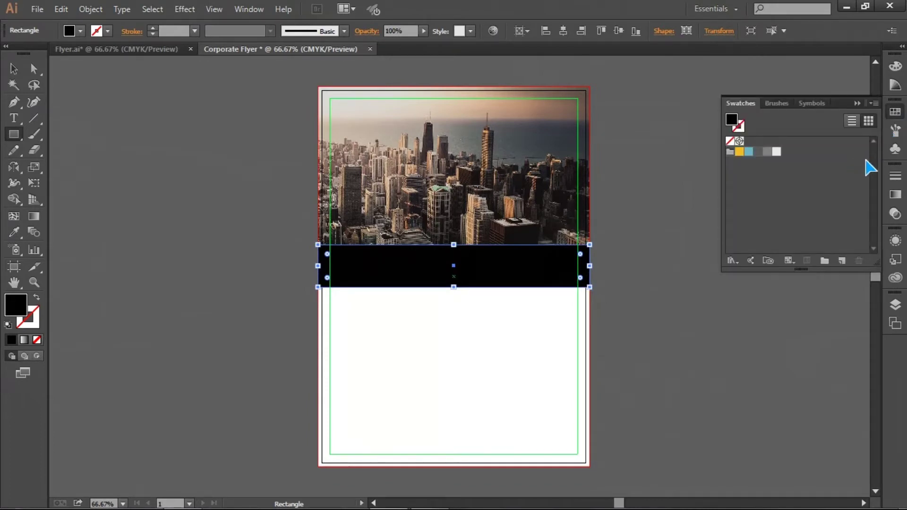
click(749, 152)
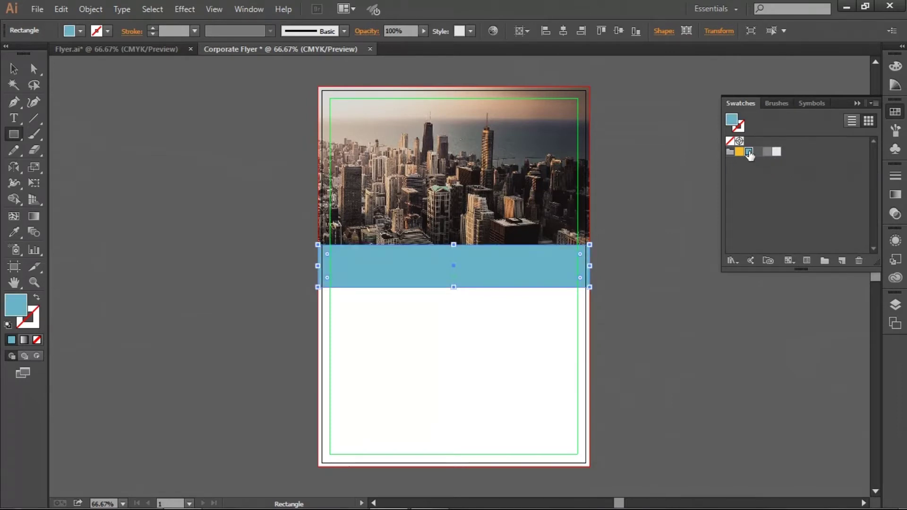
click(94, 3)
mouse_move(105, 279)
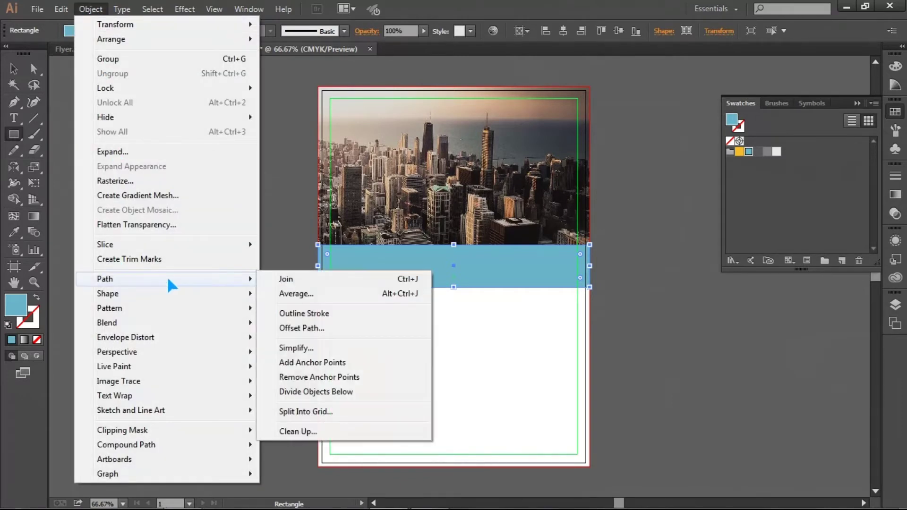
click(329, 328)
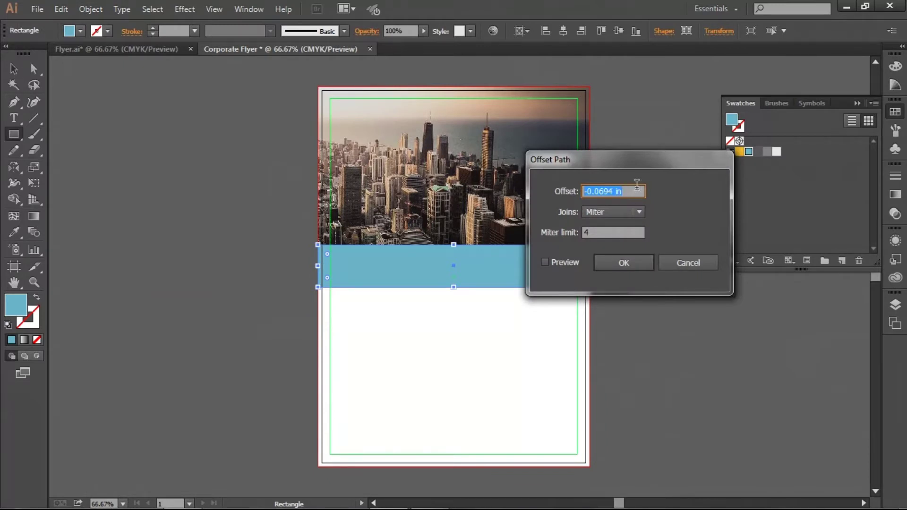
text(10pt)
key(Return)
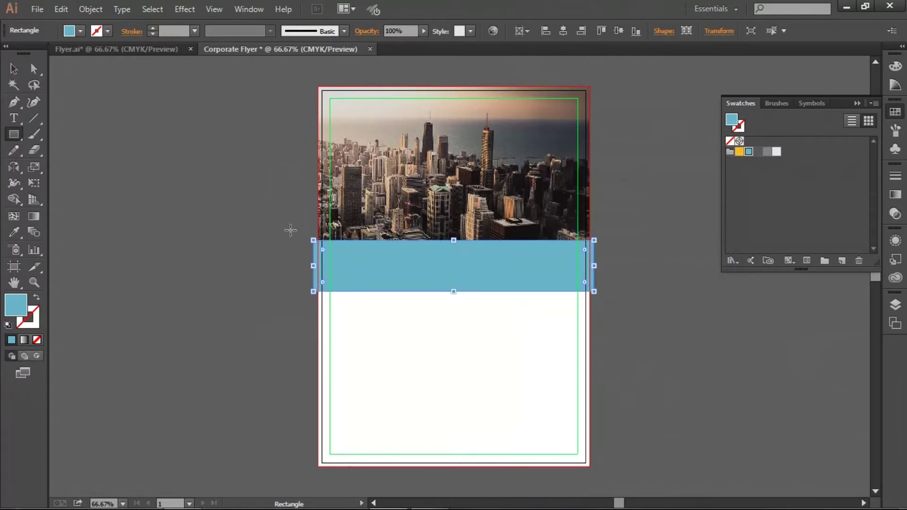
Fill the offset copy white and trim it back to the page width
drag(748, 155, 18, 311)
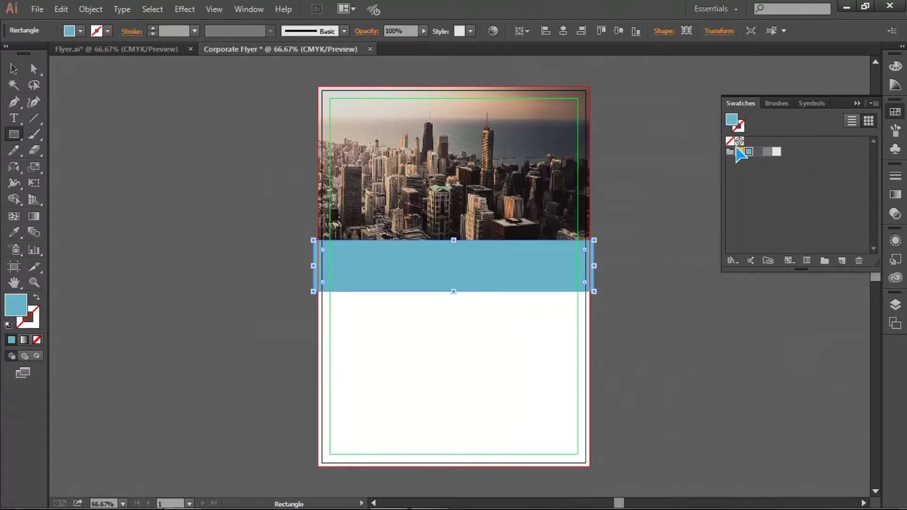
double_click(16, 308)
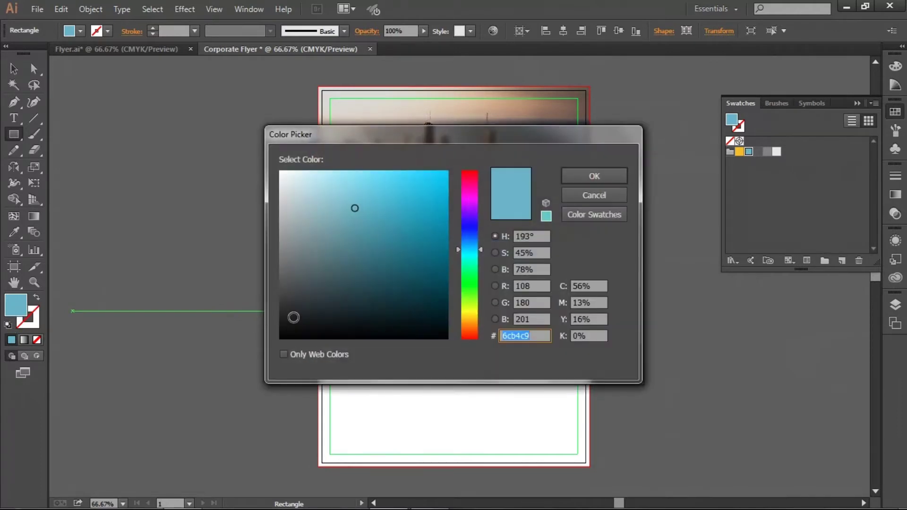
drag(292, 186, 274, 164)
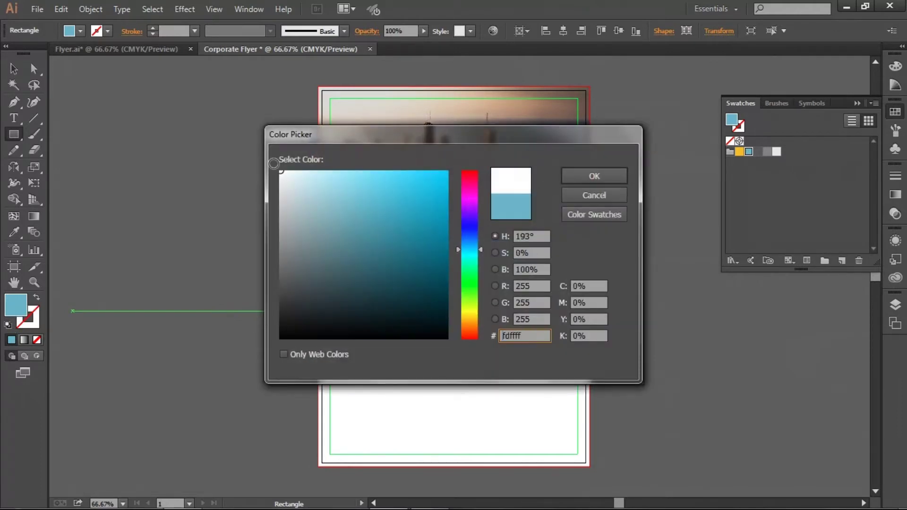
click(584, 178)
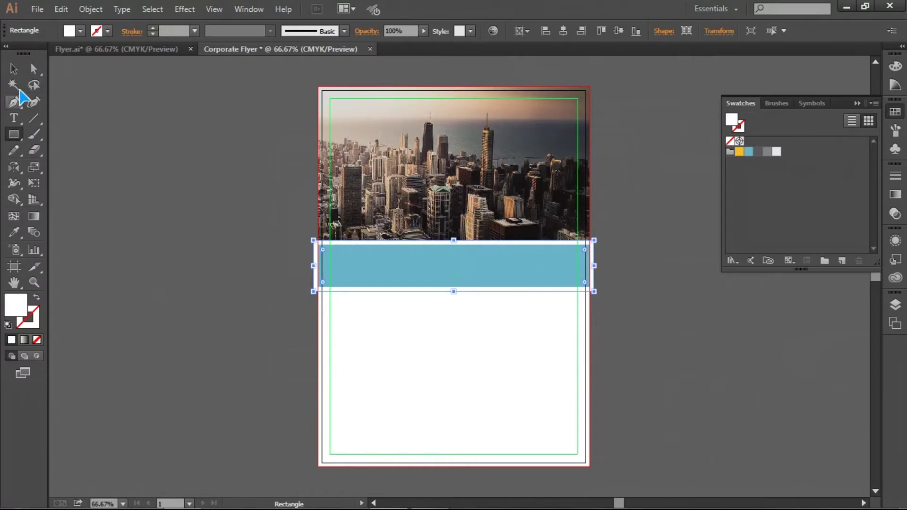
click(13, 69)
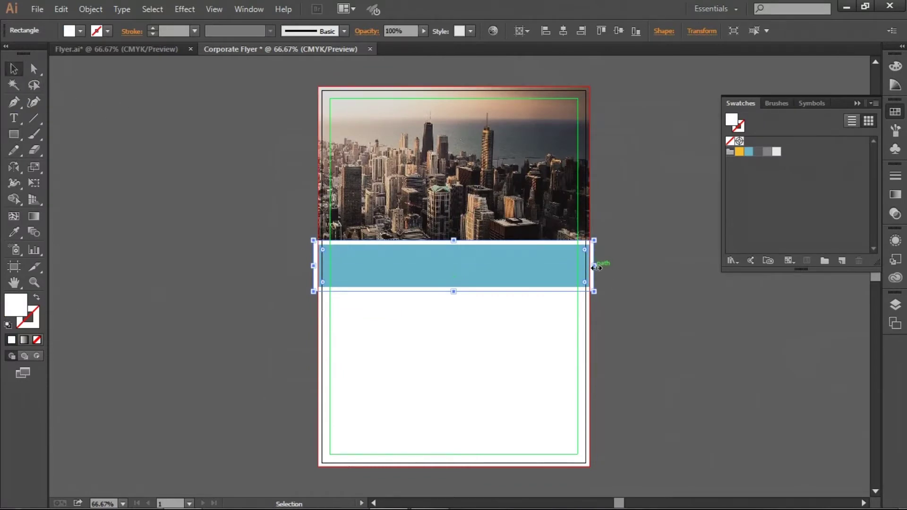
drag(596, 268, 591, 268)
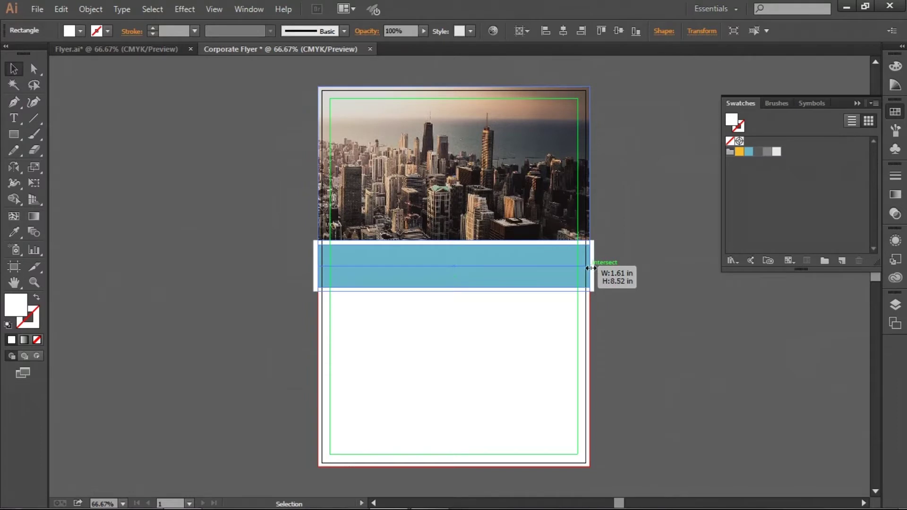
drag(590, 268, 591, 268)
key(ctrl+shift+a)
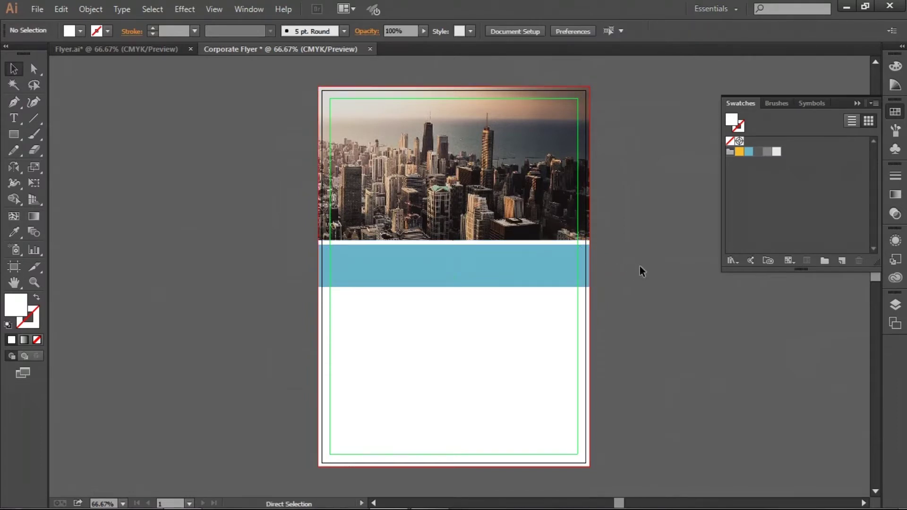
key(i)
click(453, 274)
click(14, 134)
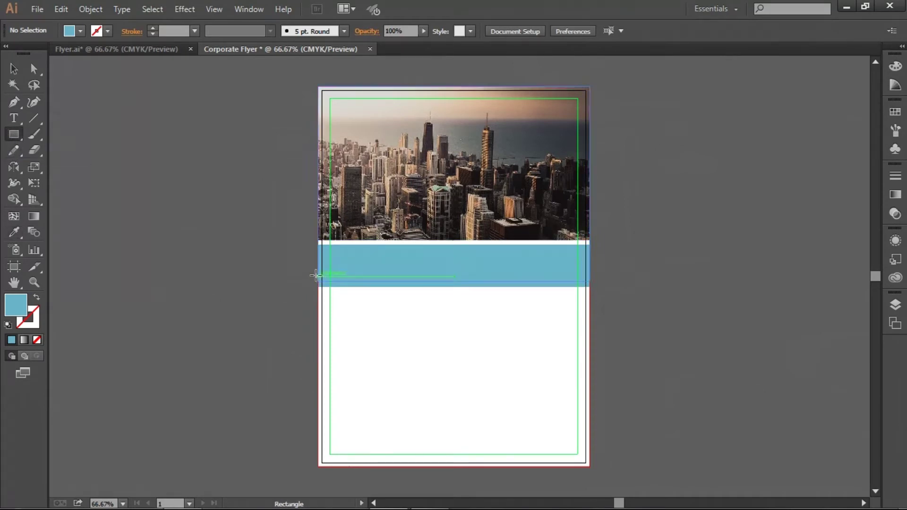
Draw a full-width rectangle below the blue band and colour it 10% K grayscale
drag(318, 276, 587, 349)
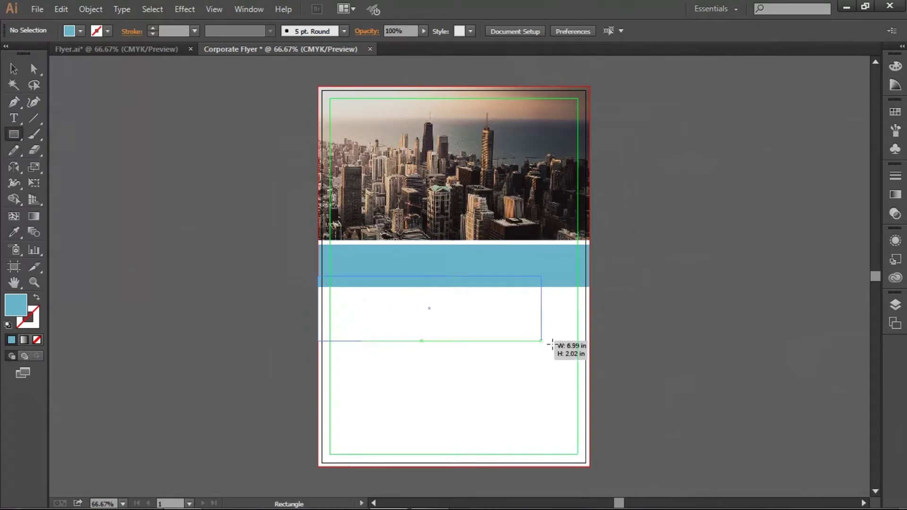
drag(586, 349, 590, 353)
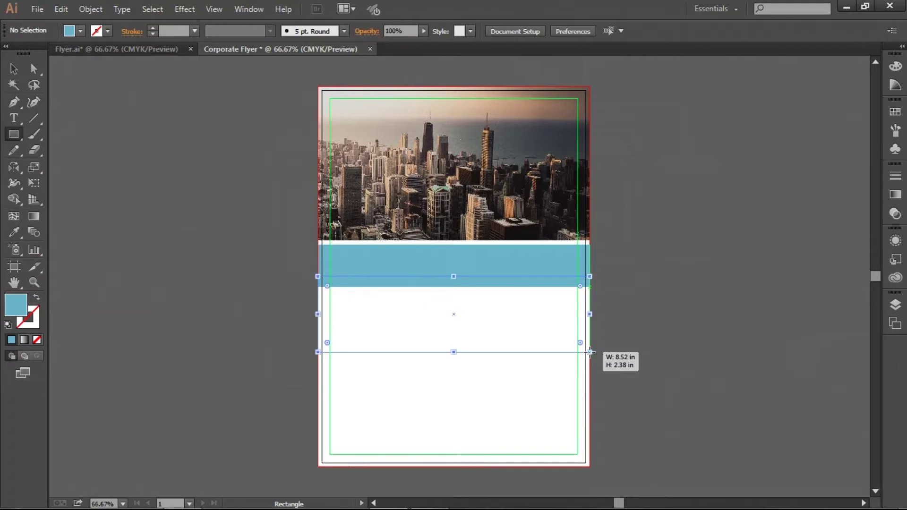
drag(591, 353, 591, 352)
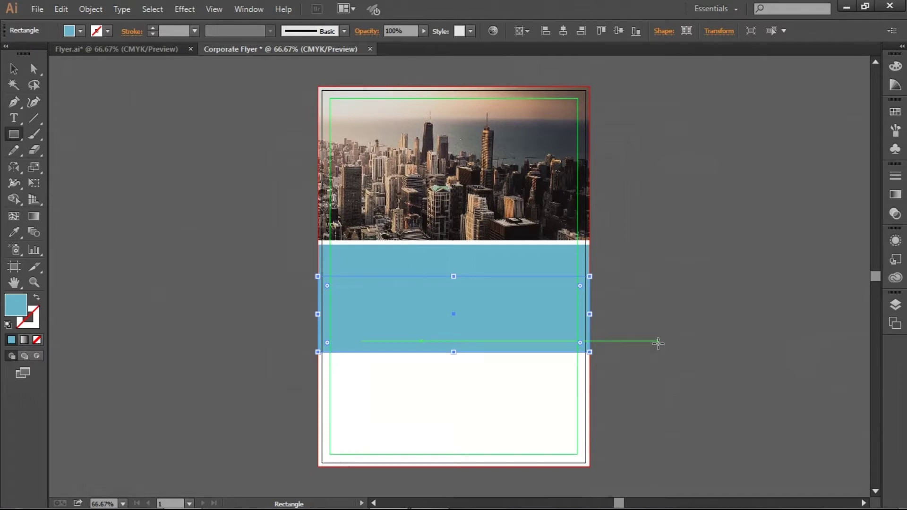
click(896, 66)
click(874, 57)
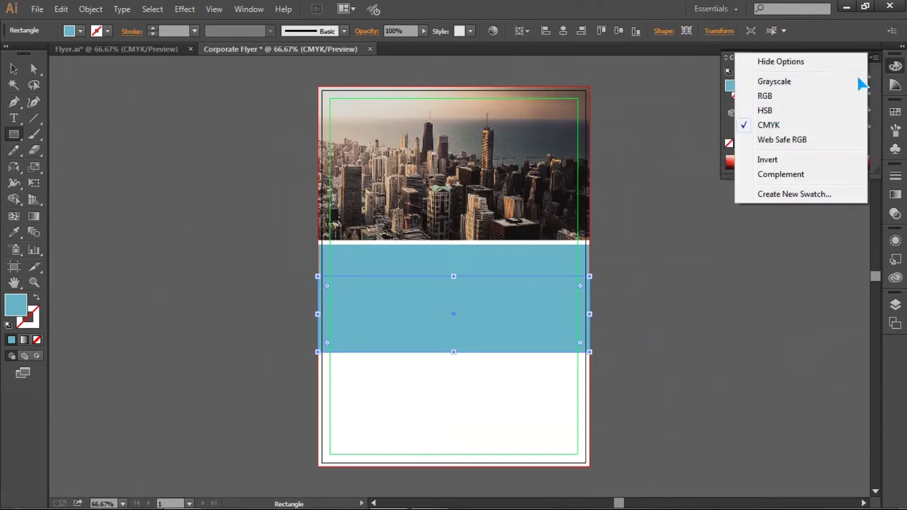
click(808, 79)
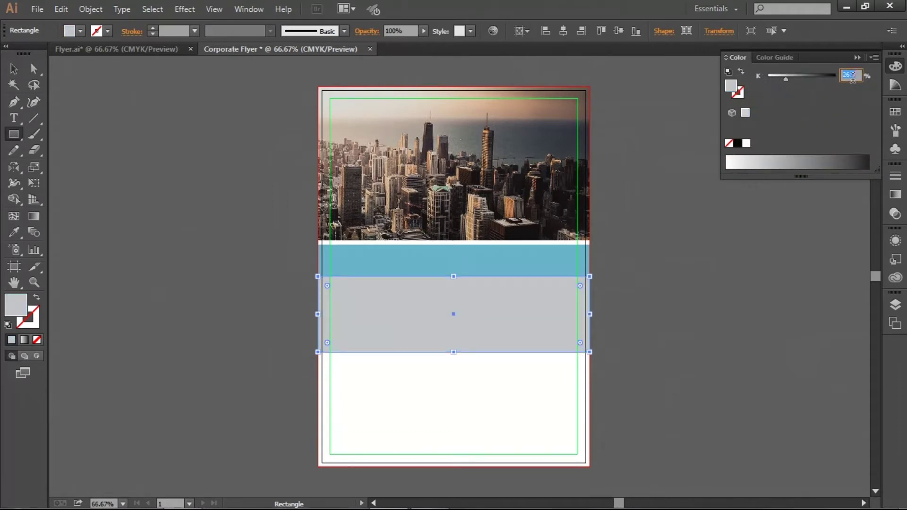
text(0)
key(Return)
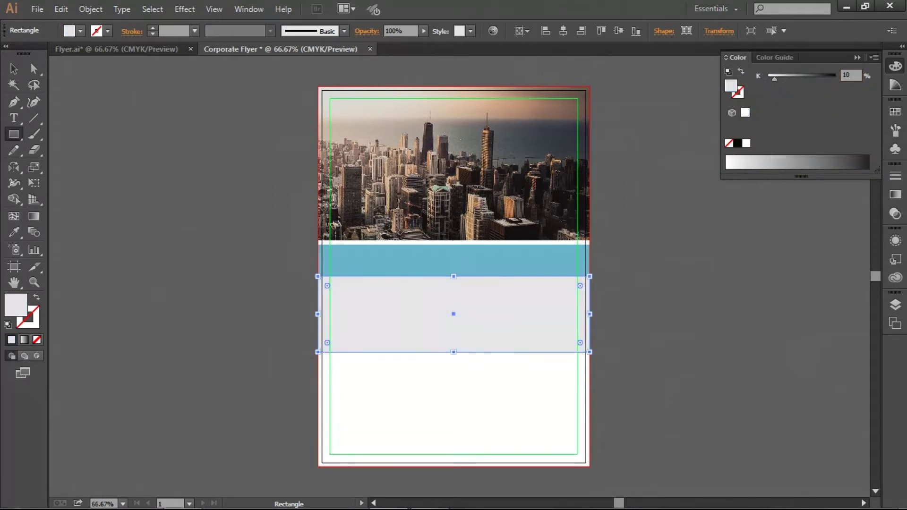
Send the grey rectangle backward twice so it sits behind the blue band
right_click(502, 297)
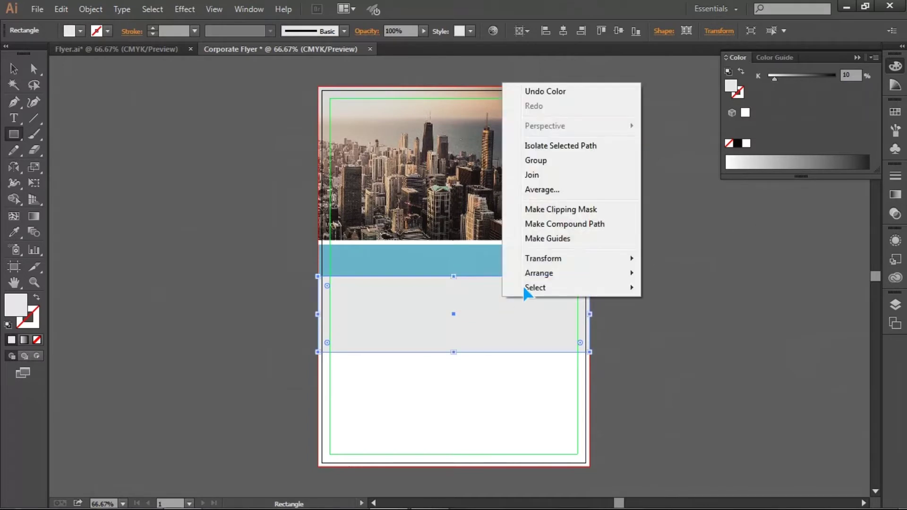
mouse_move(538, 274)
click(730, 300)
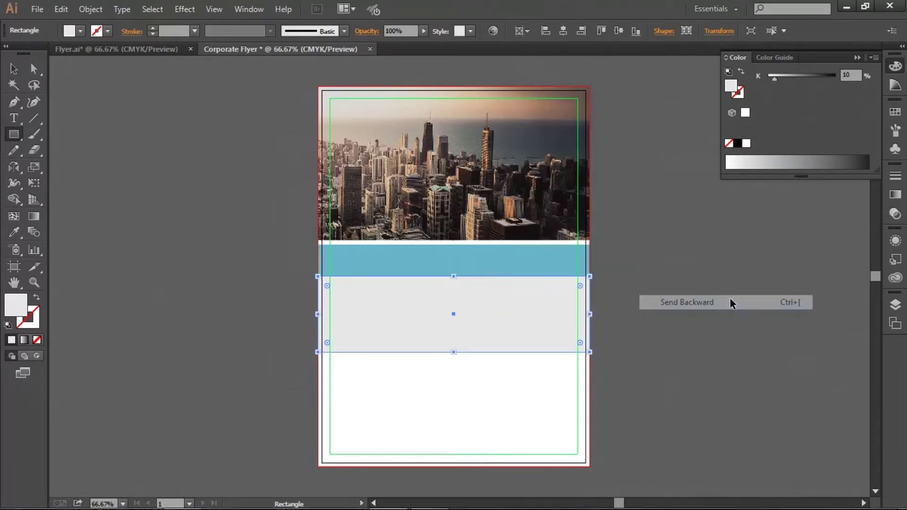
key(a)
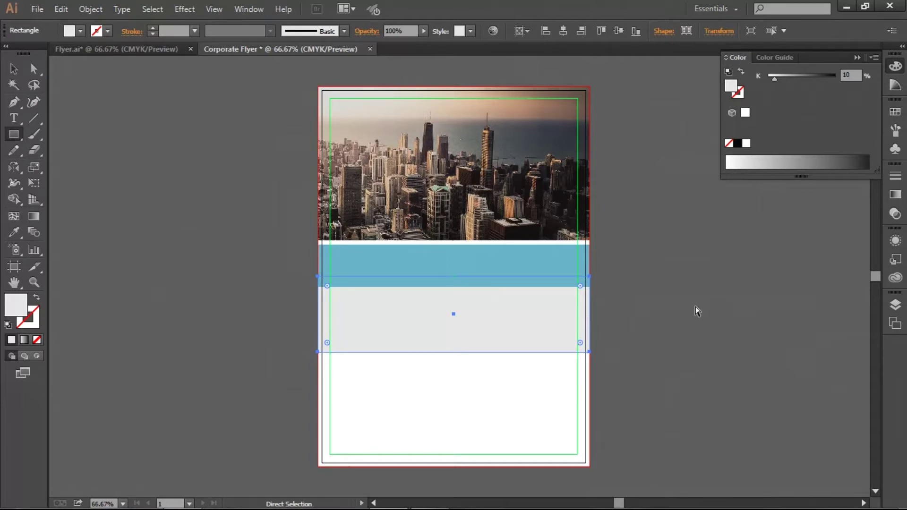
right_click(538, 319)
mouse_move(574, 296)
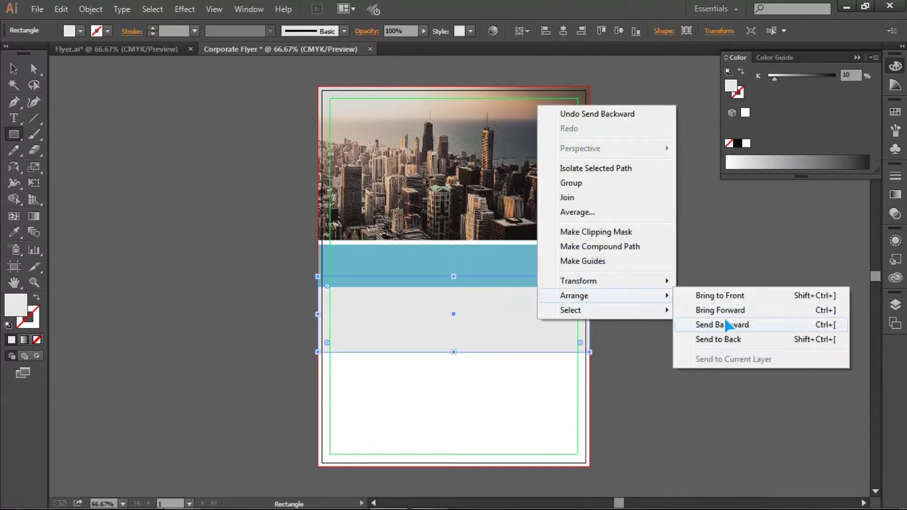
click(730, 325)
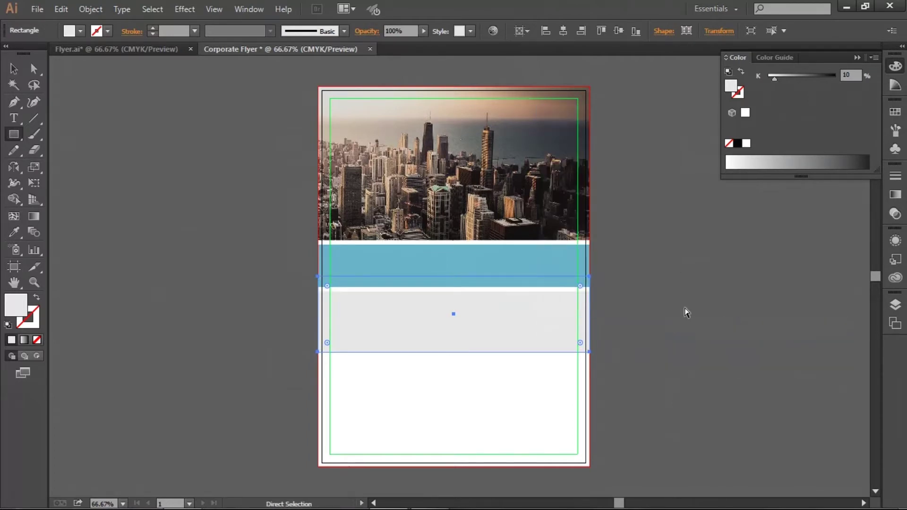
click(687, 313)
key(m)
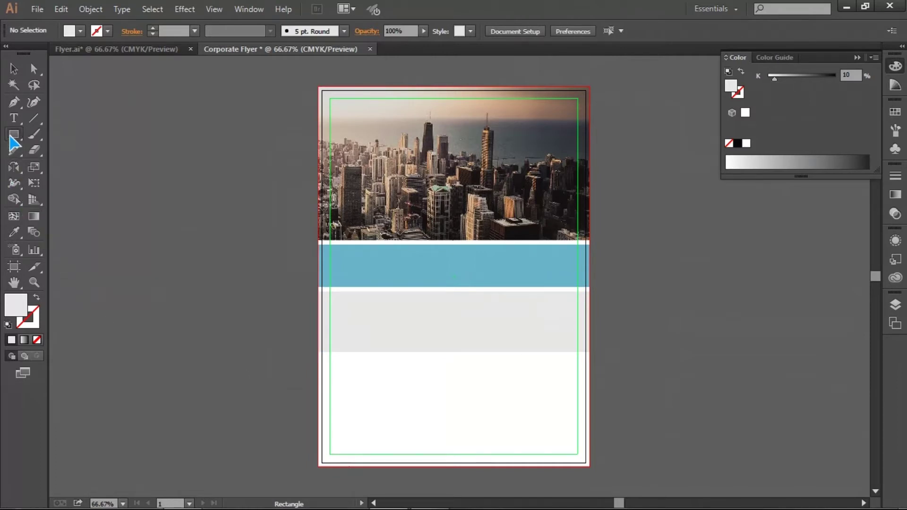
Draw a 5.5 in circle over the flyer's left edge and nudge it slightly down
drag(14, 137, 63, 167)
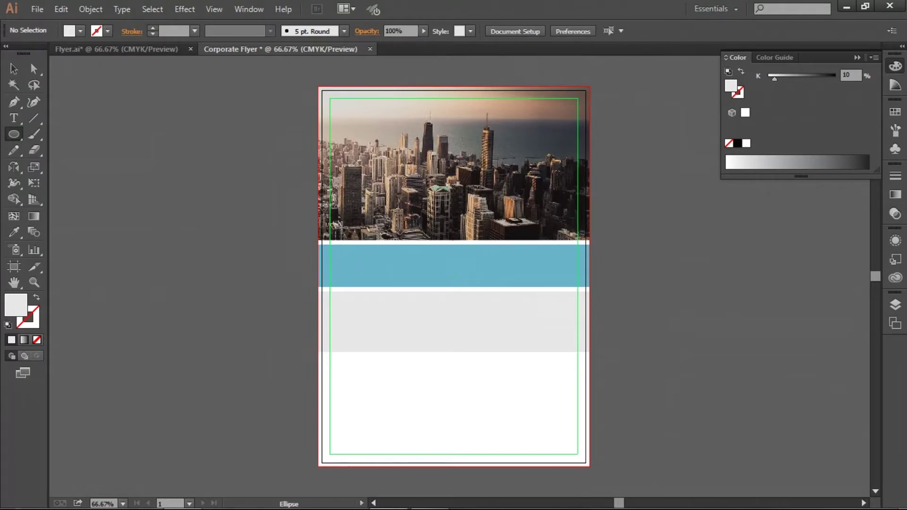
drag(350, 226, 440, 249)
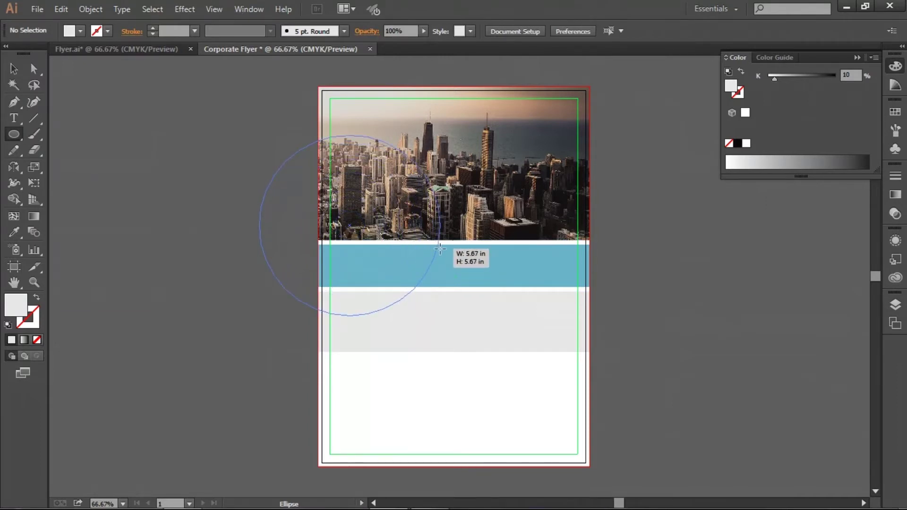
drag(440, 249, 438, 249)
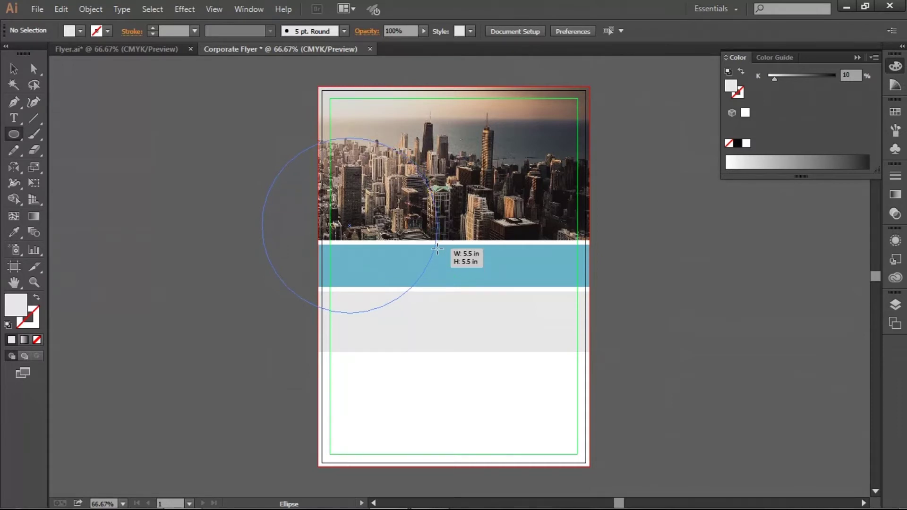
drag(438, 249, 438, 249)
key(ctrl)
drag(382, 239, 382, 249)
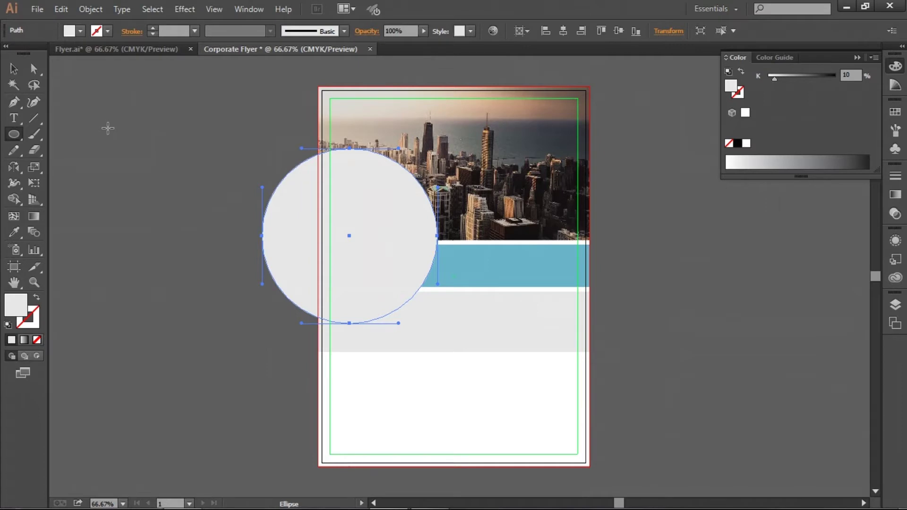
Create a larger copy of the grey circle with a 10 pt Offset Path
key(v)
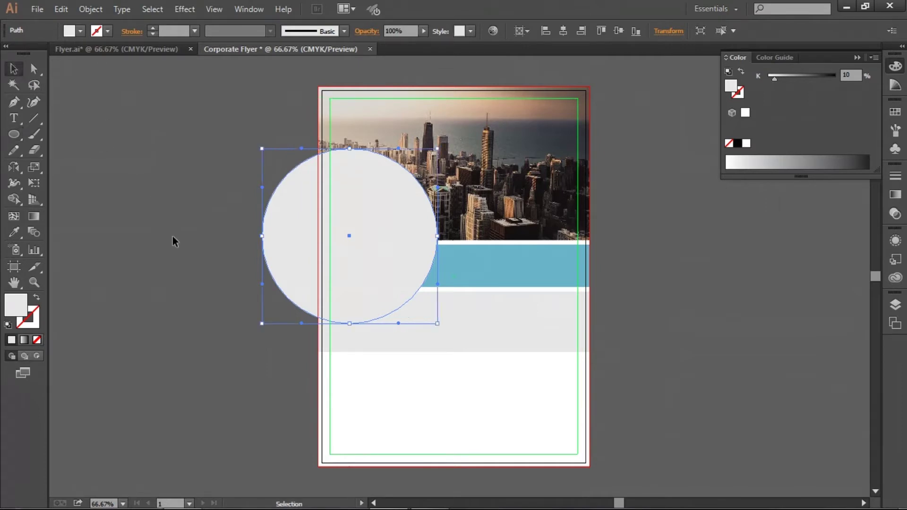
click(173, 237)
click(399, 237)
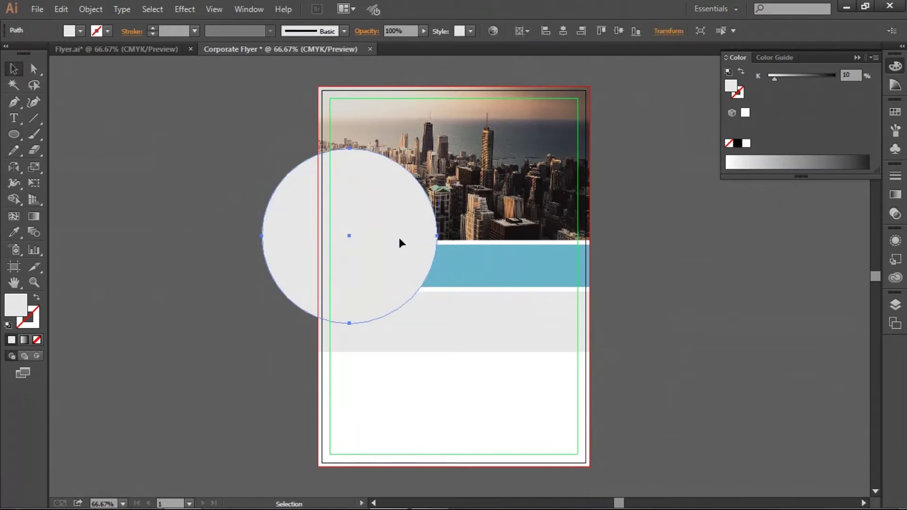
click(91, 8)
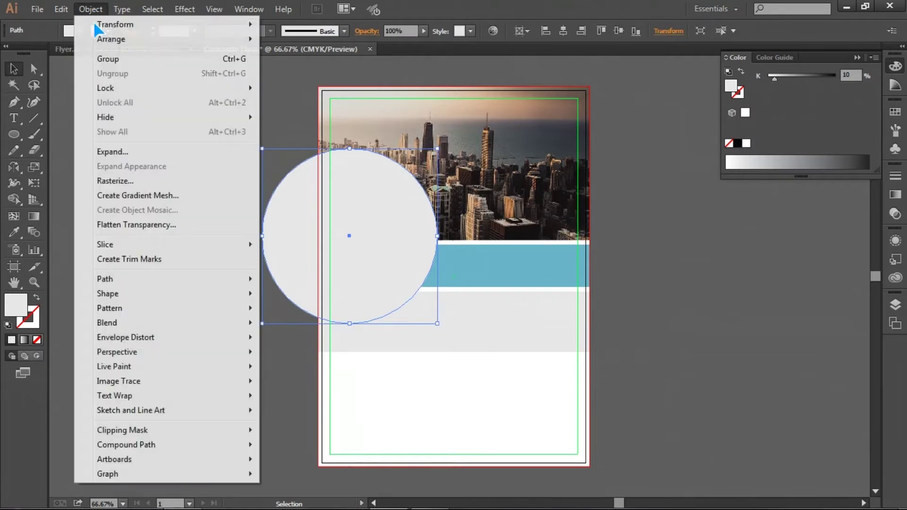
mouse_move(105, 279)
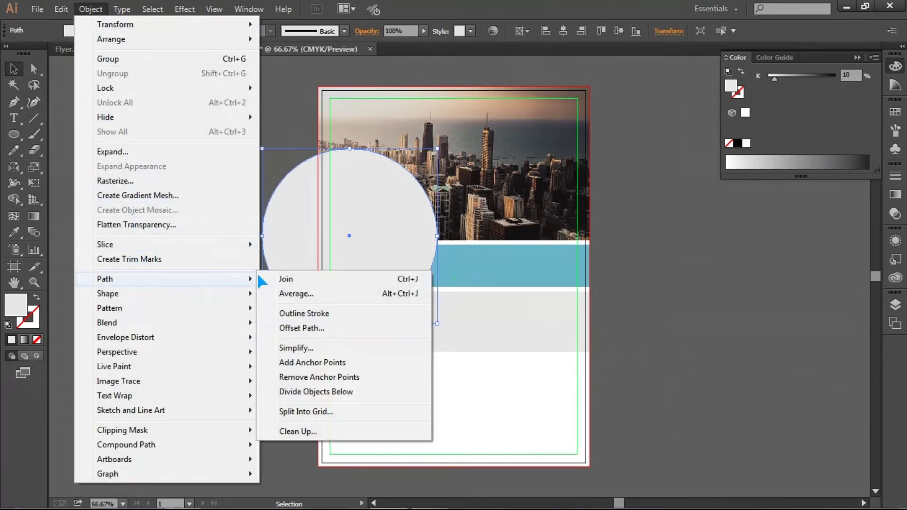
click(302, 328)
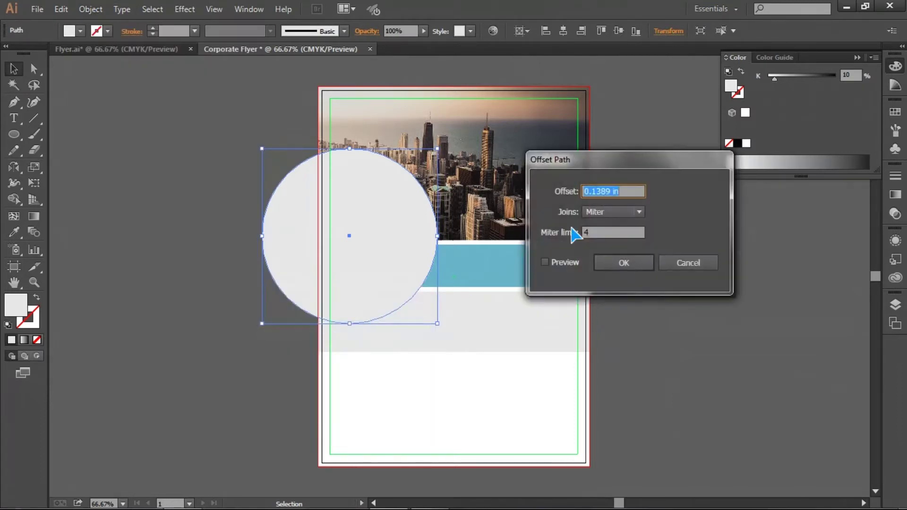
text(10)
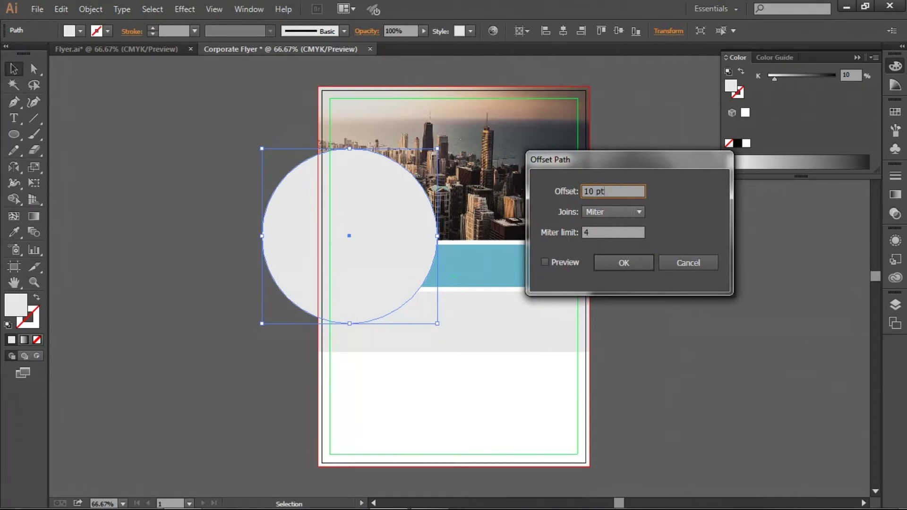
key(Return)
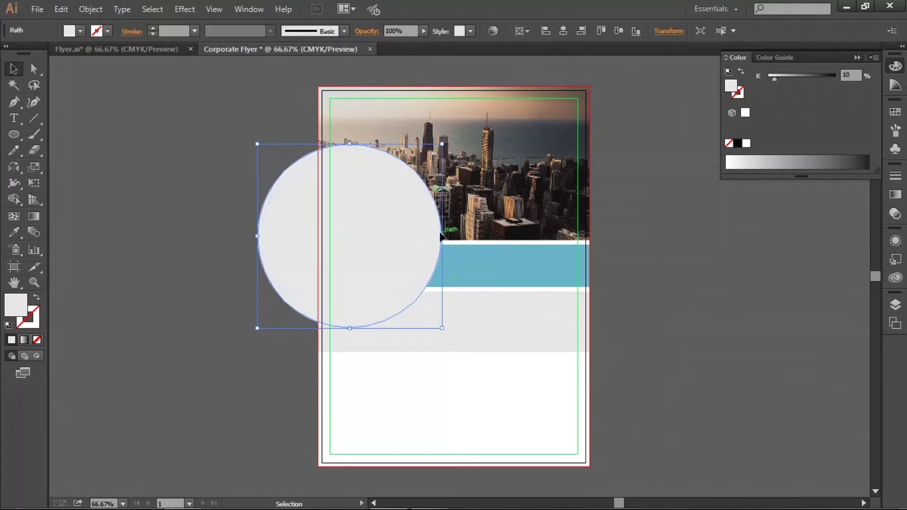
Colour the outer circle with the headline band's blue and the inner circle white
click(13, 232)
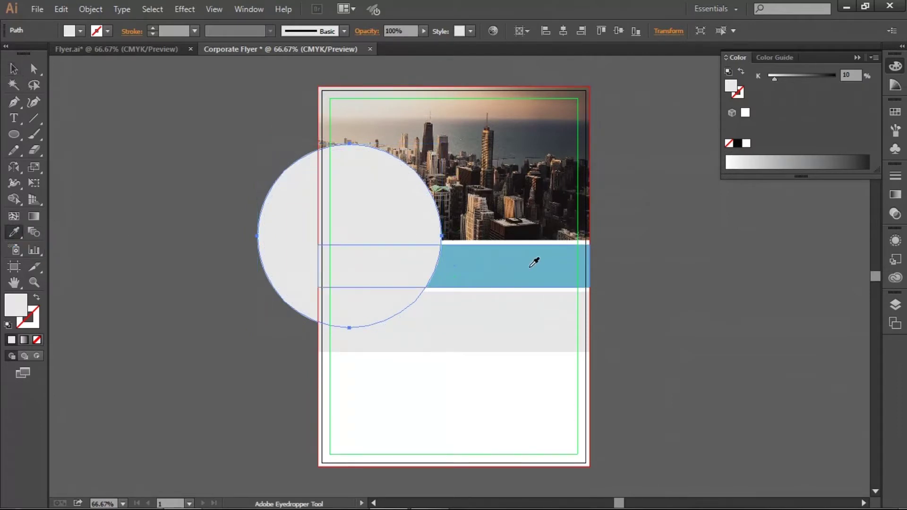
click(534, 263)
key(v)
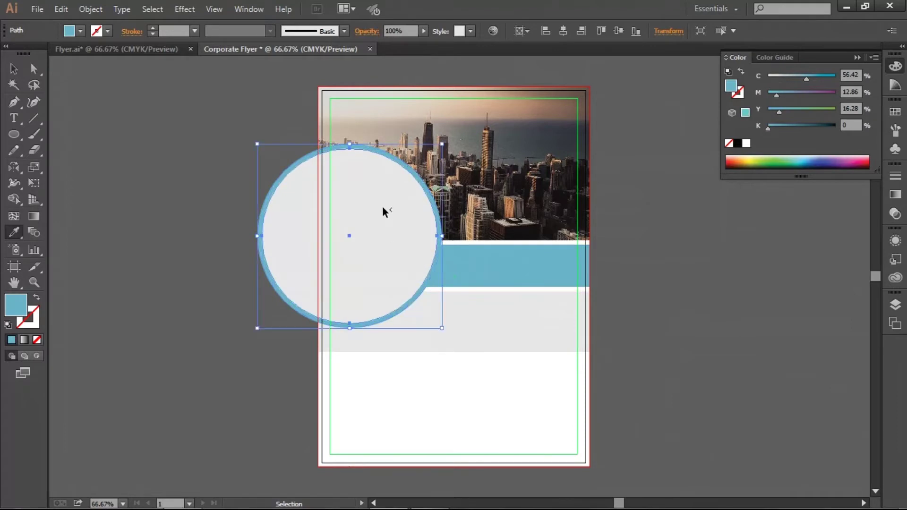
key(i)
click(384, 212)
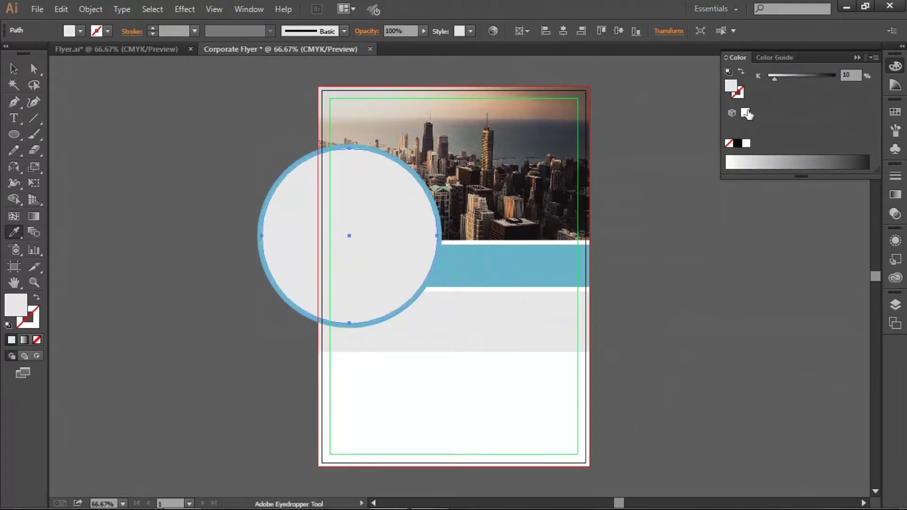
click(745, 114)
ctrl+click(685, 251)
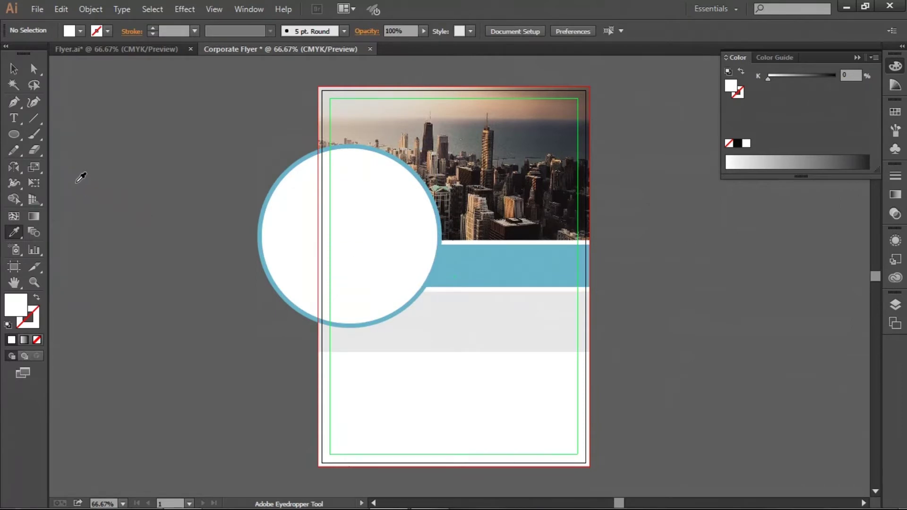
click(15, 73)
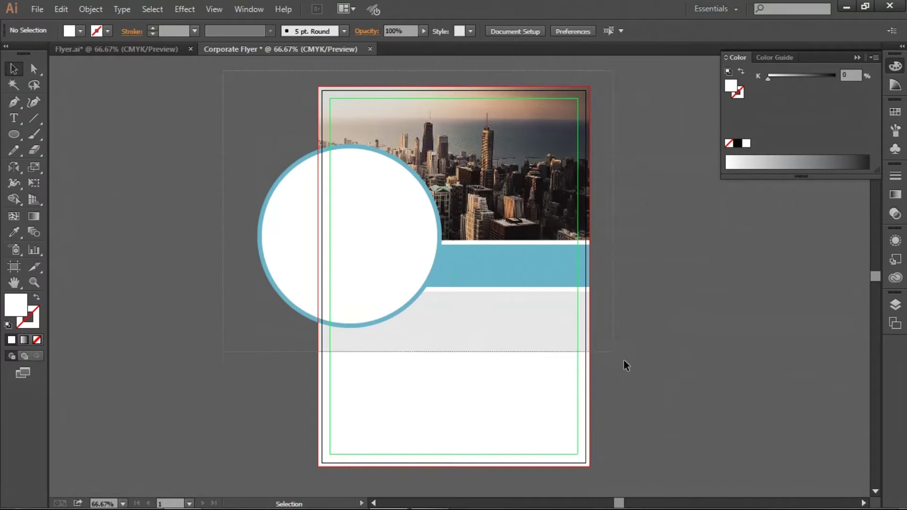
Use Shape Builder to delete the ringed circle region outside the artboard's left edge
key(ctrl+a)
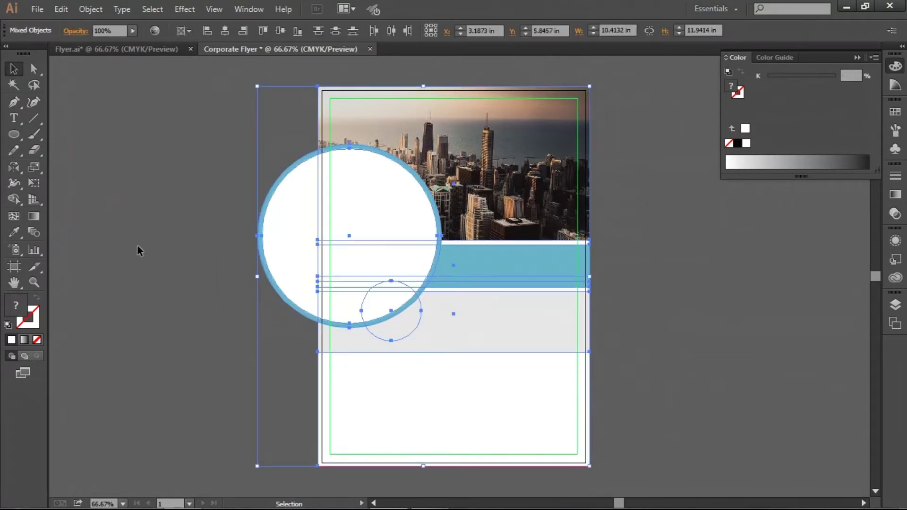
click(14, 199)
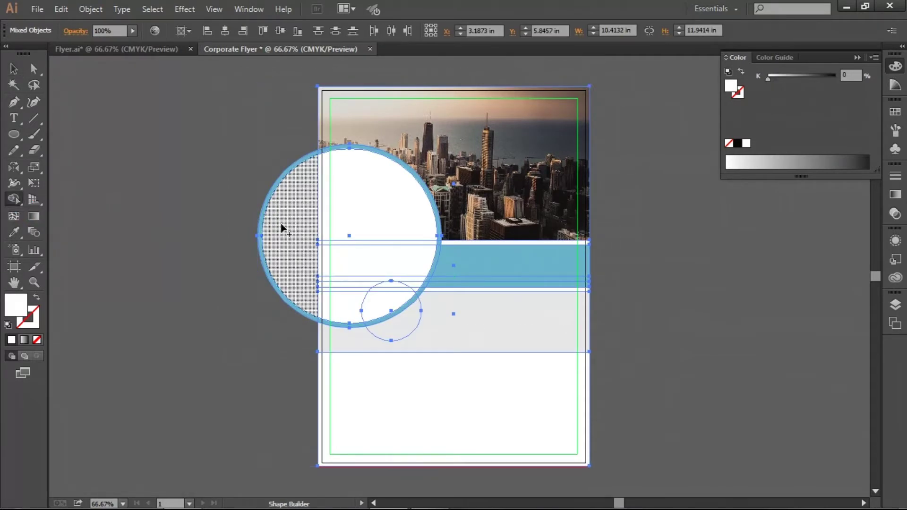
alt+click(255, 222)
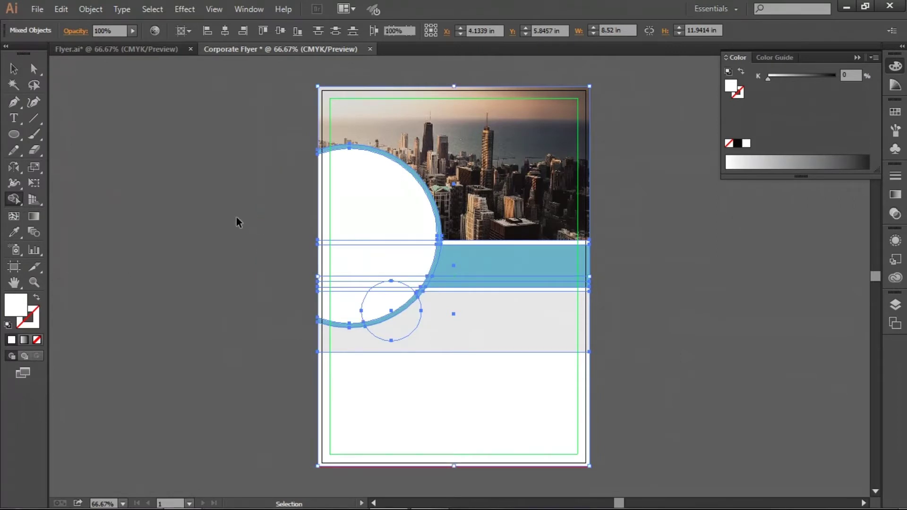
ctrl+click(237, 217)
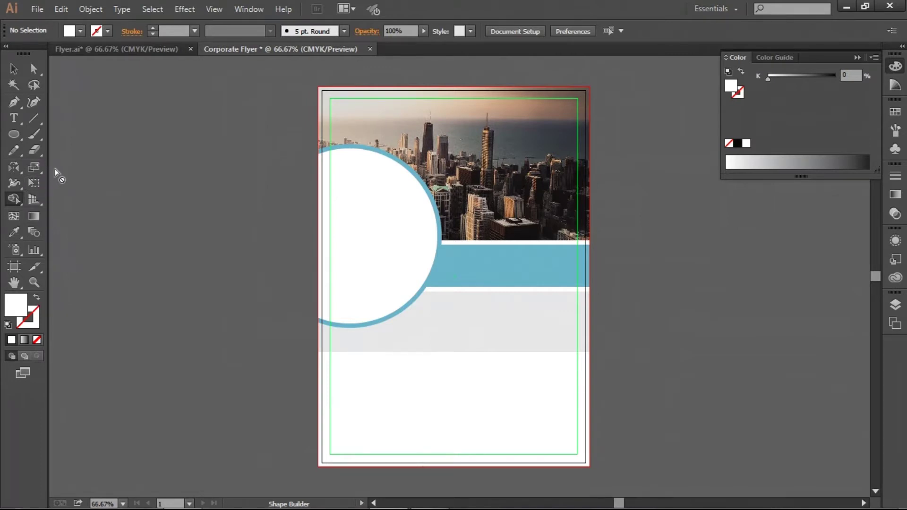
click(17, 141)
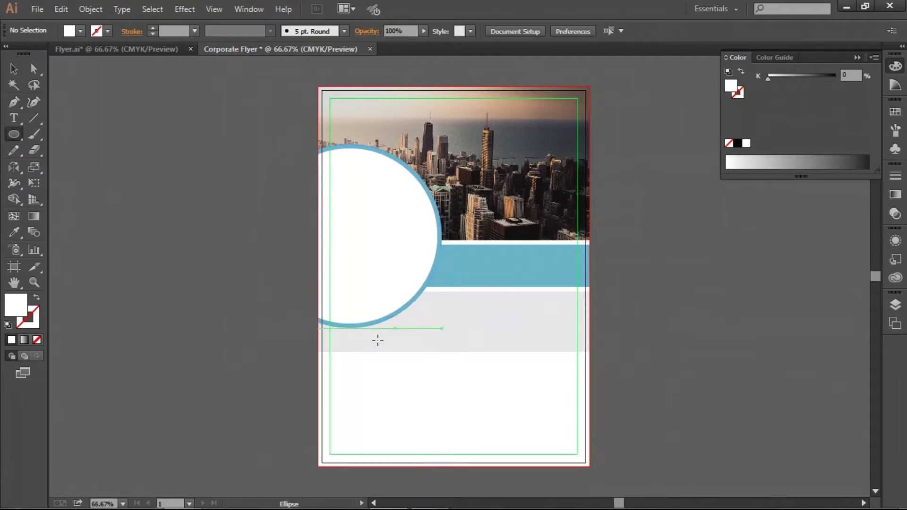
Choose the chicago skyline photo from the flyer design folder via File > Place
click(14, 71)
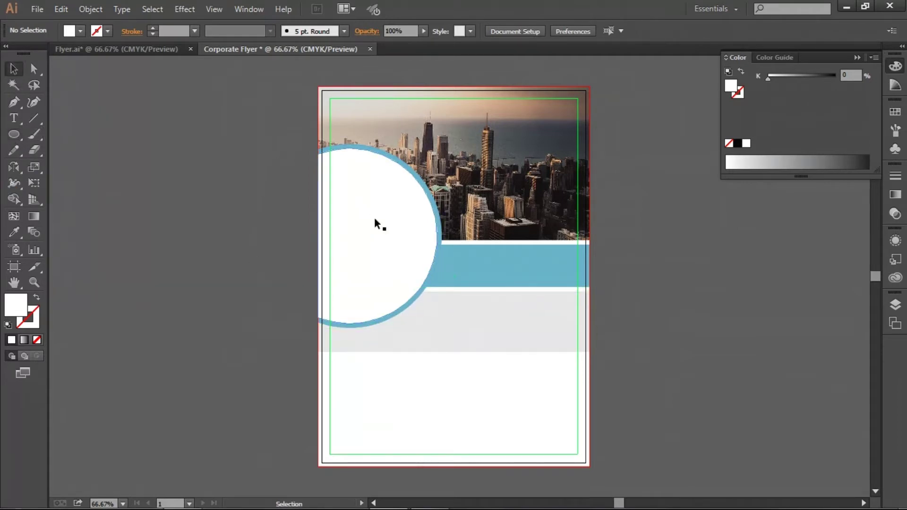
click(37, 9)
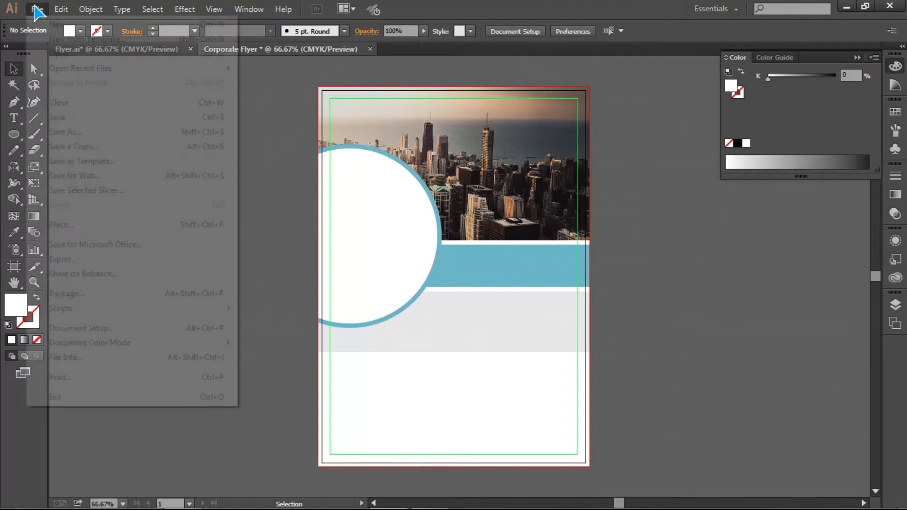
click(86, 225)
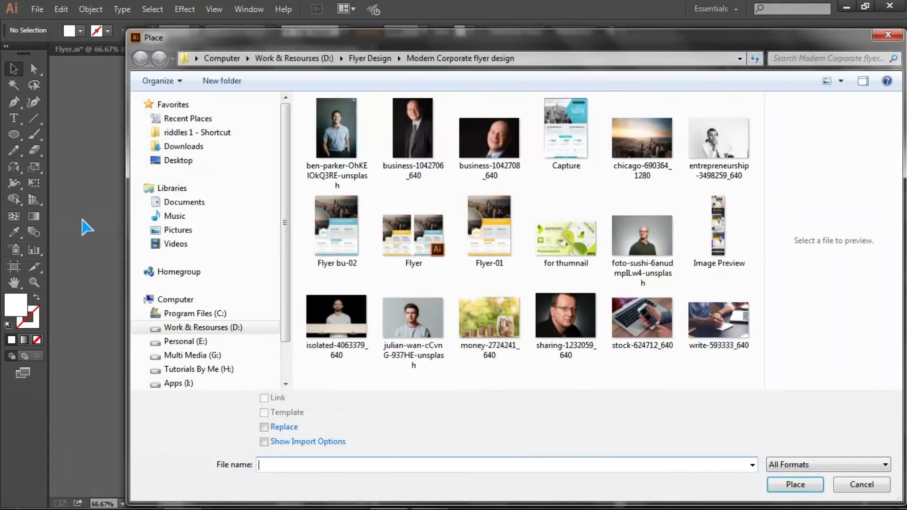
double_click(656, 147)
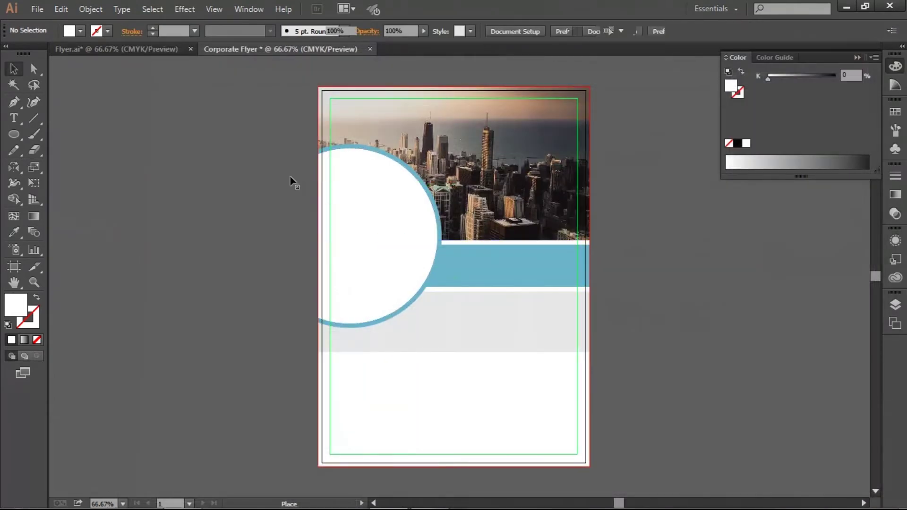
Place the skyline photo and scale it to cover the flyer's header area
click(290, 177)
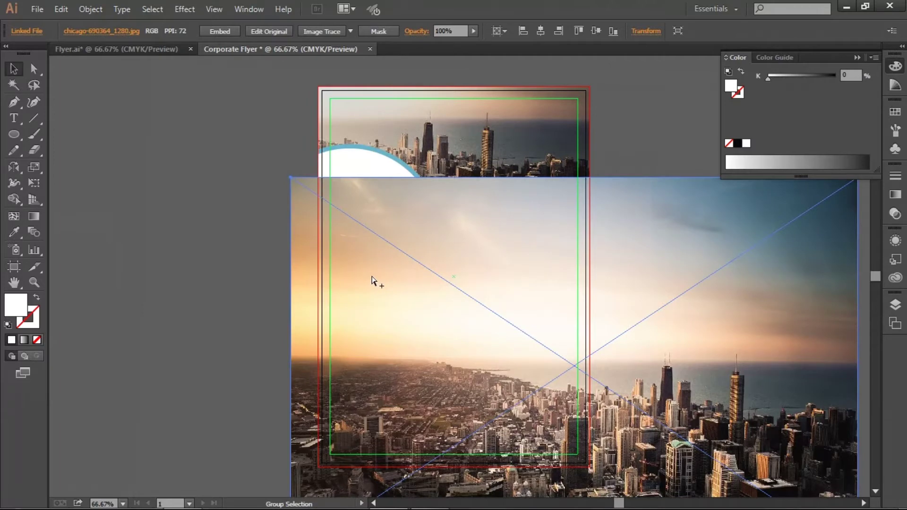
alt+scroll(371, 275, down, 1)
drag(656, 419, 379, 282)
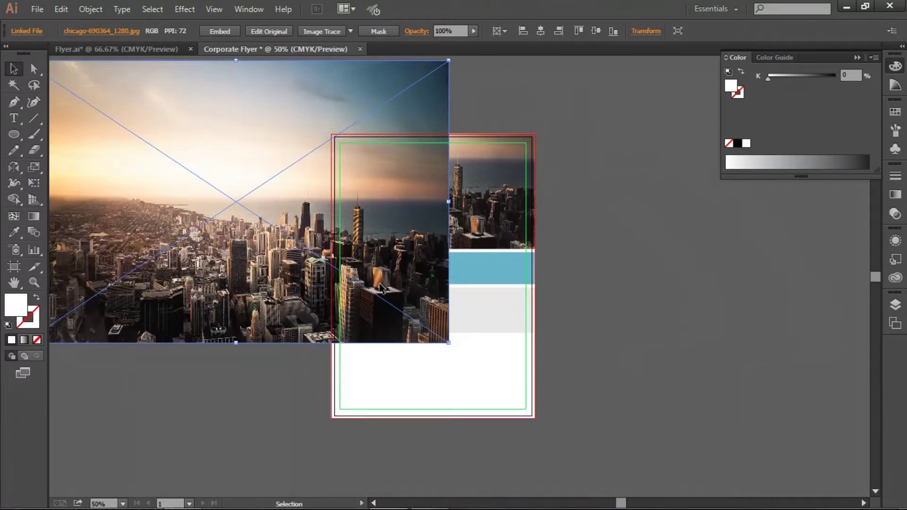
drag(449, 71, 395, 120)
mouse_move(310, 243)
mouse_down()
mouse_move(342, 272)
mouse_move(370, 276)
mouse_up()
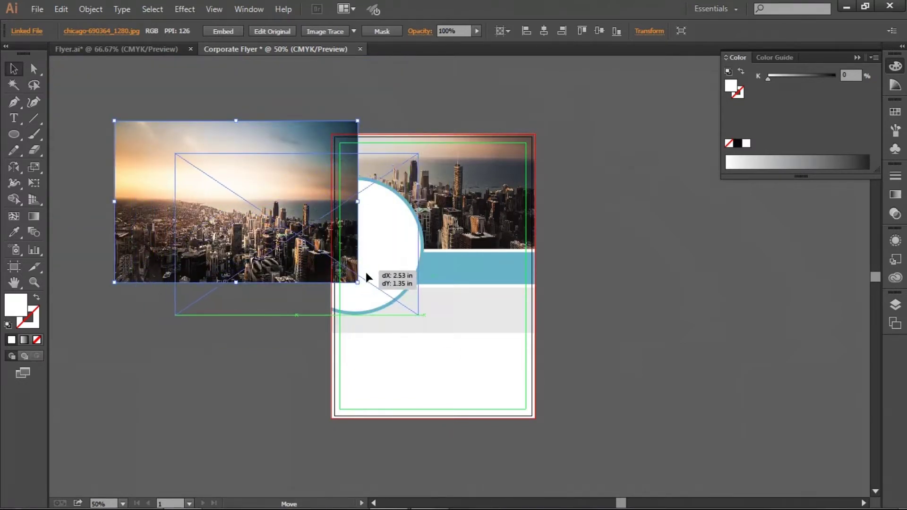
drag(370, 277, 370, 278)
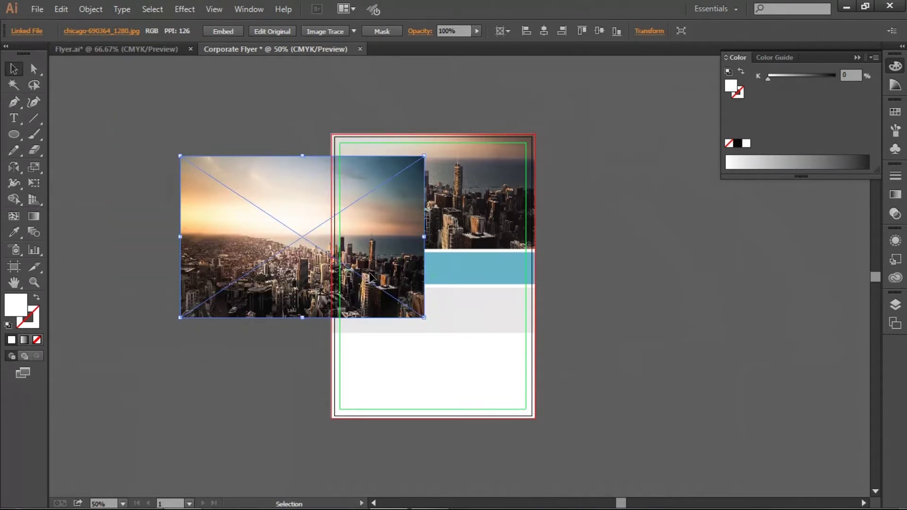
mouse_move(370, 314)
mouse_down()
mouse_move(371, 300)
mouse_move(451, 312)
mouse_up()
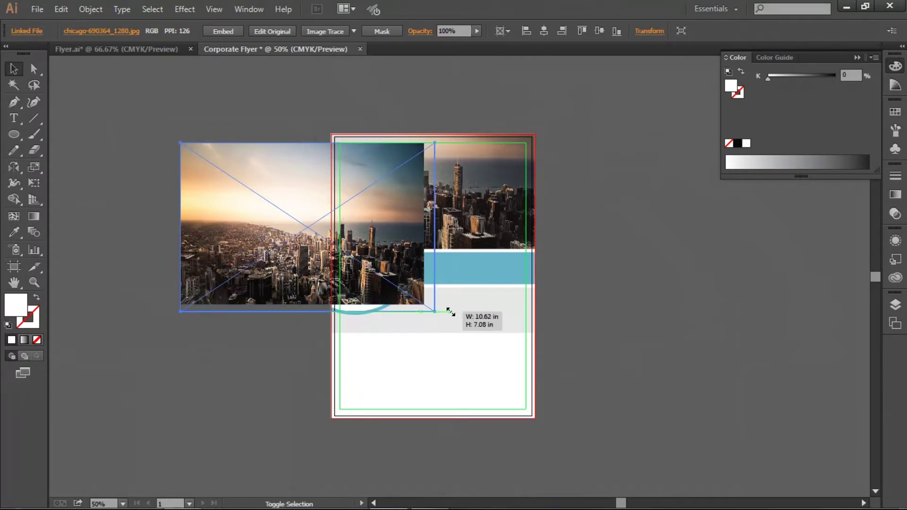
drag(450, 312, 459, 312)
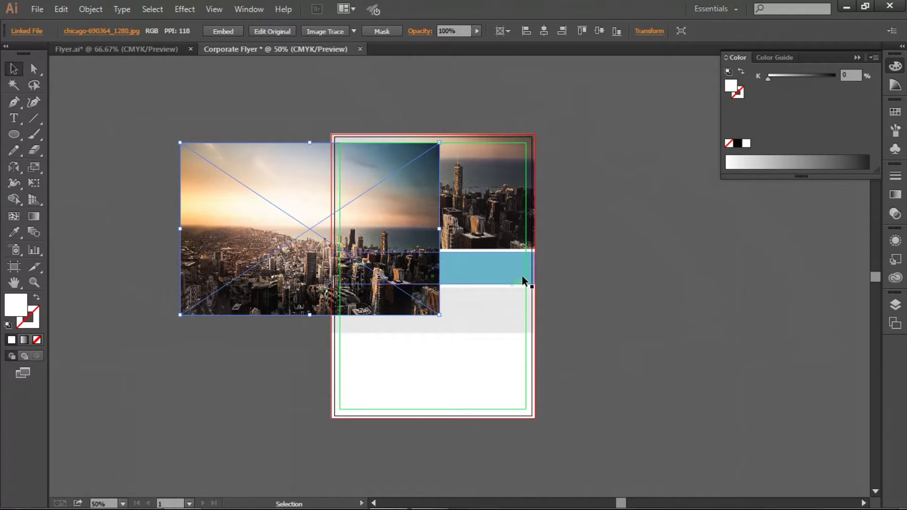
Clear the selection and zoom in so the photo and page are in view
click(600, 233)
click(361, 233)
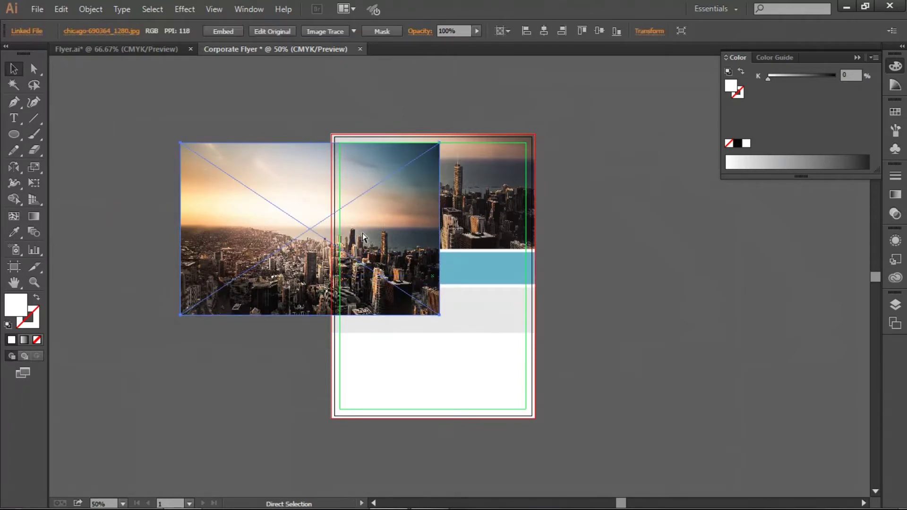
key(ctrl+shift+a)
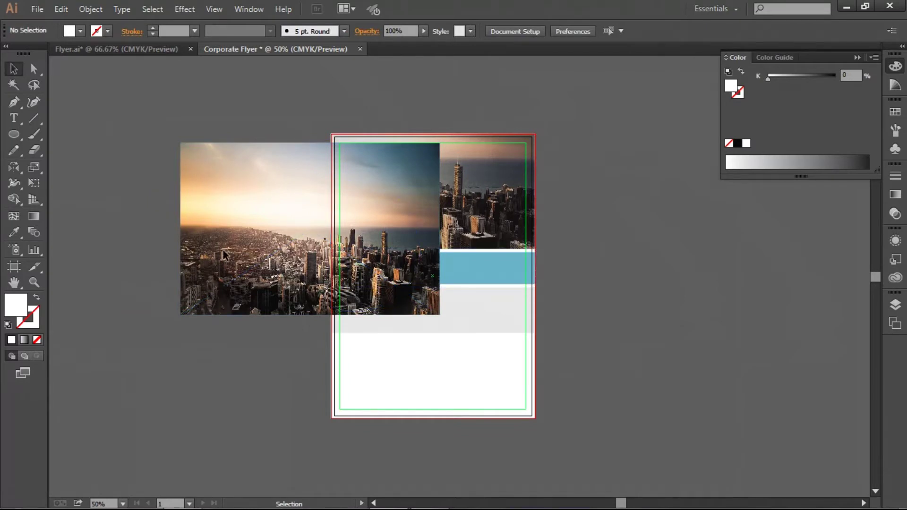
key(a)
key(z)
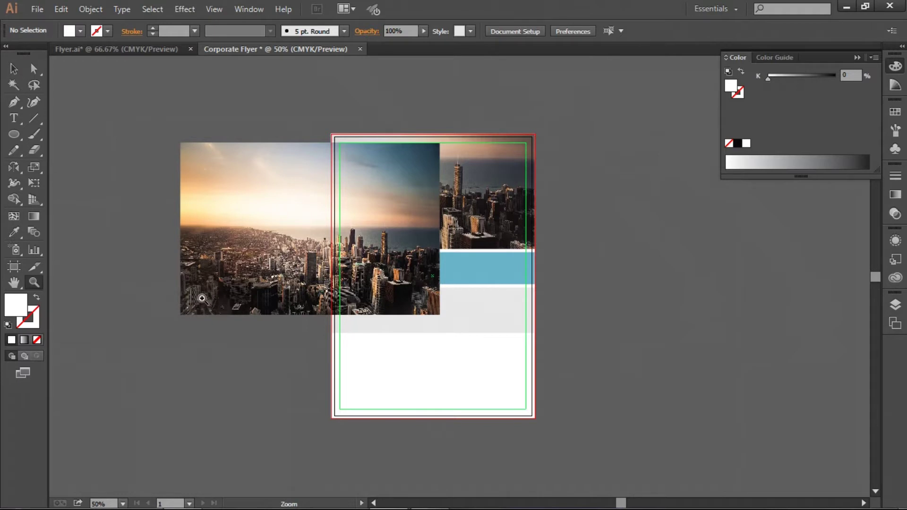
click(215, 284)
key(v)
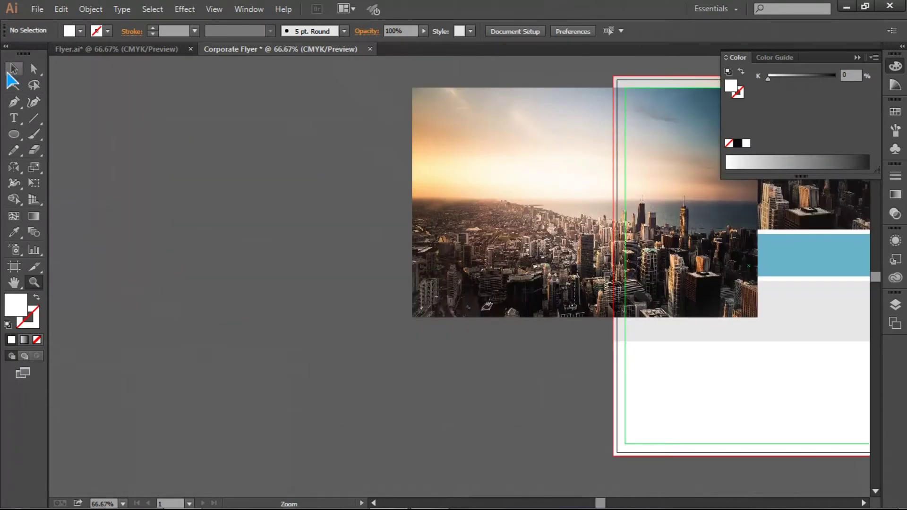
drag(251, 351, 182, 368)
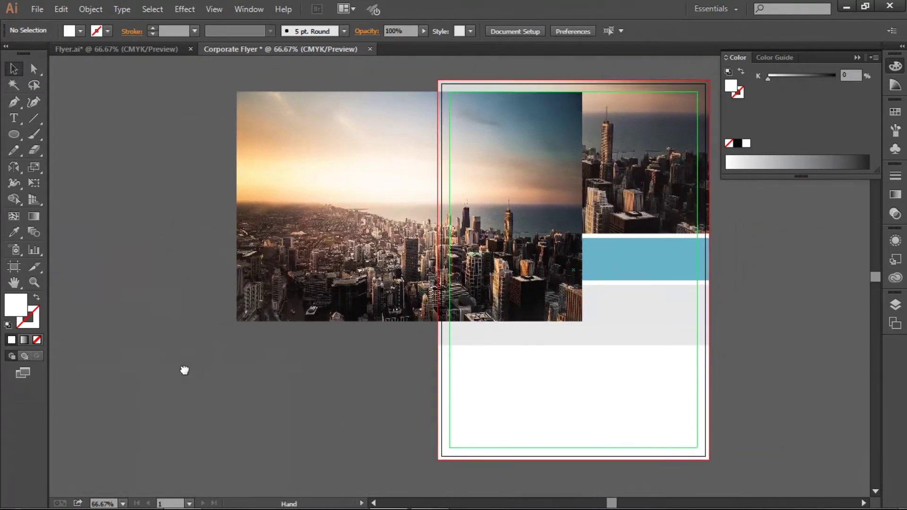
Select the large skyline photo and remove it from in front of the artwork
click(292, 319)
drag(326, 379, 263, 389)
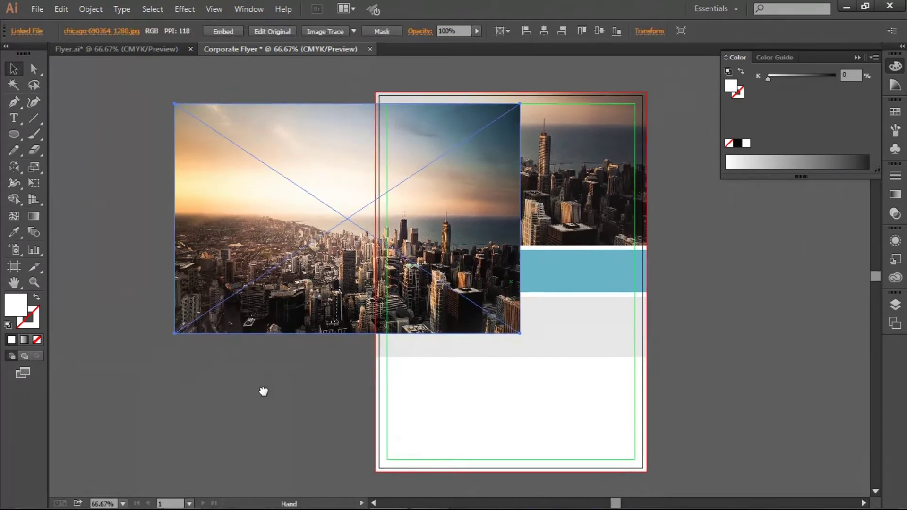
click(276, 362)
click(296, 305)
key(a)
key(Delete)
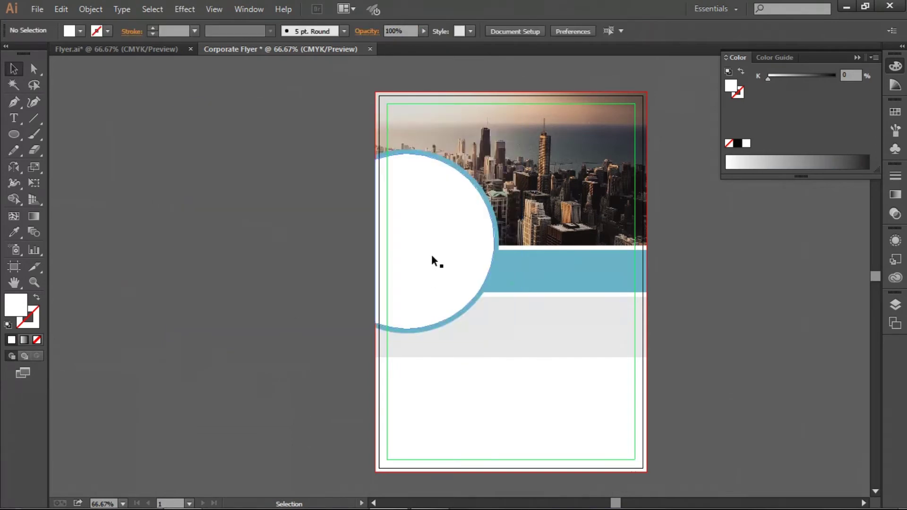
Cut the white circle and paste it in front of the skyline photo
click(432, 251)
key(a)
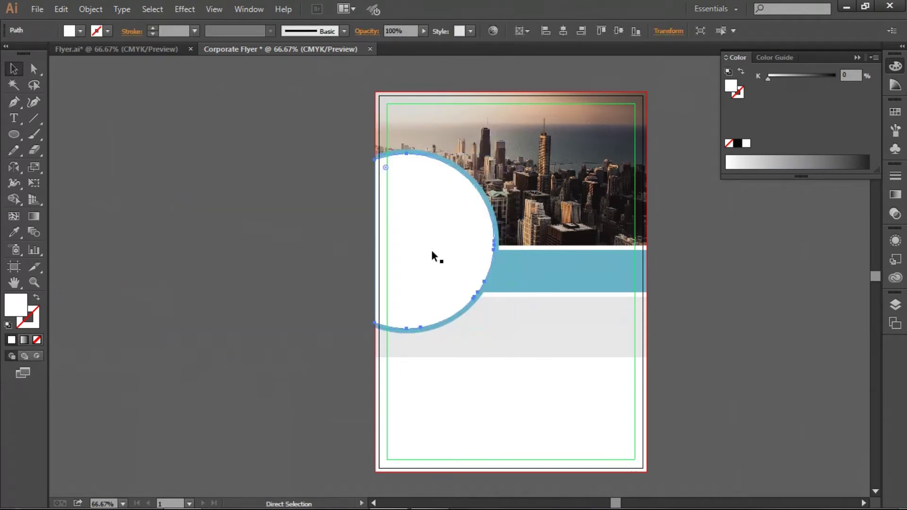
key(Delete)
key(a)
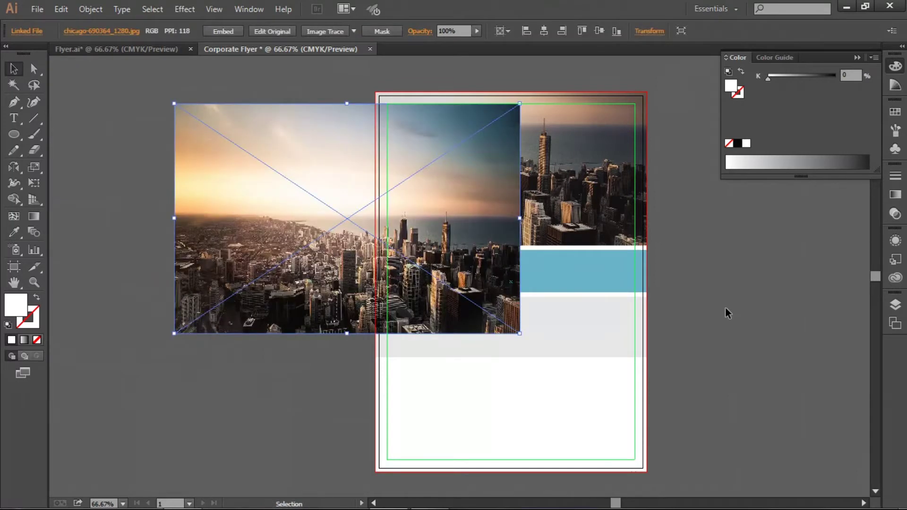
key(ctrl+f)
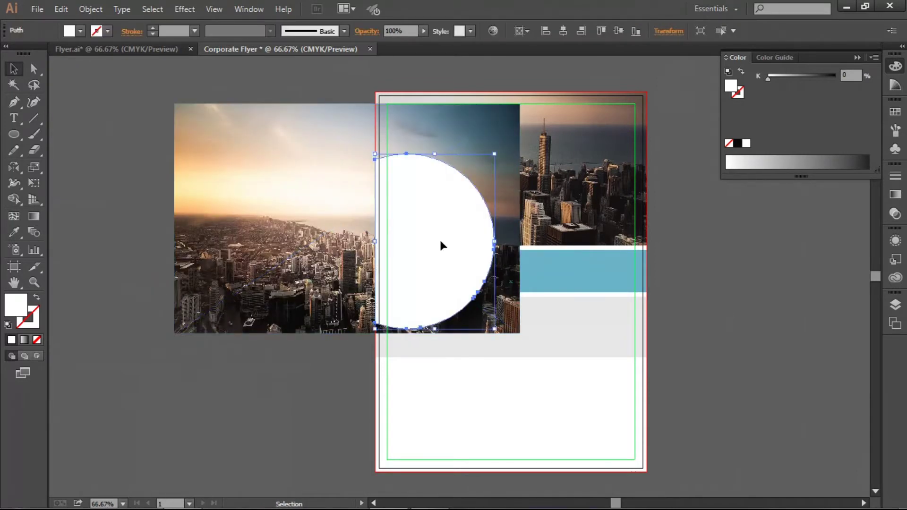
Fill the pasted circle black and set its opacity to 15%
click(738, 143)
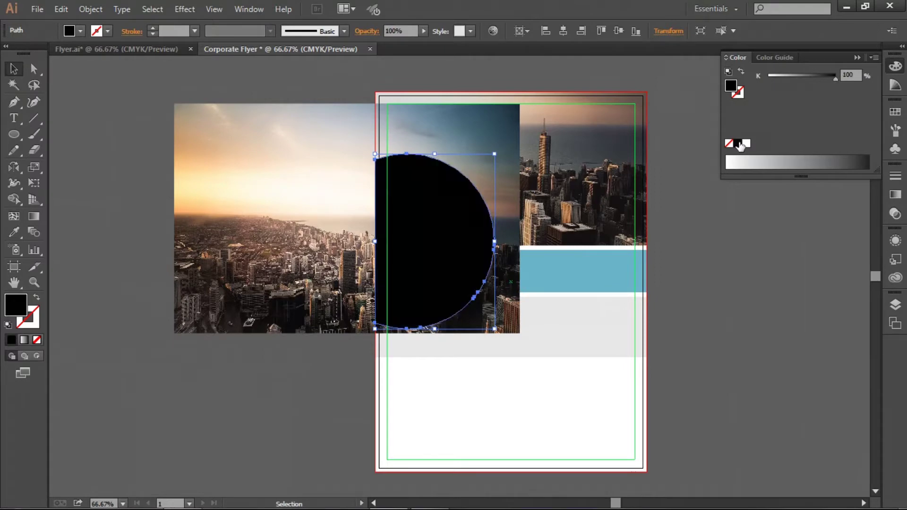
click(897, 214)
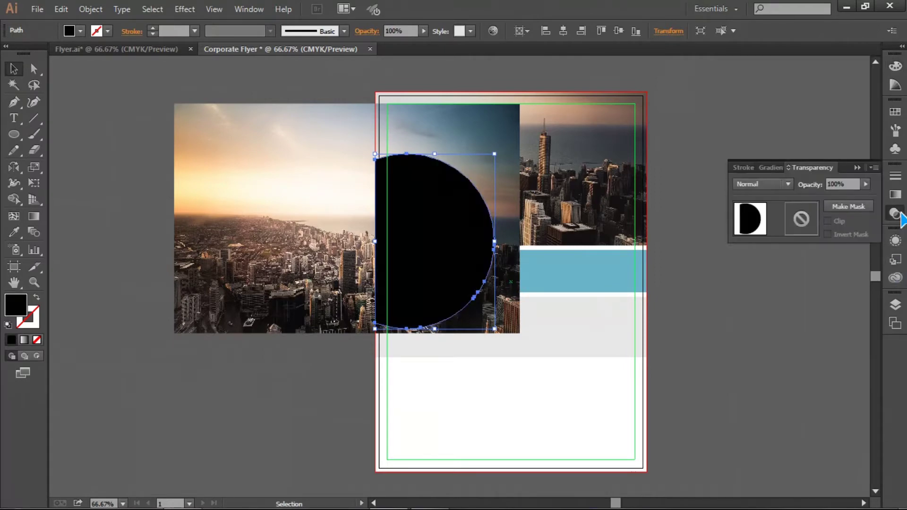
click(843, 184)
text(15)
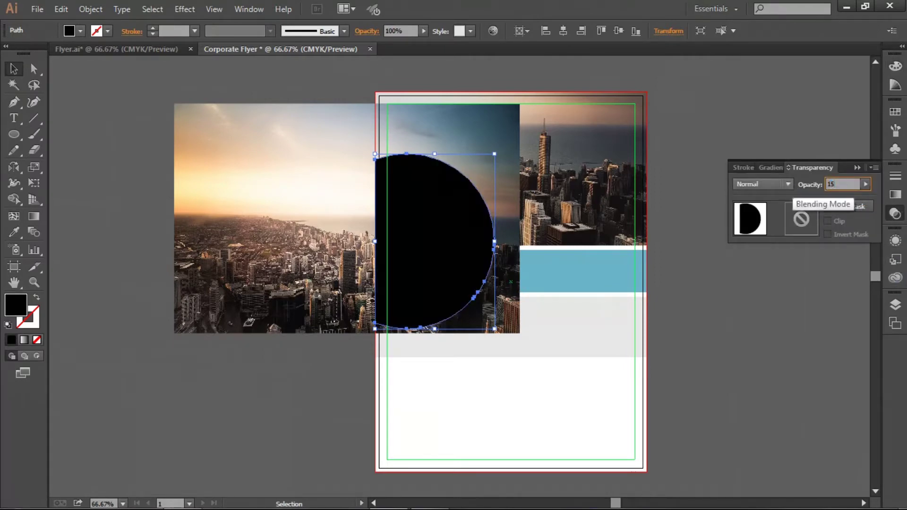
key(Return)
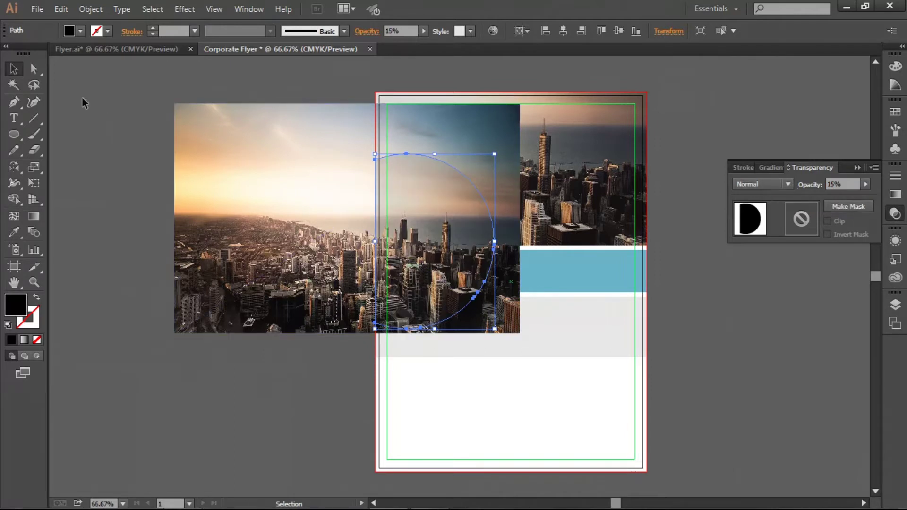
Select the circle and photo together and make a clipping mask
key(a)
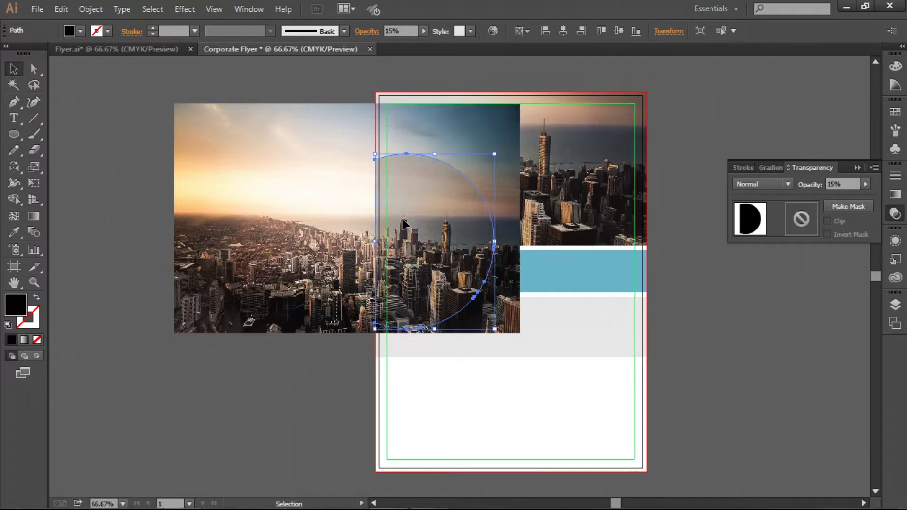
shift+click(298, 215)
shift+click(293, 184)
shift+click(430, 130)
right_click(421, 195)
click(462, 265)
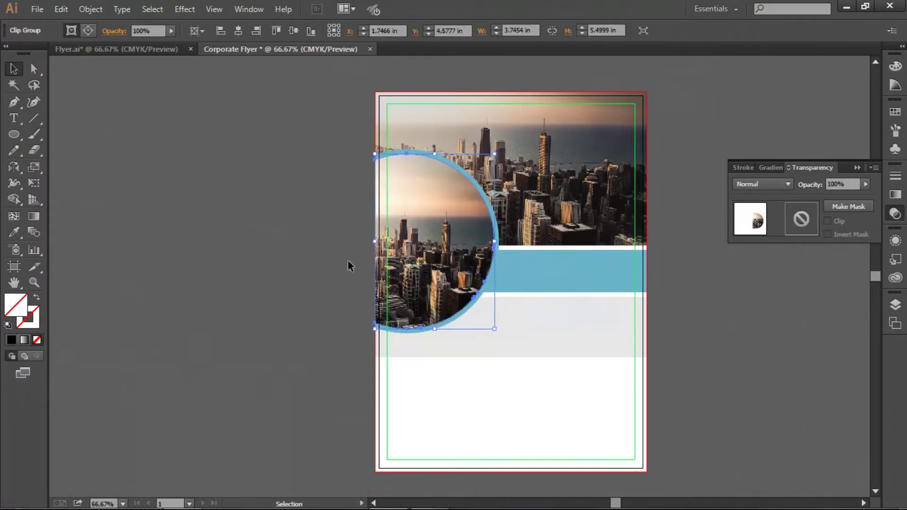
click(287, 226)
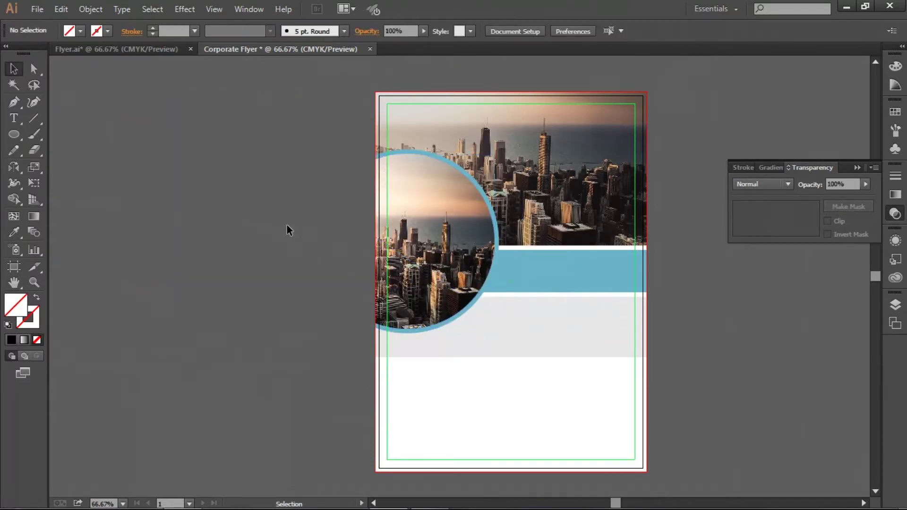
Check the photo inside the clip group, then begin an ellipse at its bottom edge
double_click(444, 219)
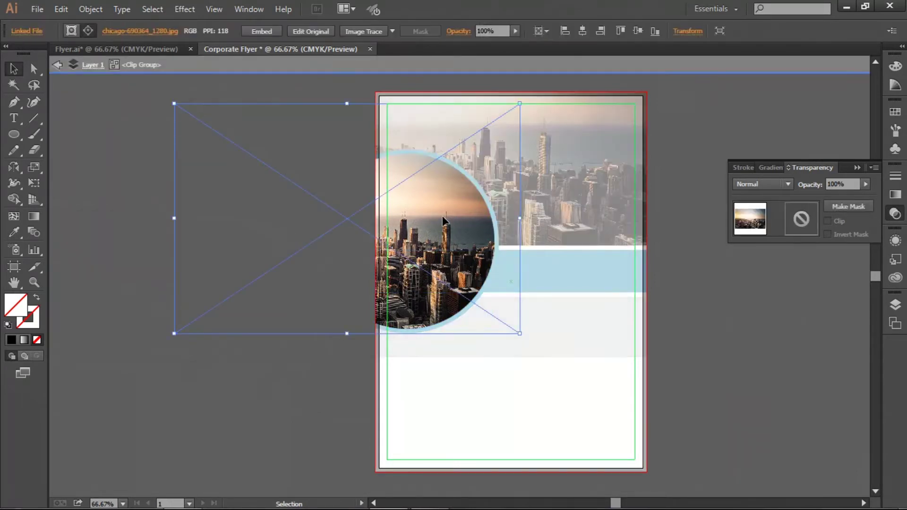
double_click(717, 366)
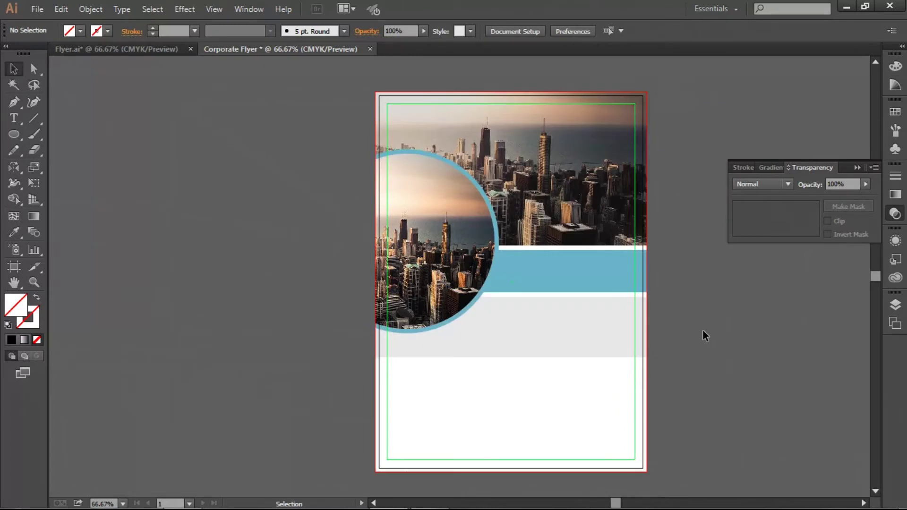
drag(731, 416, 720, 404)
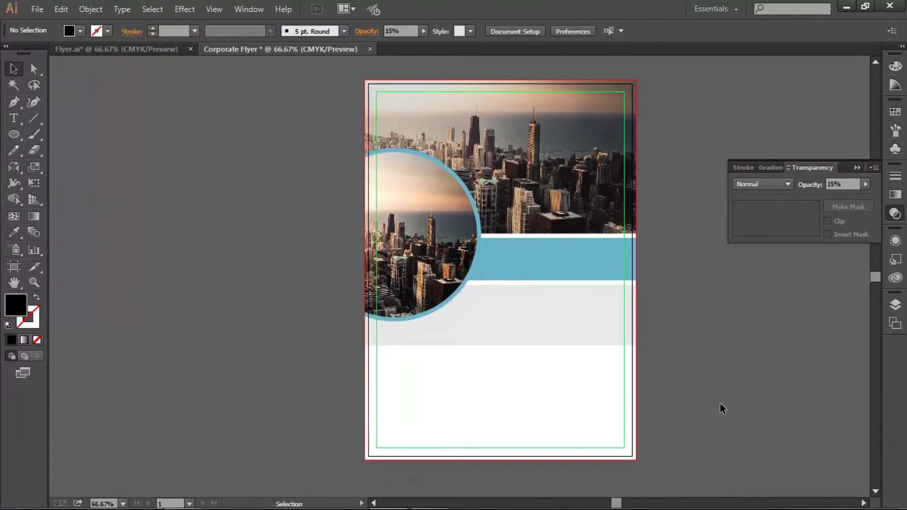
click(16, 136)
click(62, 166)
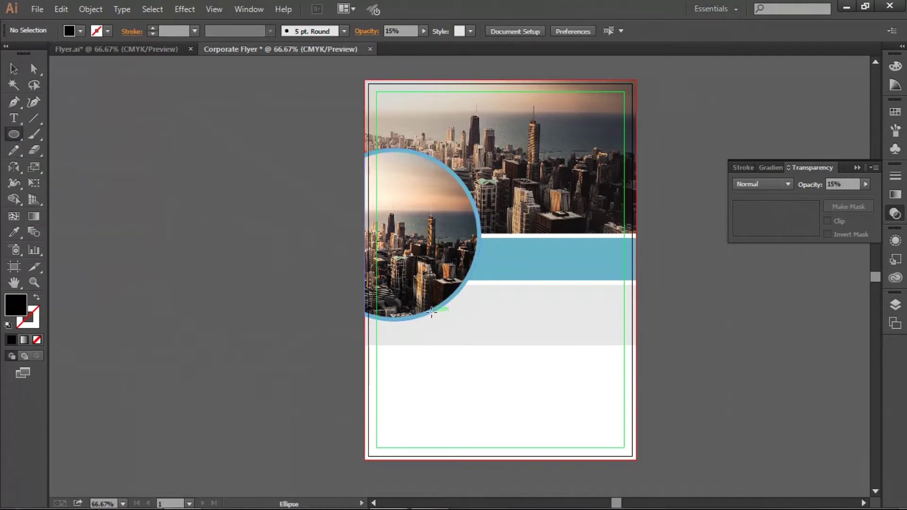
drag(431, 310, 459, 332)
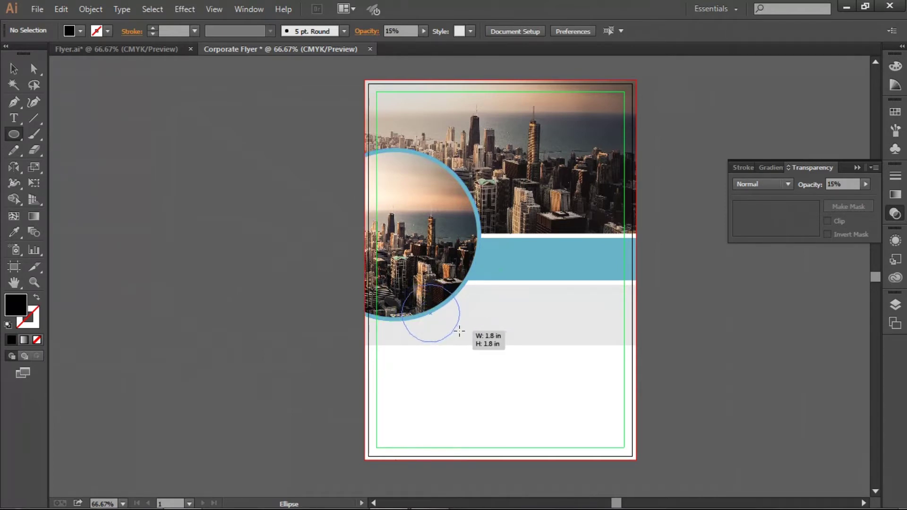
Draw a small circle over the grey band, make it white and nudge it into place
drag(459, 331, 459, 332)
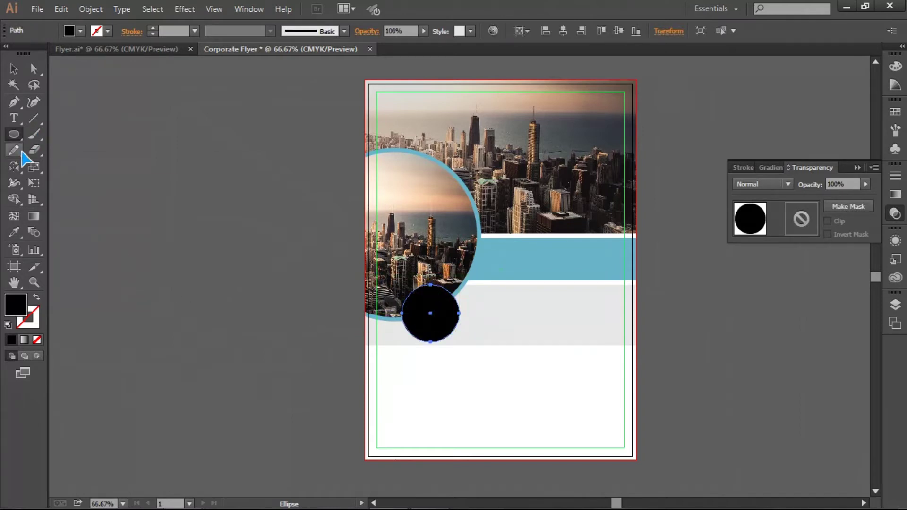
click(14, 232)
click(450, 392)
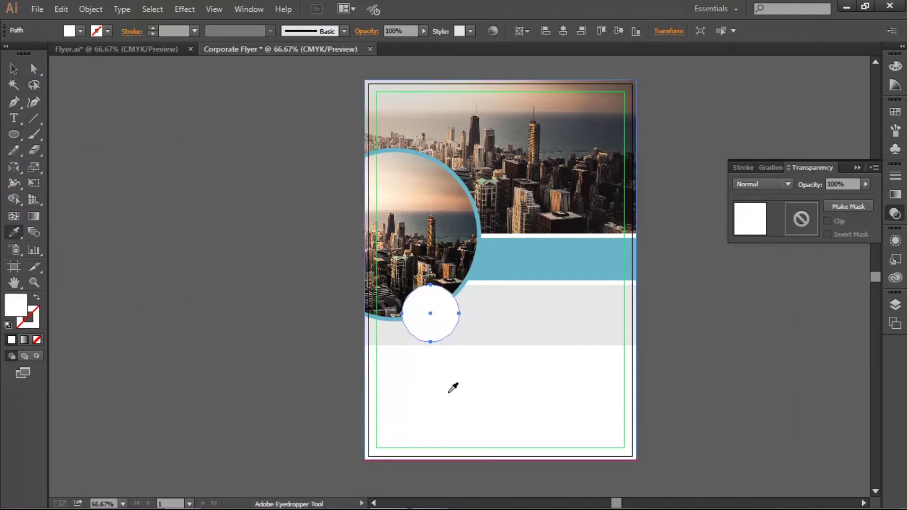
key(ctrl)
drag(428, 313, 424, 308)
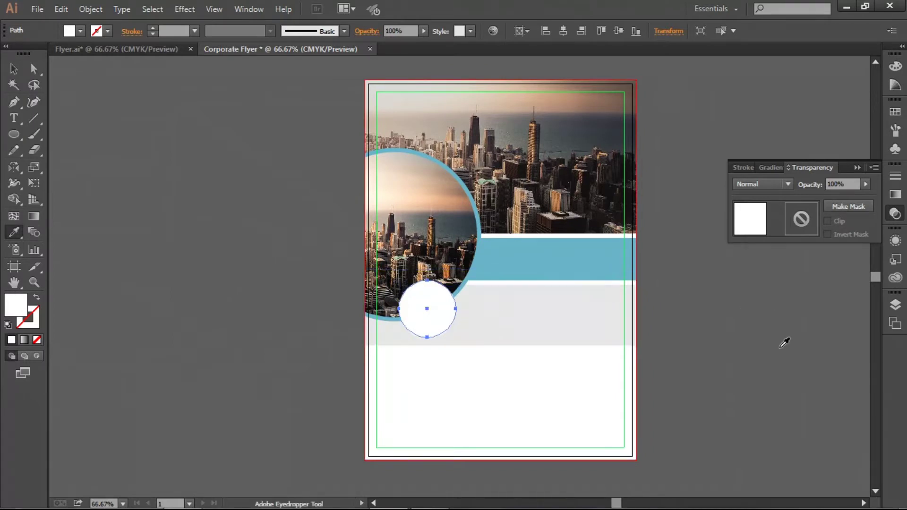
Apply a negative Offset Path and give the small circle a blue band-coloured outline
click(90, 10)
mouse_move(105, 279)
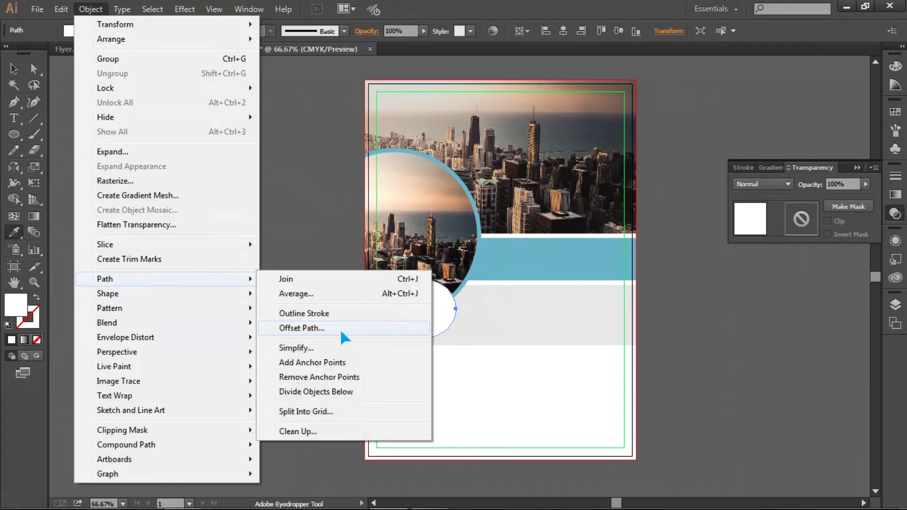
click(336, 329)
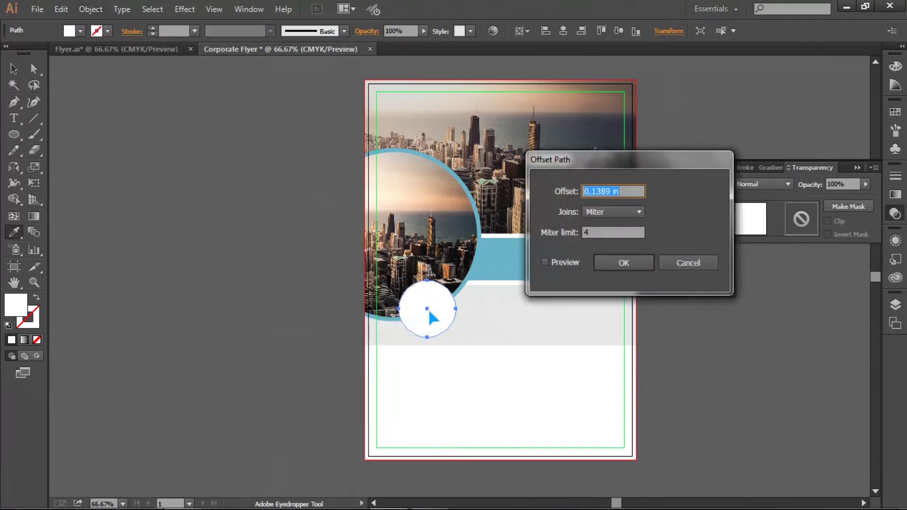
text(-5pt)
key(Return)
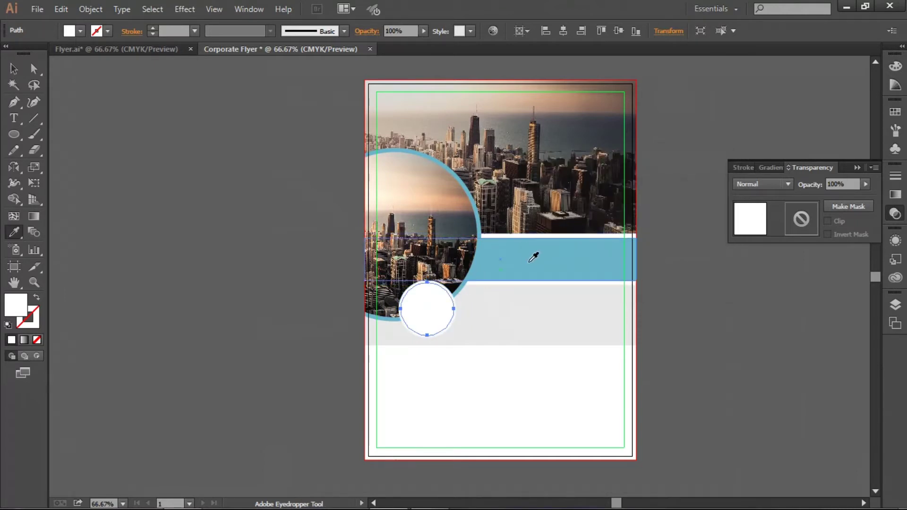
click(533, 257)
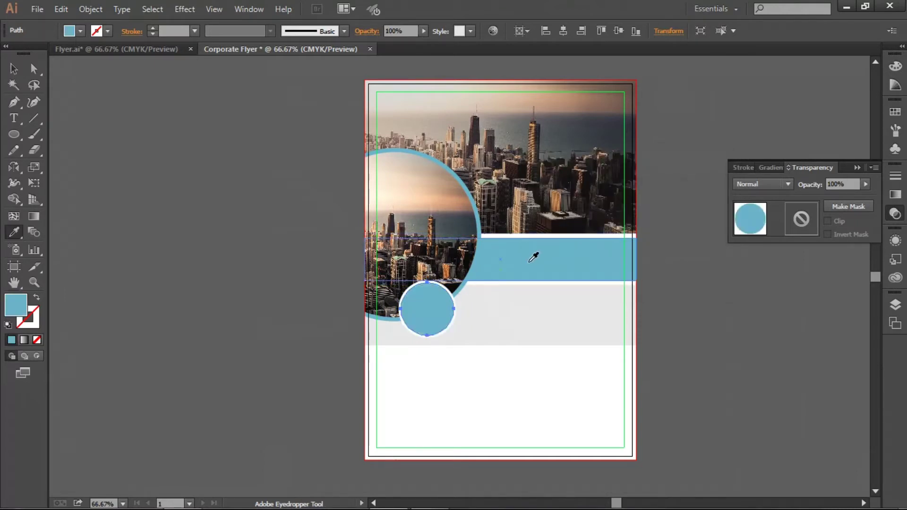
key(ctrl+z)
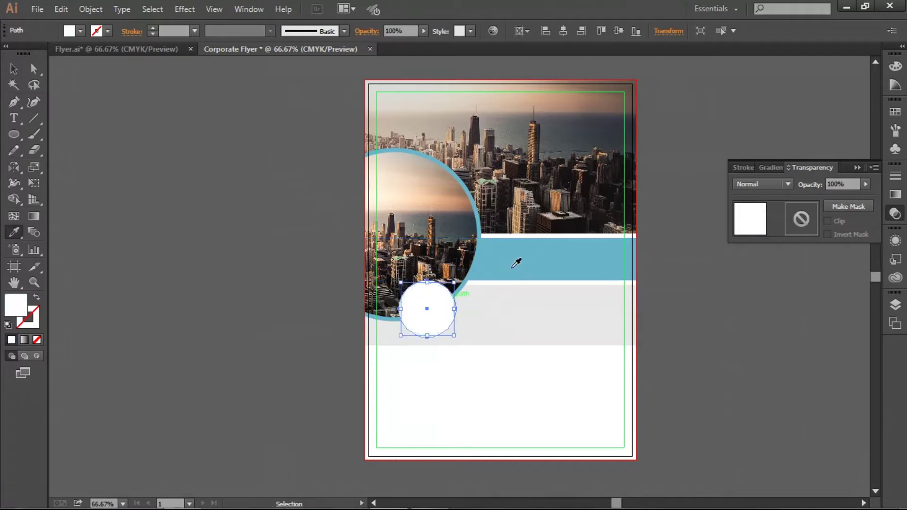
shift+click(535, 250)
ctrl+click(238, 318)
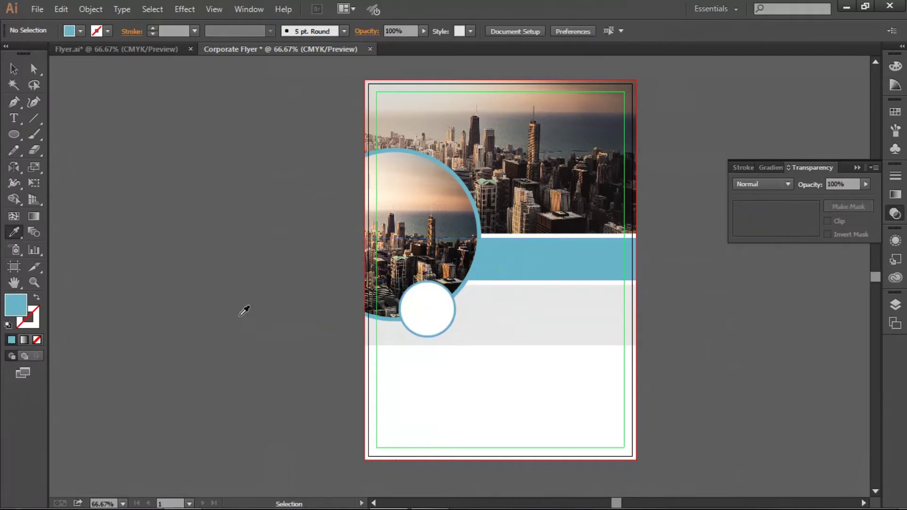
drag(726, 367, 718, 374)
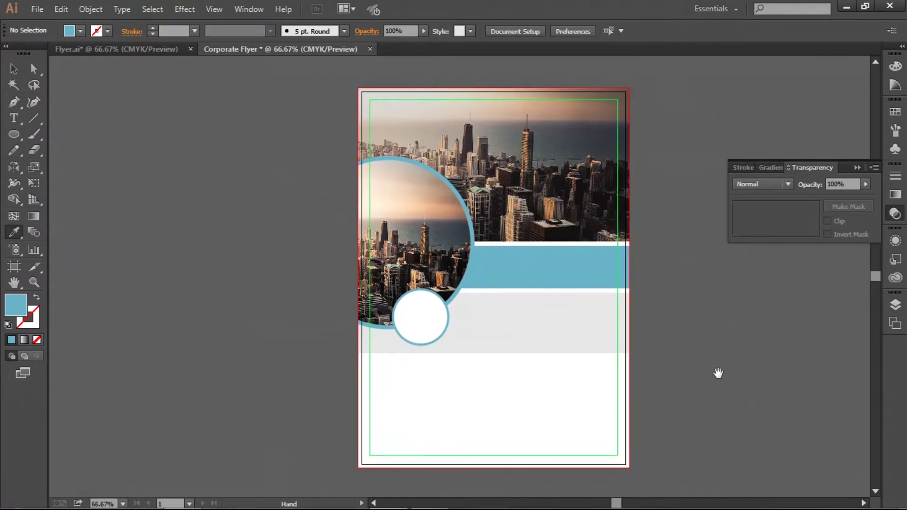
At 100% view, draw a text area across the blue band and set 24 pt size
key(ctrl+1)
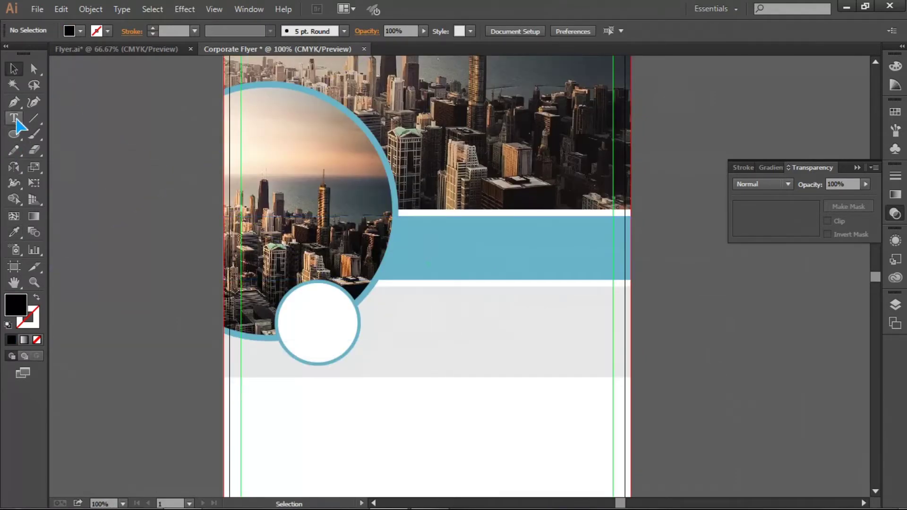
click(15, 119)
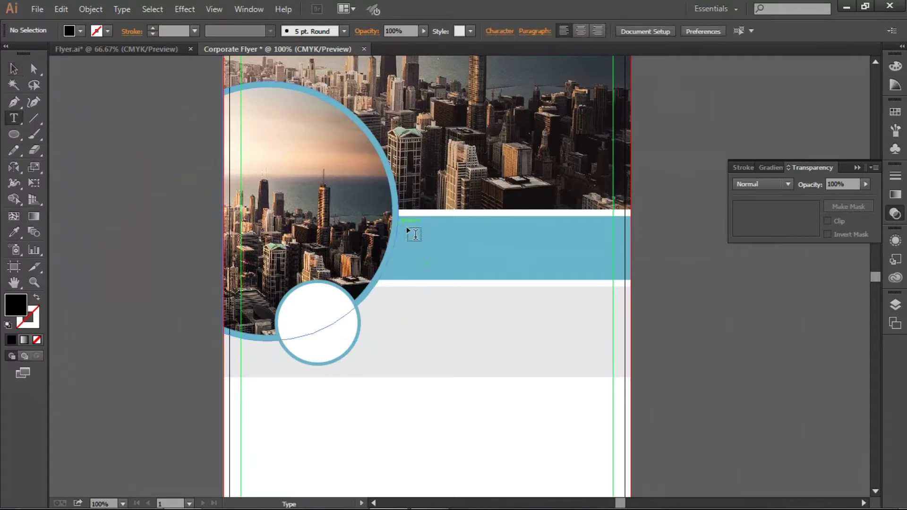
drag(414, 226, 594, 251)
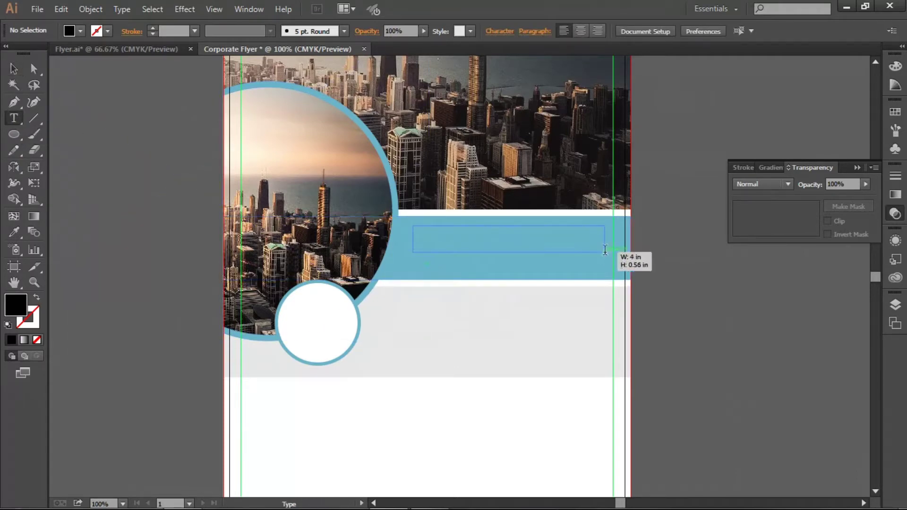
drag(594, 250, 605, 251)
click(622, 31)
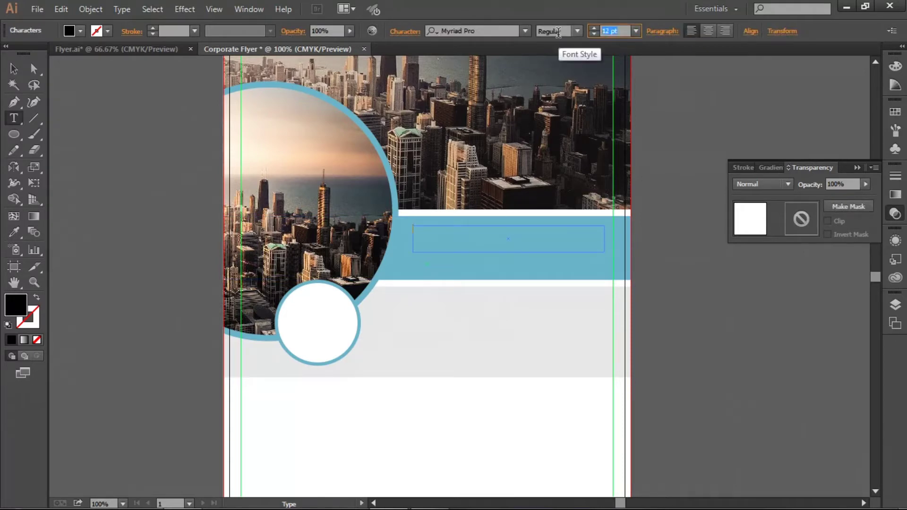
text(24)
key(Return)
text(LETS)
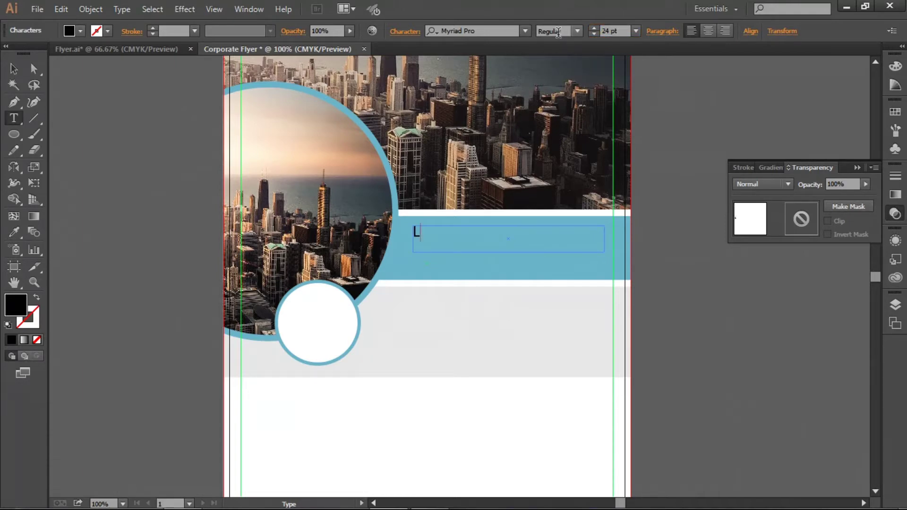
Type the headline 'LETS GROW YOUR BUSINESS', make it Bold and widen it to one line
text(GROW YOU )
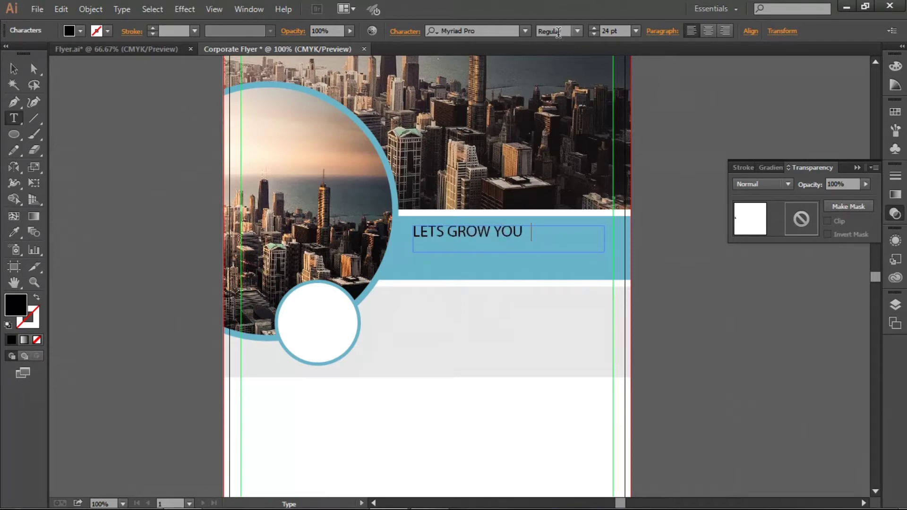
text( BUS)
text(NESS)
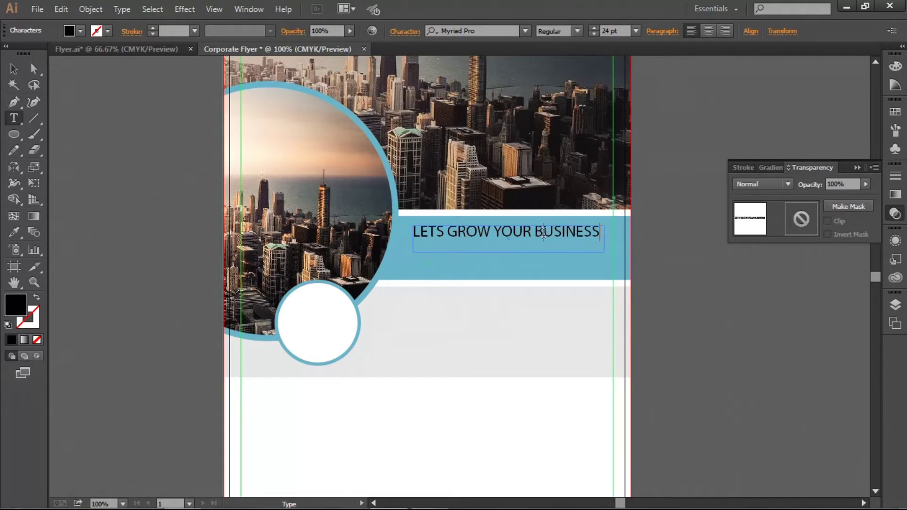
key(ctrl+shift+Left)
key(ctrl+shift+Left)
key(ctrl+shift+Left)
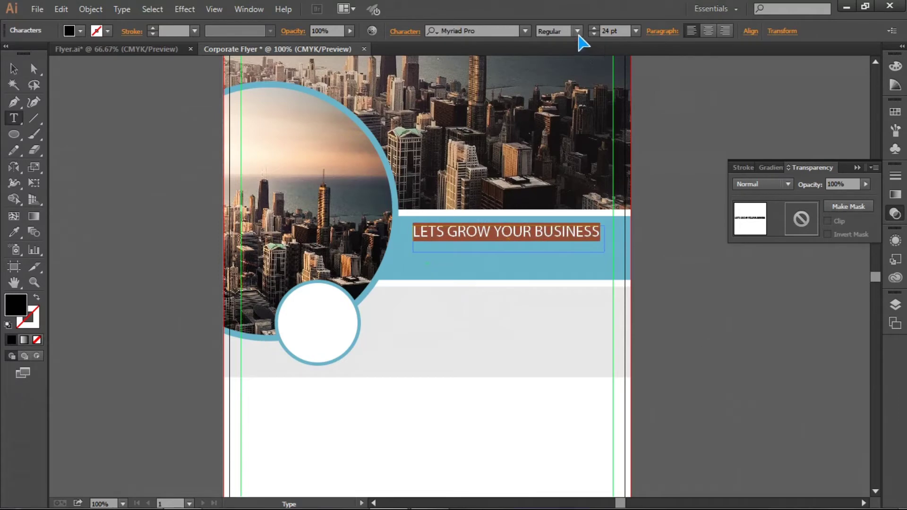
click(577, 31)
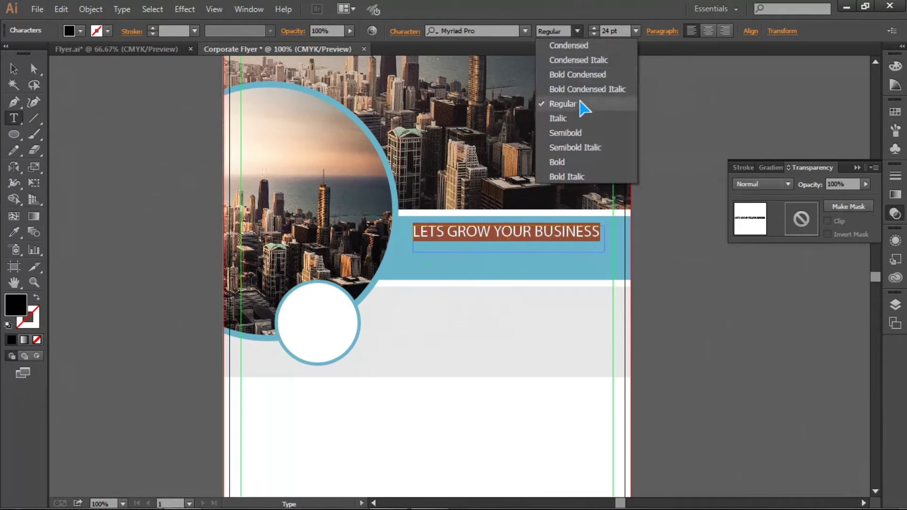
click(557, 162)
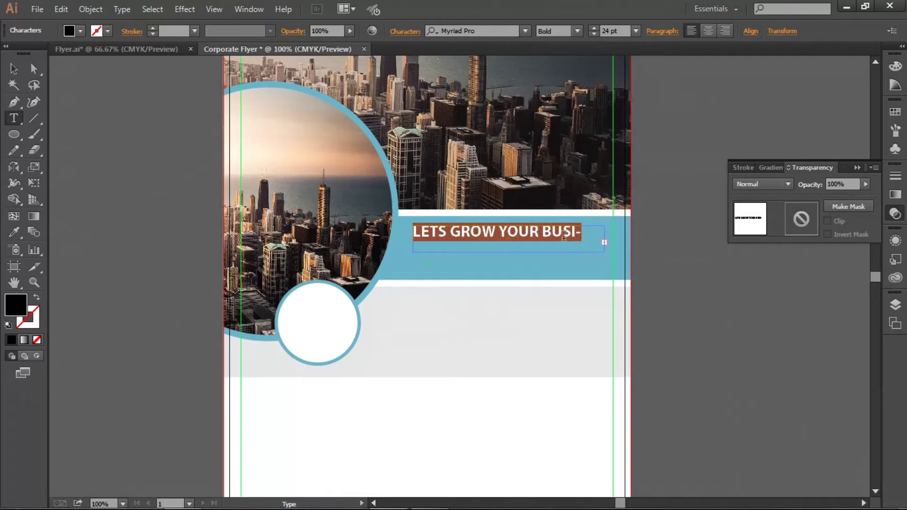
drag(604, 242, 615, 242)
ctrl+click(645, 250)
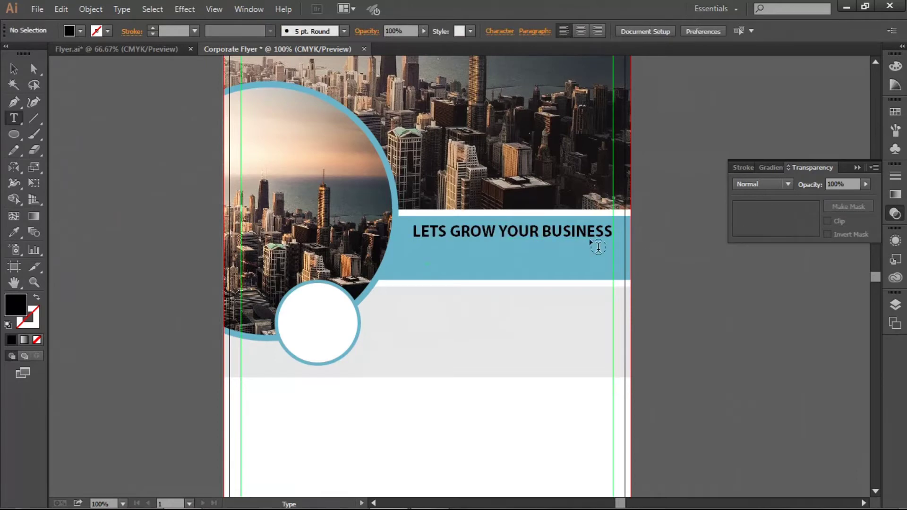
triple_click(557, 231)
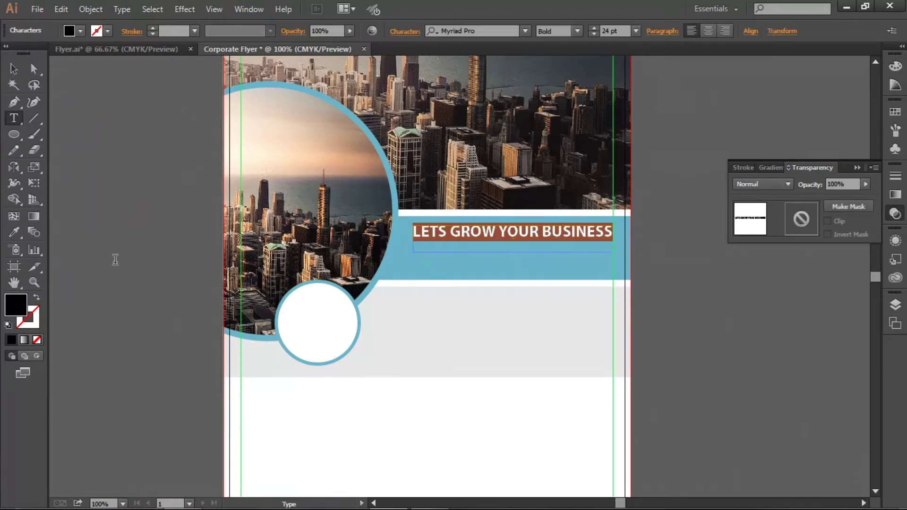
Colour the headline white and drag a duplicate just below it in the blue band
double_click(21, 310)
click(280, 172)
click(596, 177)
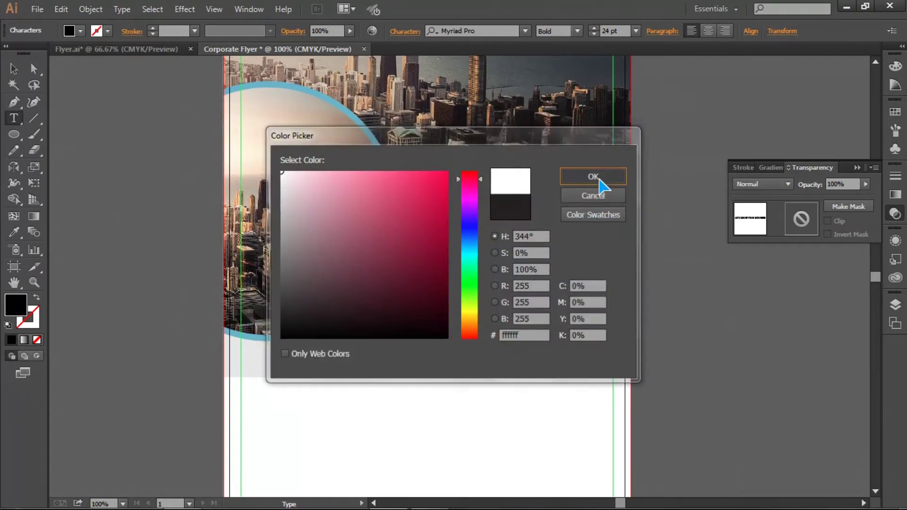
click(14, 68)
drag(513, 252, 513, 242)
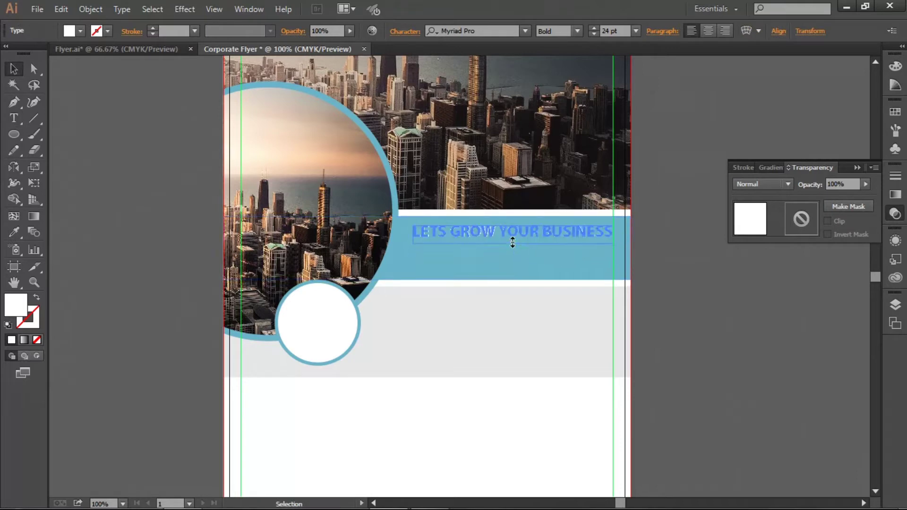
drag(512, 241, 508, 250)
triple_click(503, 250)
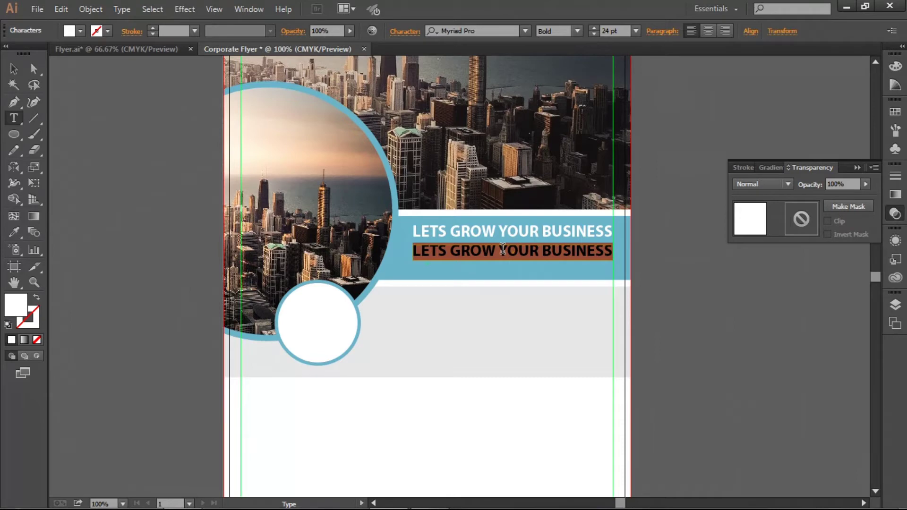
Set the copied line to 14 pt and convert it to Sentence case
click(620, 30)
text(14)
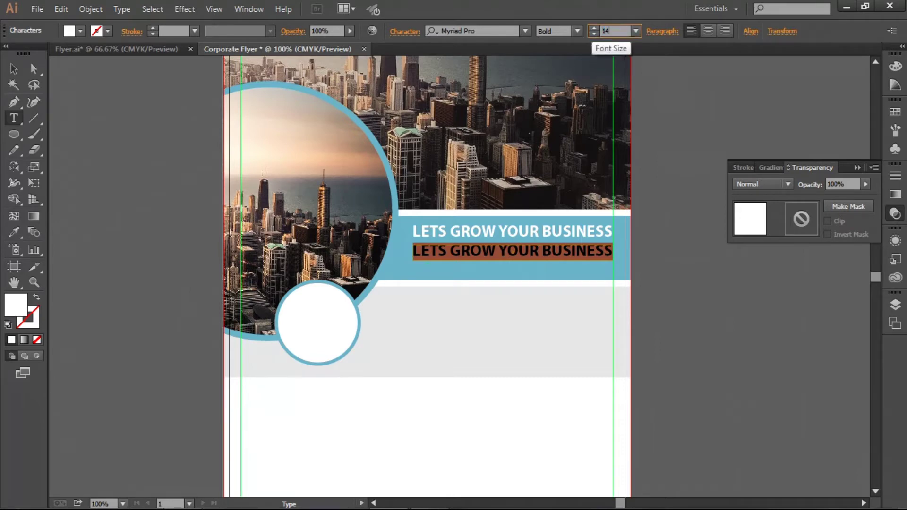
key(Return)
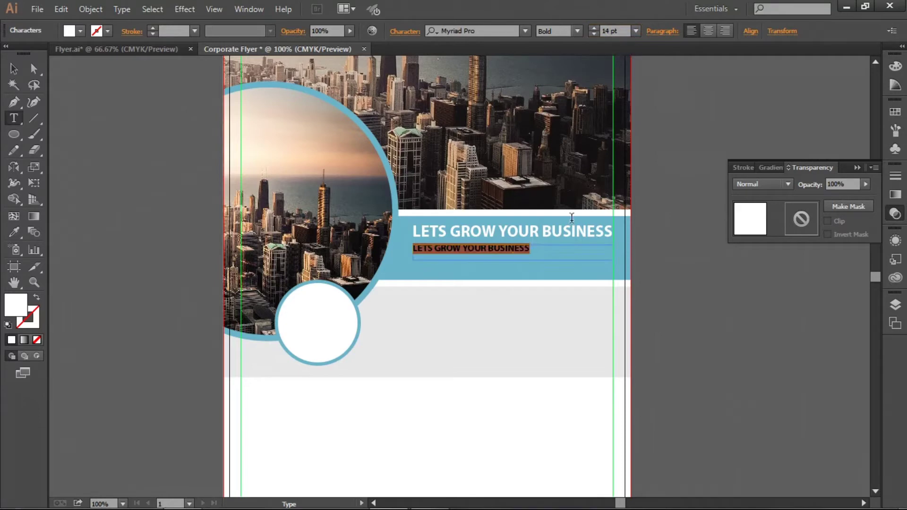
click(546, 251)
text(WITH US)
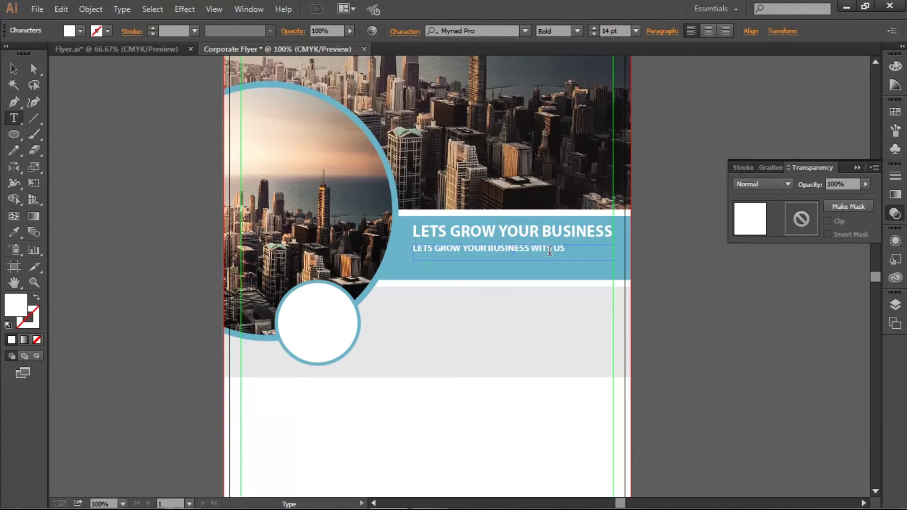
drag(574, 246, 368, 260)
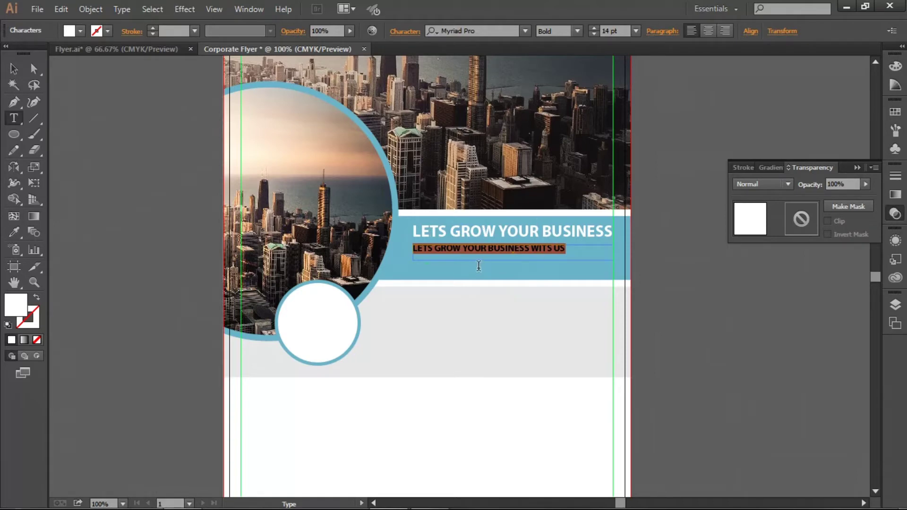
click(122, 10)
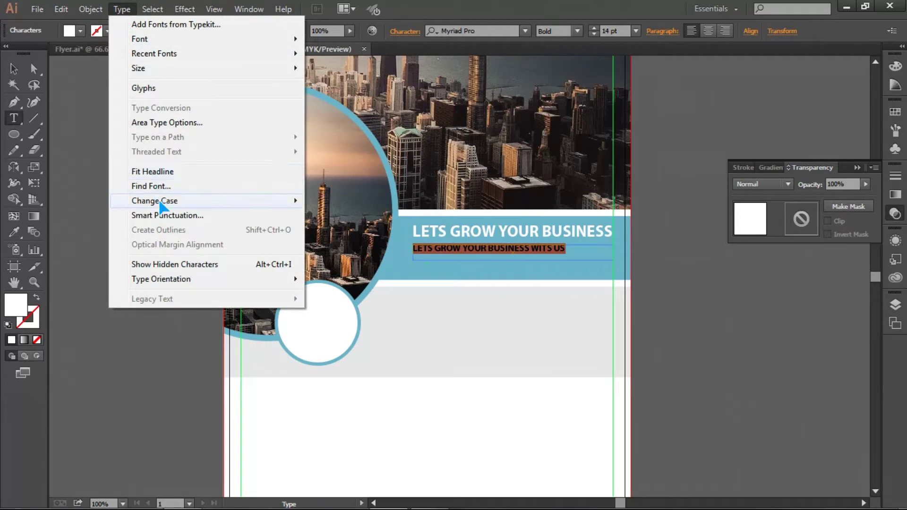
mouse_move(154, 200)
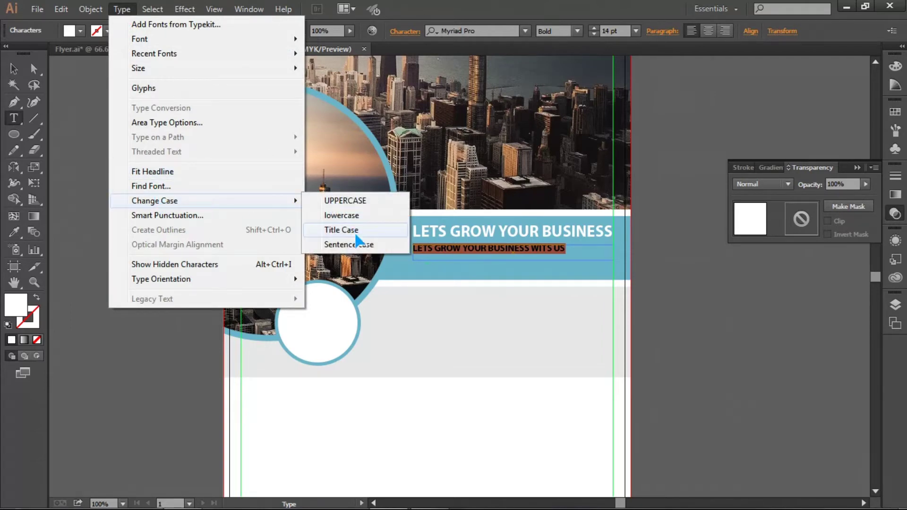
click(358, 244)
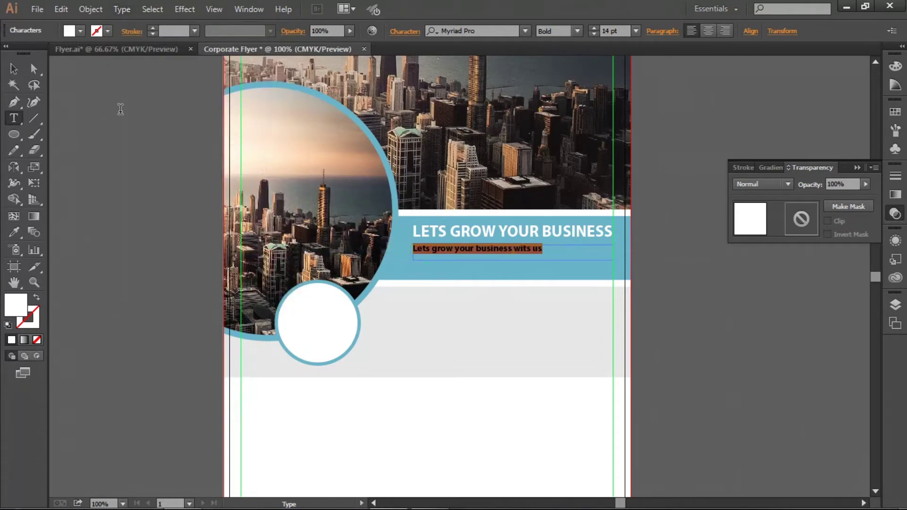
click(14, 69)
click(109, 116)
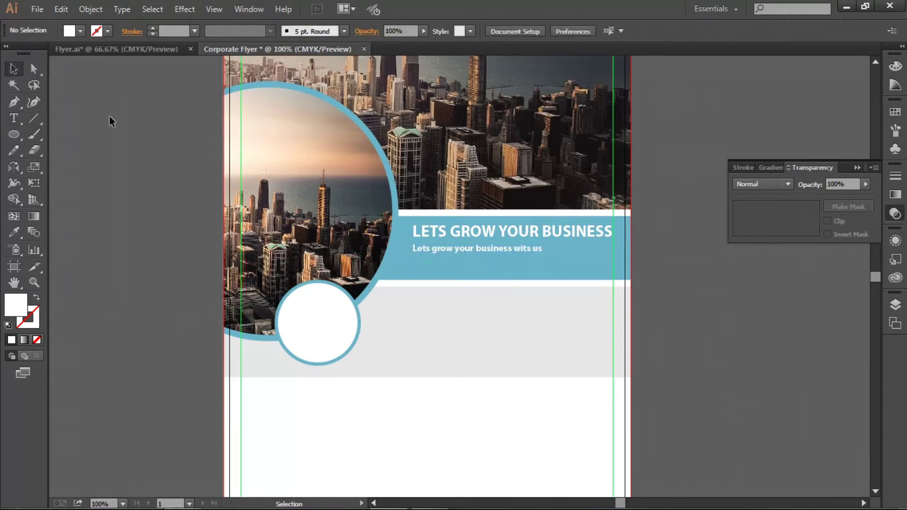
Make the subtitle Regular weight, then select it with the headline and group them
double_click(471, 246)
key(ctrl+a)
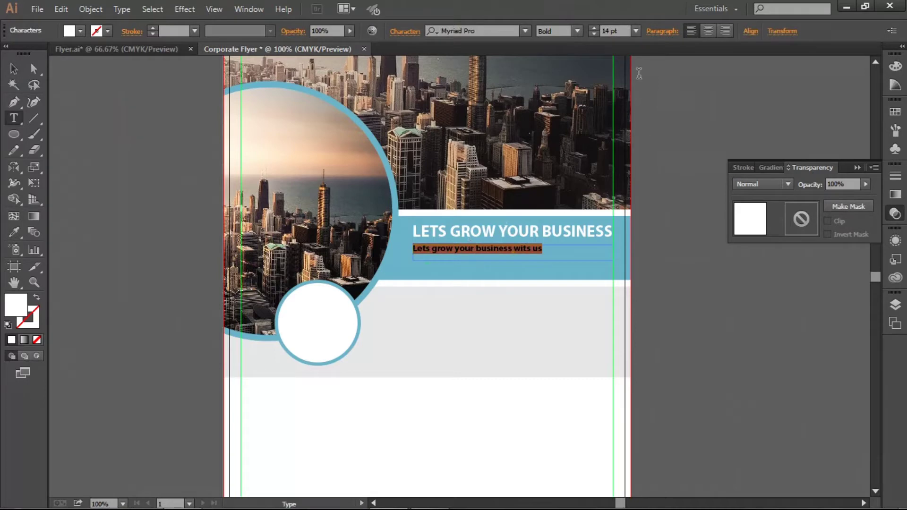
scroll(625, 30, up, 1)
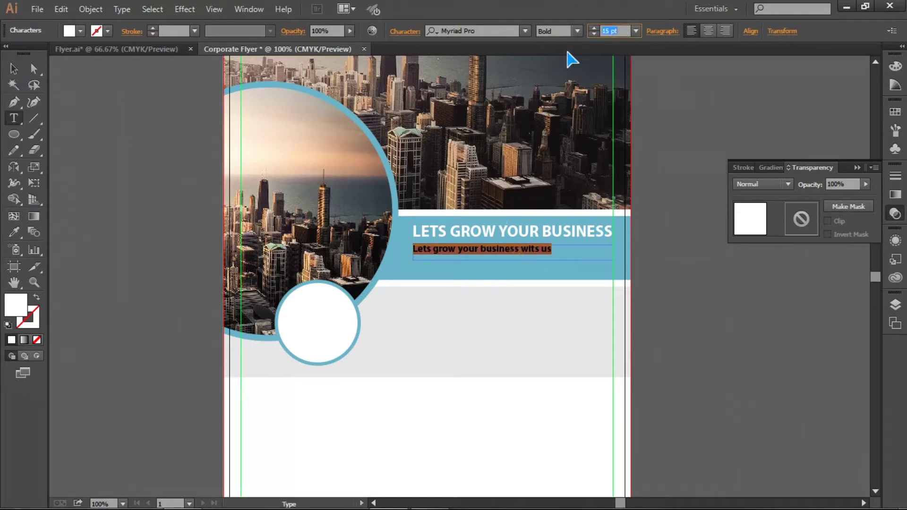
click(577, 31)
click(574, 104)
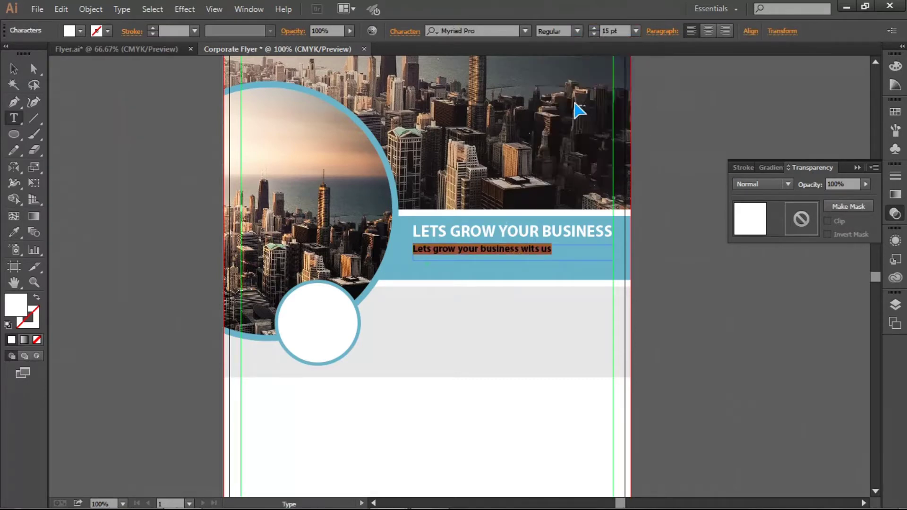
click(13, 68)
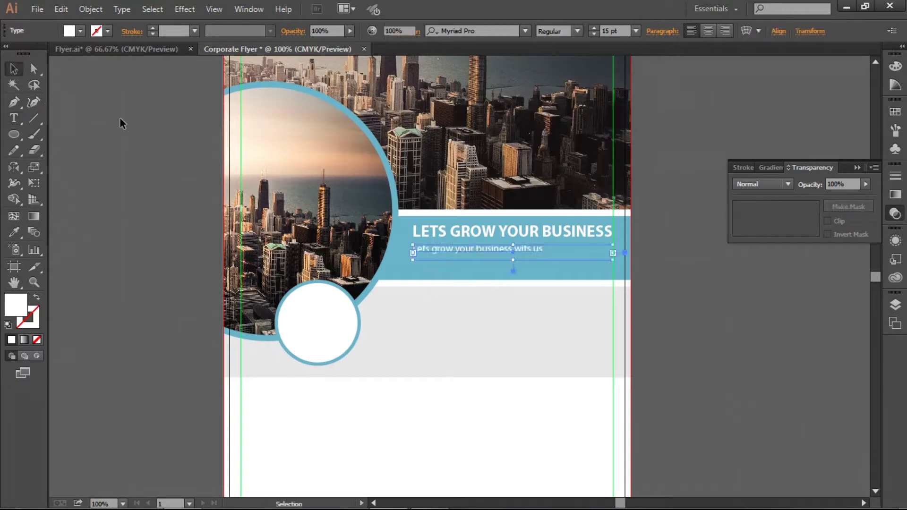
click(120, 118)
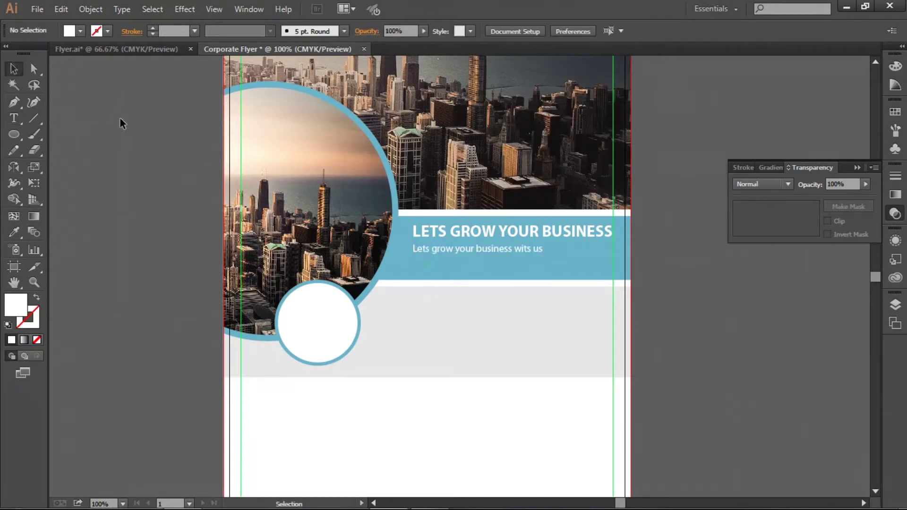
click(507, 249)
shift+click(506, 230)
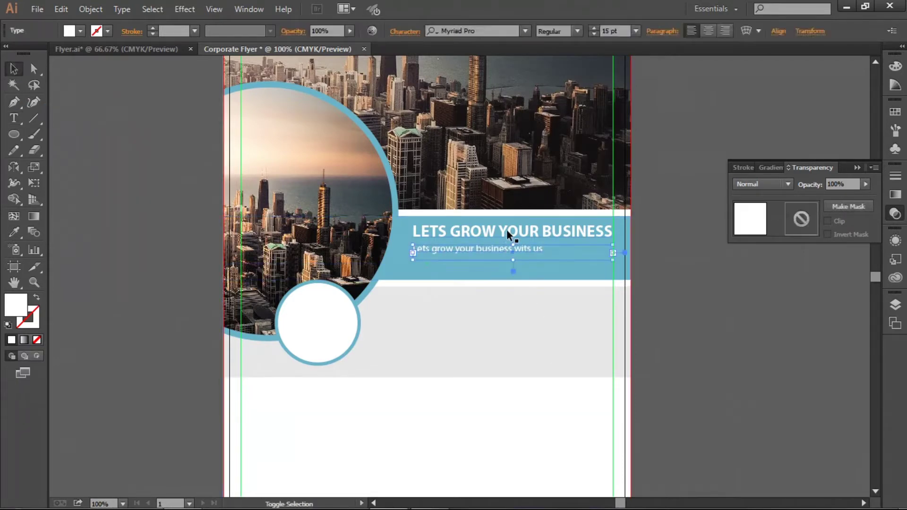
key(ctrl+g)
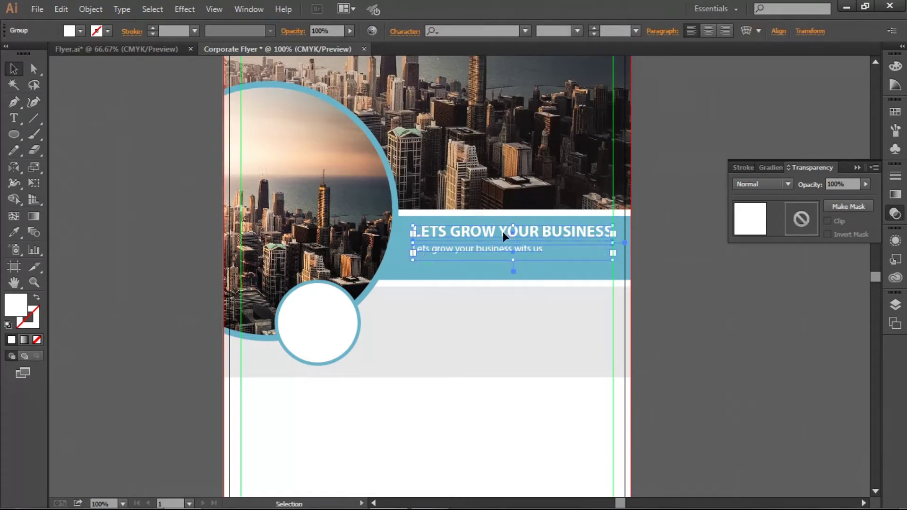
Nudge the headline group within the blue band and bring the whole page into view
drag(503, 232, 498, 241)
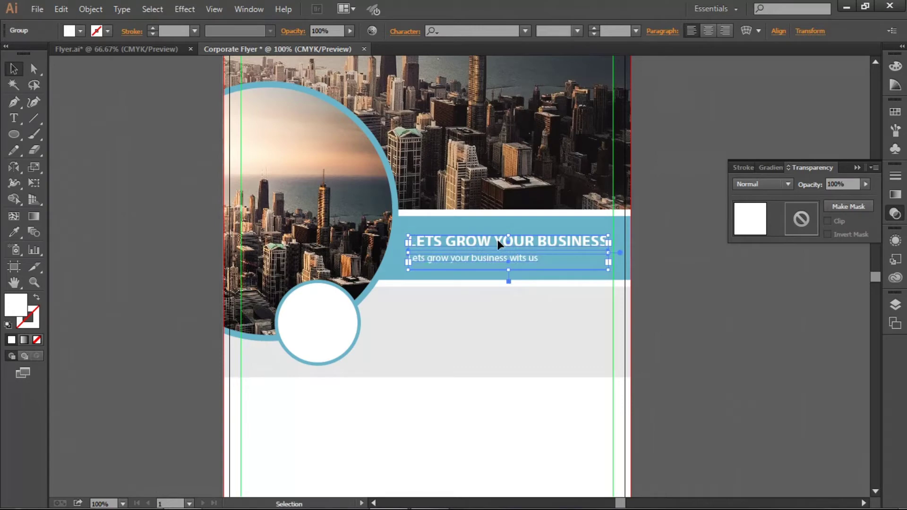
drag(494, 240, 494, 237)
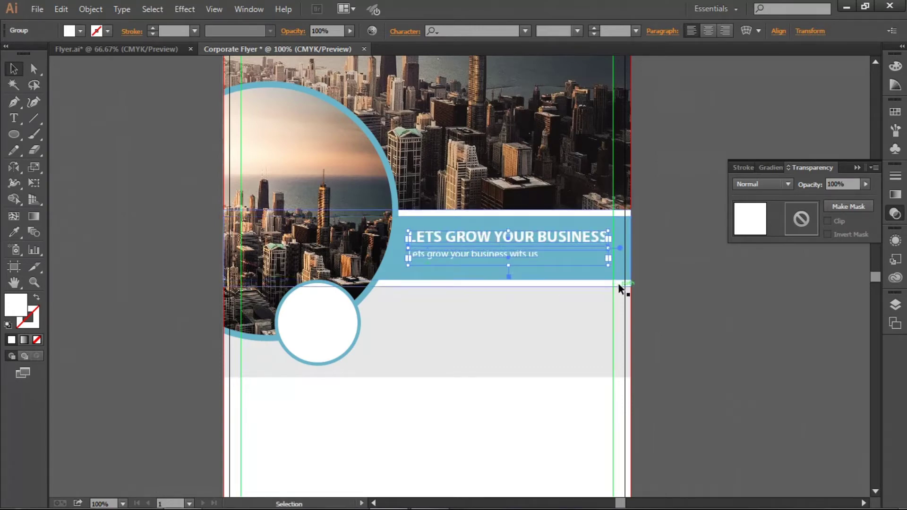
click(654, 288)
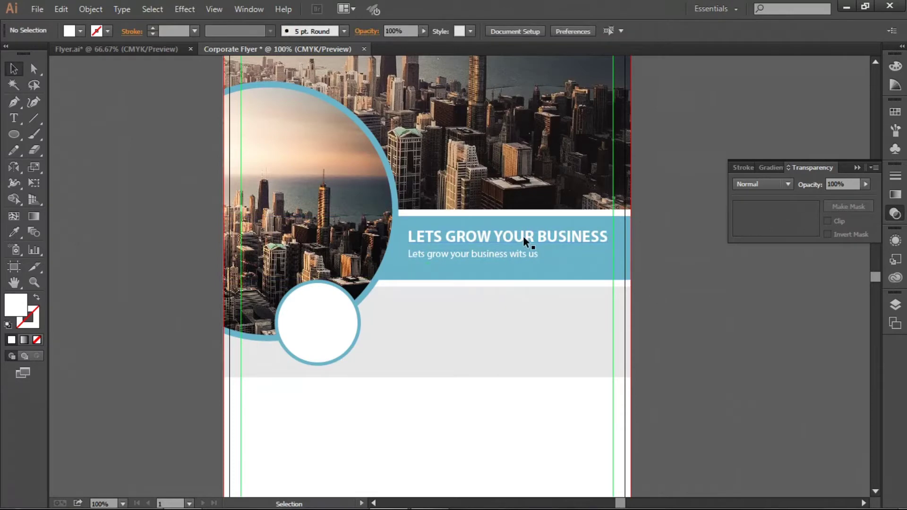
drag(525, 240, 524, 246)
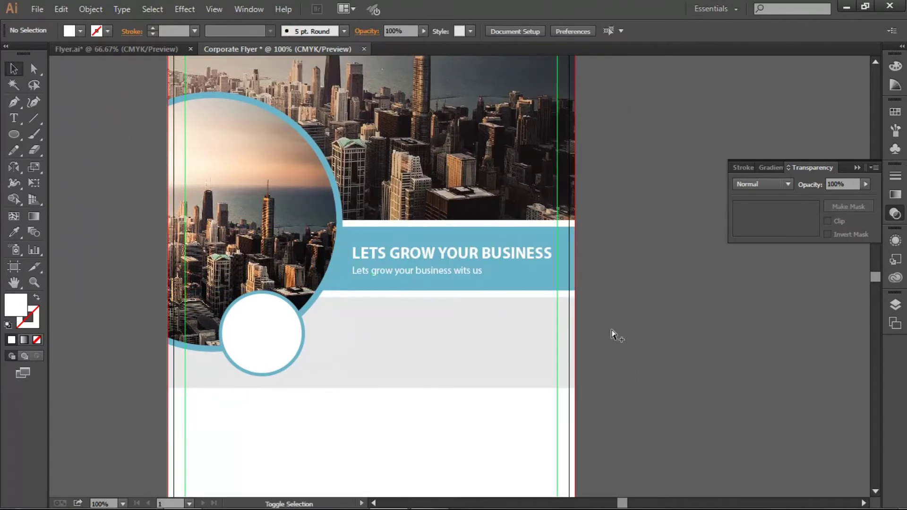
scroll(614, 352, down, 1)
drag(626, 364, 620, 330)
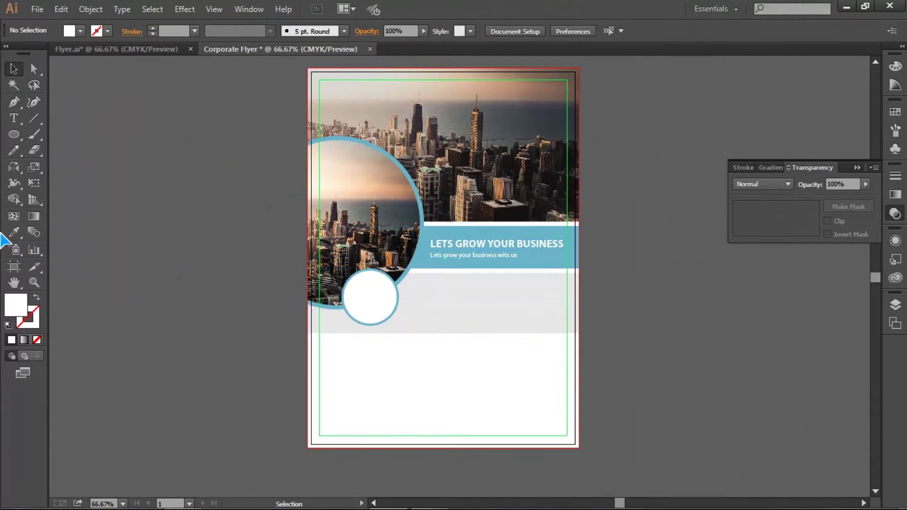
click(13, 118)
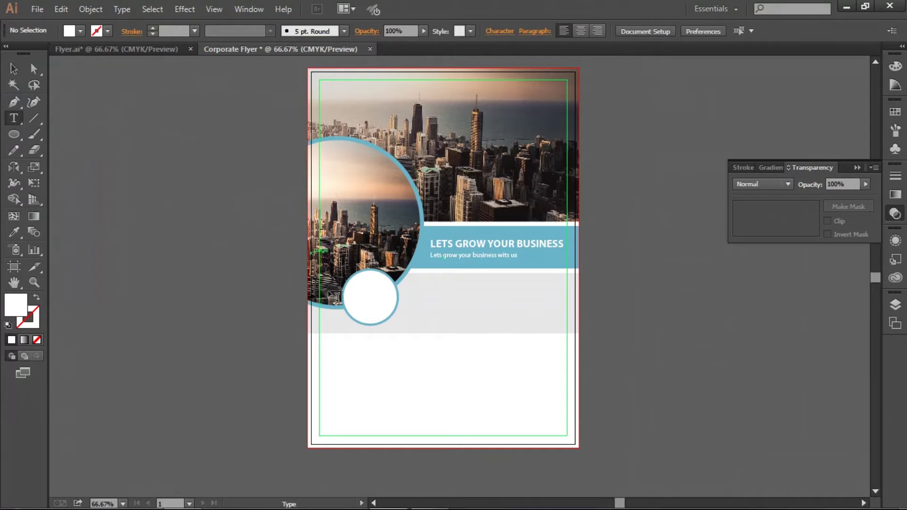
Type '20% DISCOUNT' on two lines below the grey band and scale it up
click(423, 364)
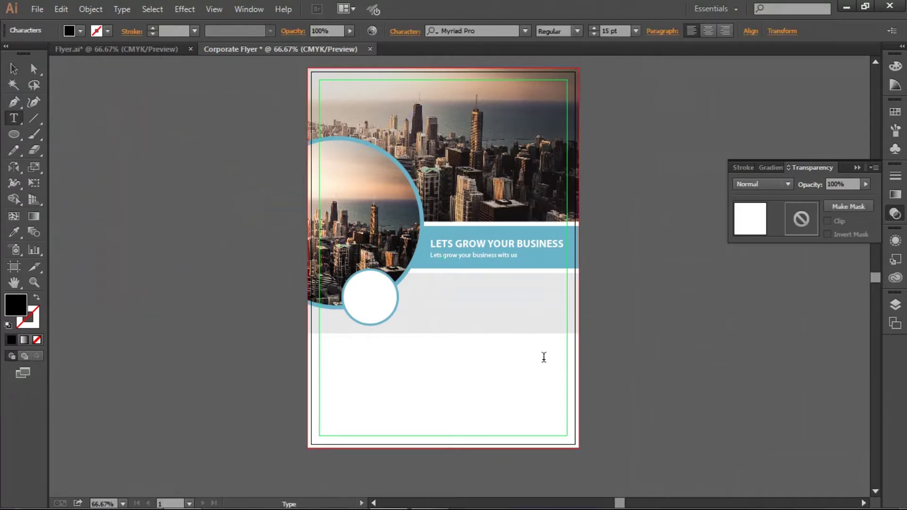
text(20)
key(Return)
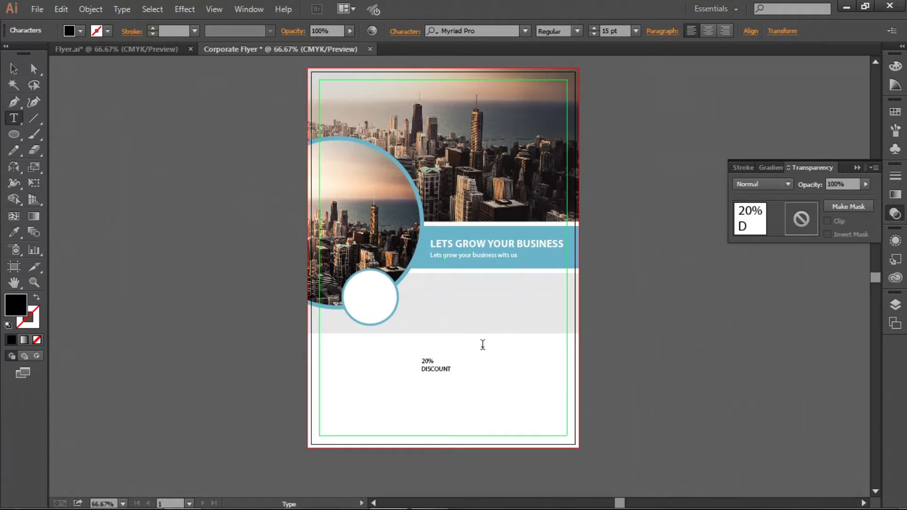
click(13, 69)
click(448, 369)
drag(451, 373, 470, 381)
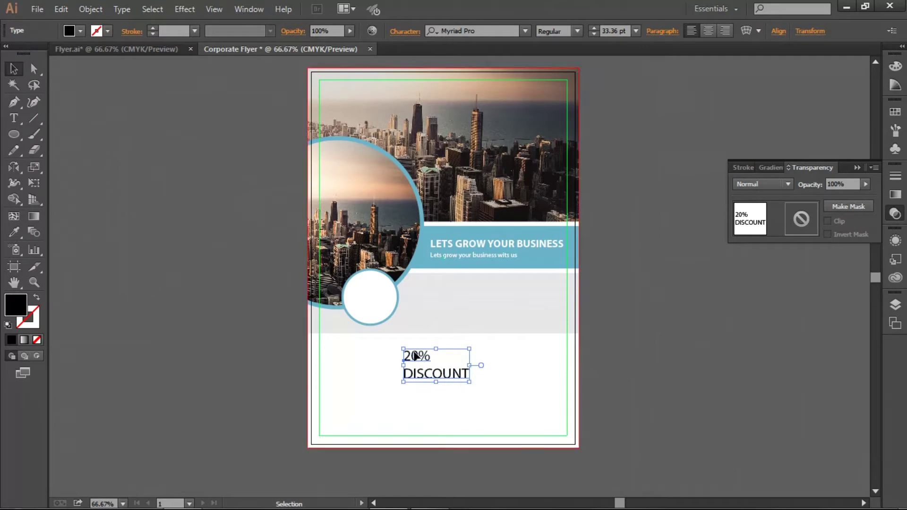
scroll(447, 380, up, 2)
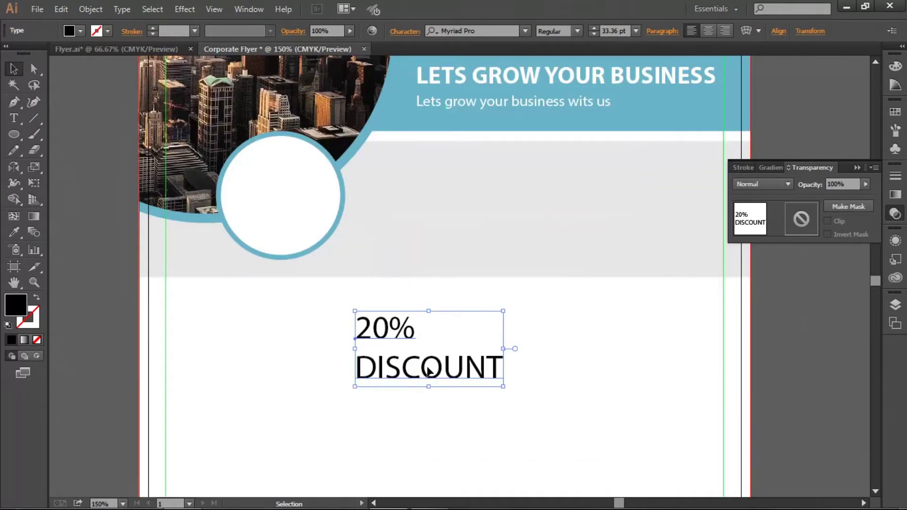
Select the word DISCOUNT and open the Character panel from the Window menu
double_click(428, 370)
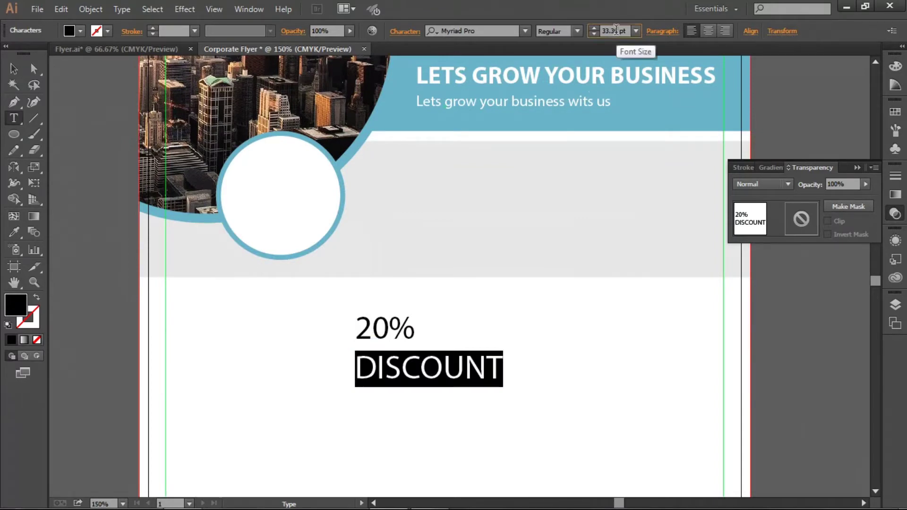
click(249, 11)
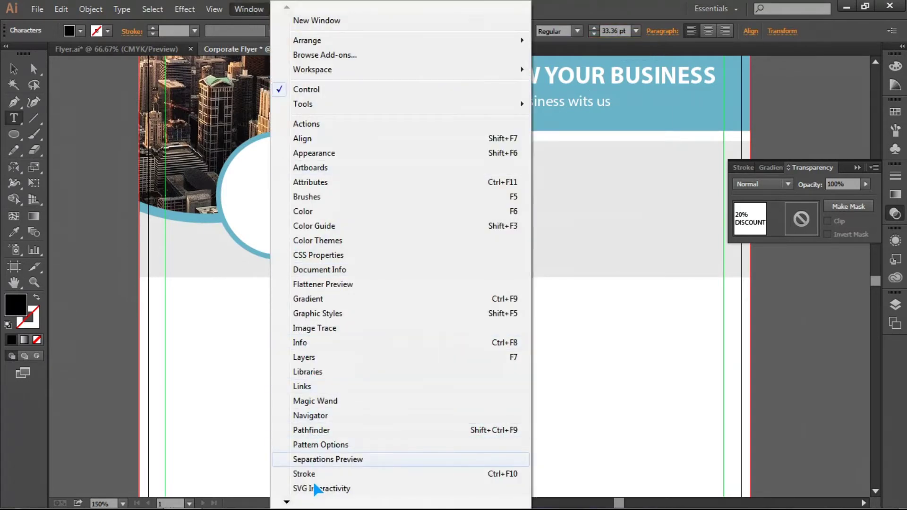
mouse_move(286, 502)
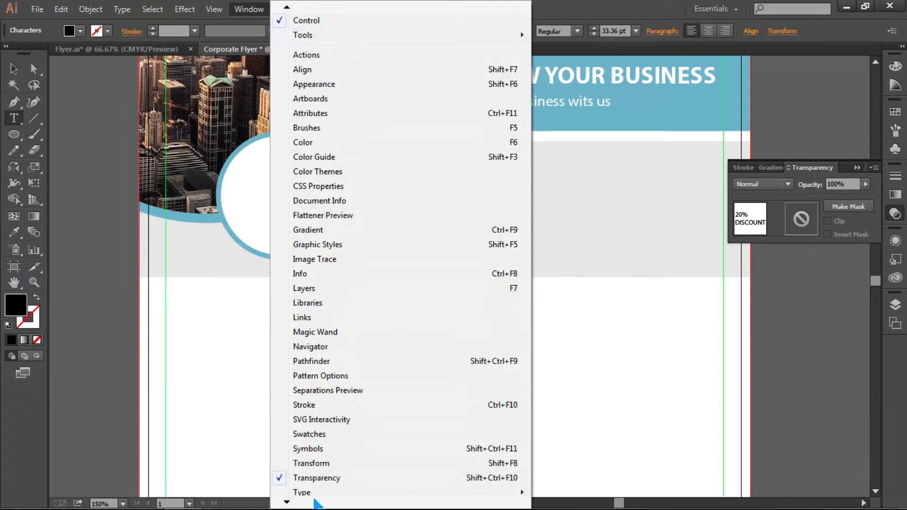
mouse_move(302, 429)
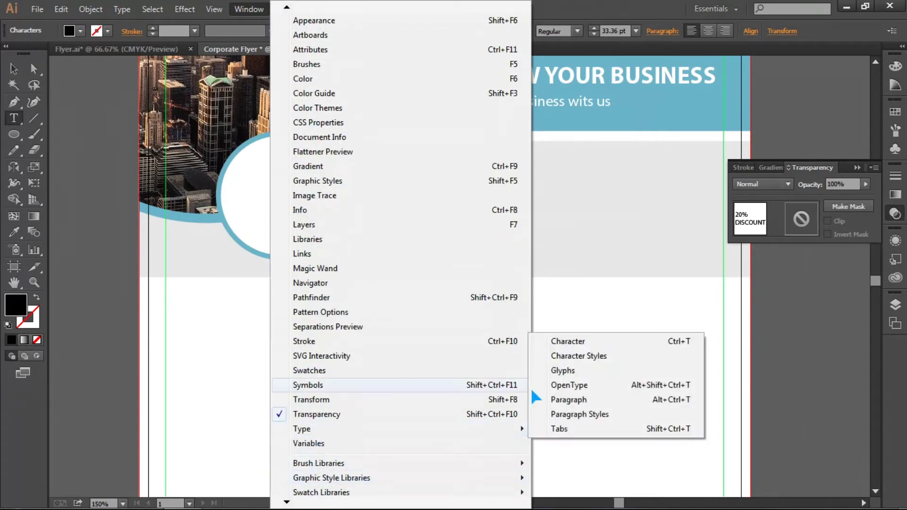
click(598, 340)
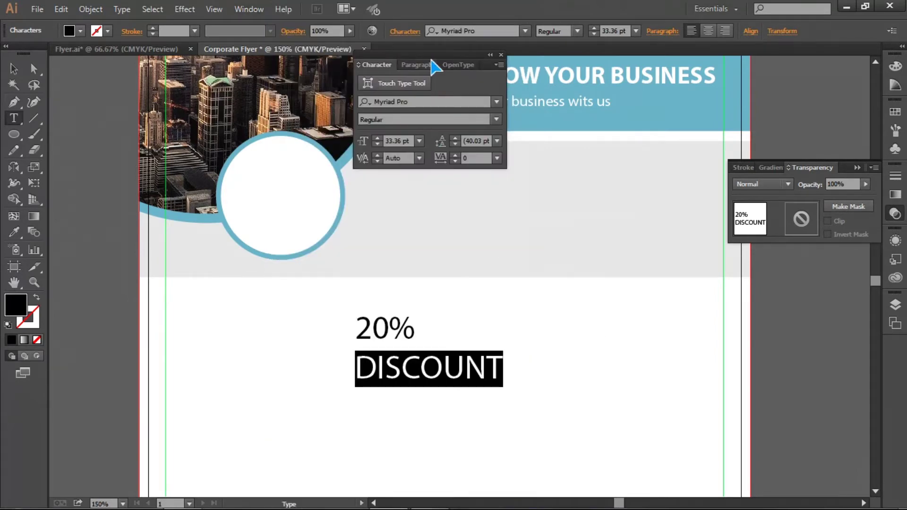
In the Character panel, shrink the DISCOUNT line to 11 pt
mouse_move(441, 60)
mouse_down()
mouse_move(831, 257)
mouse_move(822, 243)
mouse_up()
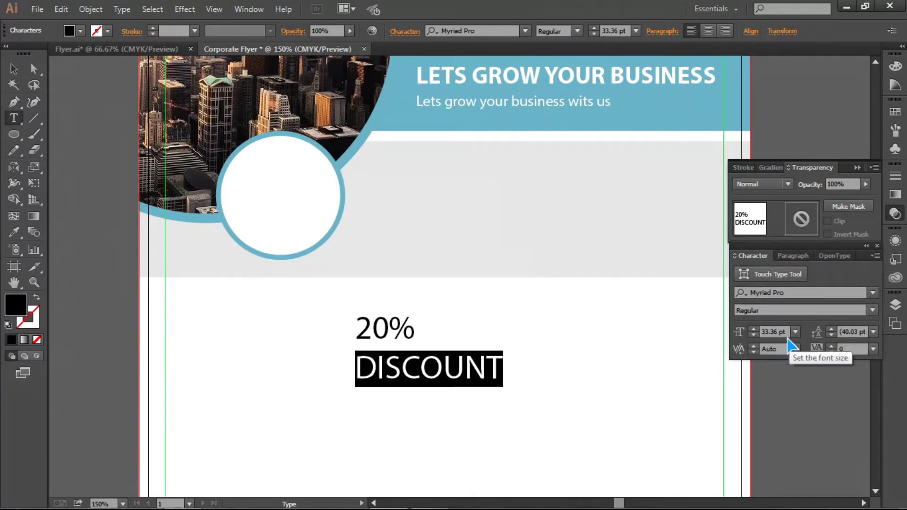
click(758, 335)
text(18)
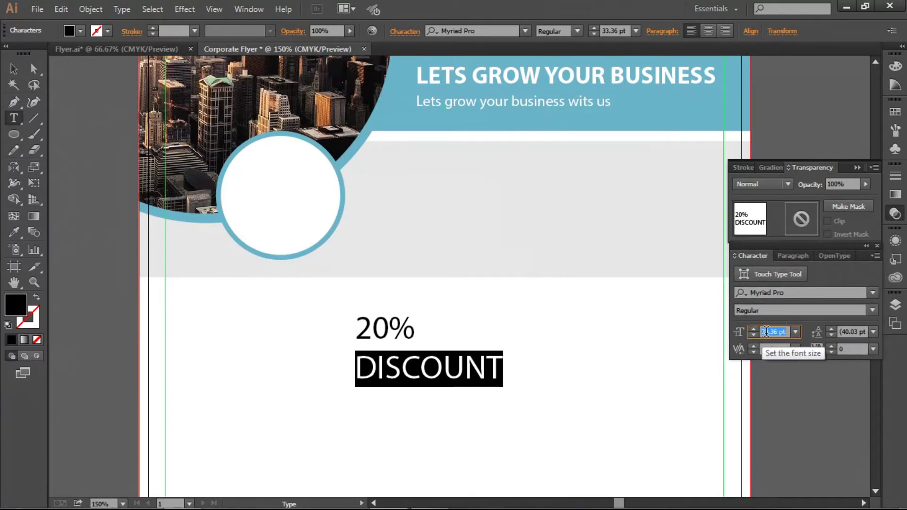
key(Return)
key(Down)
key(Down)
key(Down)
key(Down)
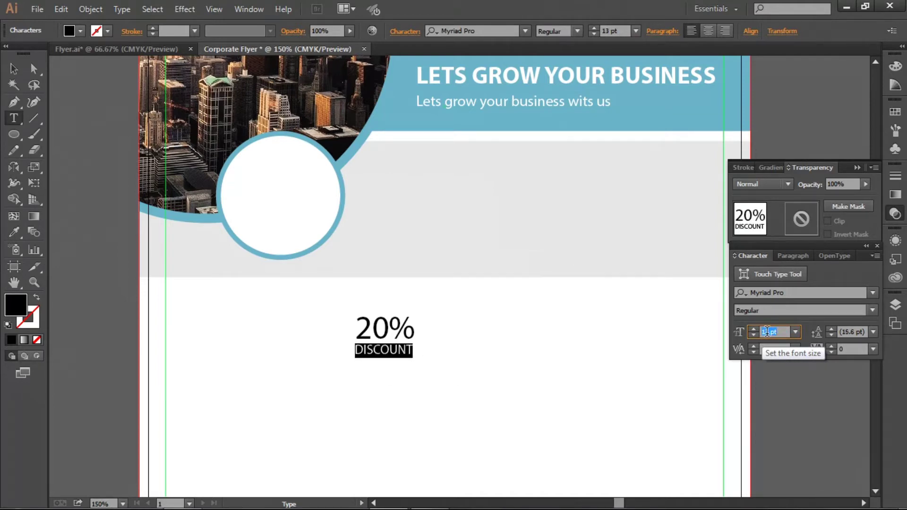
text(10)
key(Return)
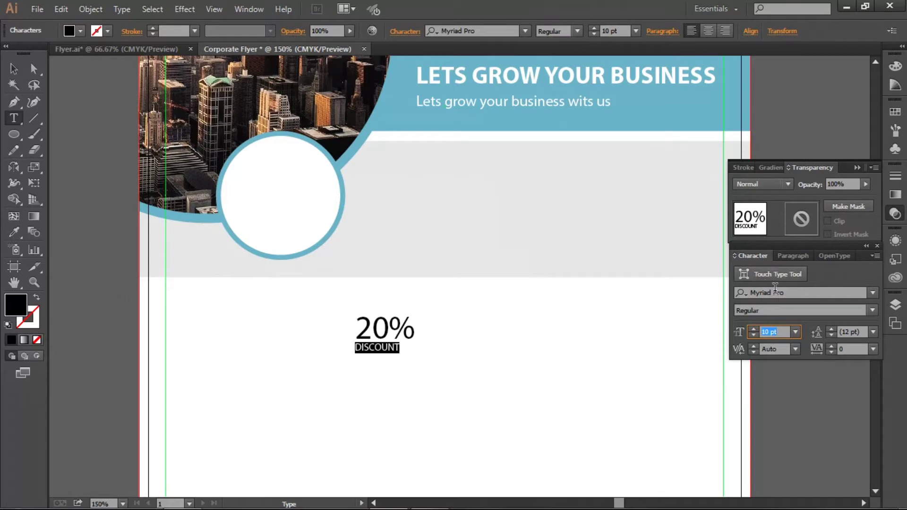
key(Up)
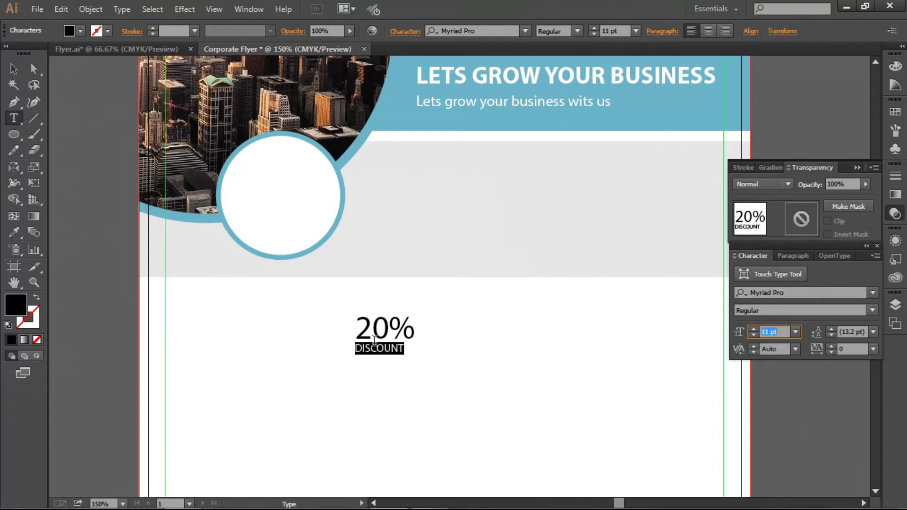
Make the 20% line 28 pt and centre-align both discount lines
triple_click(372, 332)
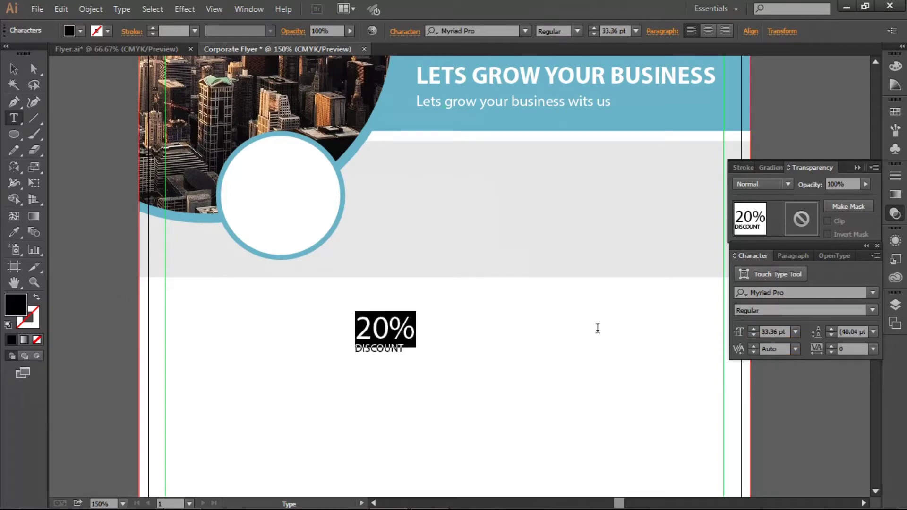
scroll(776, 331, down, 1)
scroll(777, 331, down, 1)
scroll(776, 330, down, 2)
scroll(777, 331, down, 1)
scroll(777, 331, down, 1)
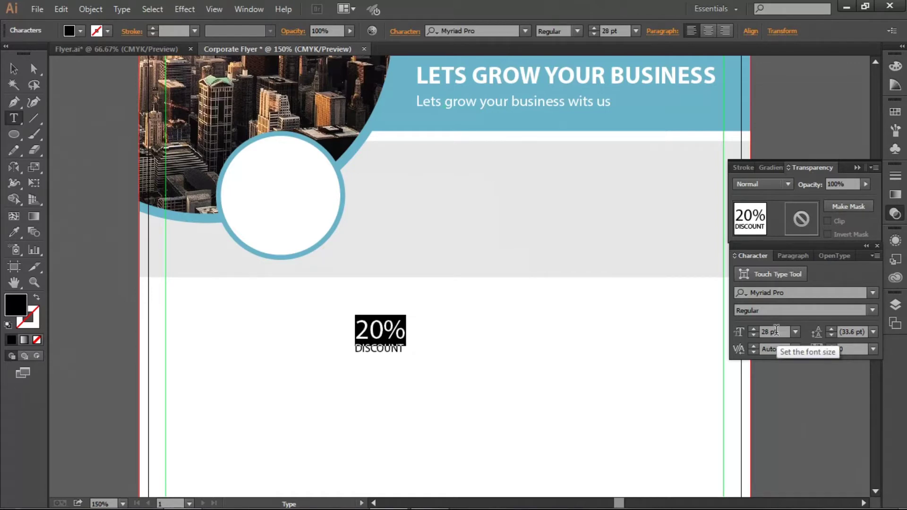
drag(411, 350, 355, 324)
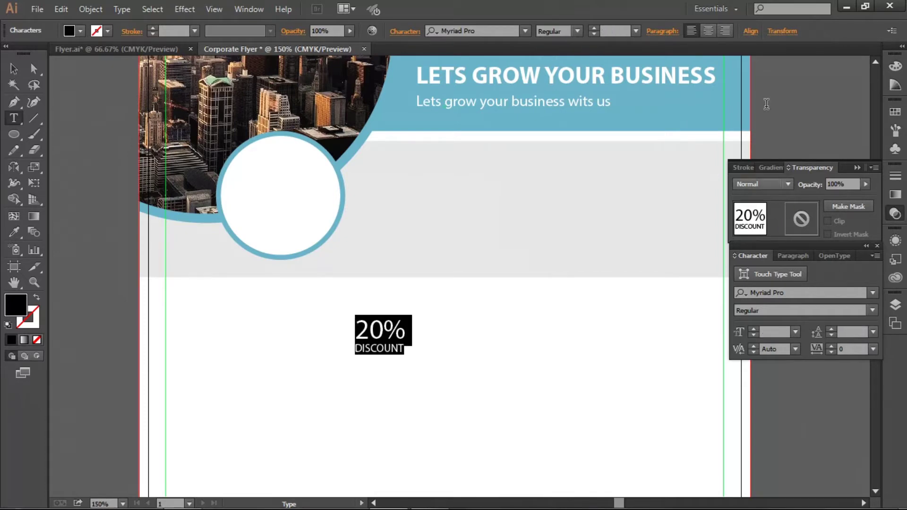
click(708, 30)
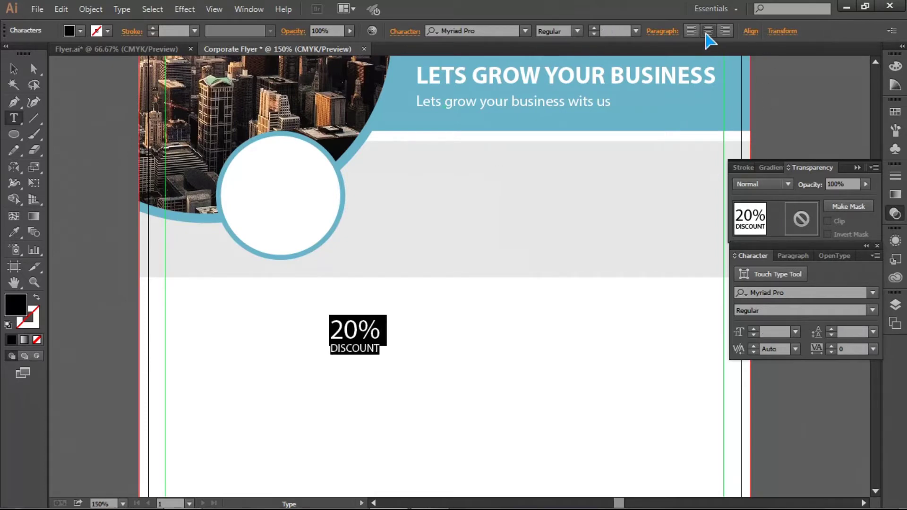
Copy the 20% DISCOUNT text into the white ringed circle
ctrl+click(421, 334)
ctrl+click(421, 376)
drag(352, 335, 277, 194)
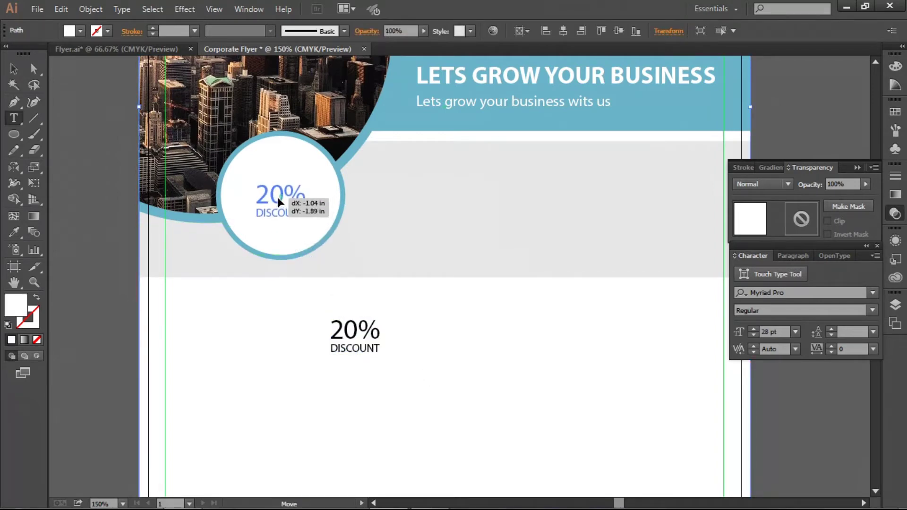
drag(277, 194, 324, 163)
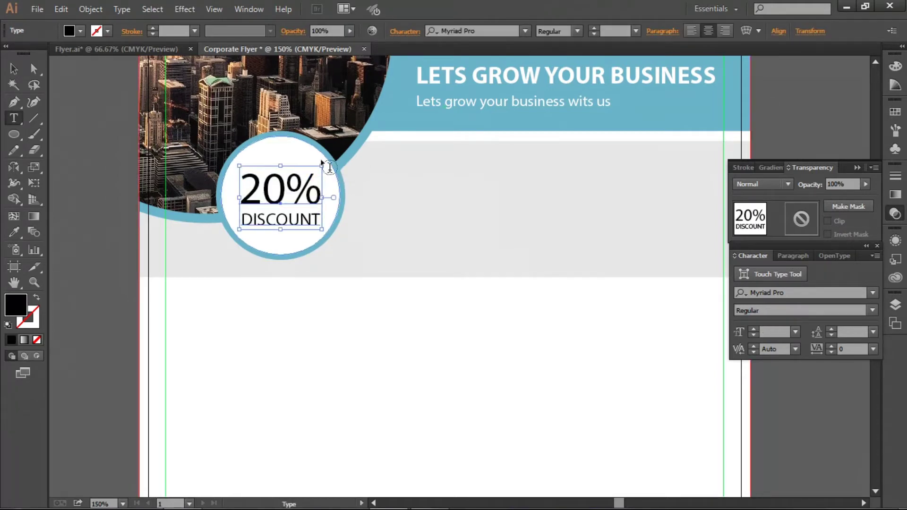
double_click(282, 221)
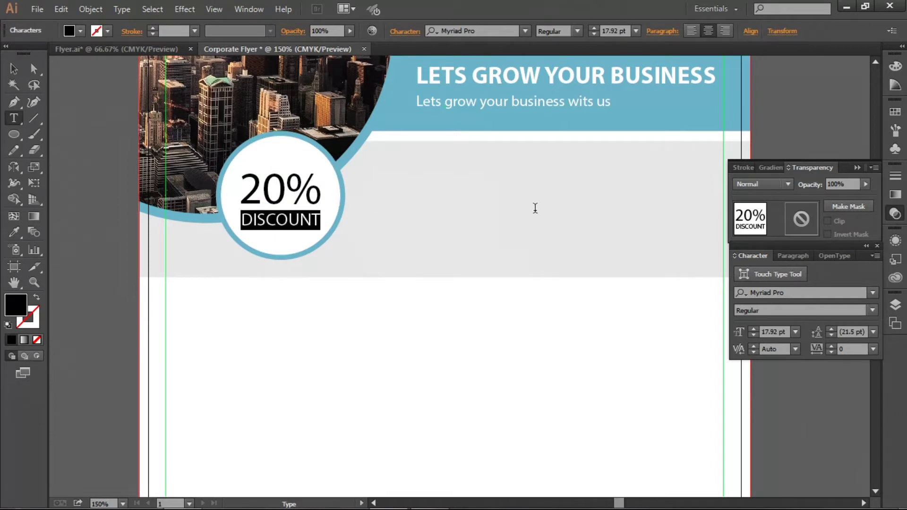
drag(239, 178, 323, 198)
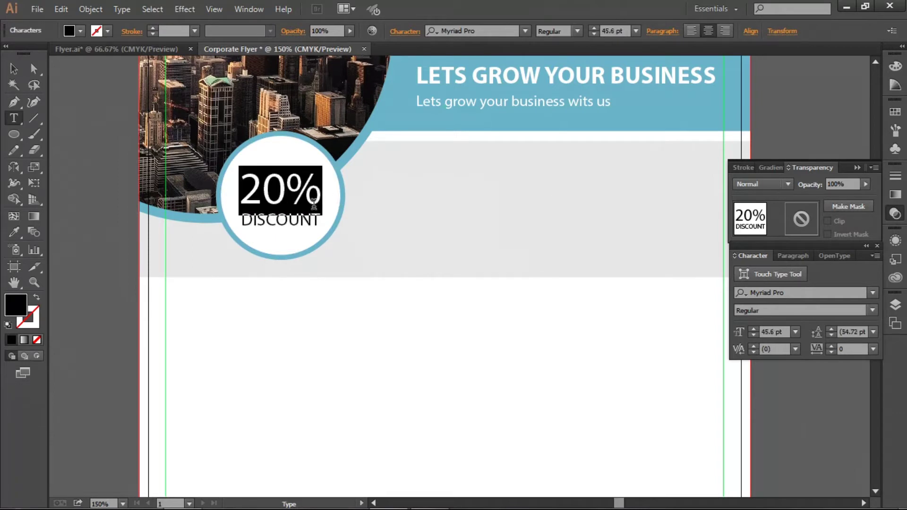
key(Escape)
key(ctrl)
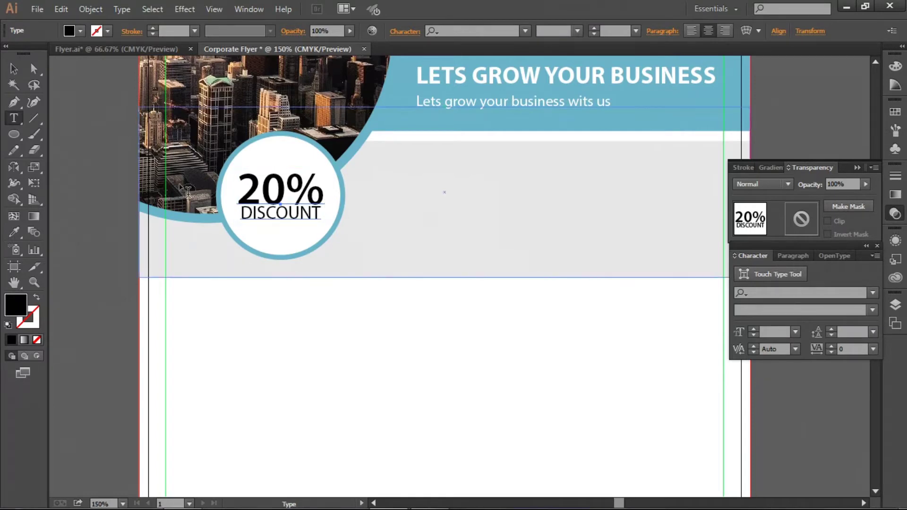
Eyedrop the headline band's blue onto the discount text
click(14, 232)
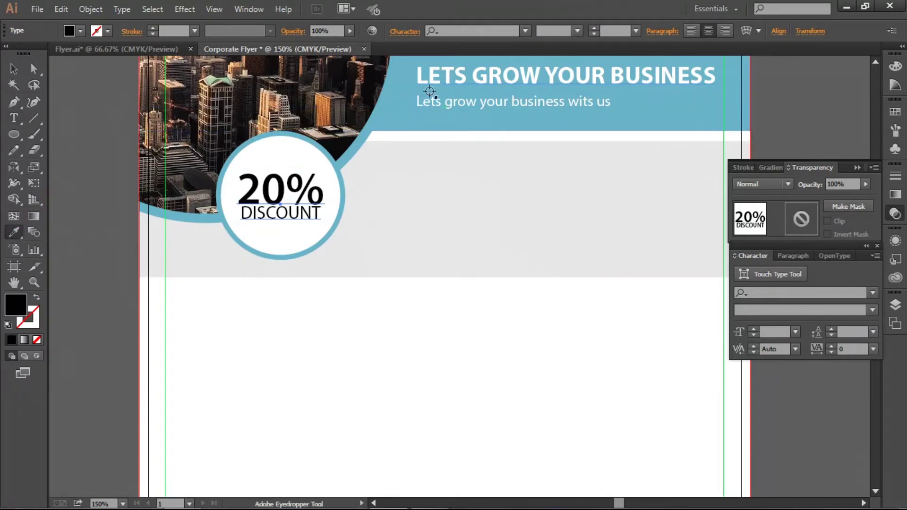
click(405, 115)
key(ctrl)
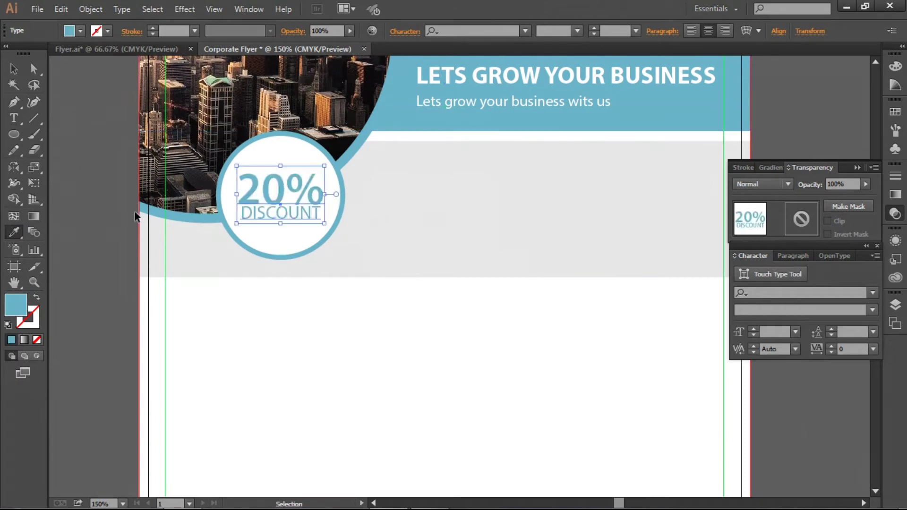
ctrl+click(113, 197)
Reset the text to default black and zoom in on the grey band
key(ctrl+minus)
key(ctrl+minus)
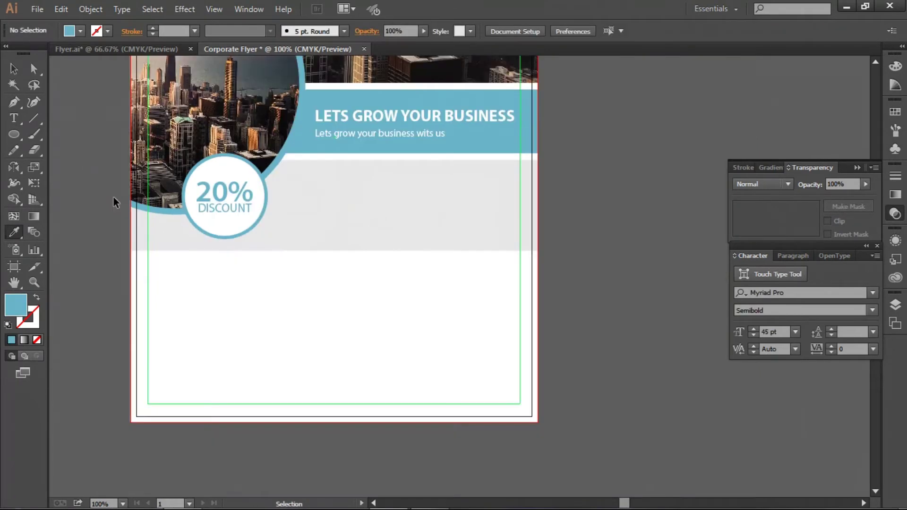
drag(440, 201, 531, 319)
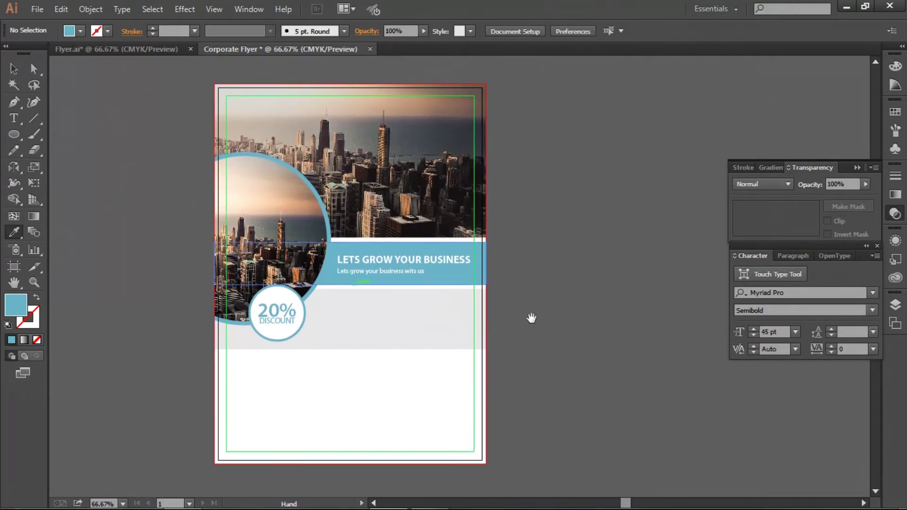
key(space)
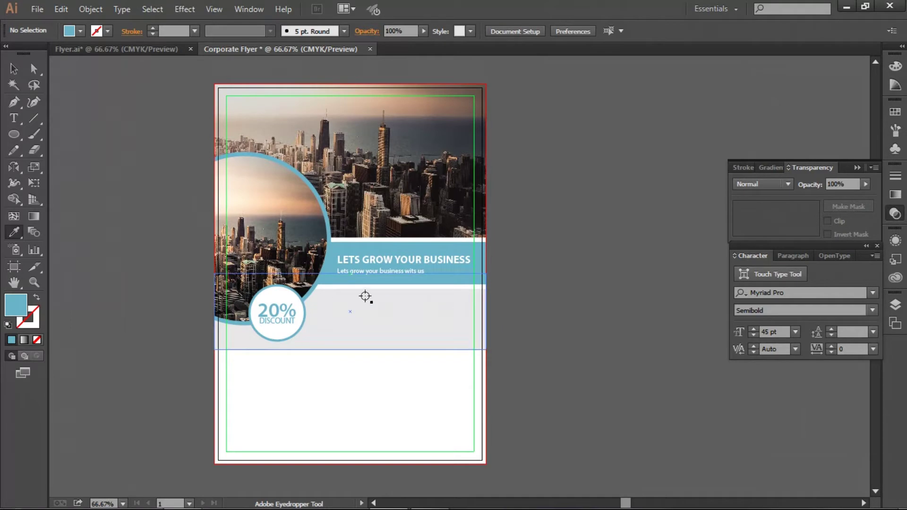
key(ctrl+1)
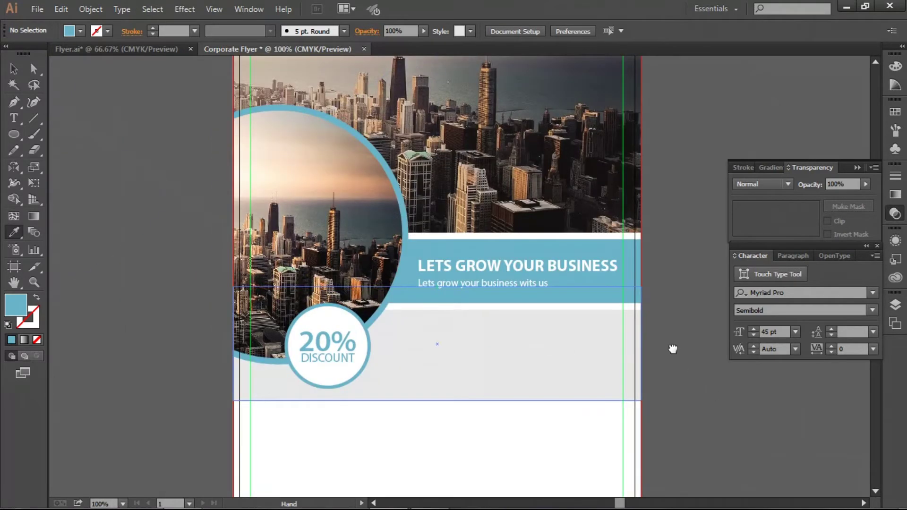
drag(683, 371, 672, 326)
key(v)
key(ctrl+plus)
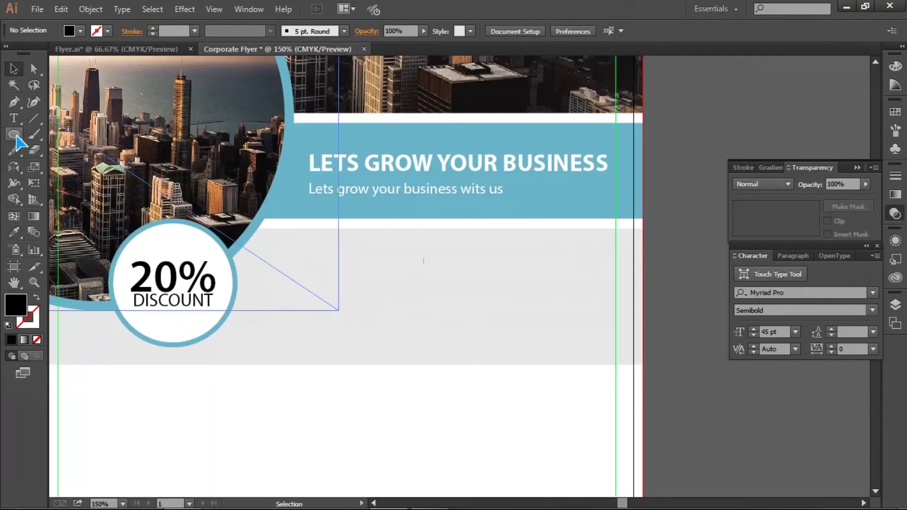
click(15, 122)
Add a 28 pt 'Our Goal' heading in a text area in the grey band
drag(313, 261, 407, 280)
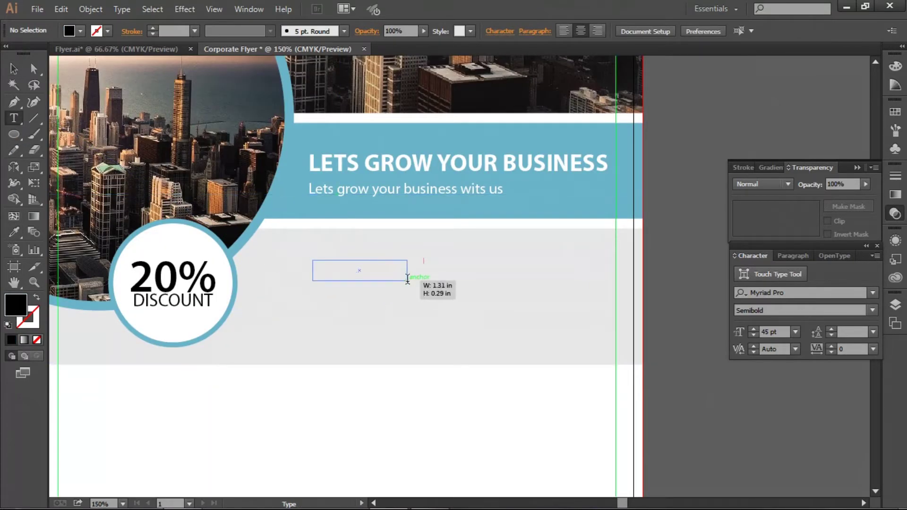
drag(407, 280, 407, 279)
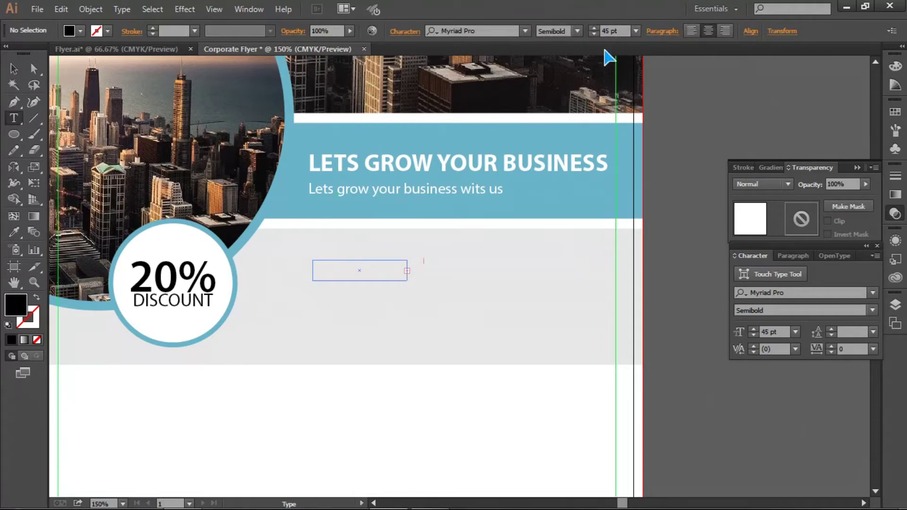
click(615, 30)
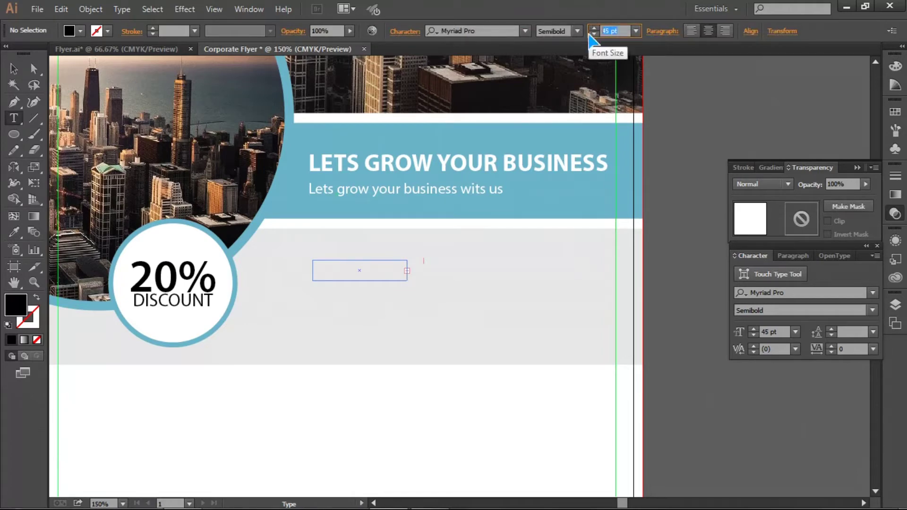
text(28)
key(Return)
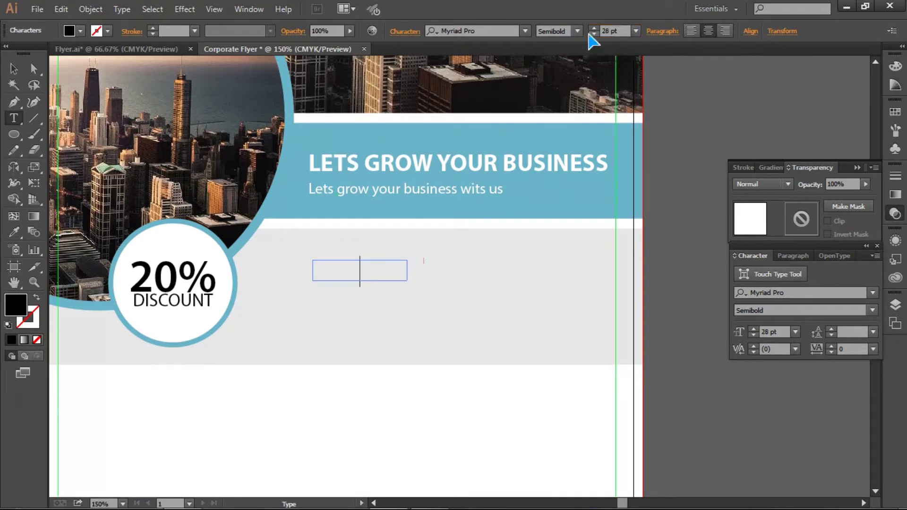
text(Our)
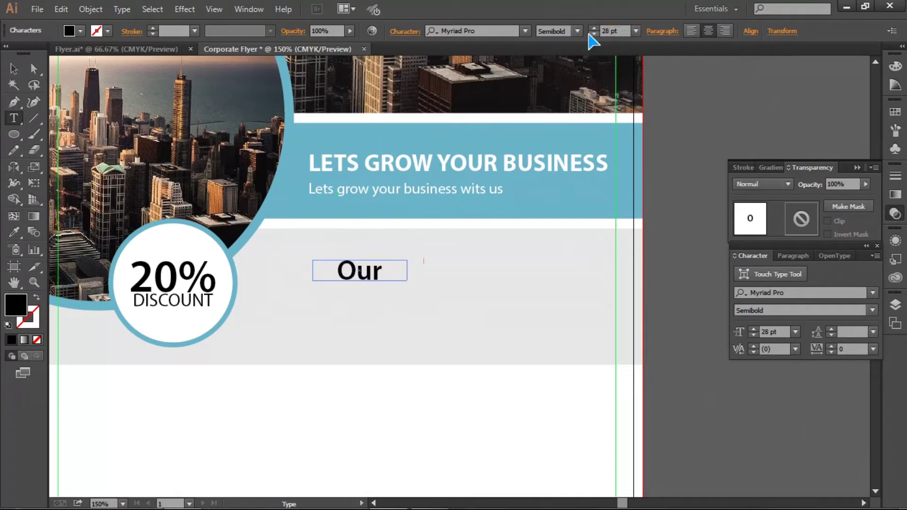
text(G)
drag(407, 270, 432, 270)
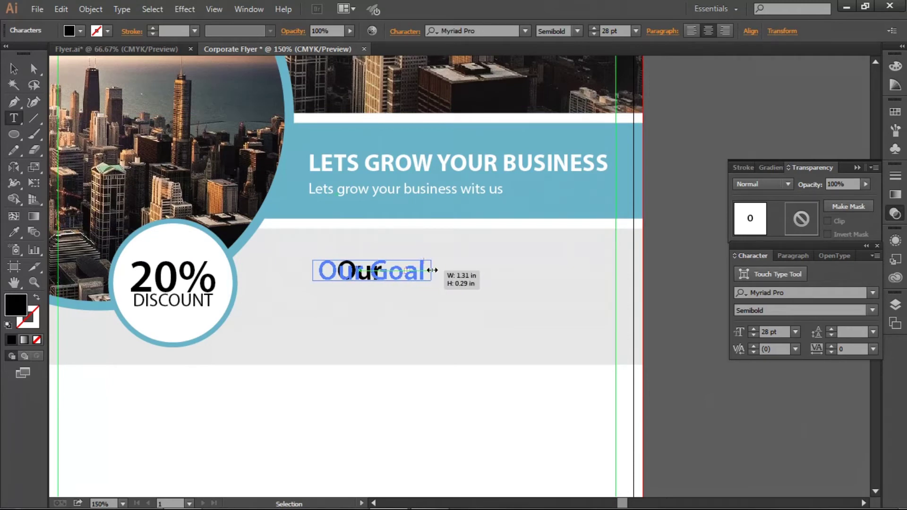
Place a copy of 'Our Goal' below the heading, set to 10 pt Regular
click(407, 281)
mouse_move(402, 280)
mouse_down()
mouse_move(388, 269)
mouse_move(357, 342)
mouse_up()
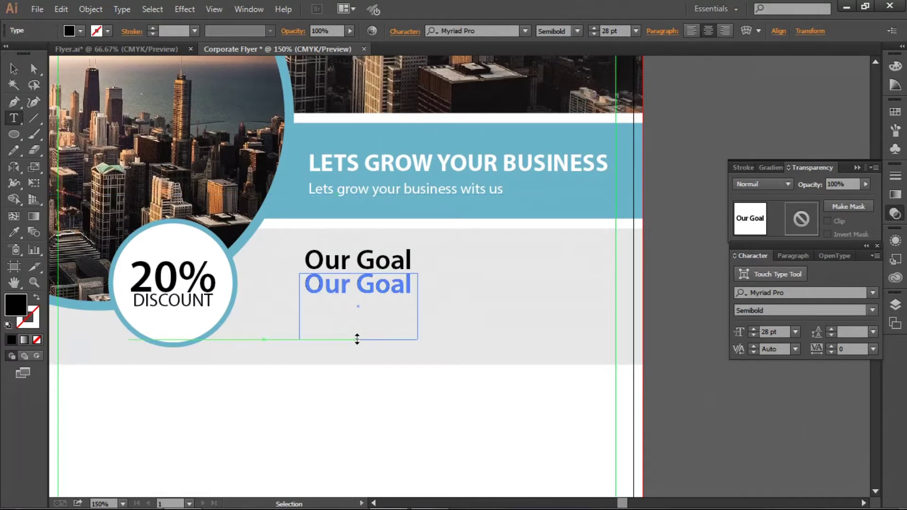
drag(357, 339, 357, 336)
double_click(388, 284)
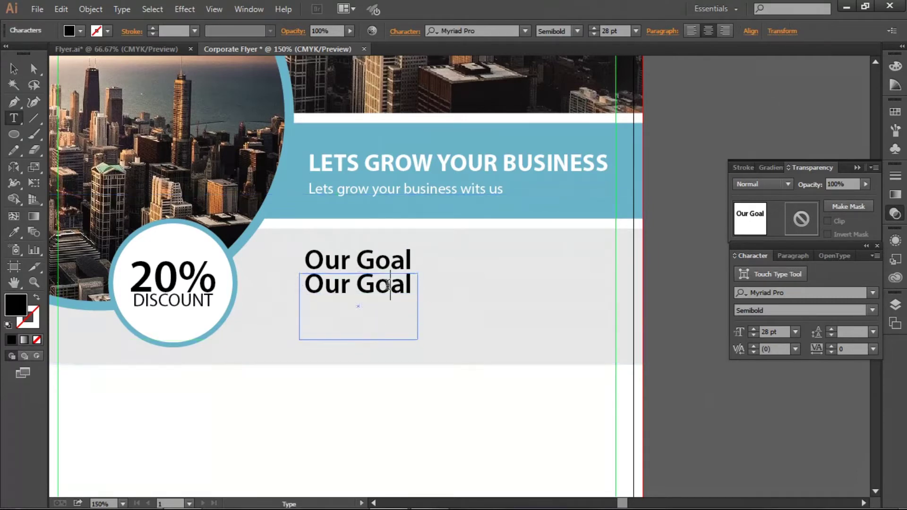
triple_click(388, 284)
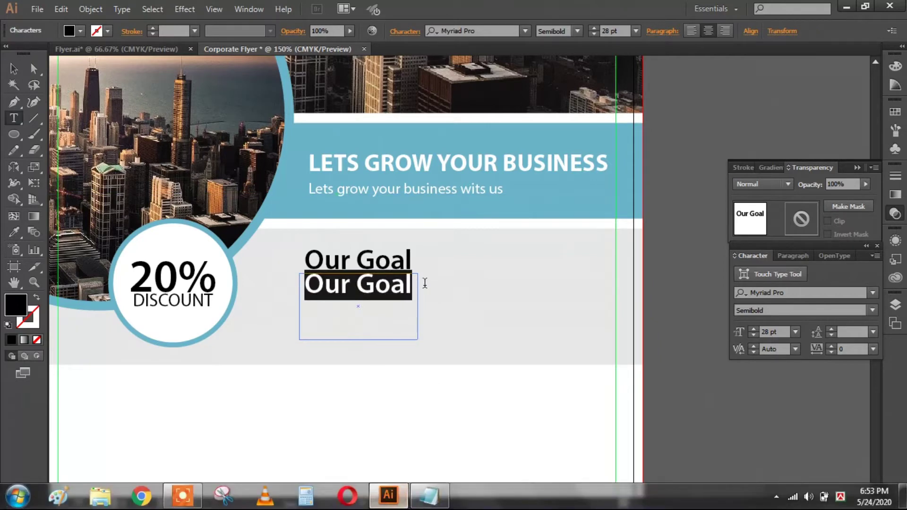
click(610, 32)
text(0)
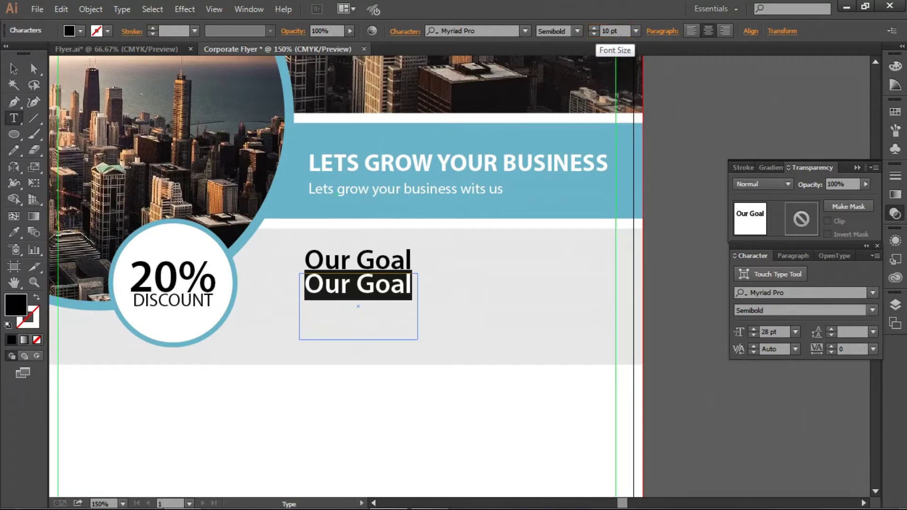
key(Return)
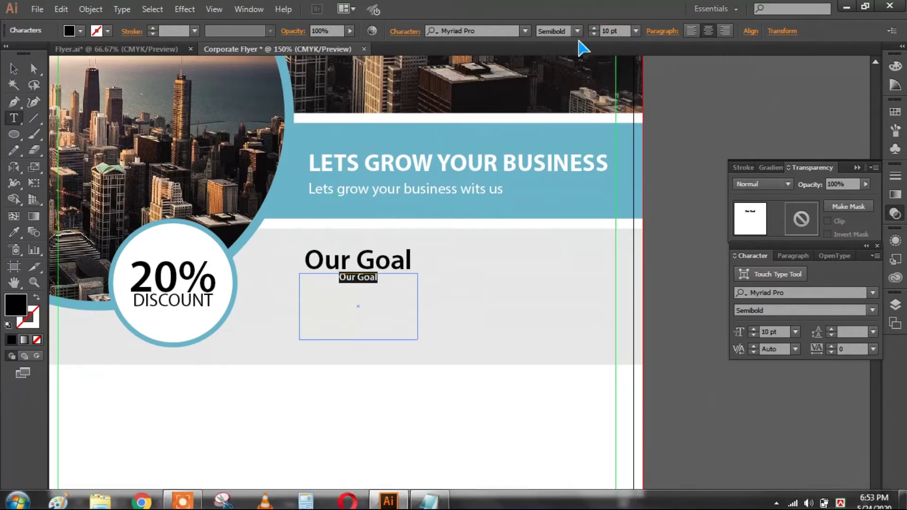
click(578, 31)
click(581, 105)
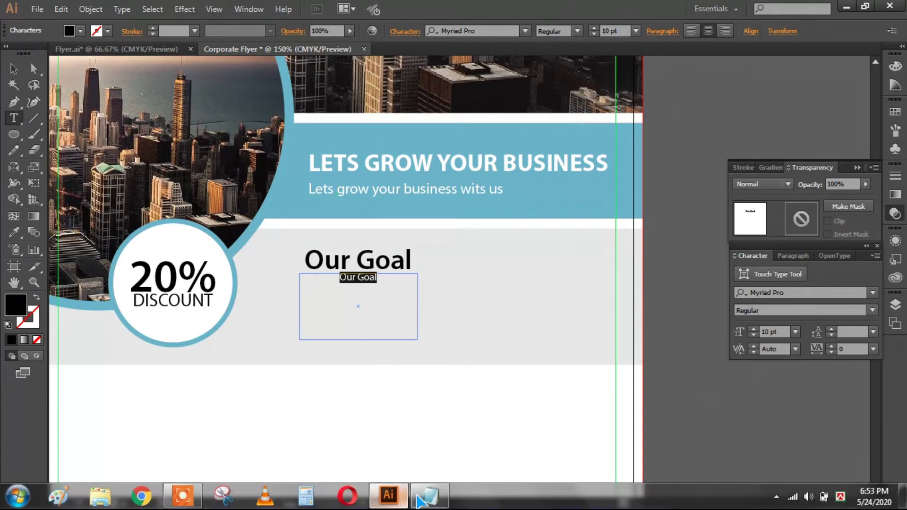
Paste the Lorem ipsum text from Notepad into the small text box
click(430, 498)
drag(698, 64, 361, 34)
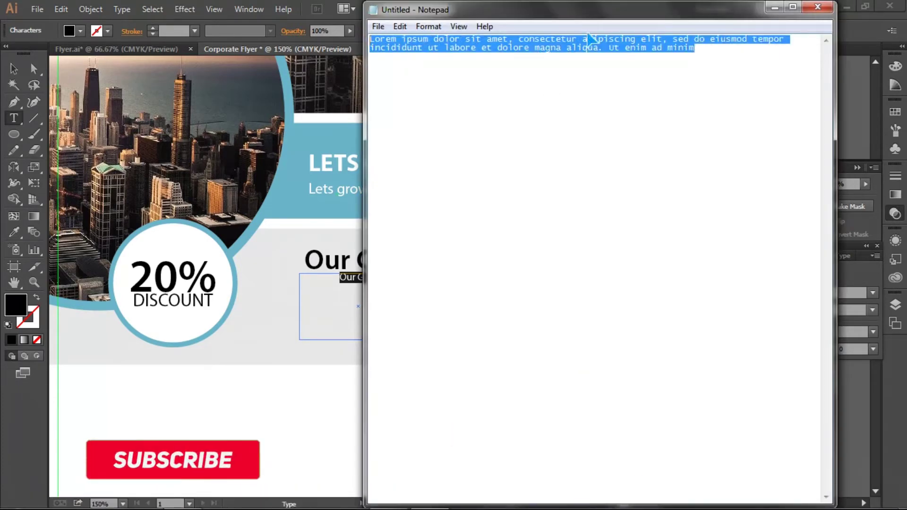
click(774, 7)
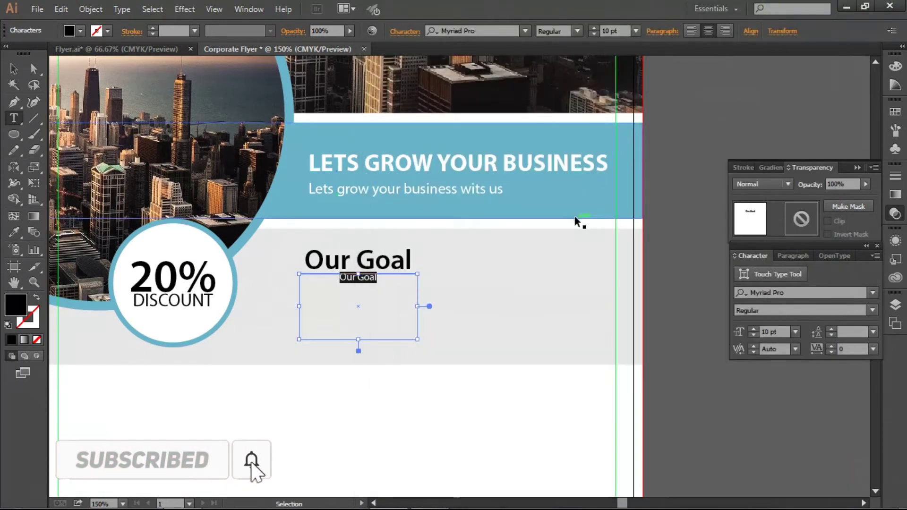
key(ctrl+v)
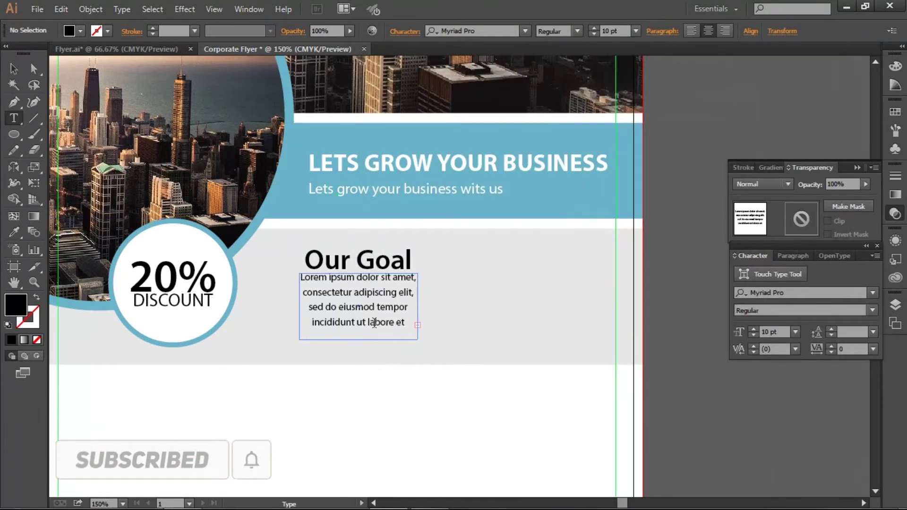
Give the paragraph 15 pt leading, Justify with last line left, and move it lower
key(ctrl+a)
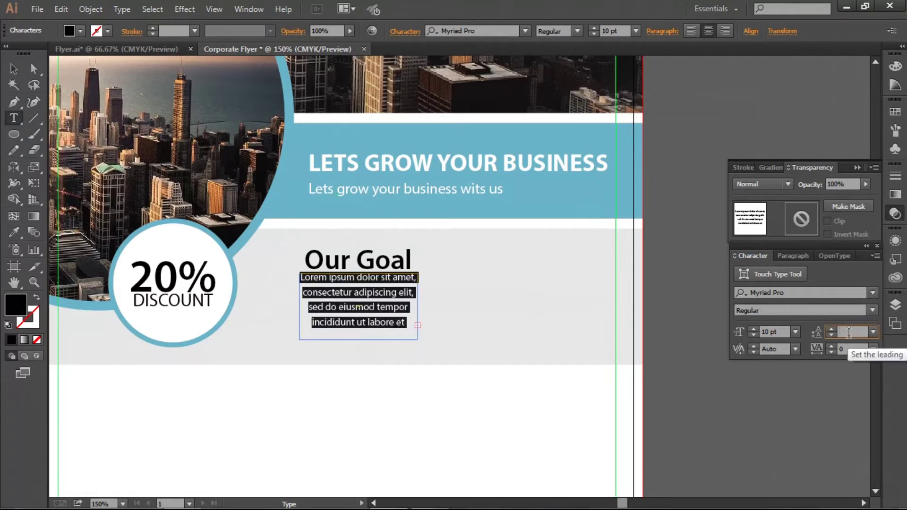
key(Return)
click(800, 258)
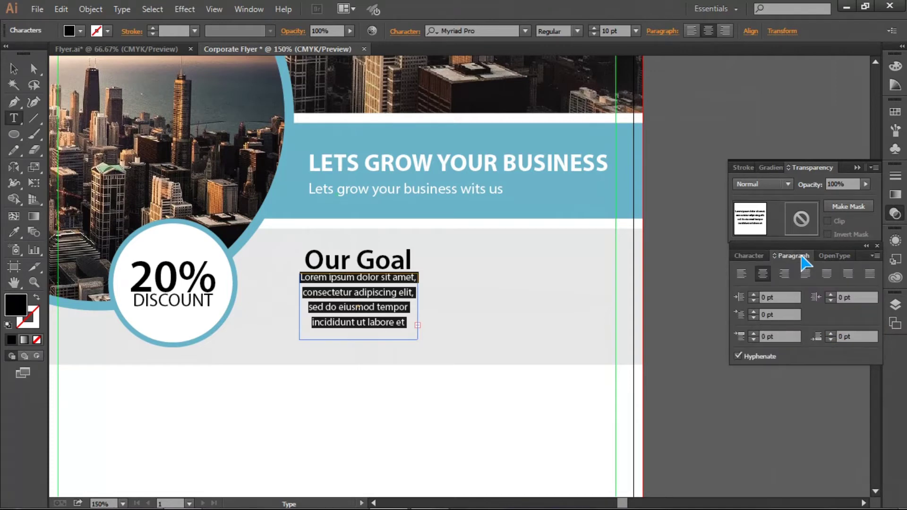
click(804, 274)
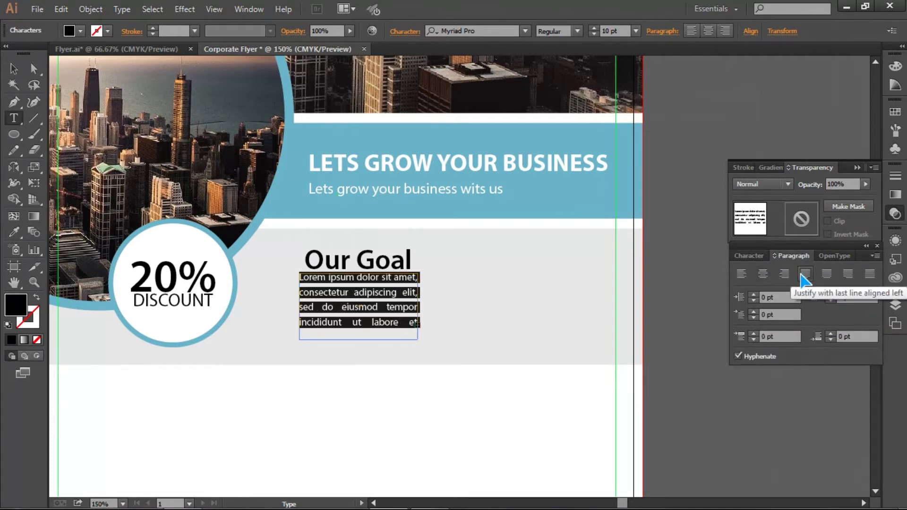
key(Escape)
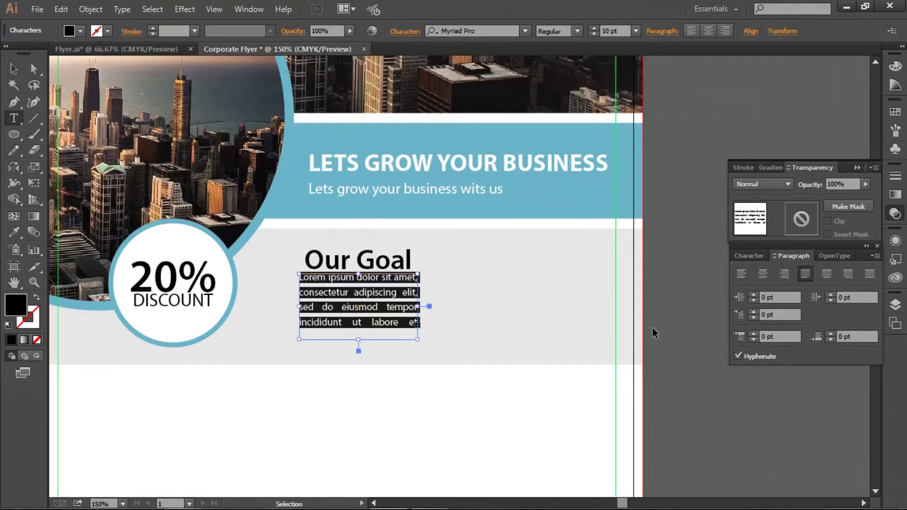
click(652, 327)
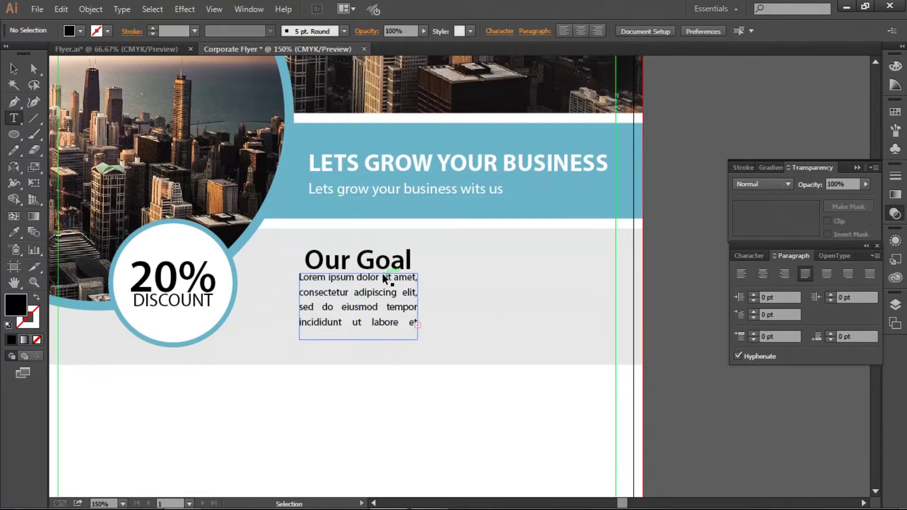
mouse_move(380, 278)
mouse_down()
mouse_move(380, 292)
mouse_move(365, 272)
mouse_up()
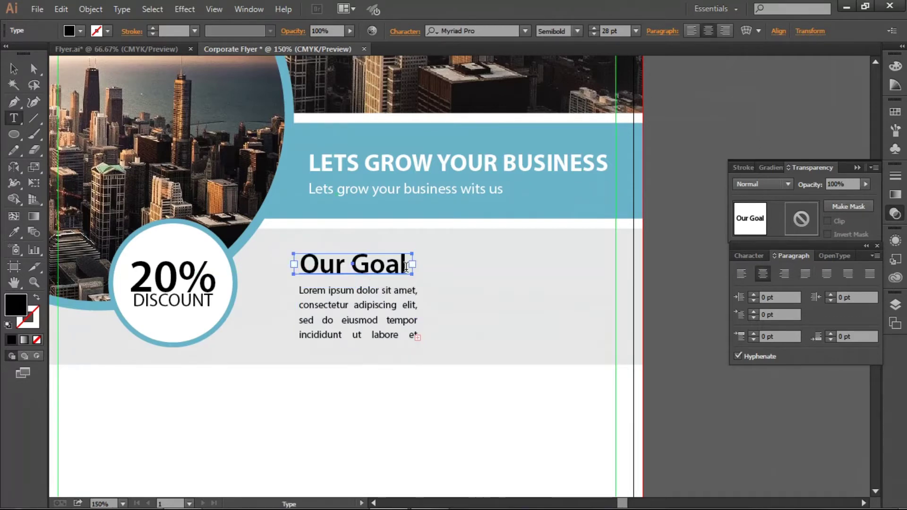
Draw a short line under 'Our Goal' as a black stroke with no fill
click(13, 102)
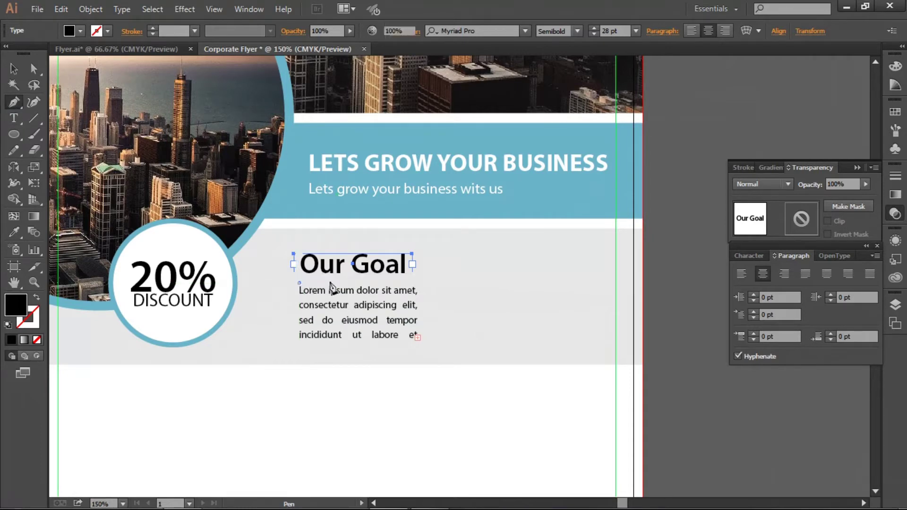
click(299, 283)
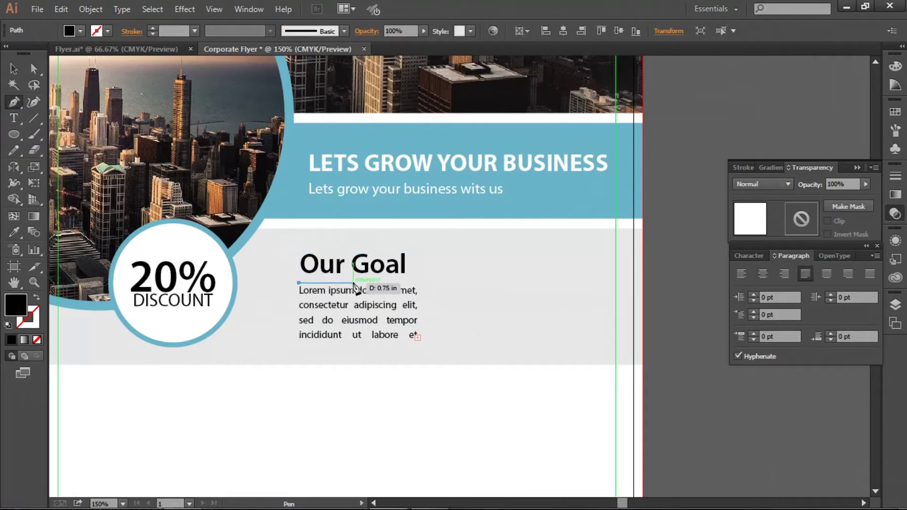
click(354, 283)
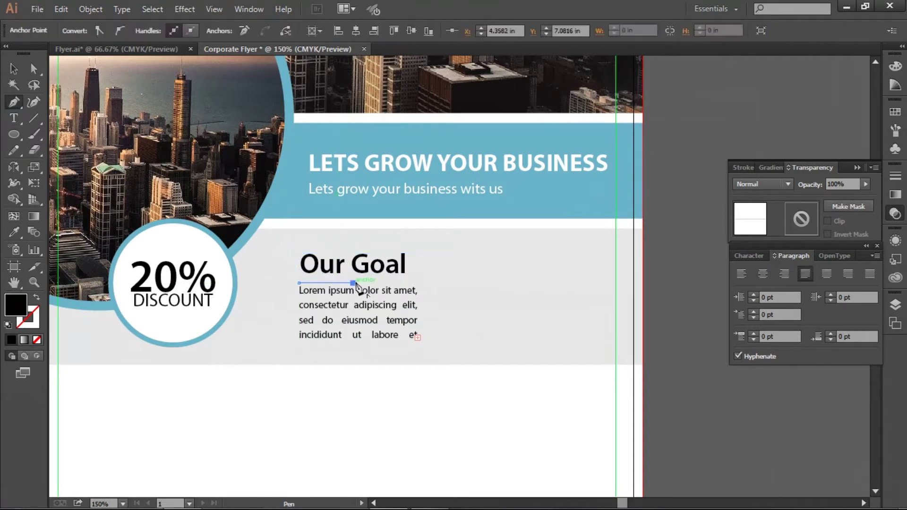
click(36, 300)
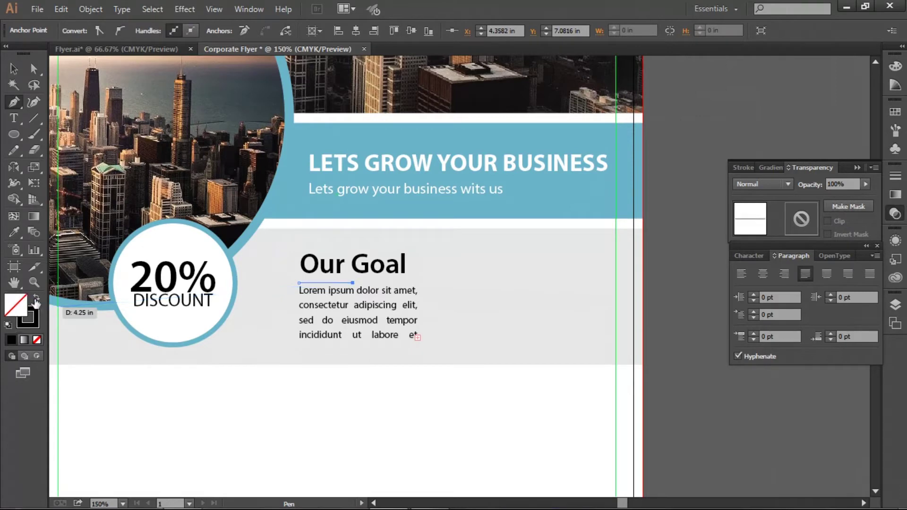
ctrl+click(676, 359)
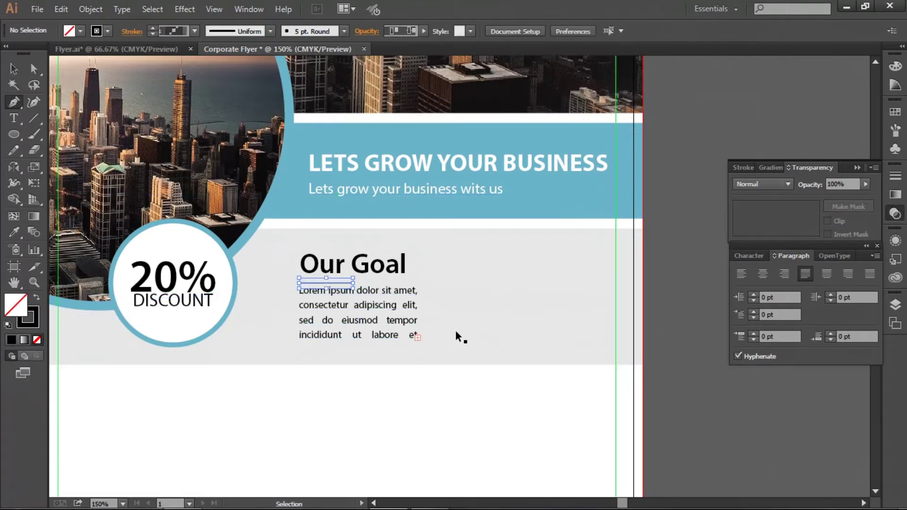
ctrl+click(337, 278)
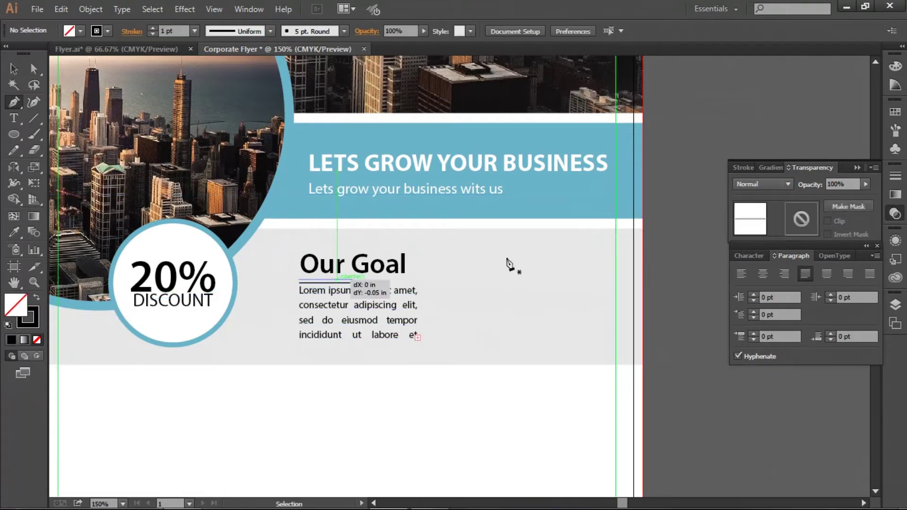
ctrl+click(708, 327)
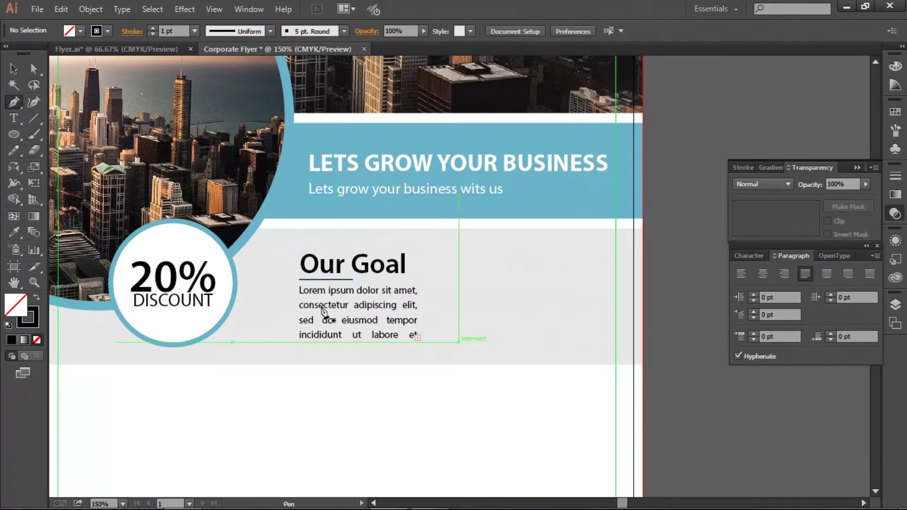
Select the Our Goal heading, underline and body text together
click(17, 68)
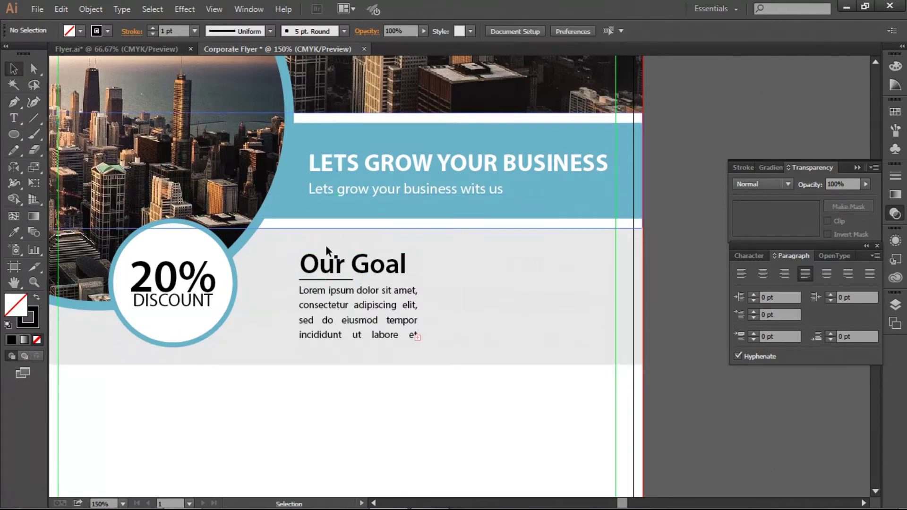
click(341, 265)
shift+click(332, 279)
shift+click(332, 302)
Alt-drag a copy of the Our Goal column into the grey band's right half
drag(340, 307, 516, 304)
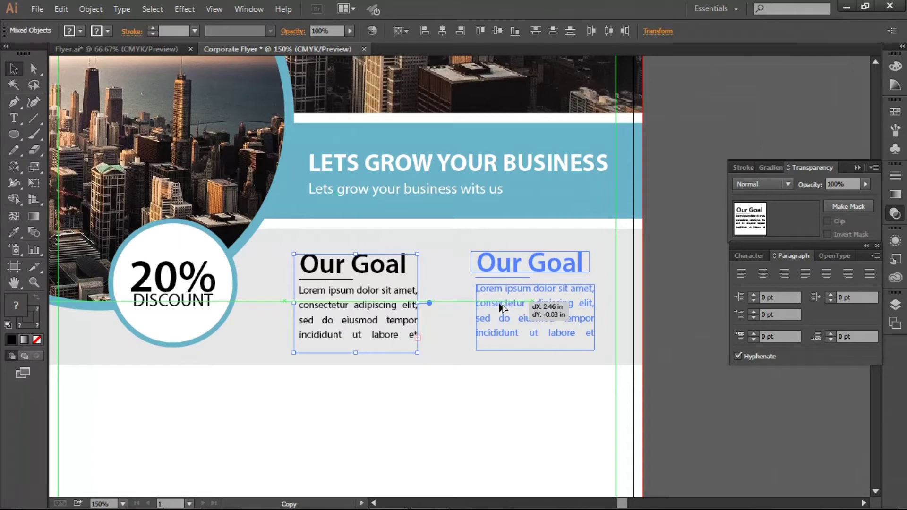
drag(500, 304, 500, 304)
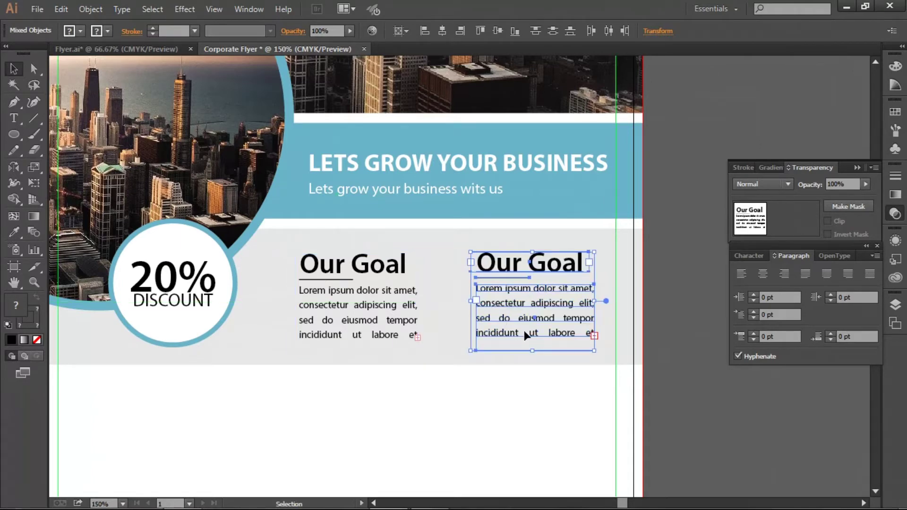
click(686, 378)
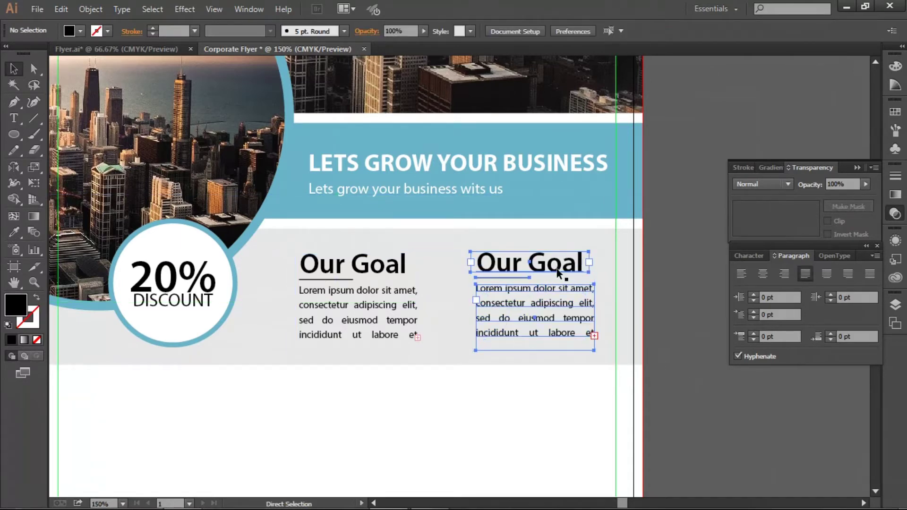
Retype the copied heading as 'About Us'
click(514, 265)
double_click(513, 261)
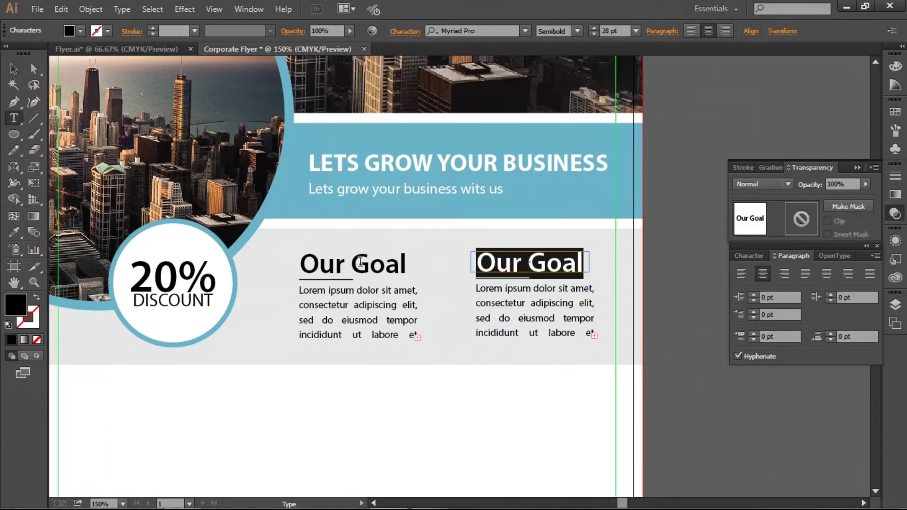
text(About Us)
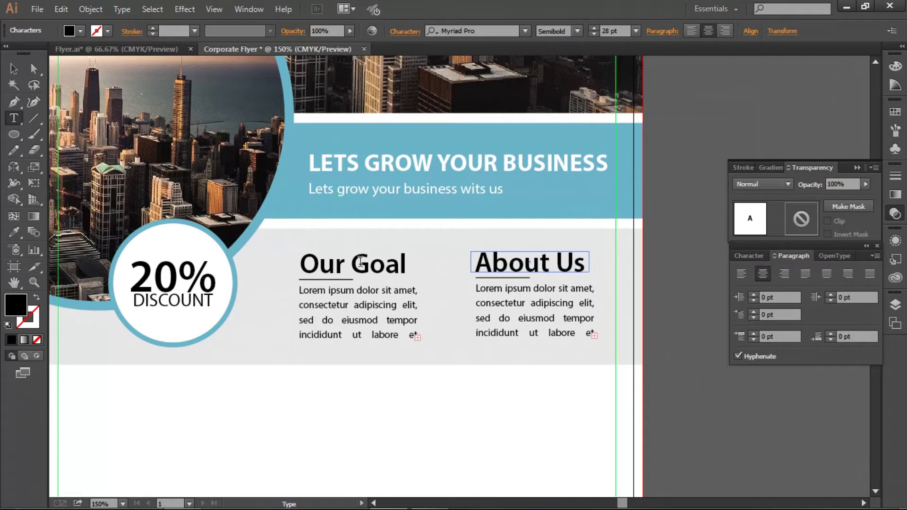
ctrl+click(655, 316)
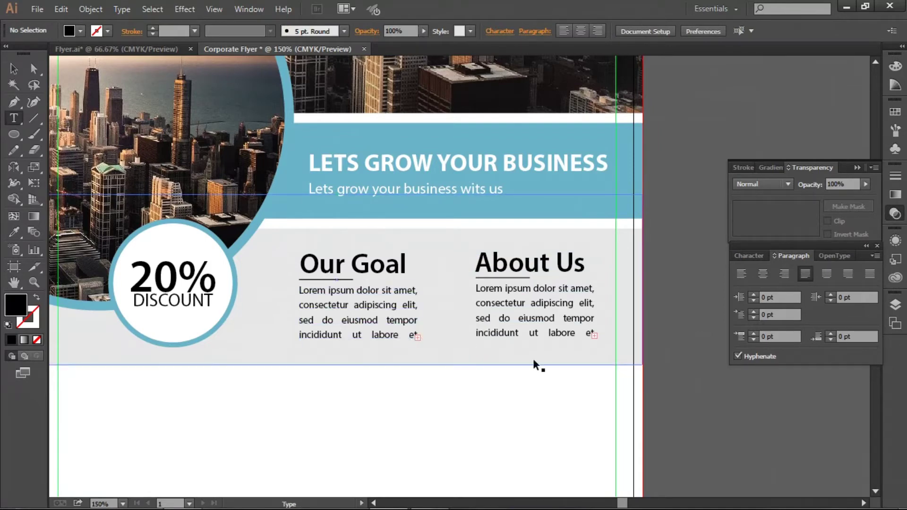
Tighten the Our Goal paragraph's leading and lengthen its text box
key(ctrl+1)
scroll(537, 359, down, 2)
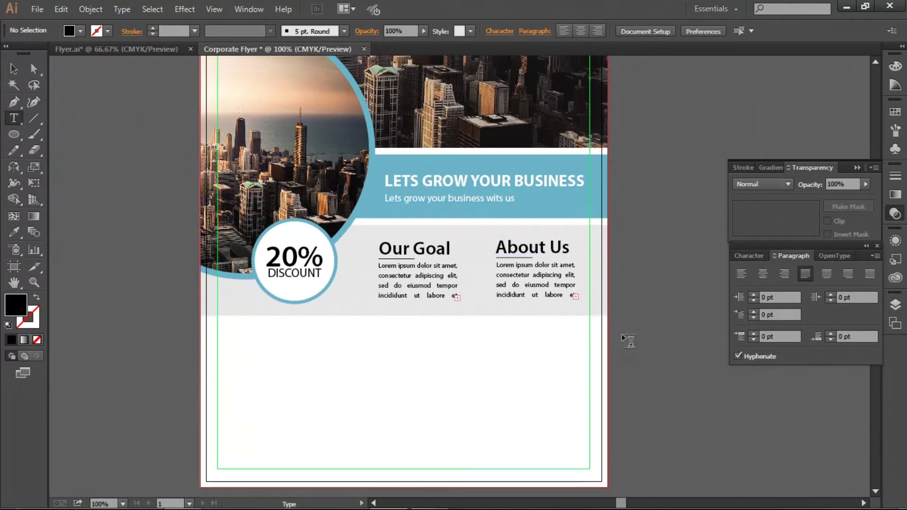
key(v)
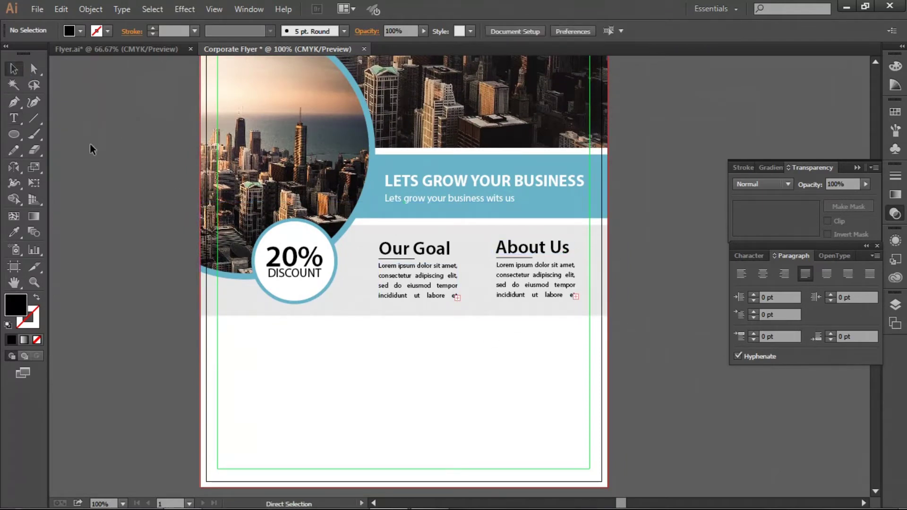
click(455, 296)
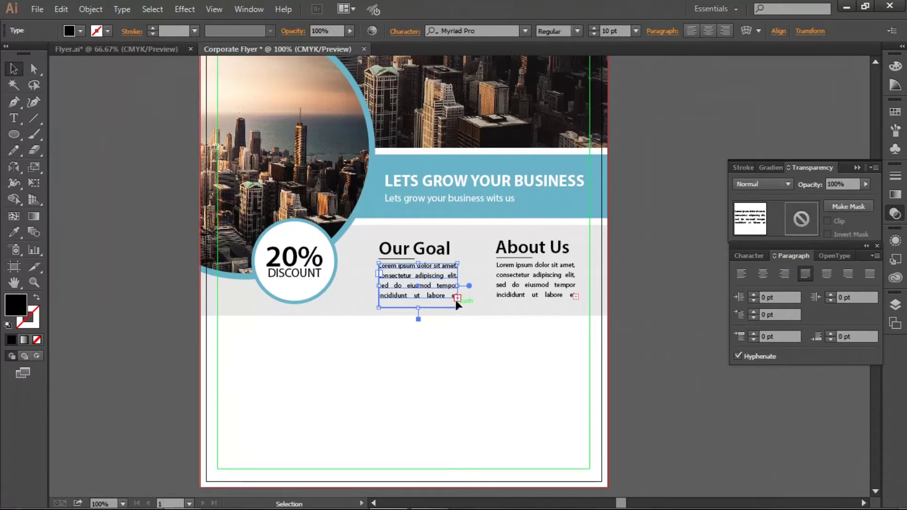
key(alt+Up)
key(alt+Up)
key(ctrl+t)
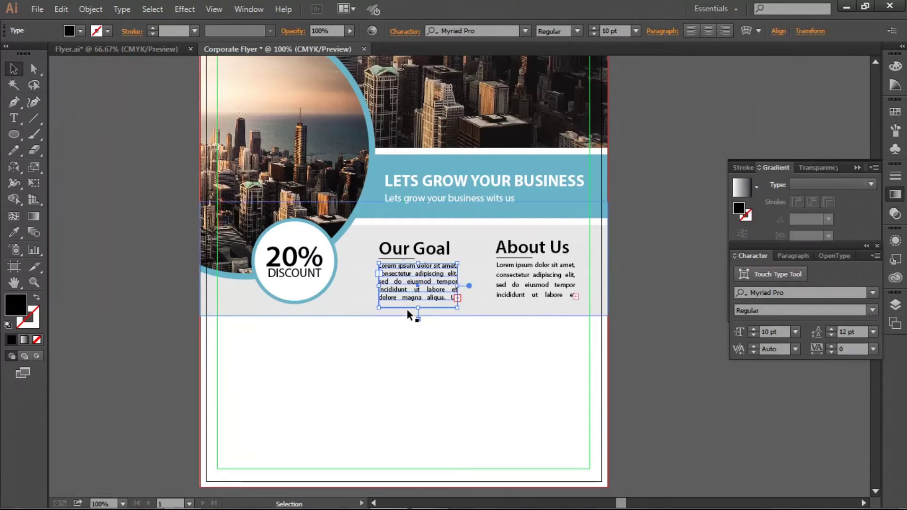
drag(418, 308, 418, 322)
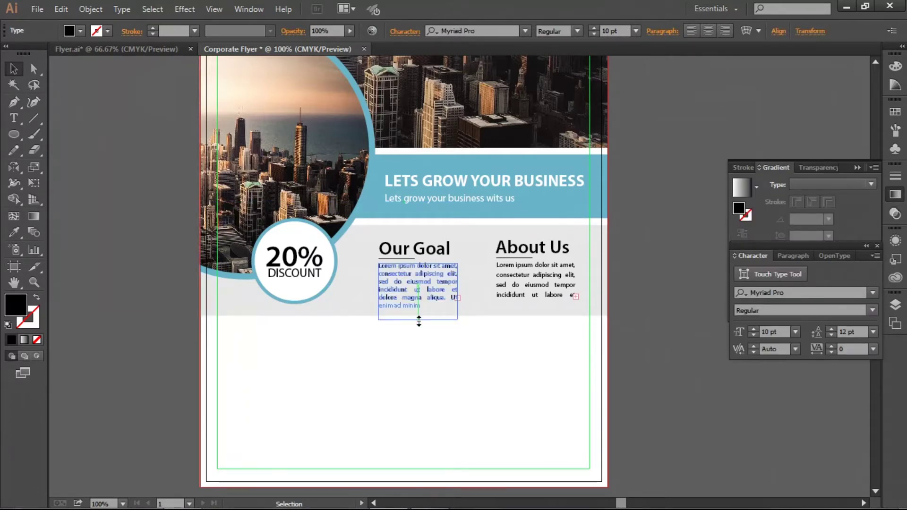
click(546, 291)
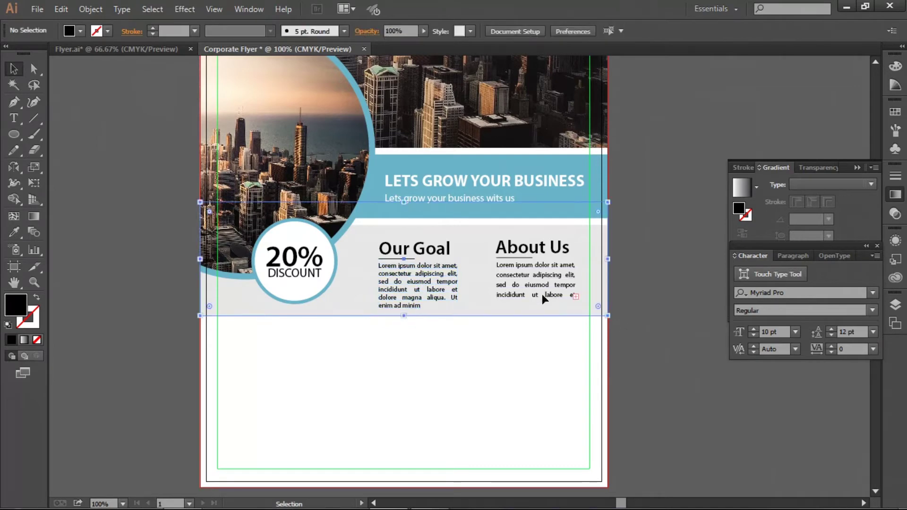
Lengthen the About Us text box to show two more lines
click(531, 294)
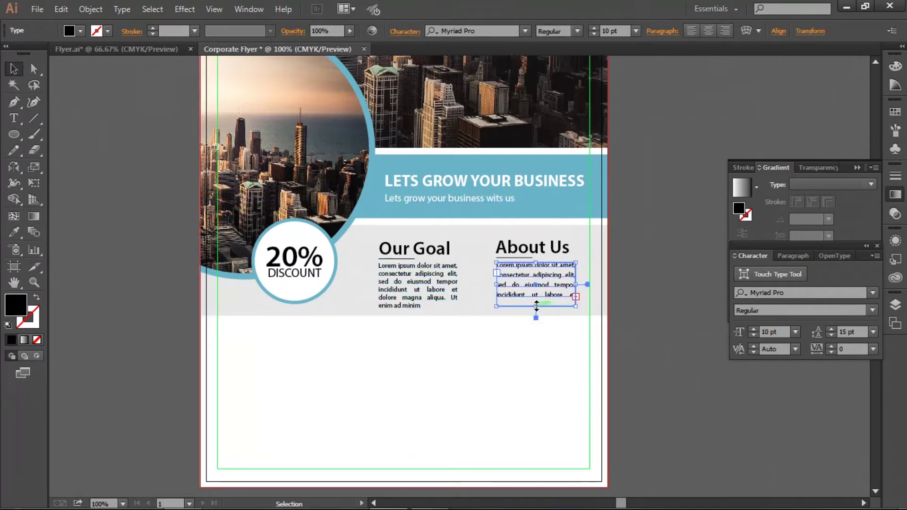
drag(536, 307, 536, 320)
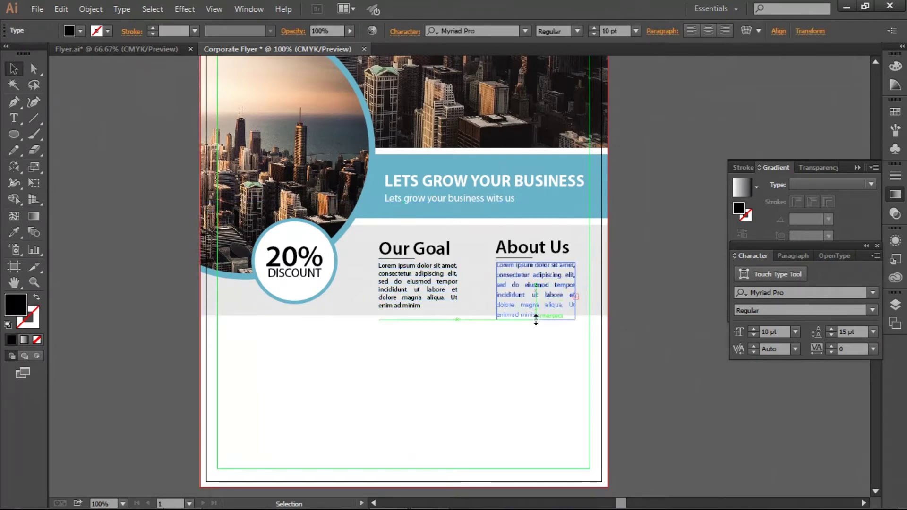
click(400, 313)
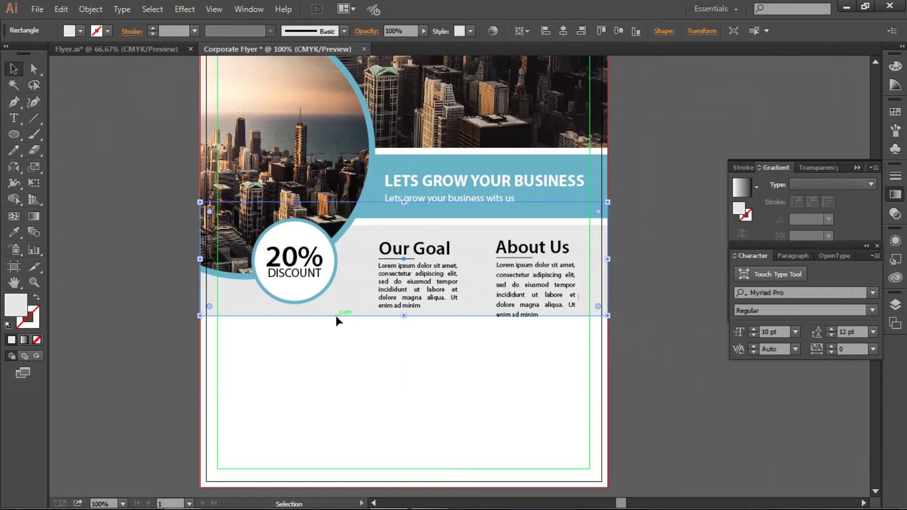
Extend the grey band's bottom edge down below the text
mouse_move(404, 315)
mouse_down()
mouse_move(402, 332)
mouse_move(402, 325)
mouse_up()
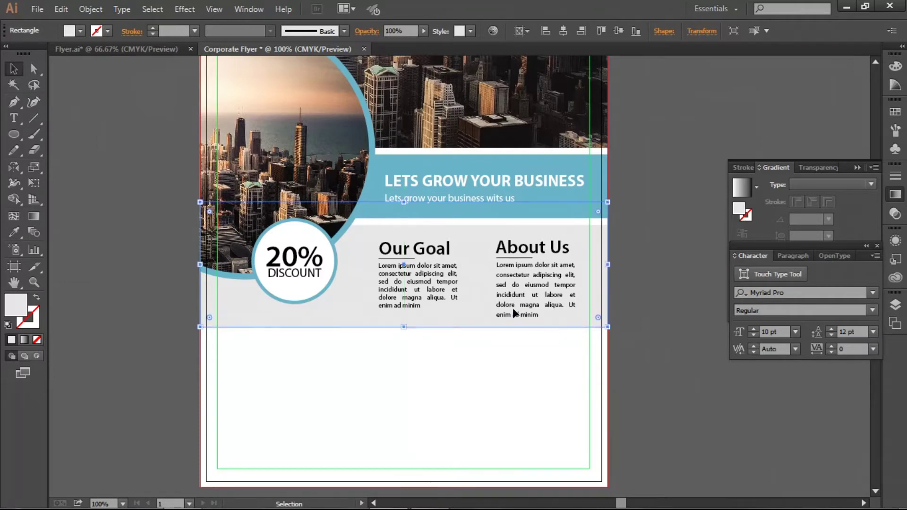
double_click(524, 313)
double_click(638, 340)
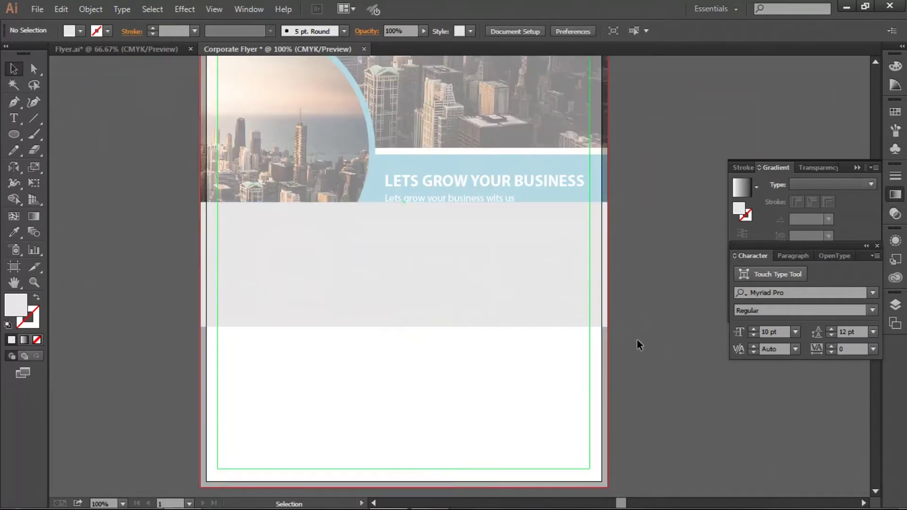
Set the About Us paragraph's leading to 12 pt
click(543, 300)
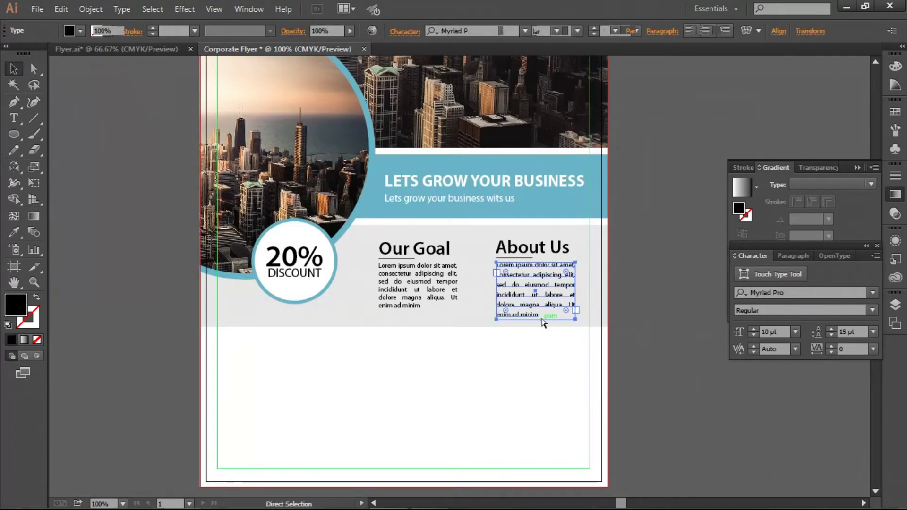
key(ctrl+a)
double_click(578, 288)
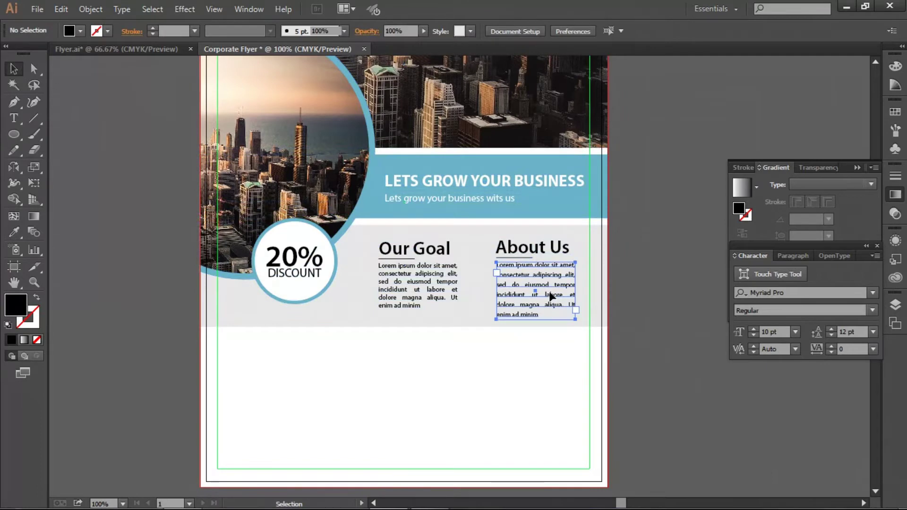
key(ctrl+a)
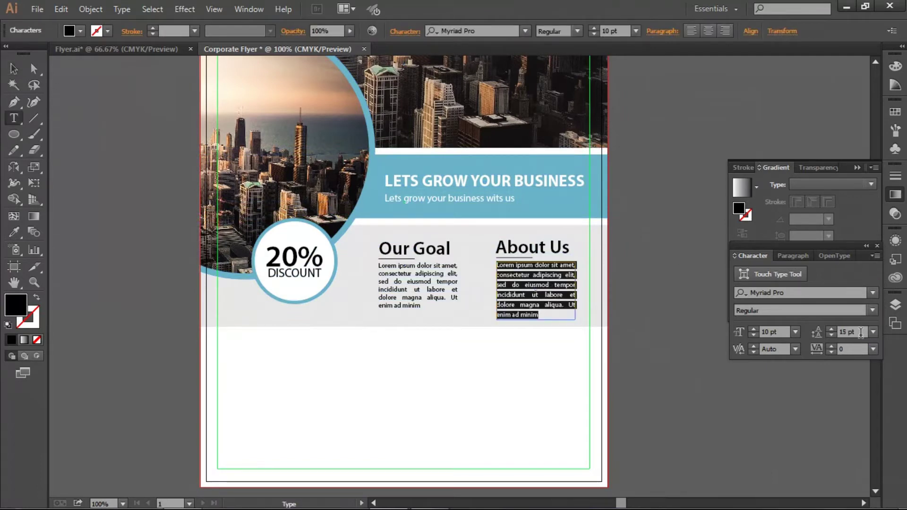
click(862, 330)
text(12)
key(Return)
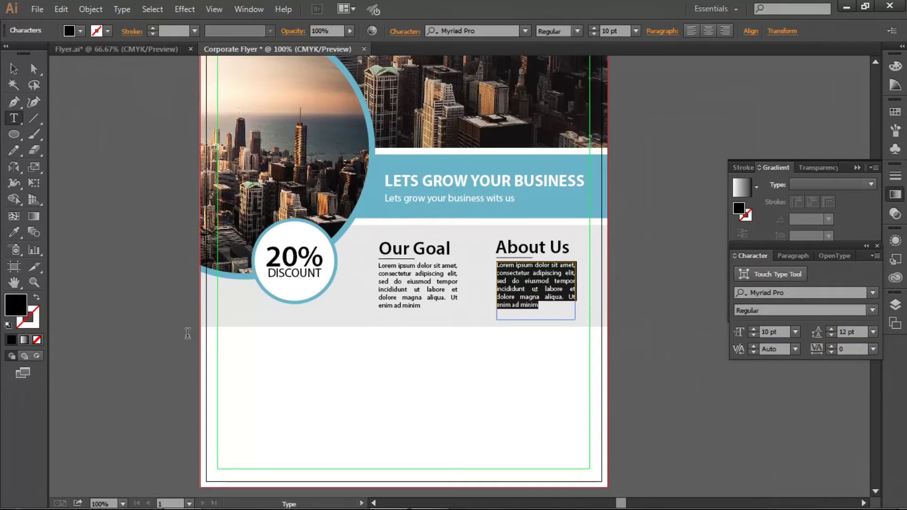
click(13, 68)
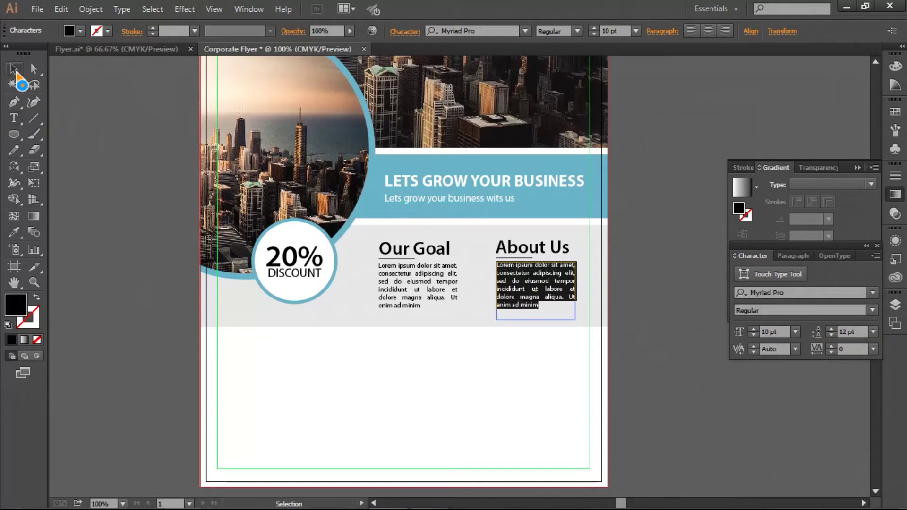
click(135, 218)
key(ctrl+minus)
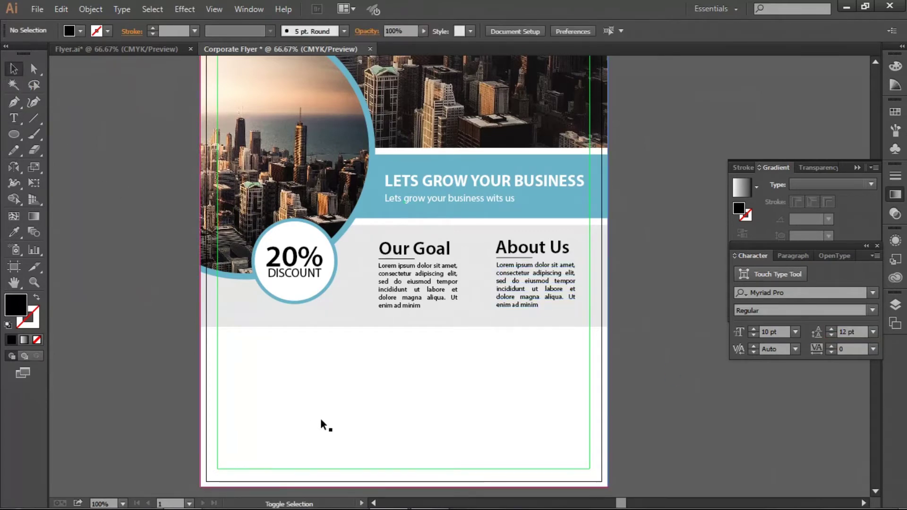
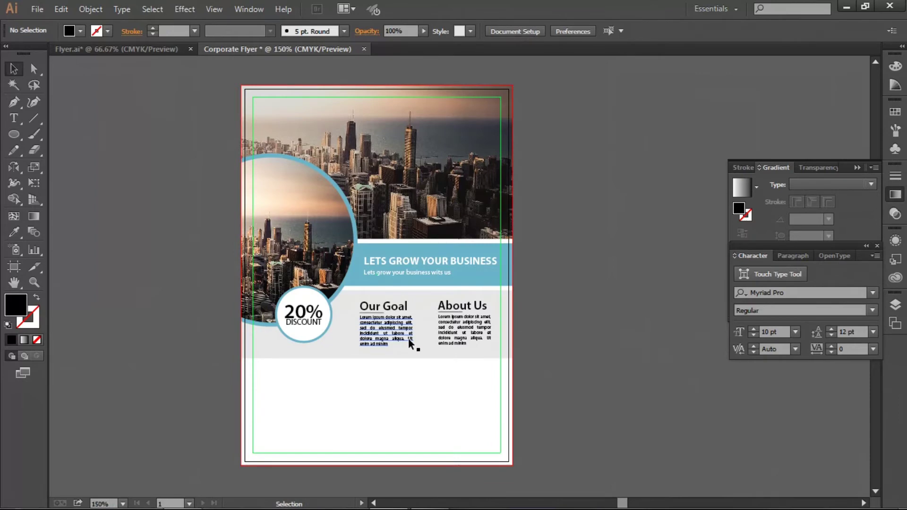
Colour the Our Goal and About Us headings with the dark grey K=80 swatch
scroll(408, 338, up, 2)
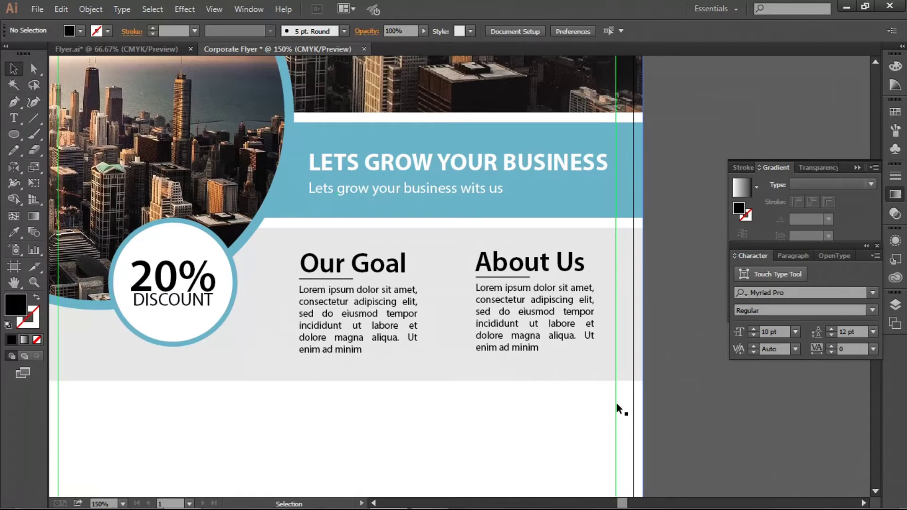
click(379, 269)
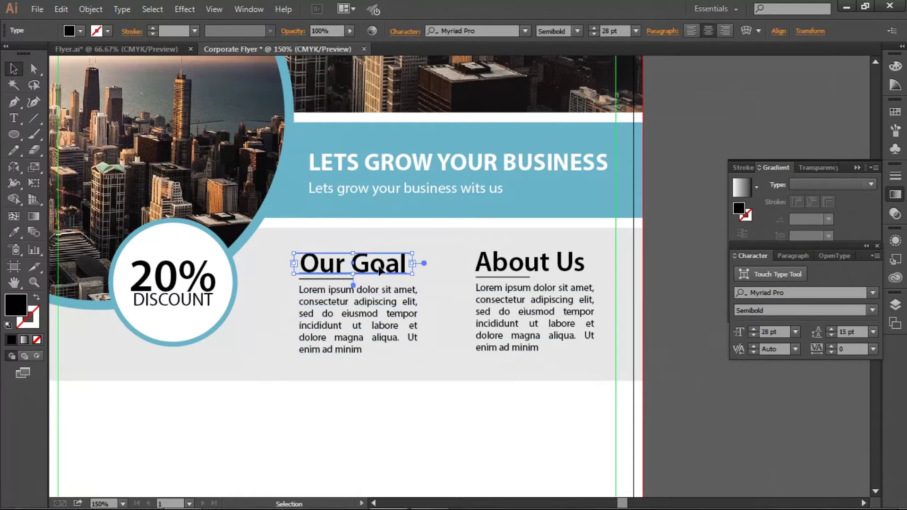
shift+click(521, 270)
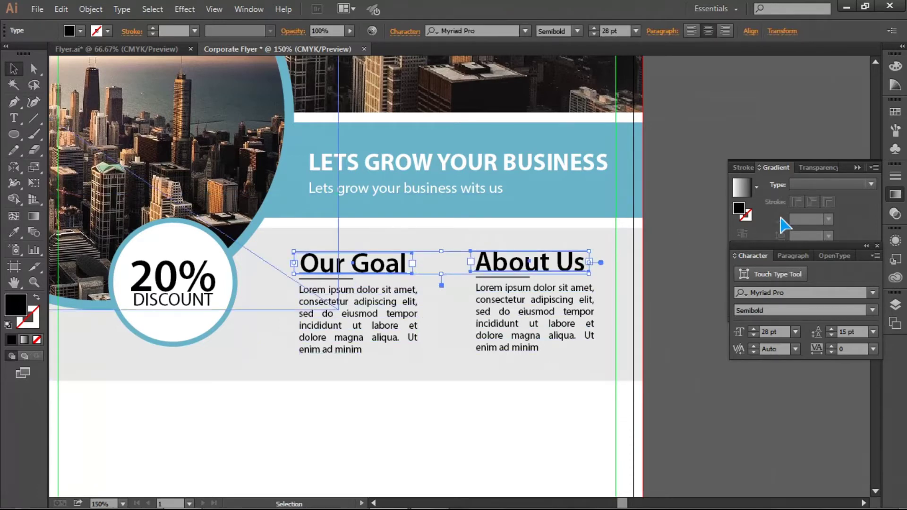
click(898, 118)
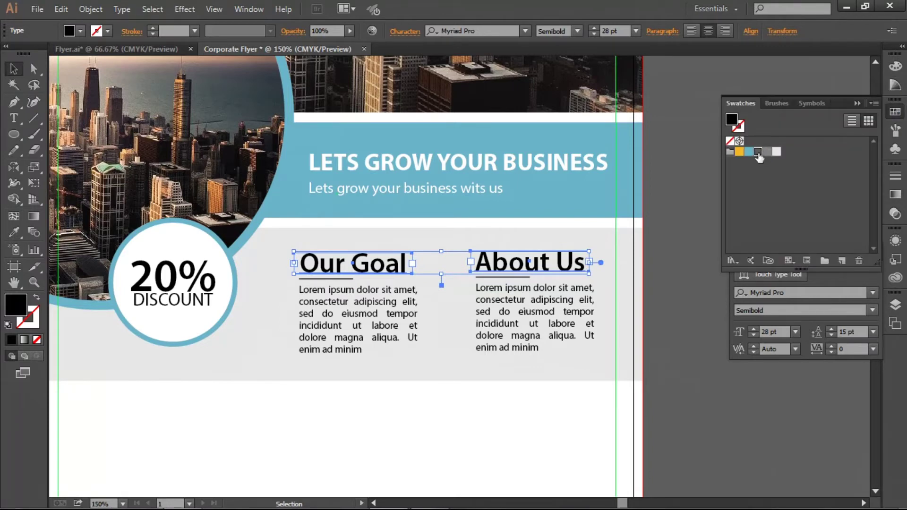
click(759, 152)
click(662, 264)
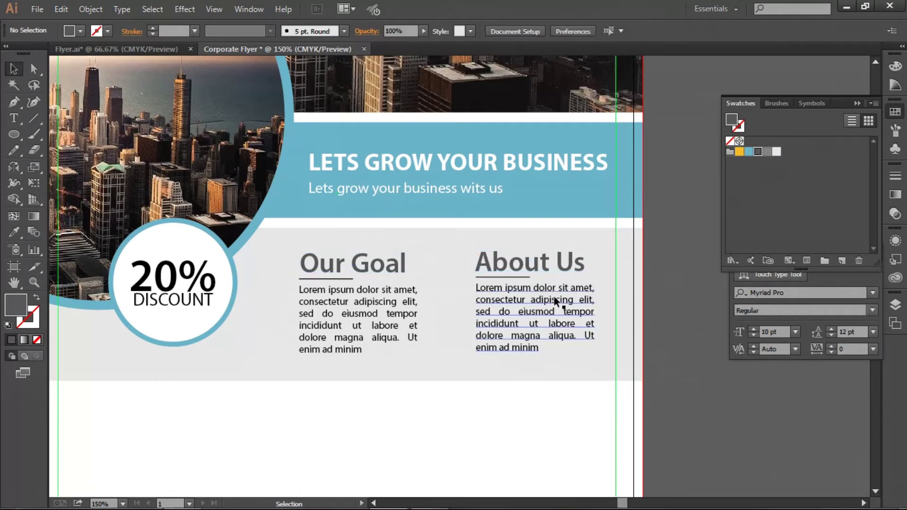
Colour both Our Goal and About Us body texts a lighter grey
click(552, 295)
shift+click(379, 313)
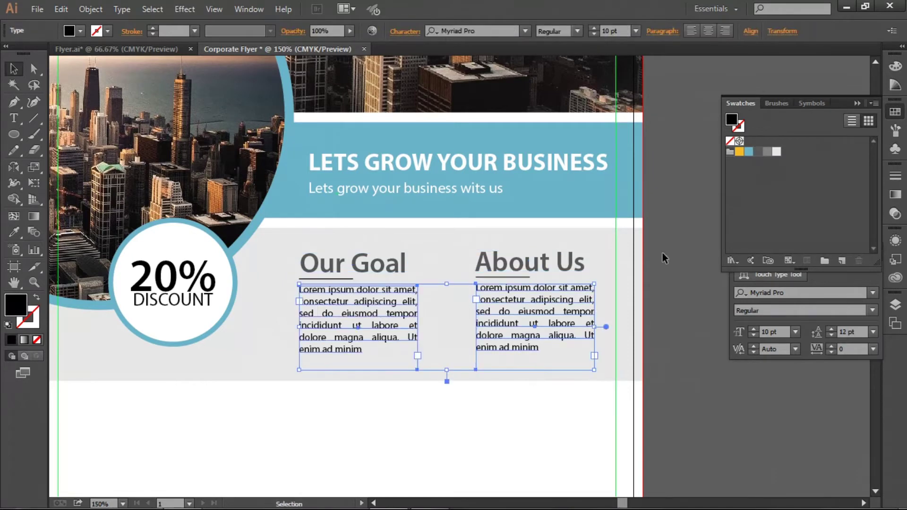
click(767, 152)
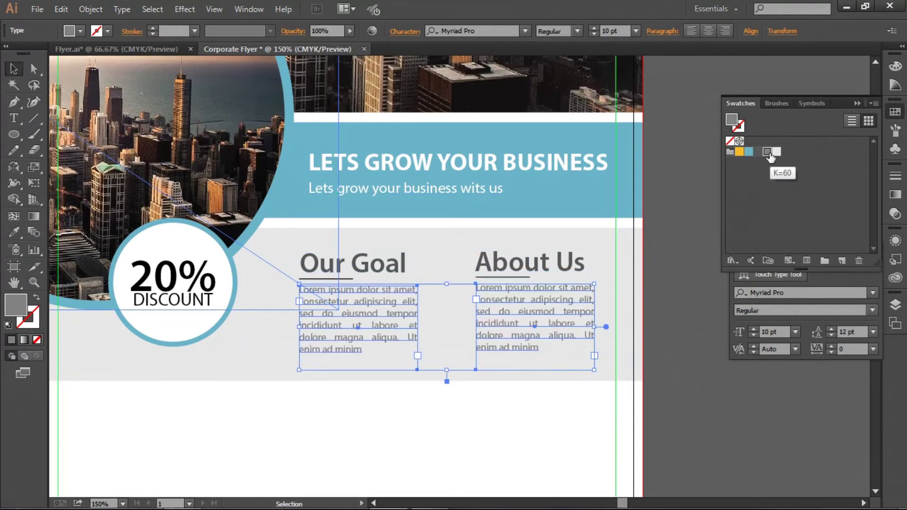
click(662, 285)
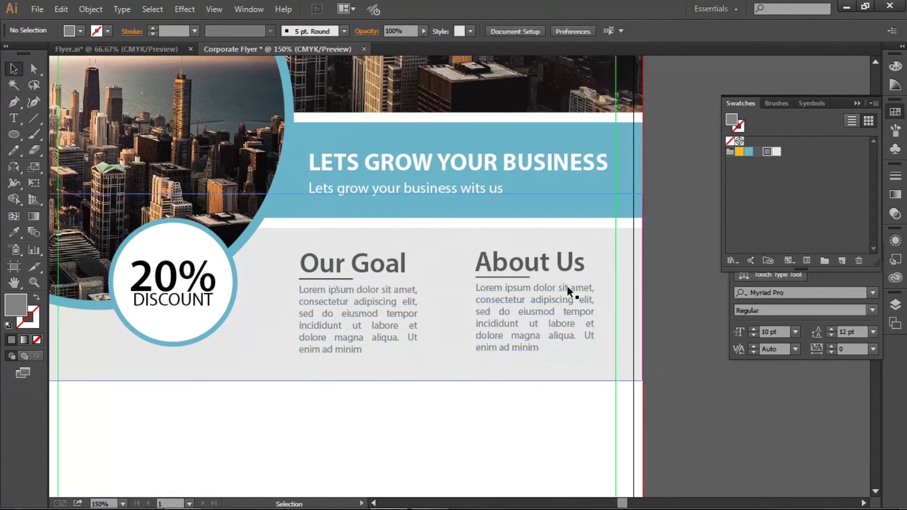
Colour the underlines beneath both headings with the same lighter grey
click(509, 276)
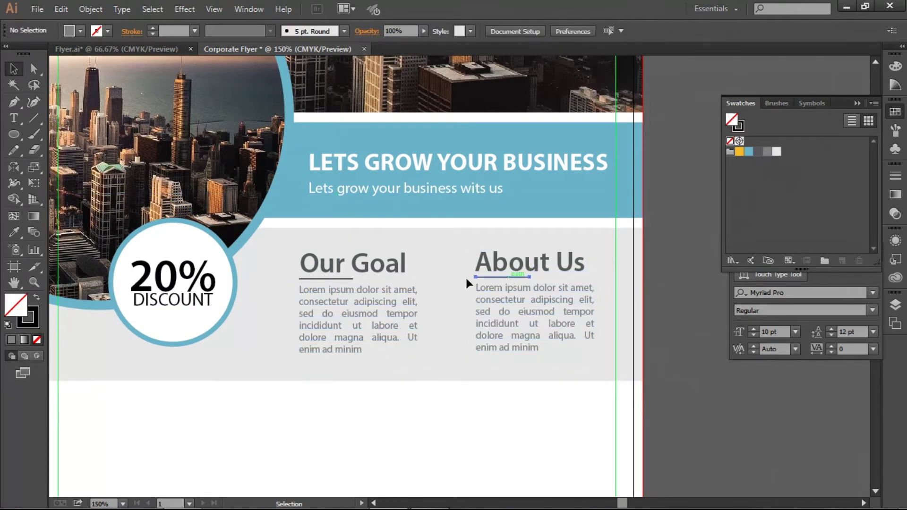
shift+click(344, 278)
click(758, 152)
click(668, 242)
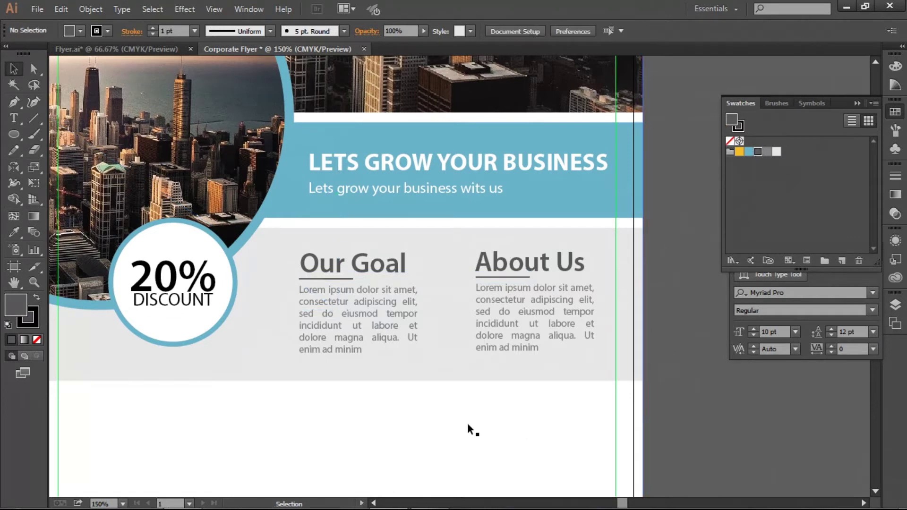
click(14, 103)
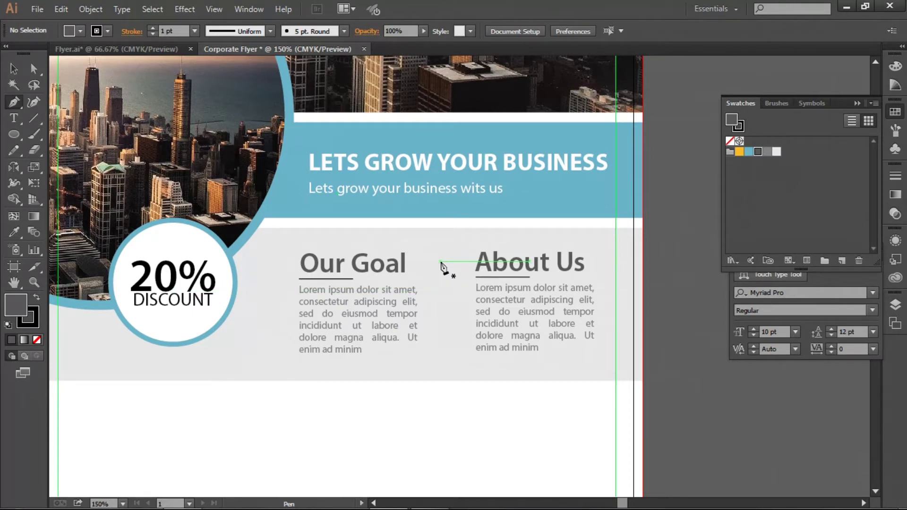
Draw a vertical line between the two columns and give it a dashed stroke
click(441, 349)
key(ctrl+shift+a)
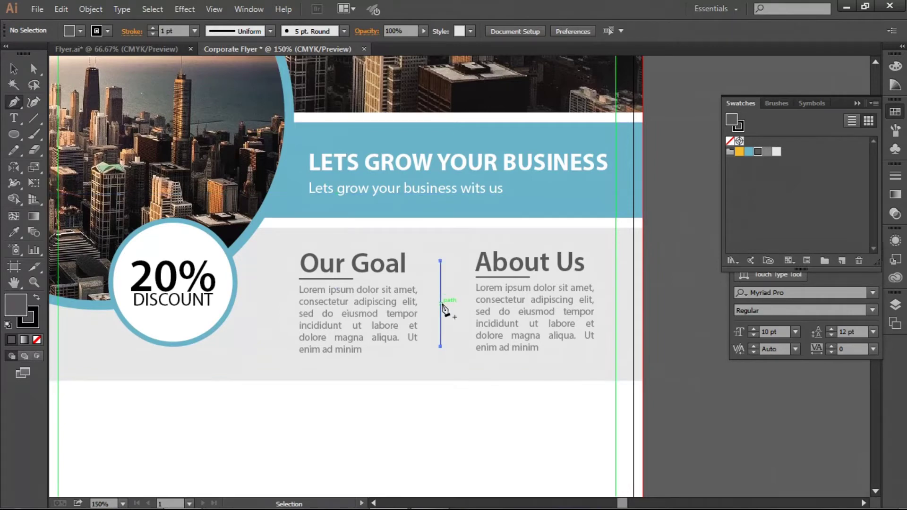
ctrl+click(441, 303)
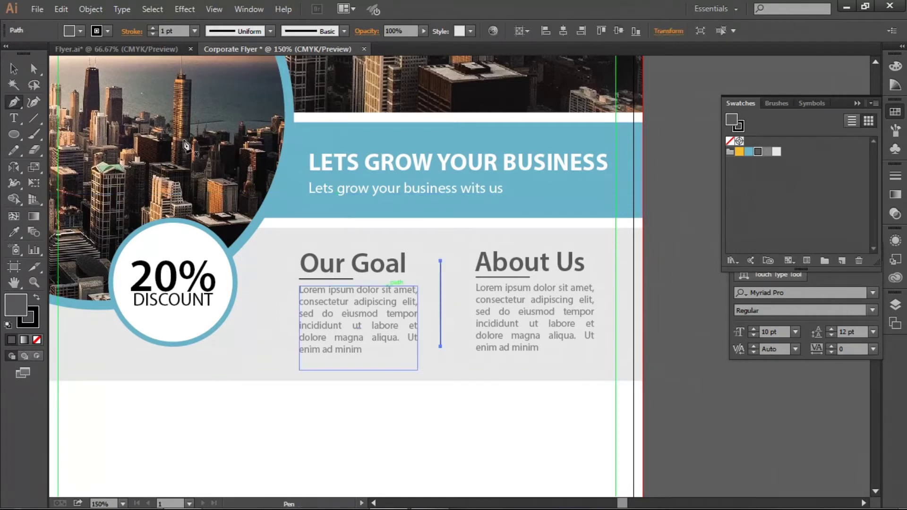
click(125, 34)
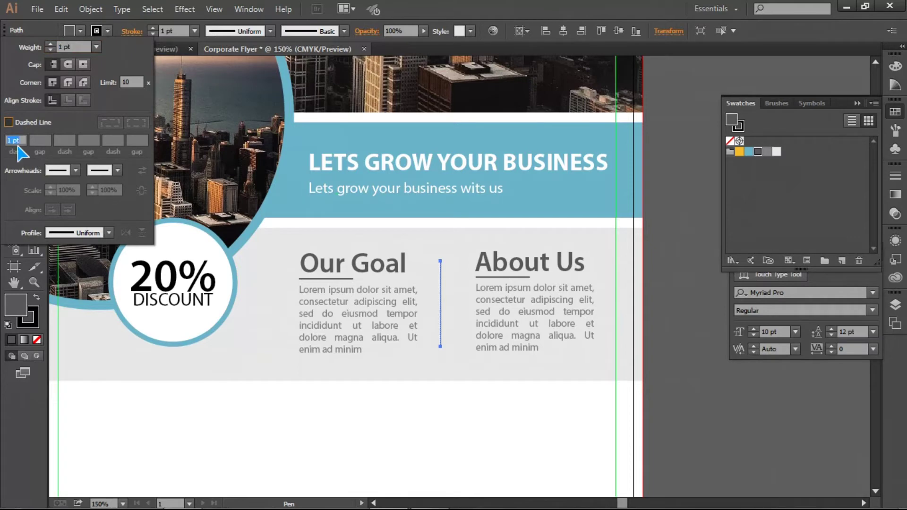
click(9, 122)
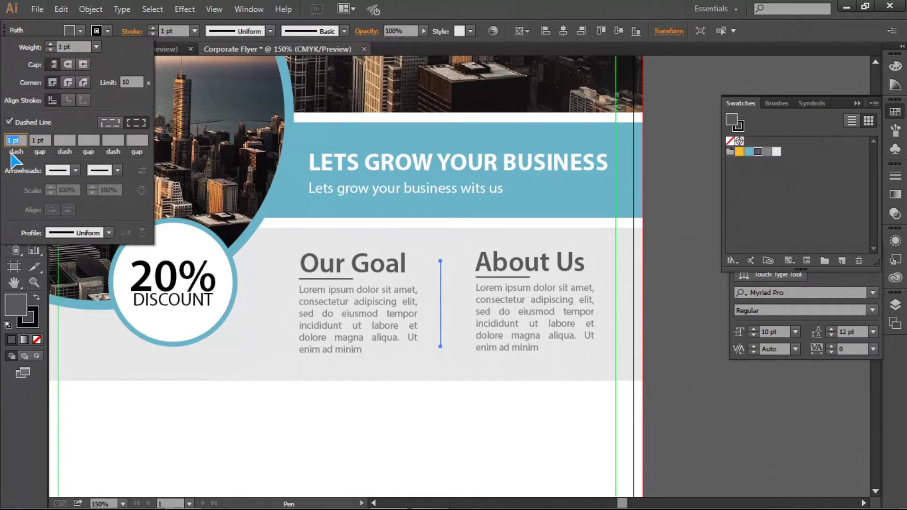
click(663, 360)
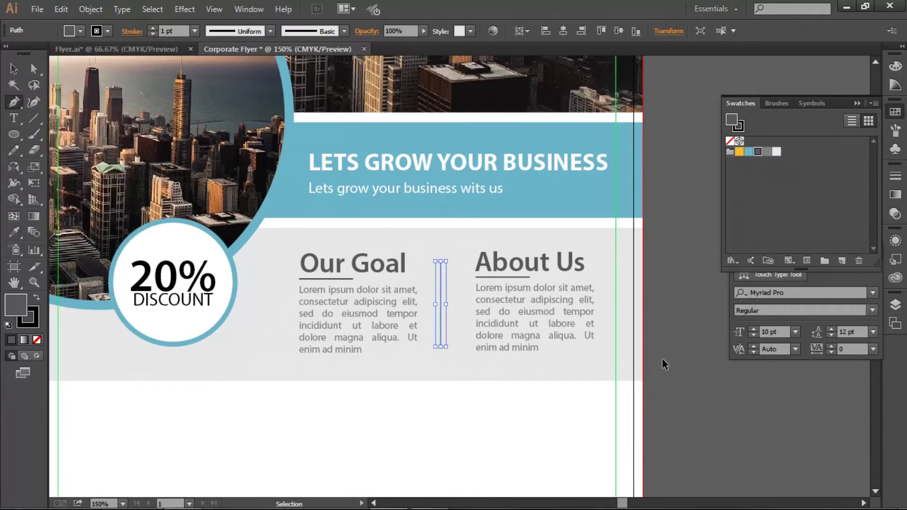
click(673, 314)
Nudge the dashed divider into place between the Our Goal and About Us columns
key(p)
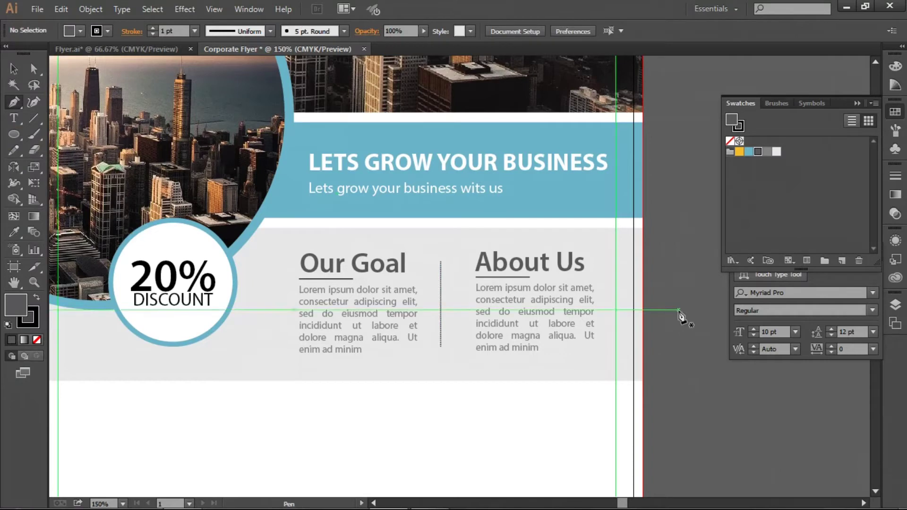
key(ctrl)
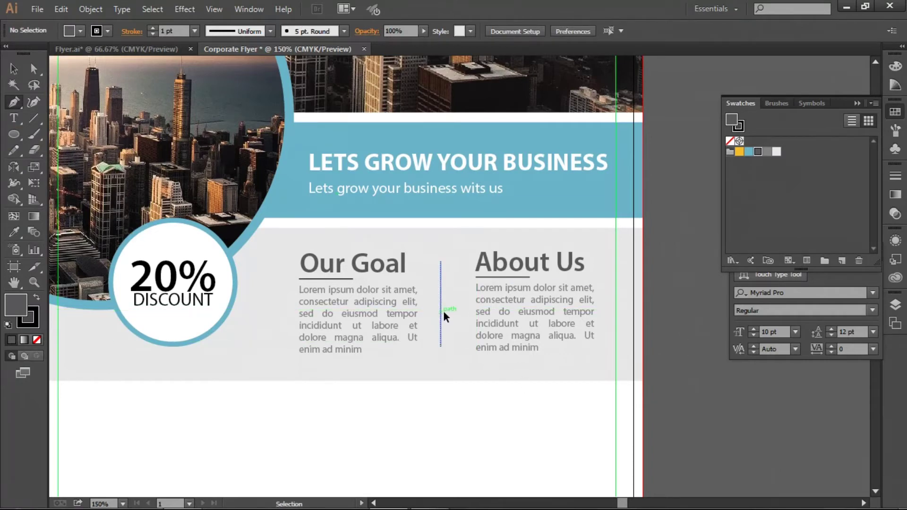
drag(442, 311, 448, 312)
key(v)
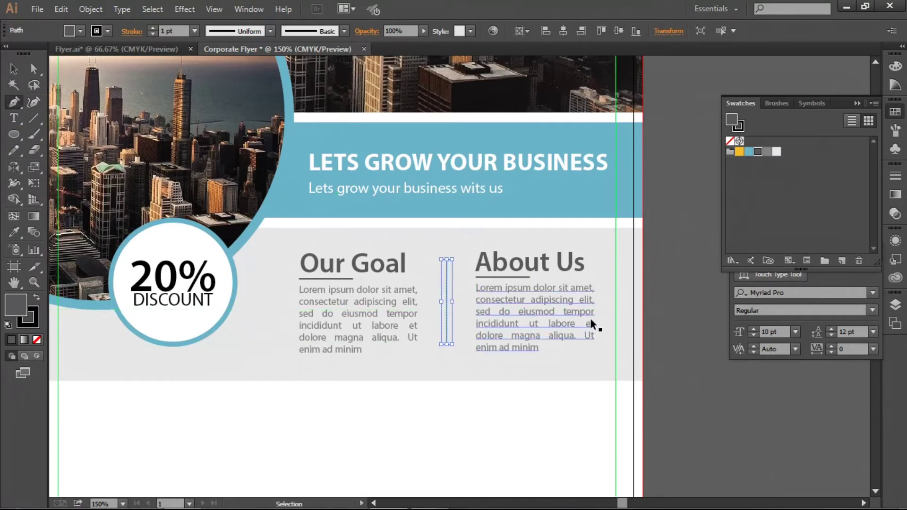
click(668, 333)
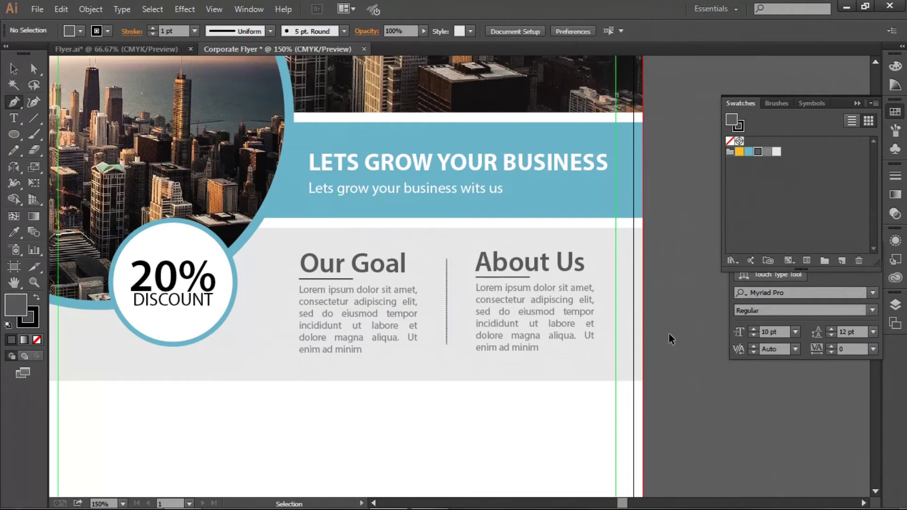
drag(446, 296, 446, 302)
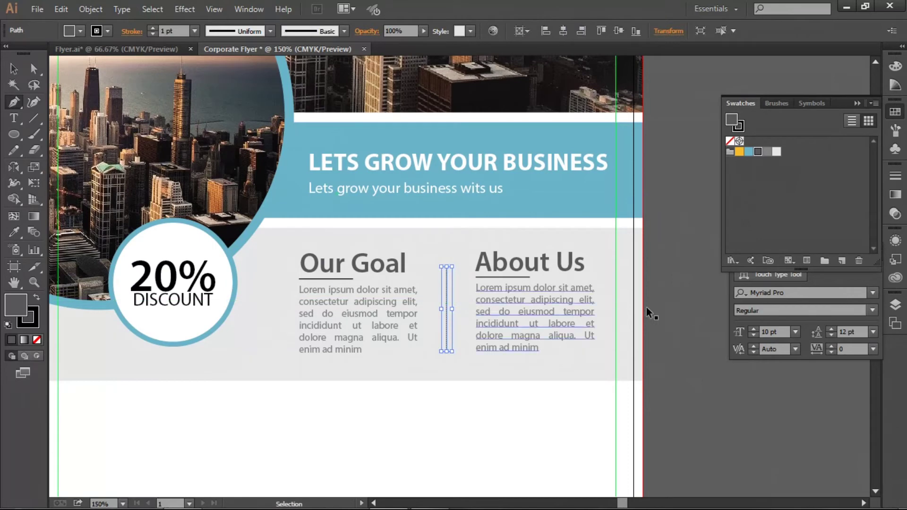
click(709, 333)
key(p)
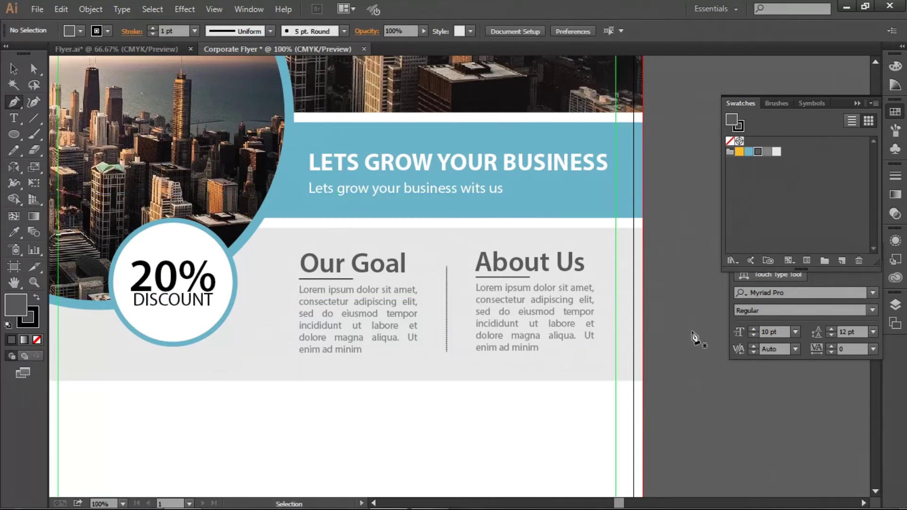
key(ctrl+1)
scroll(691, 330, down, 1)
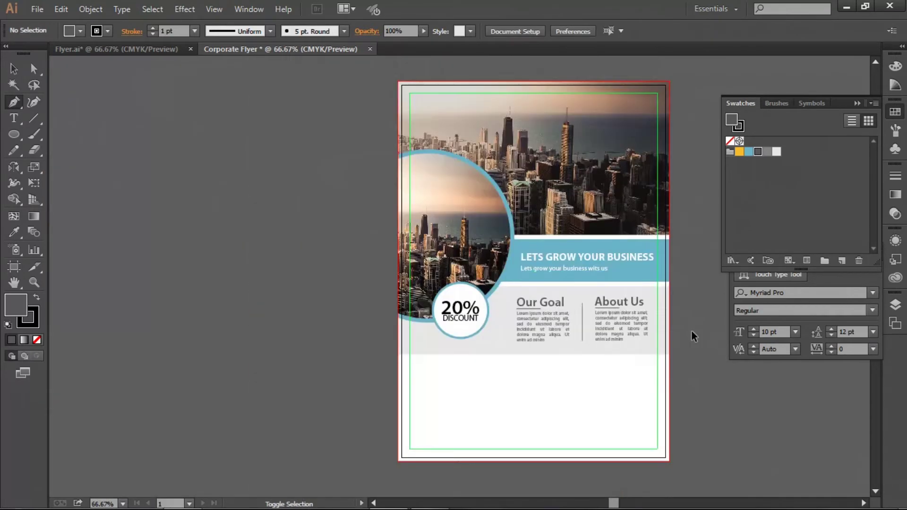
Eyedrop the banner's light blue onto the 20% DISCOUNT text in the circle
scroll(691, 330, down, 1)
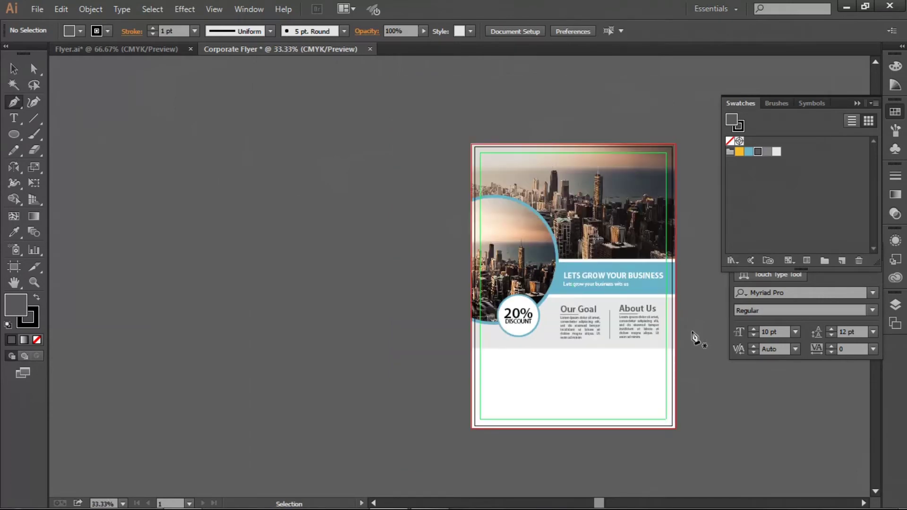
scroll(691, 330, down, 1)
drag(652, 352, 493, 282)
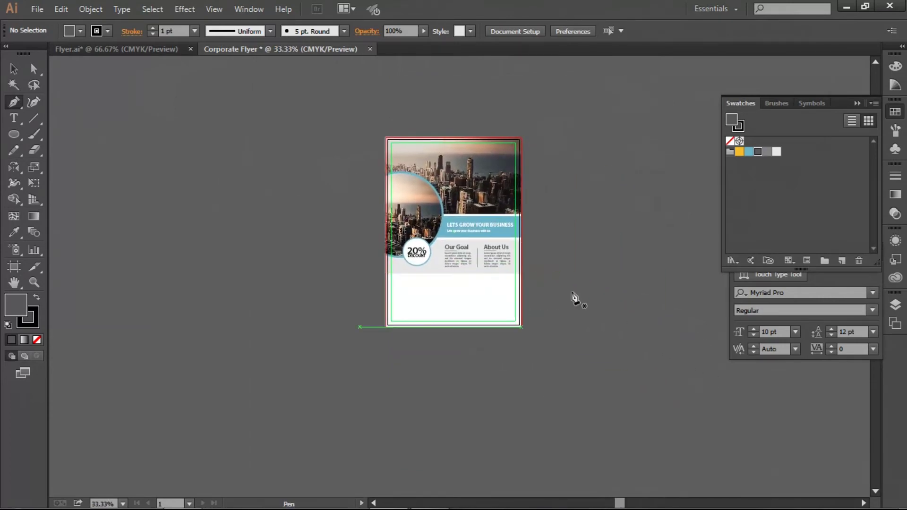
scroll(536, 182, up, 2)
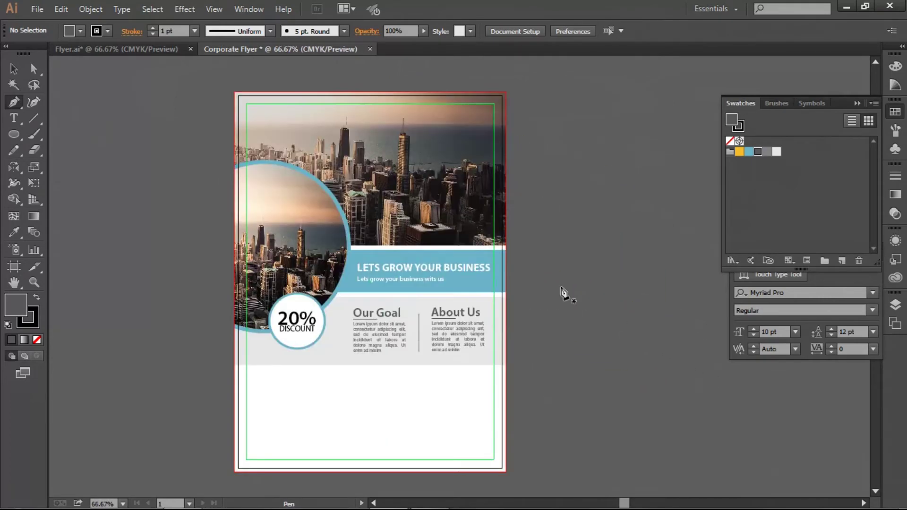
drag(597, 299, 616, 282)
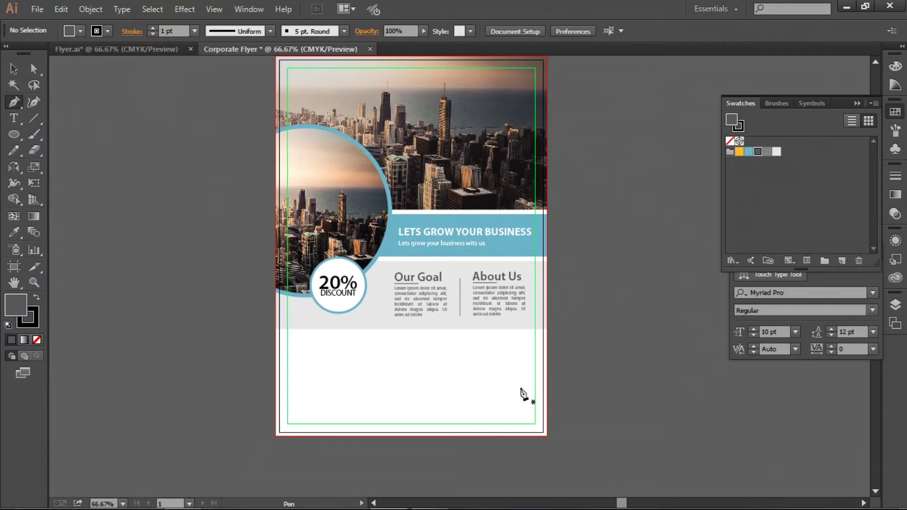
key(ctrl)
ctrl+click(339, 290)
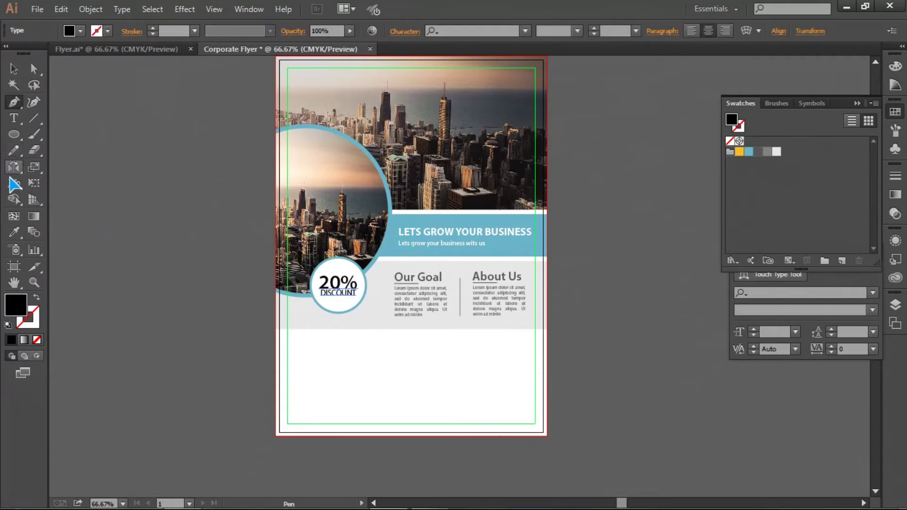
click(14, 232)
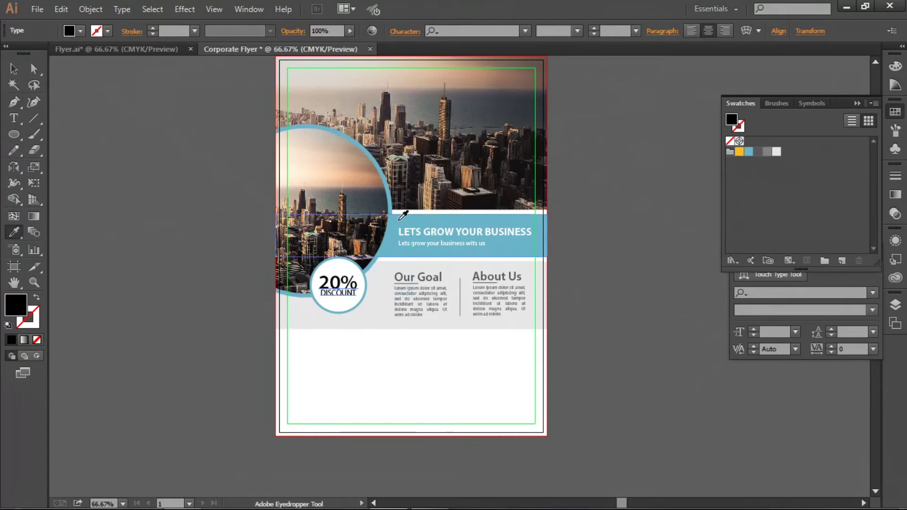
click(399, 219)
ctrl+click(589, 274)
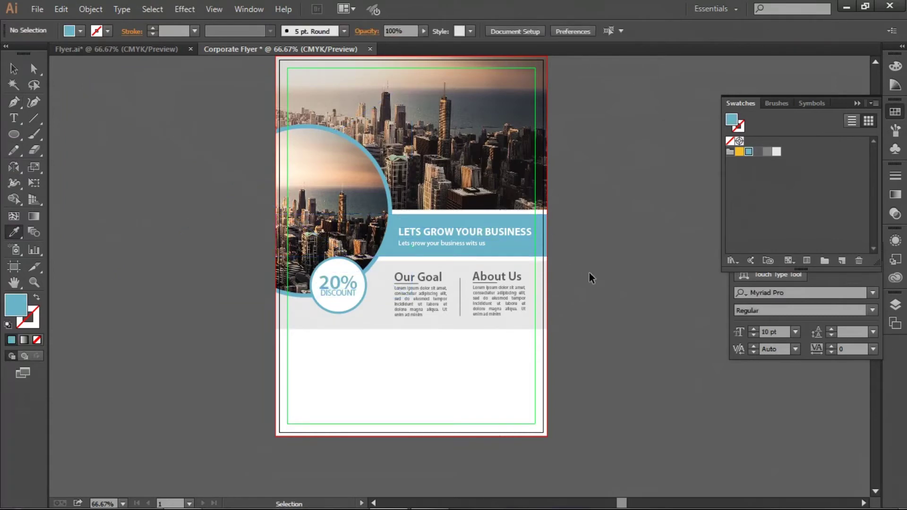
key(t)
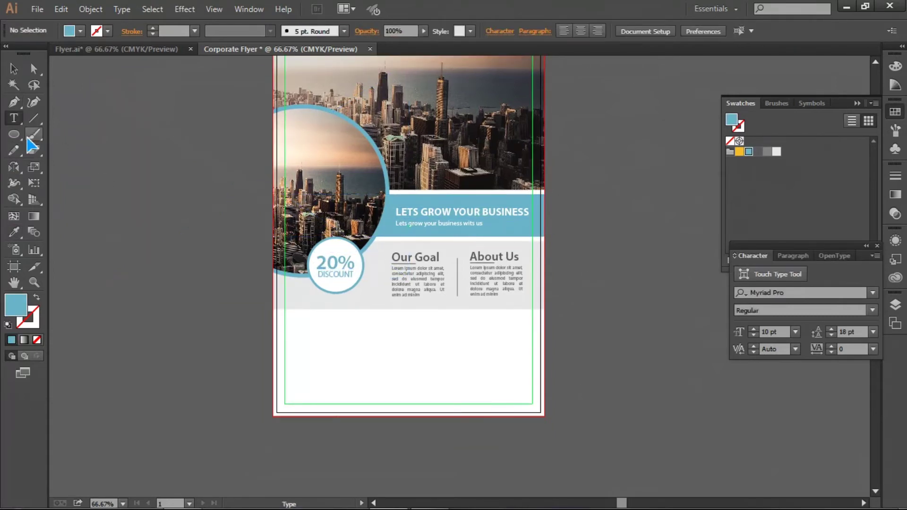
click(13, 134)
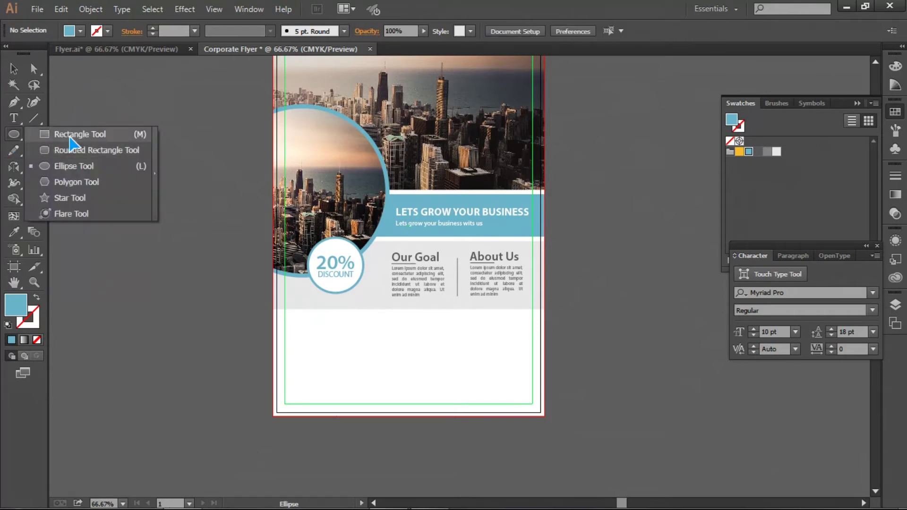
Draw a margin-to-margin rectangle below the grey section, outlined light blue with no fill
click(70, 135)
alt+scroll(465, 347, up, 1)
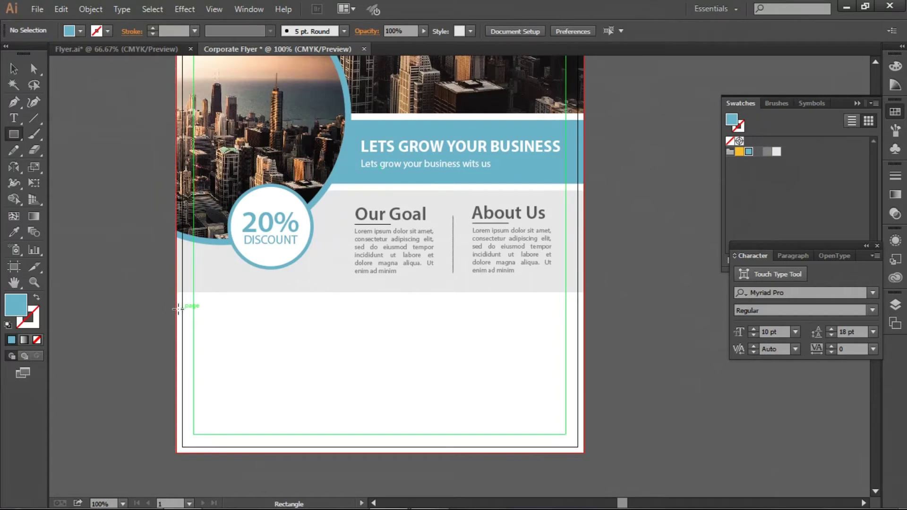
mouse_move(195, 319)
mouse_down()
mouse_move(532, 401)
mouse_move(566, 388)
mouse_up()
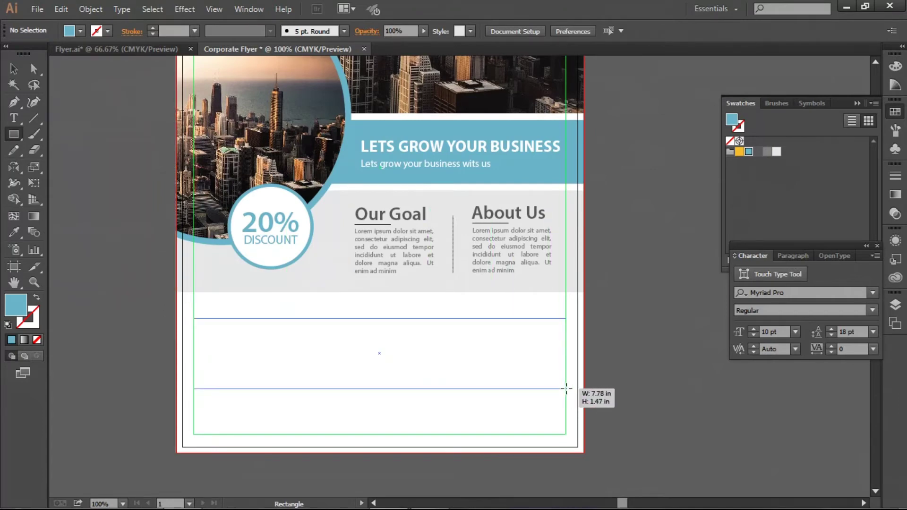
drag(566, 389, 566, 389)
click(37, 301)
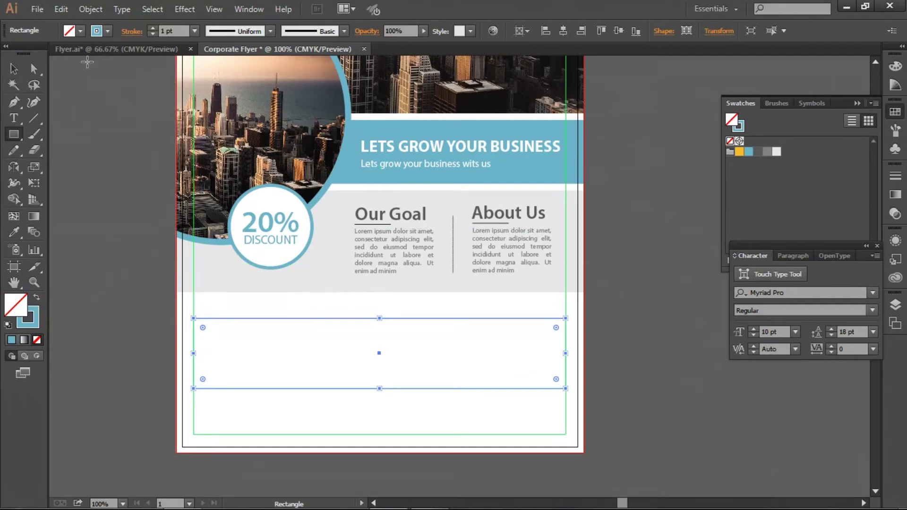
click(90, 9)
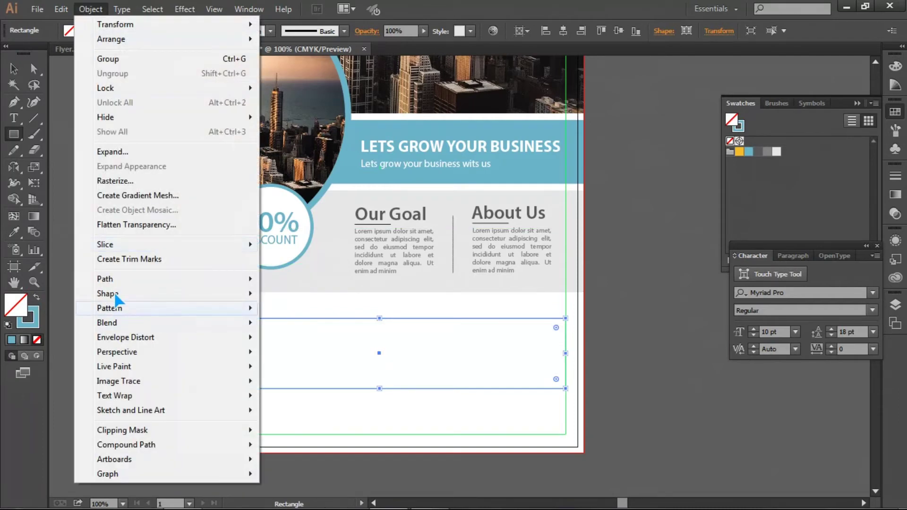
mouse_move(104, 279)
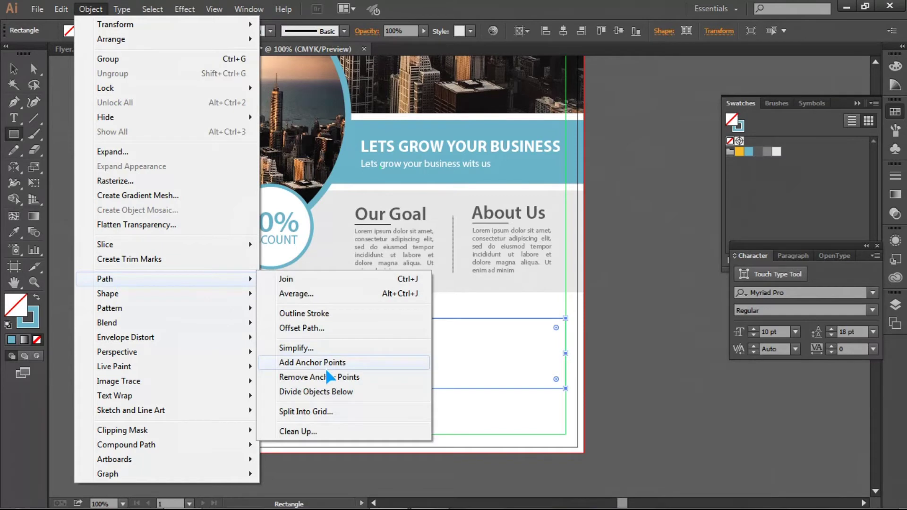
Split the outlined rectangle into a grid of 3 columns
click(318, 414)
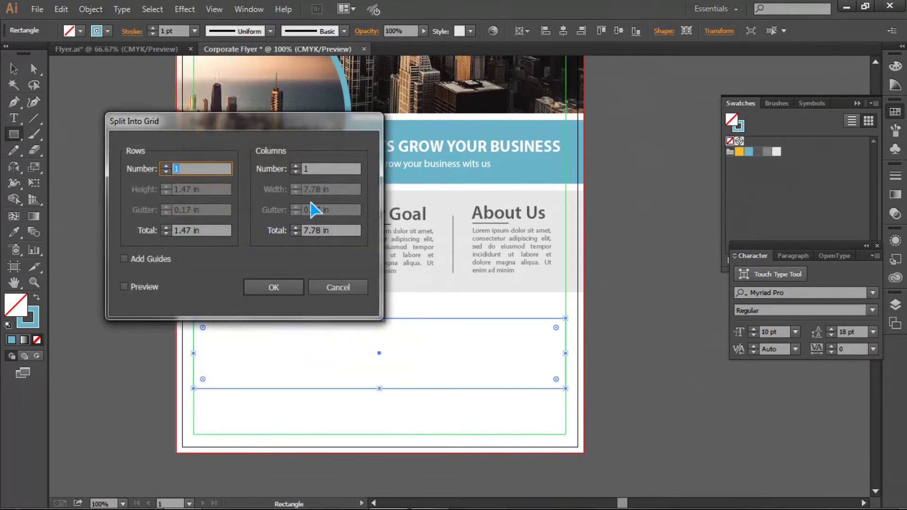
click(325, 169)
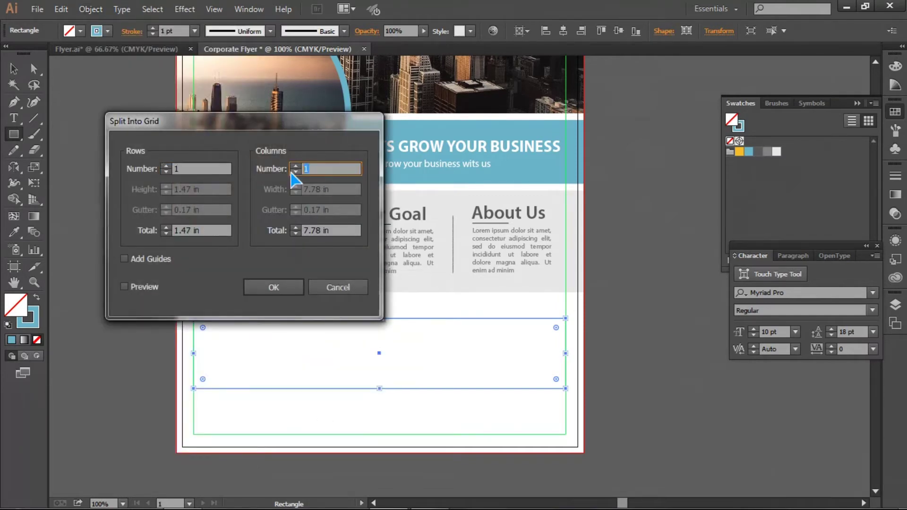
text(3)
click(280, 288)
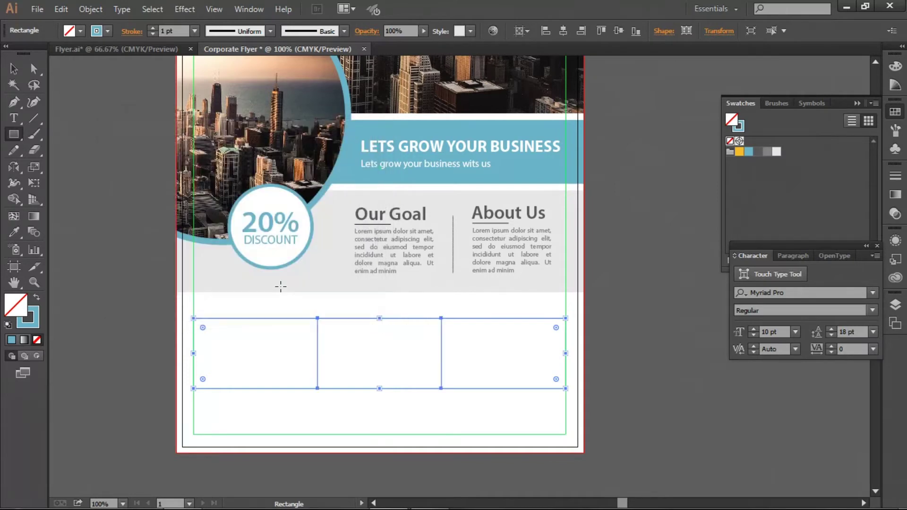
click(621, 289)
key(m)
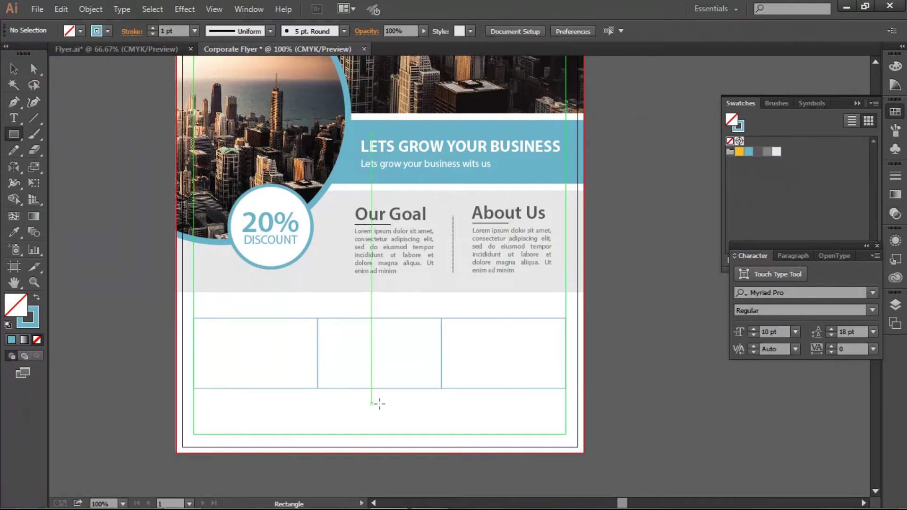
Move all three grid cells slightly upward
key(ctrl)
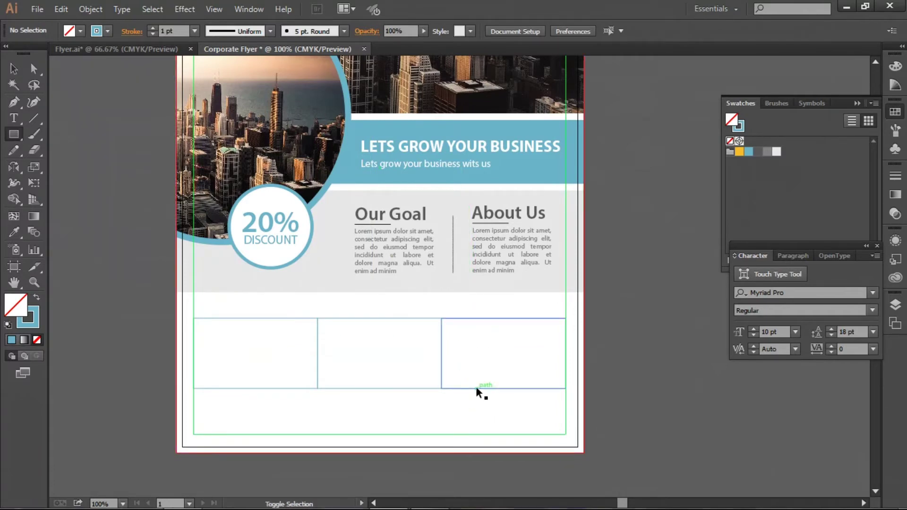
ctrl+click(456, 410)
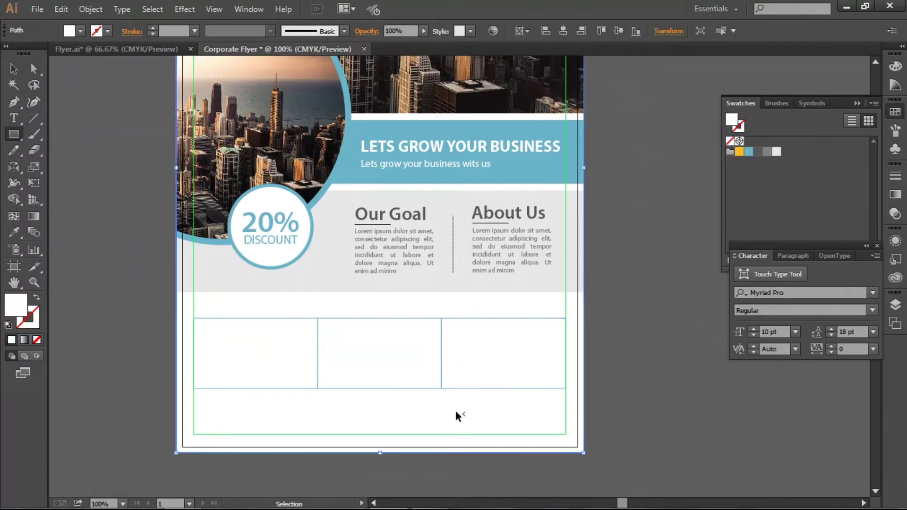
drag(485, 414, 336, 333)
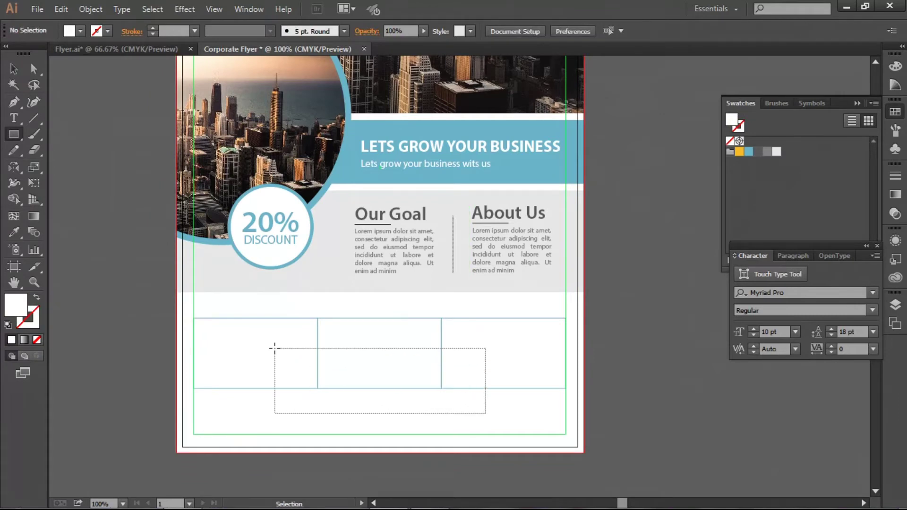
key(ctrl)
drag(368, 318, 368, 313)
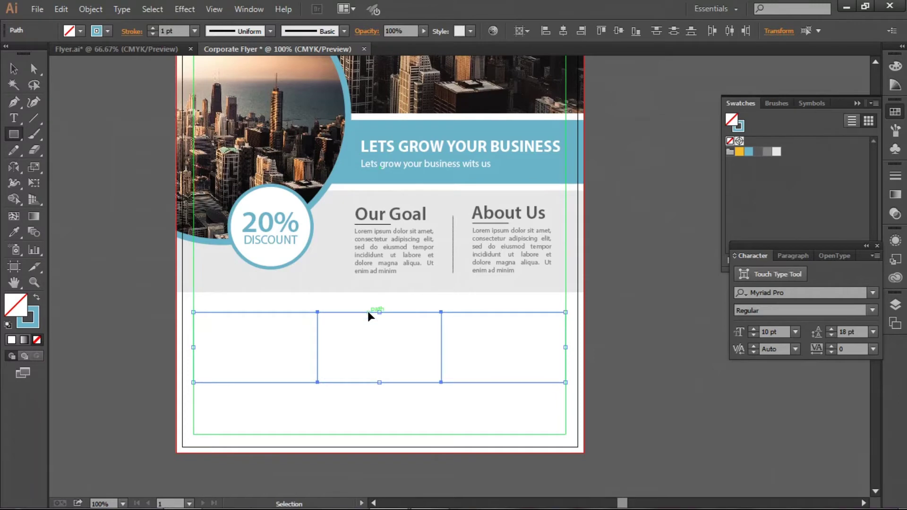
ctrl+click(646, 308)
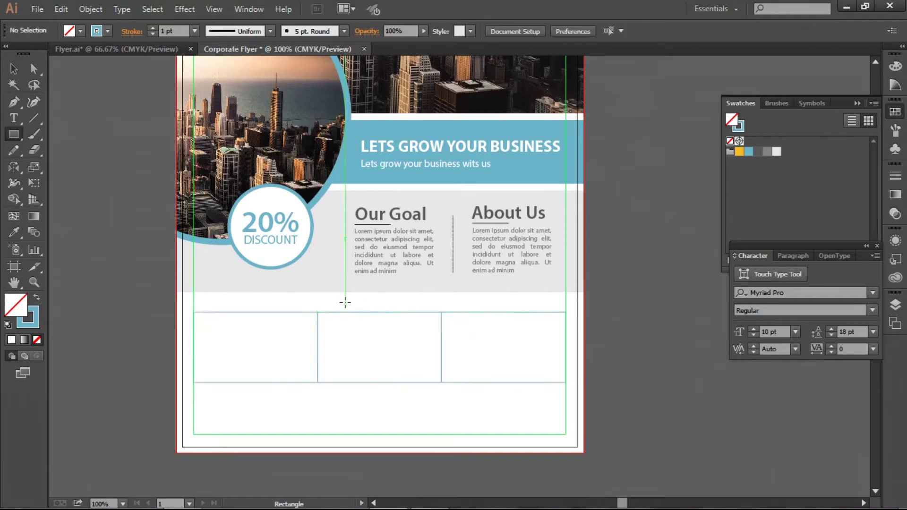
Draw a small blue-filled, unoutlined bar across the middle cell's top edge
drag(343, 301, 431, 317)
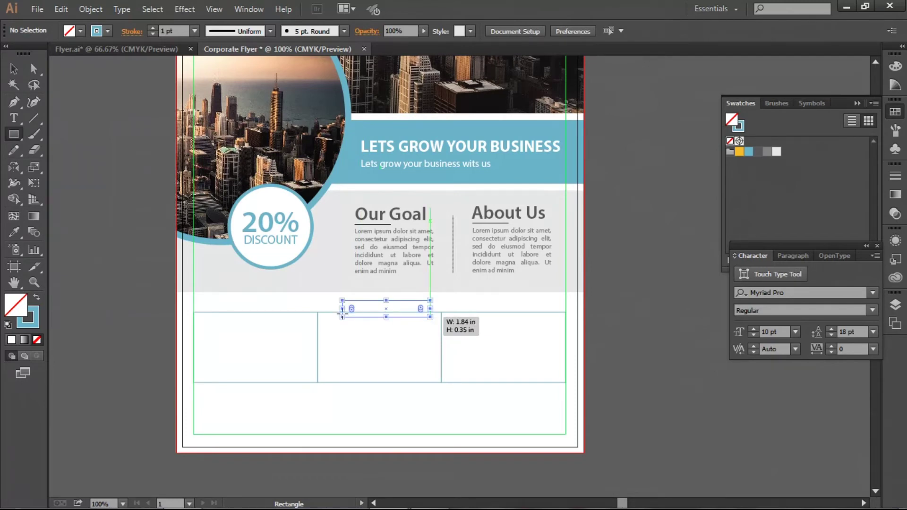
drag(342, 309, 333, 311)
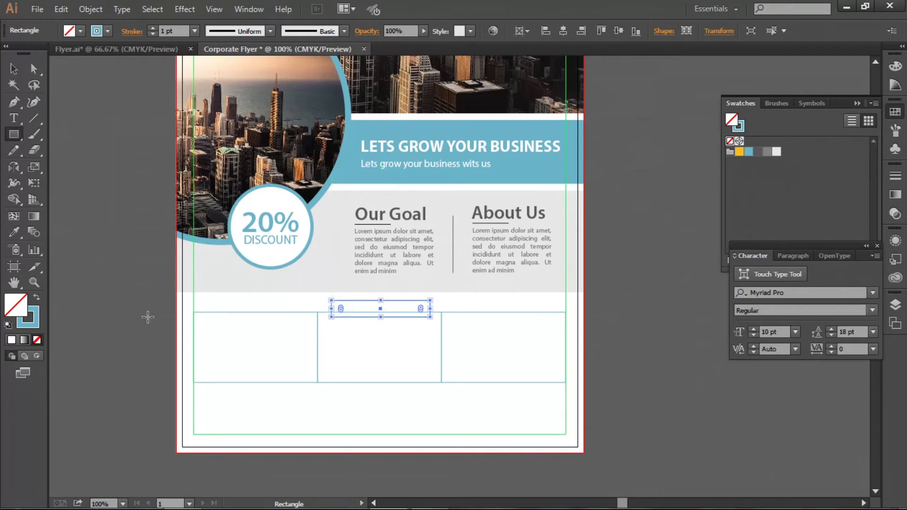
click(36, 297)
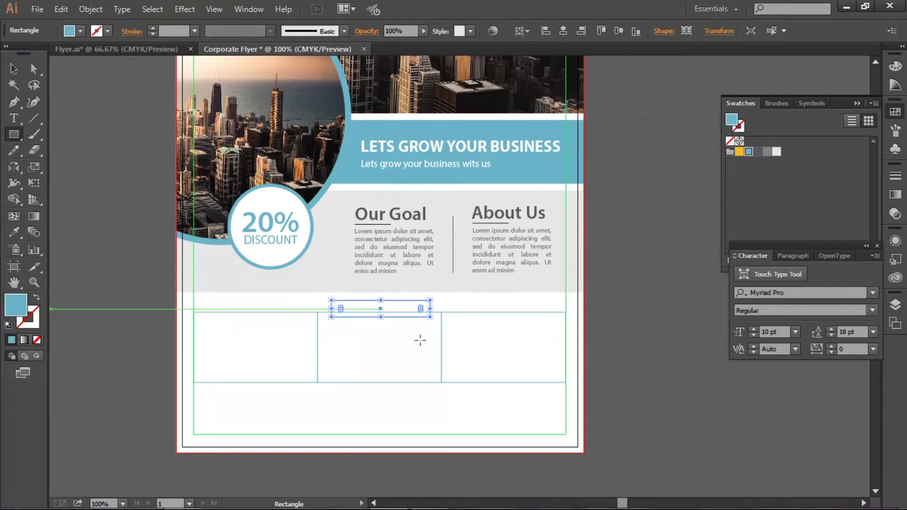
key(v)
ctrl+click(615, 303)
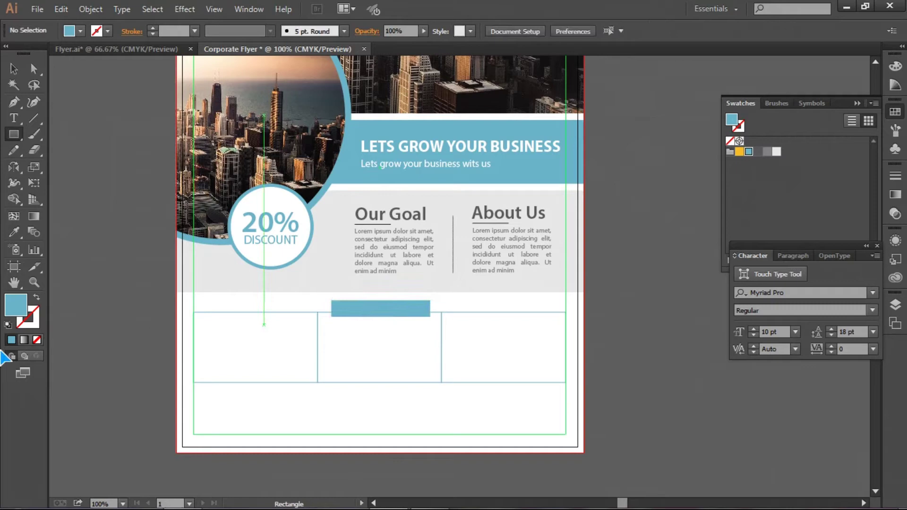
click(14, 118)
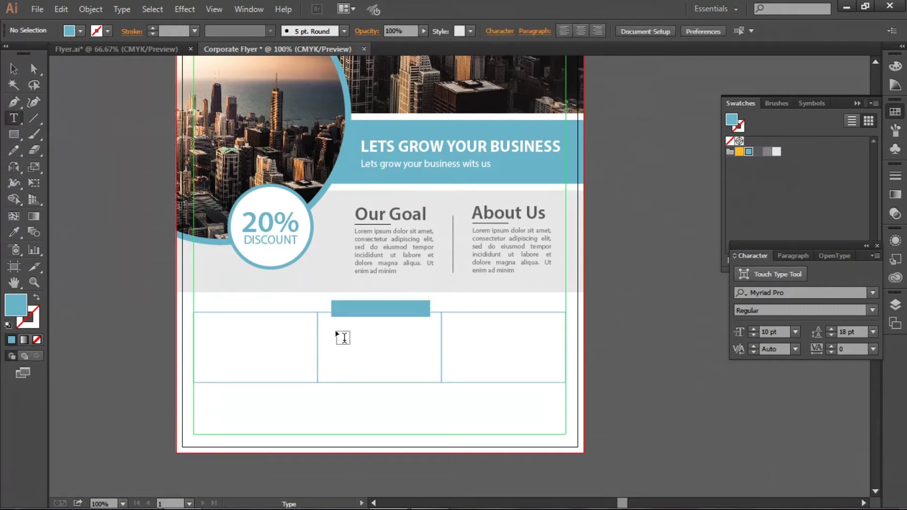
Set the Our Service heading text to 19 pt
click(341, 343)
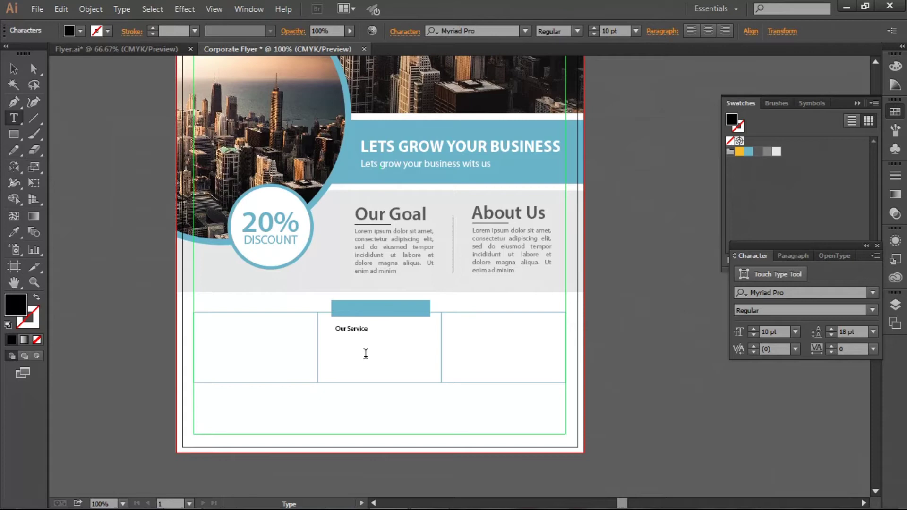
text(Our Service)
drag(376, 333, 331, 331)
text(19)
key(ctrl+z)
click(861, 332)
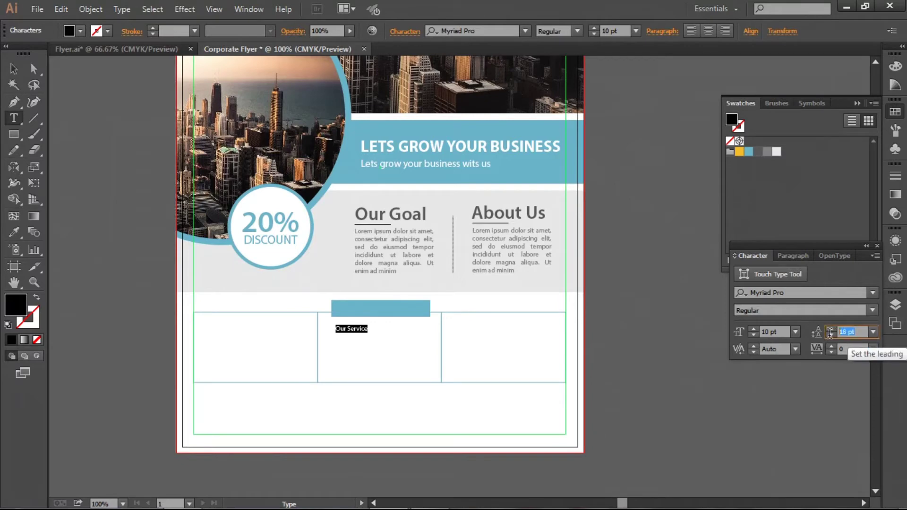
click(780, 333)
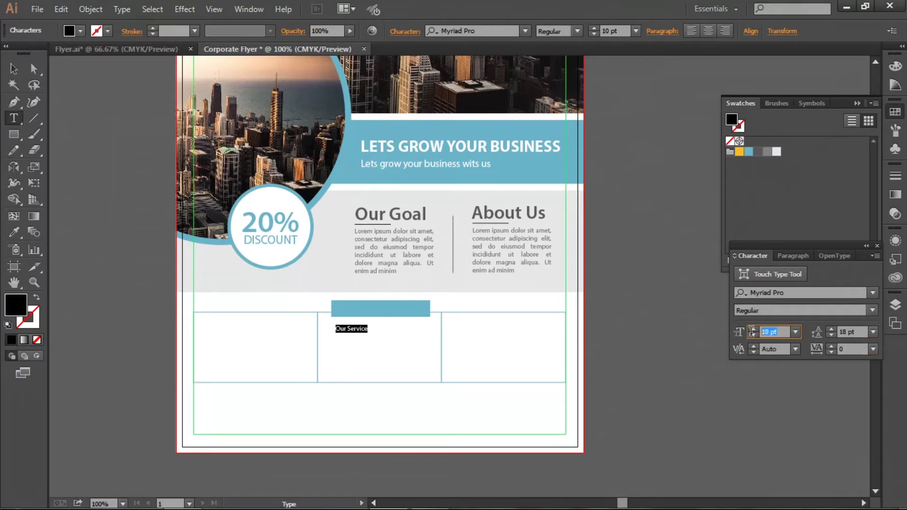
text(19)
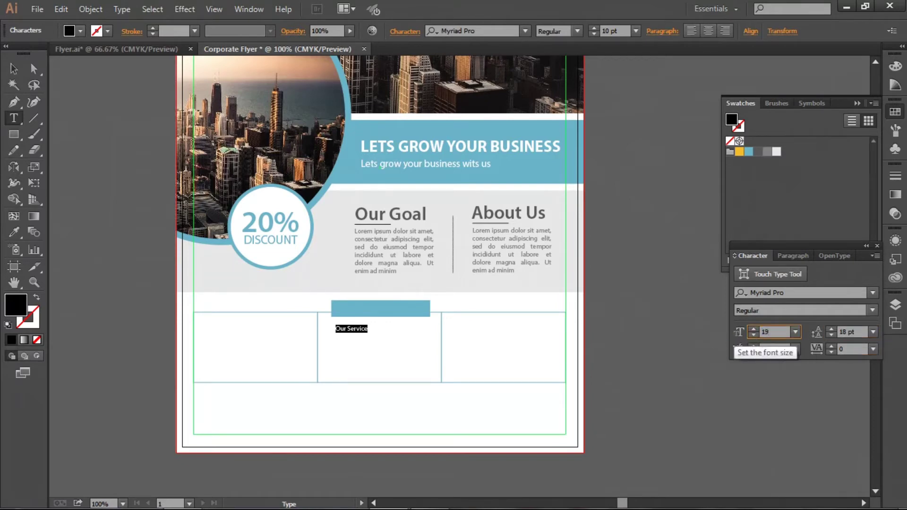
key(Return)
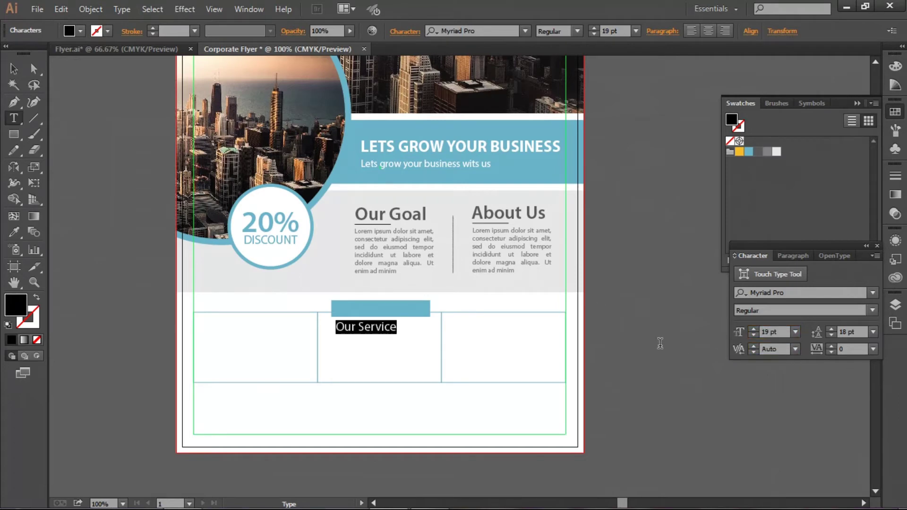
Make Our Service bold and move it onto the blue bar
click(635, 30)
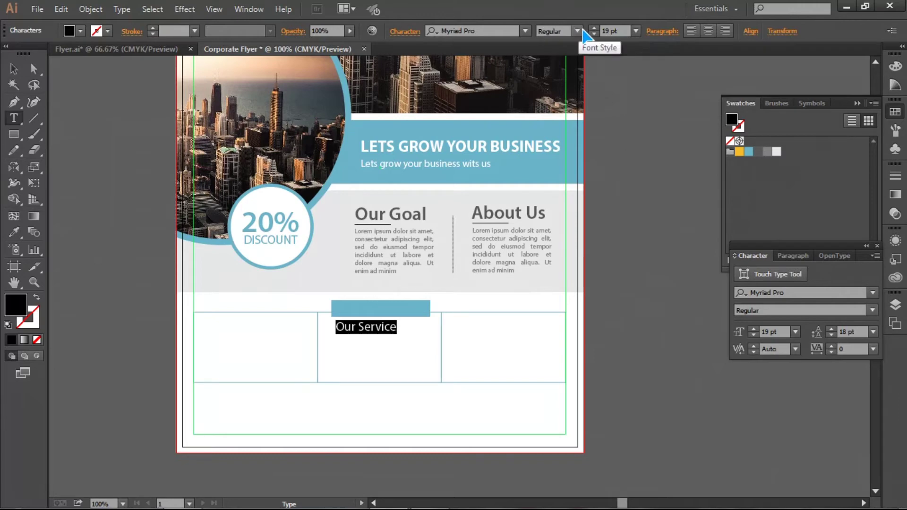
click(873, 311)
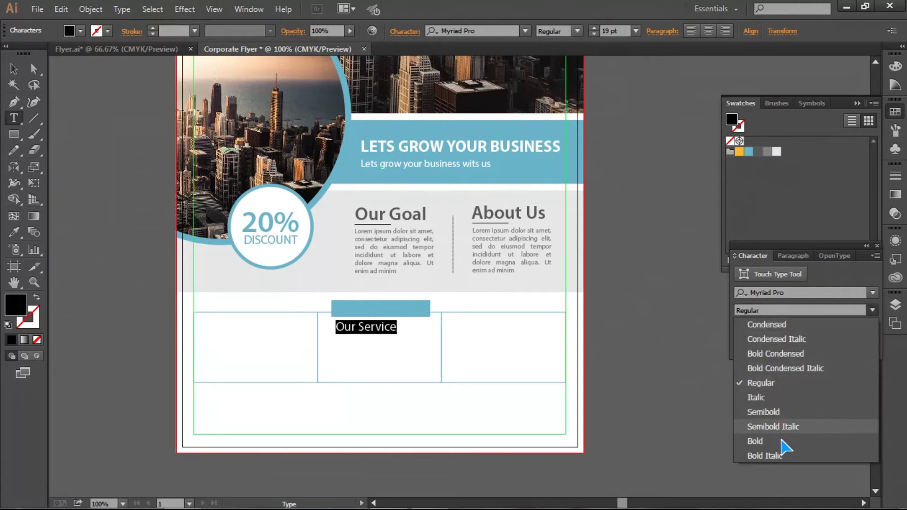
click(756, 441)
drag(373, 335, 383, 315)
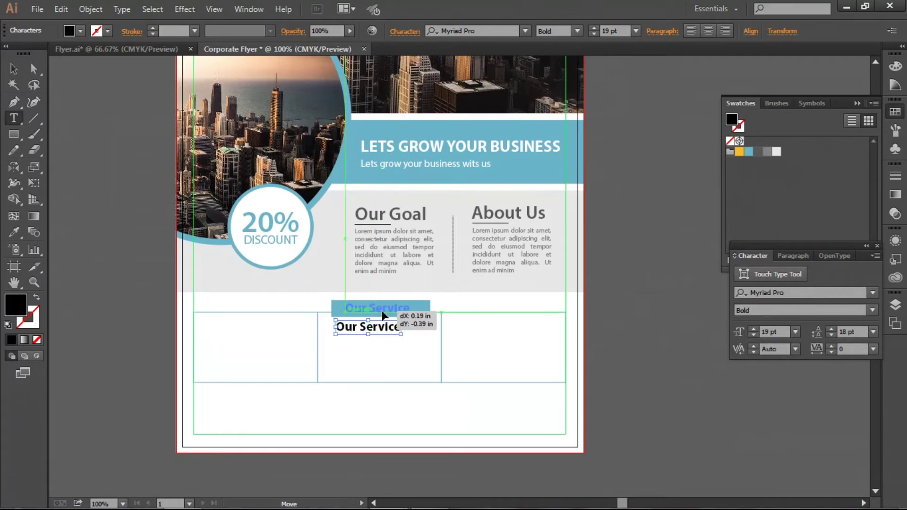
drag(384, 314, 390, 315)
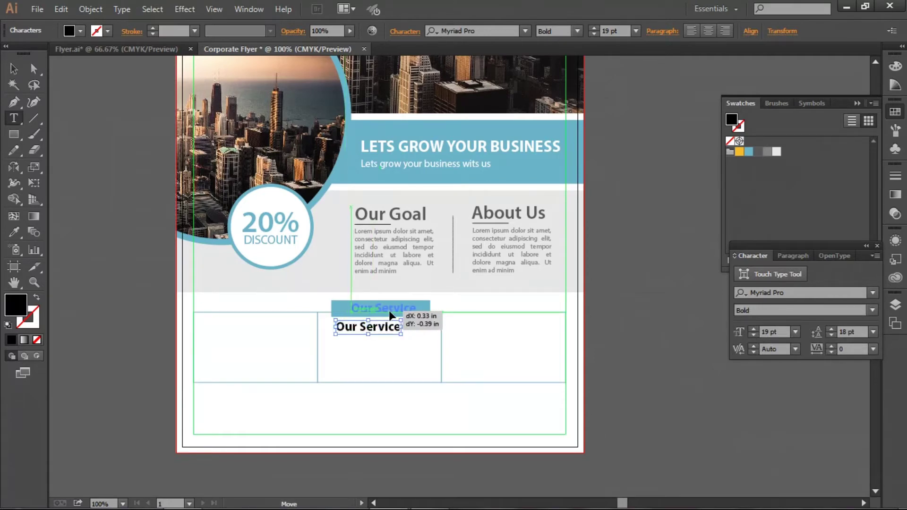
drag(388, 314, 385, 312)
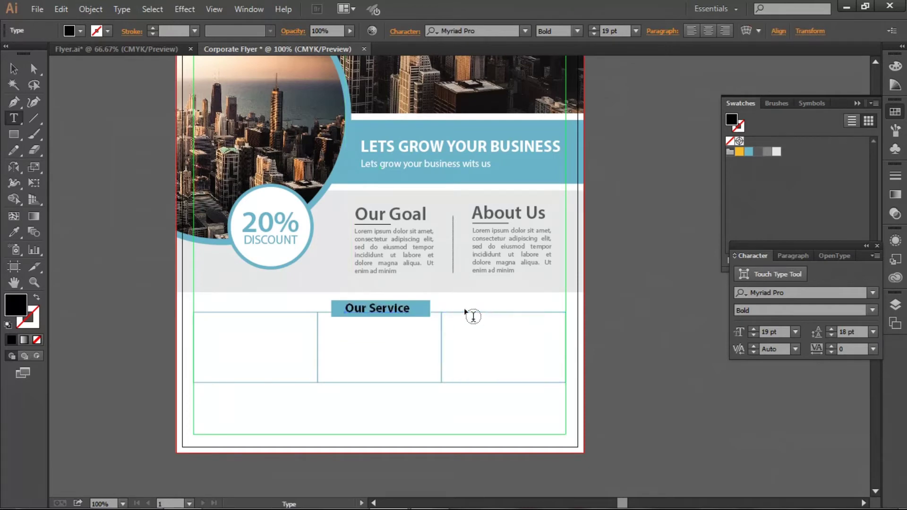
Fill the Our Service text with white (ffffff)
double_click(12, 307)
click(274, 168)
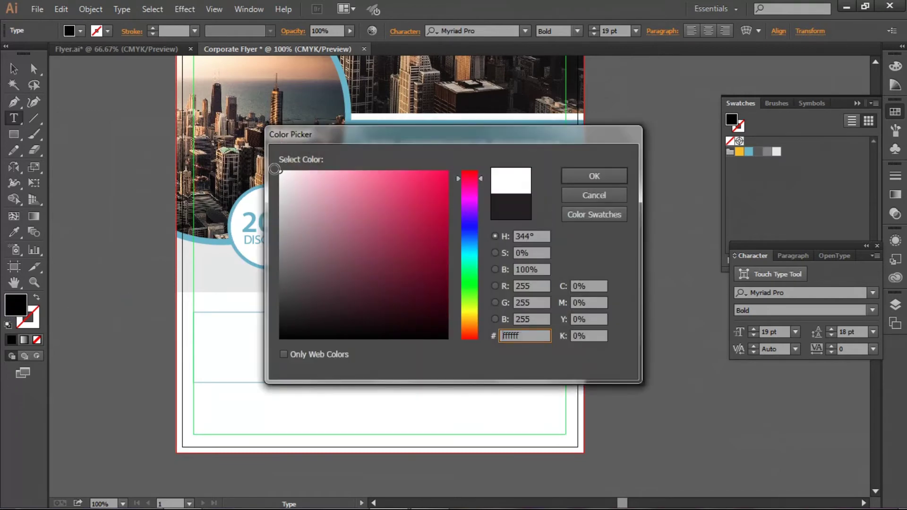
click(594, 176)
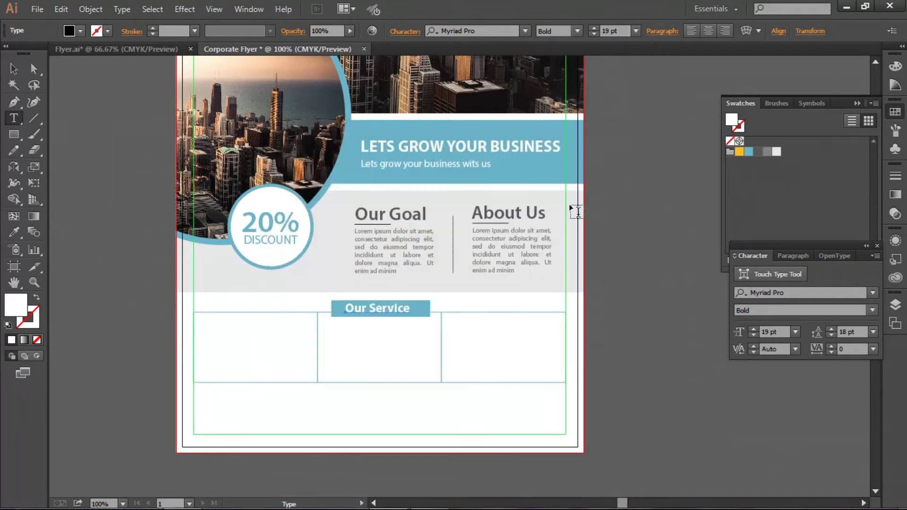
Centre the white Our Service heading on the blue bar
drag(384, 309, 385, 315)
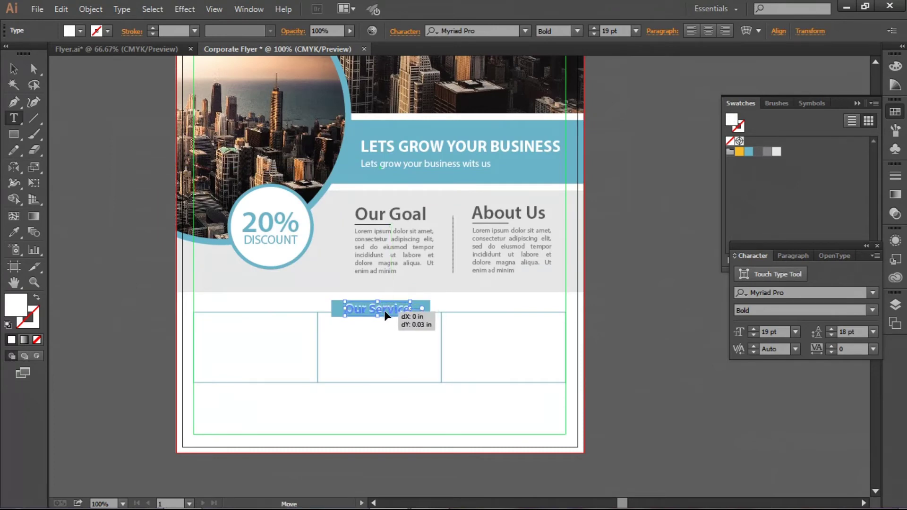
drag(385, 310, 384, 310)
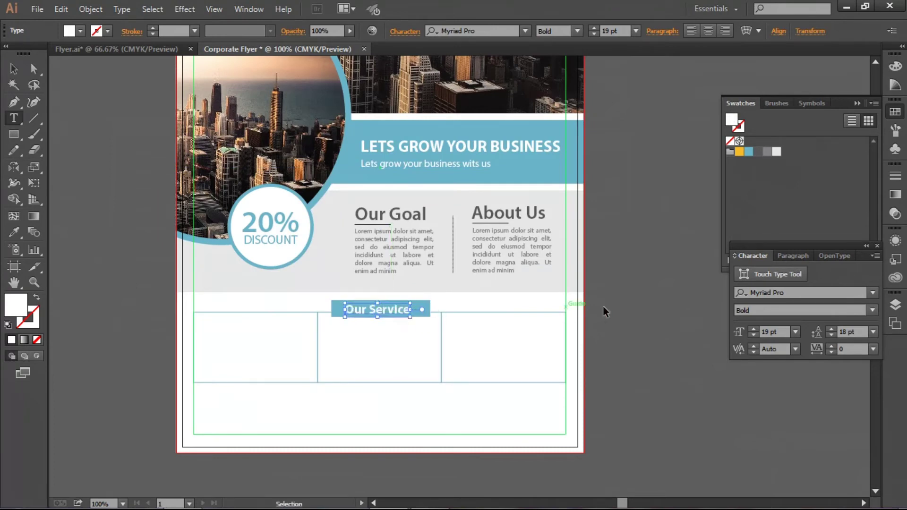
ctrl+click(622, 309)
scroll(623, 310, down, 1)
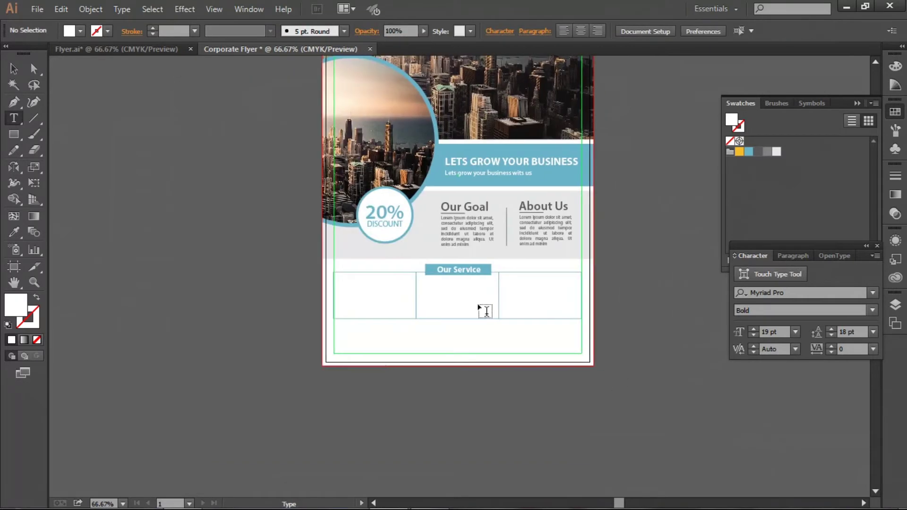
scroll(505, 217, up, 1)
ctrl+click(440, 222)
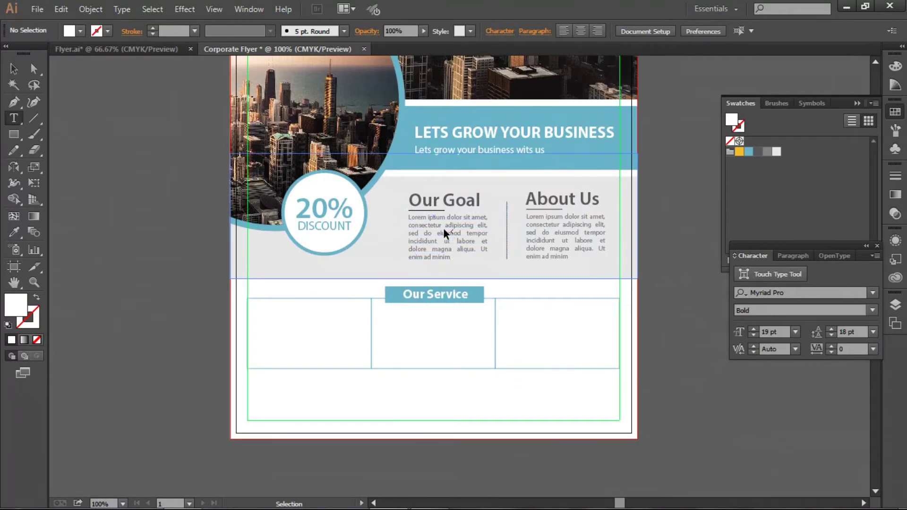
Move the Our Goal paragraph and its underline to the left
ctrl+click(703, 286)
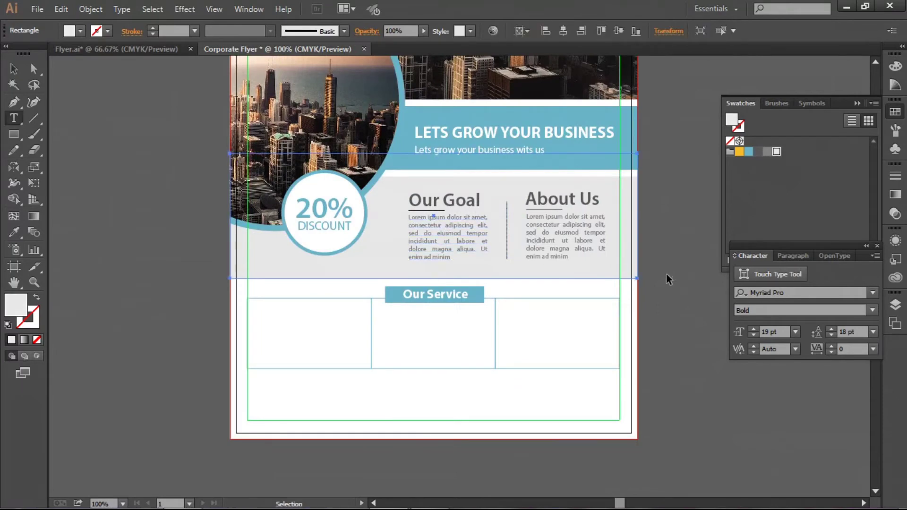
ctrl+click(474, 247)
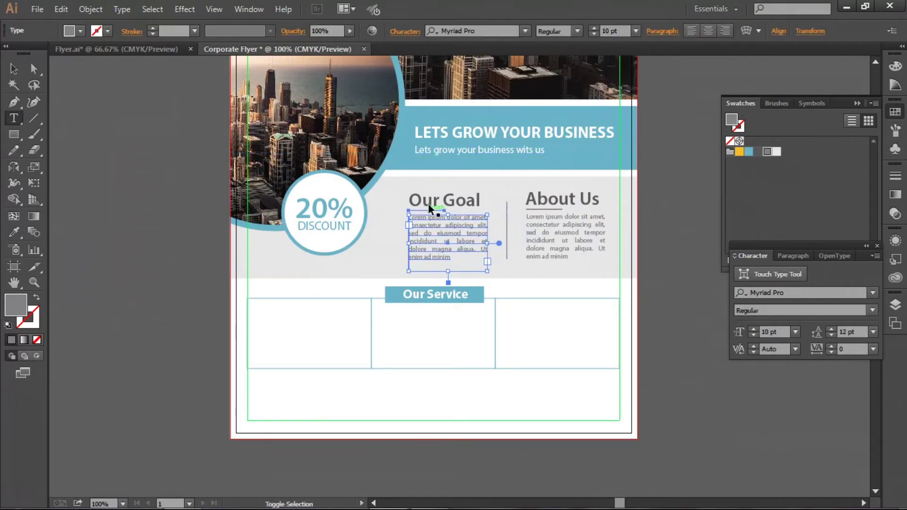
ctrl+shift+click(428, 203)
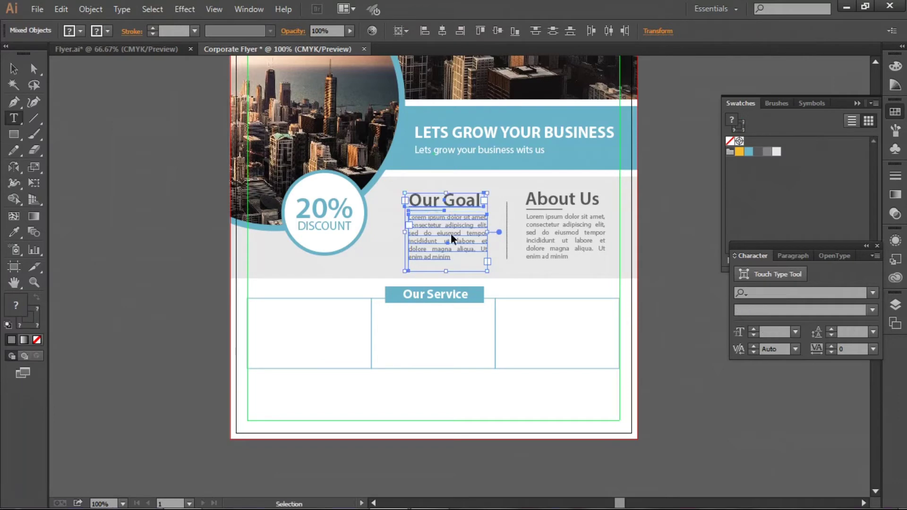
drag(451, 233, 436, 233)
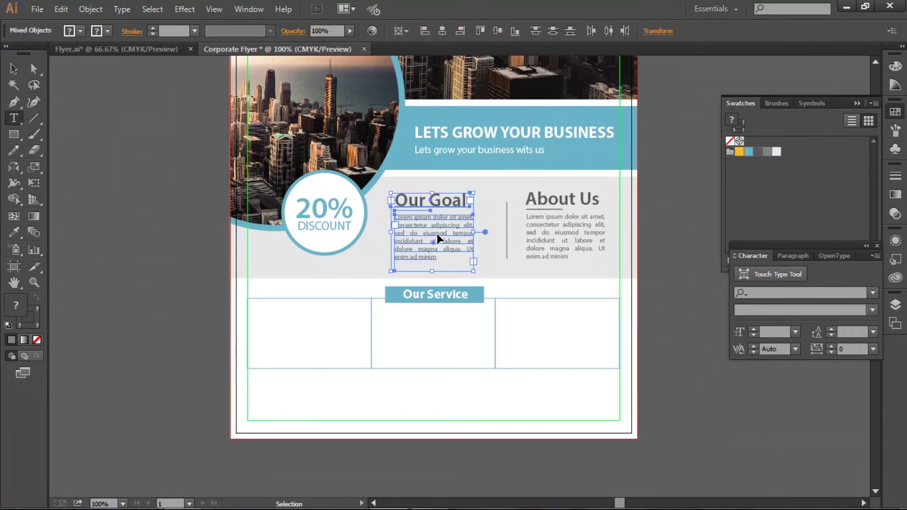
Shift the dashed divider line a little to the left
drag(507, 230, 500, 229)
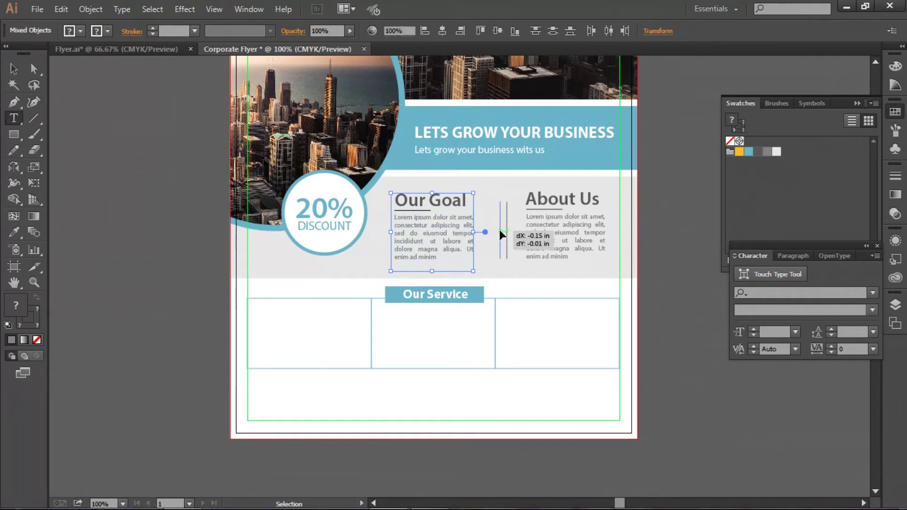
click(646, 237)
key(t)
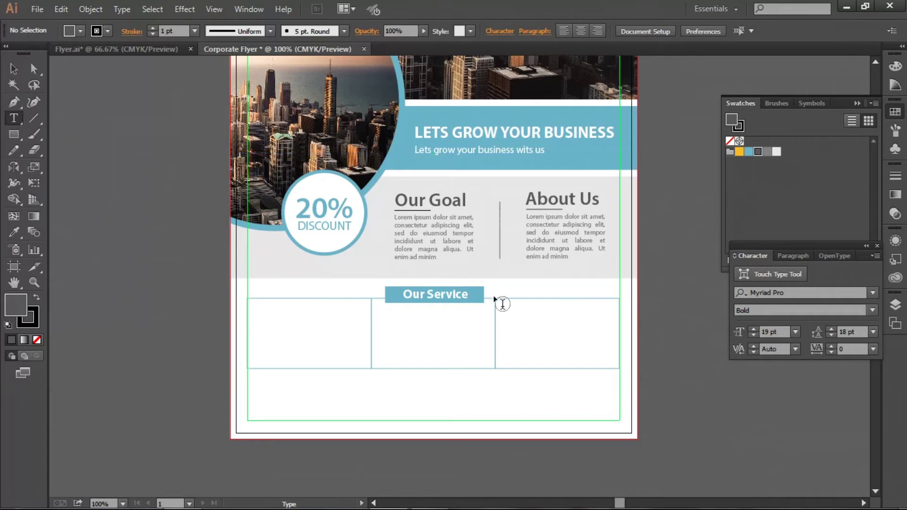
key(ctrl)
drag(498, 243, 497, 242)
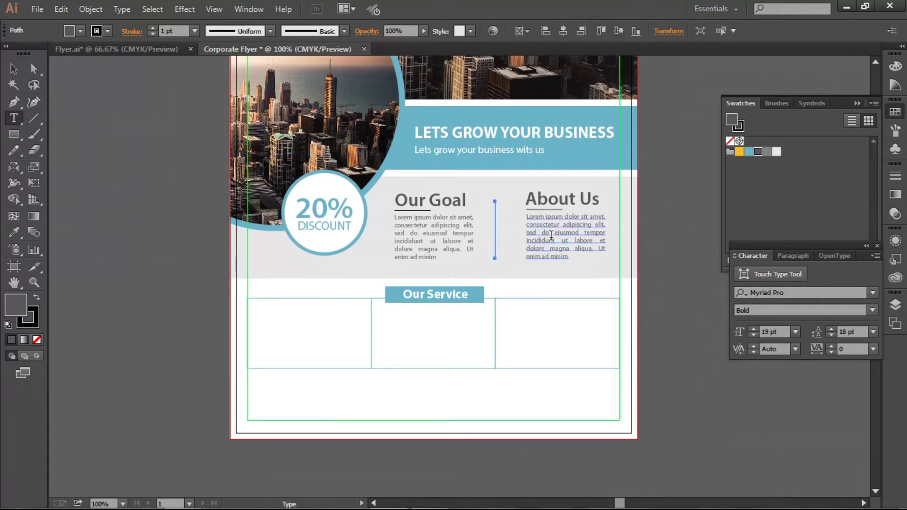
Move the About Us heading and body text left toward the divider
click(561, 227)
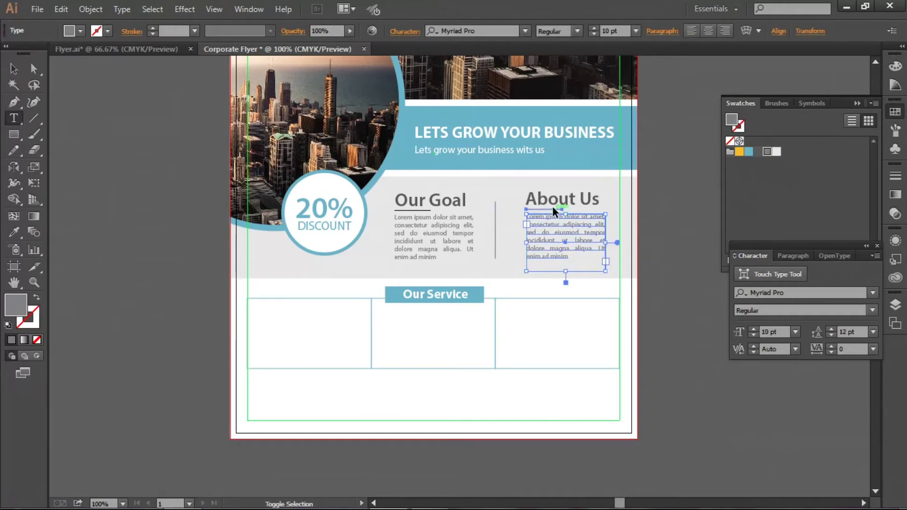
shift+click(552, 206)
drag(552, 236, 546, 236)
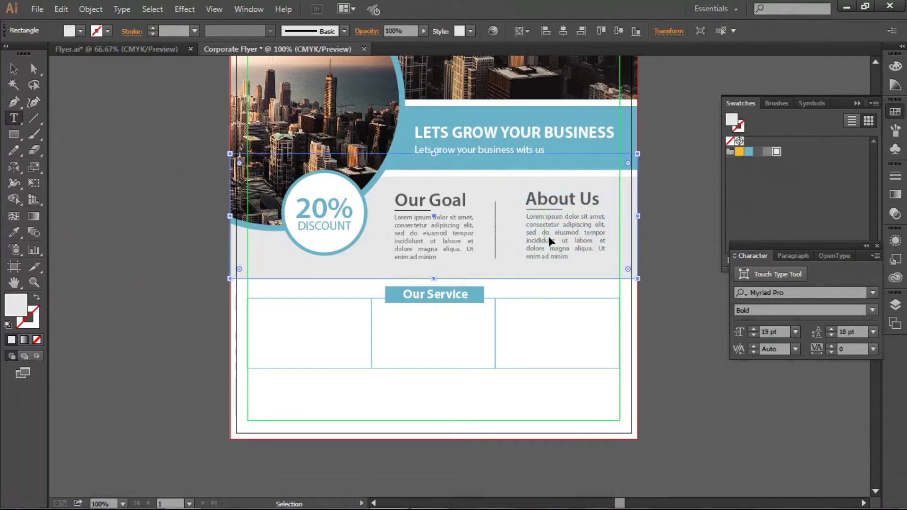
click(556, 235)
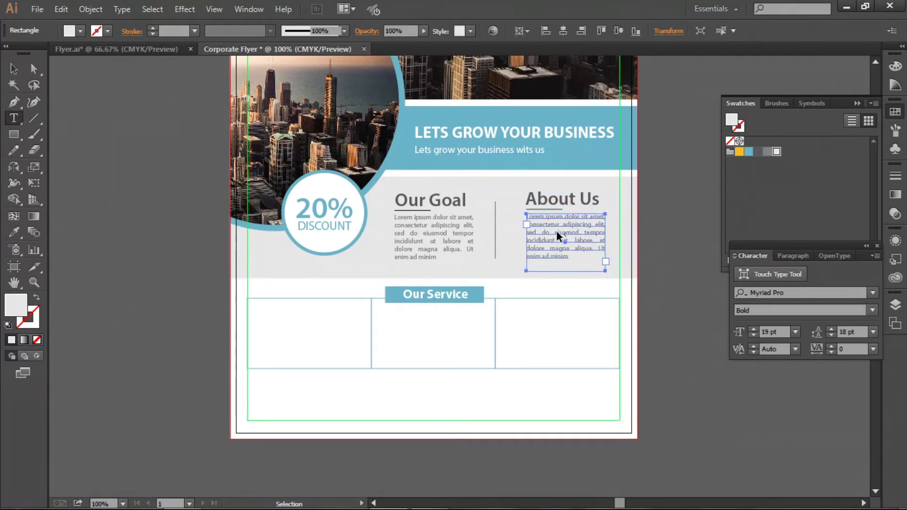
shift+click(551, 205)
drag(555, 220, 547, 221)
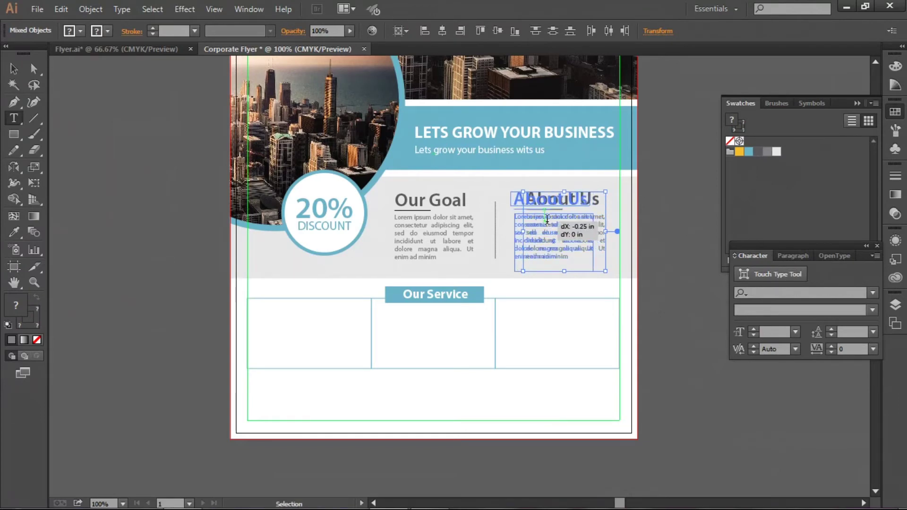
drag(546, 220, 546, 220)
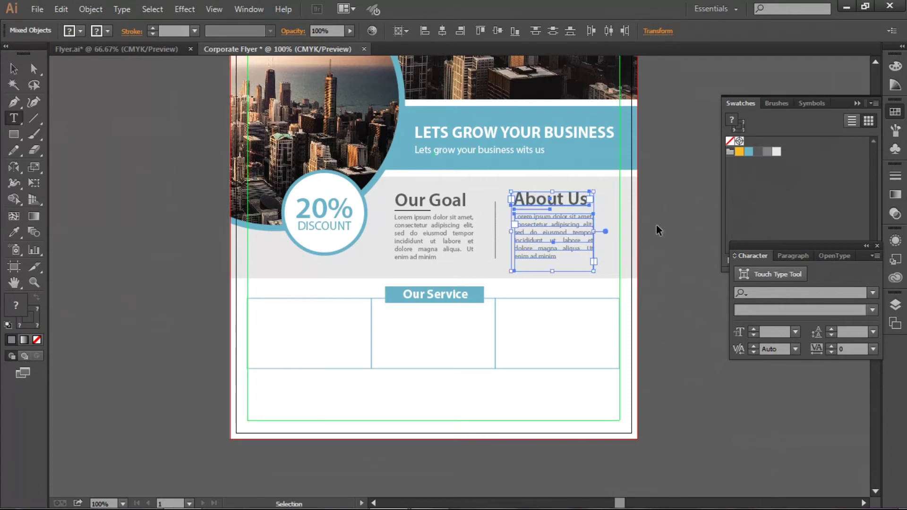
ctrl+click(655, 228)
Nudge the About Us heading one step right and zoom out to the whole flyer
ctrl+click(580, 203)
key(Right)
key(Right)
key(Right)
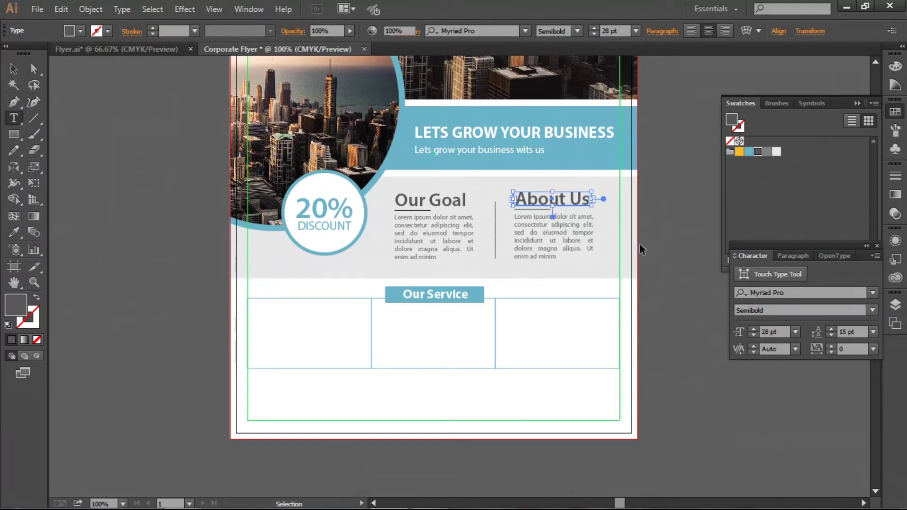
ctrl+click(651, 330)
key(ctrl+minus)
scroll(651, 330, up, 2)
scroll(661, 373, right, 1)
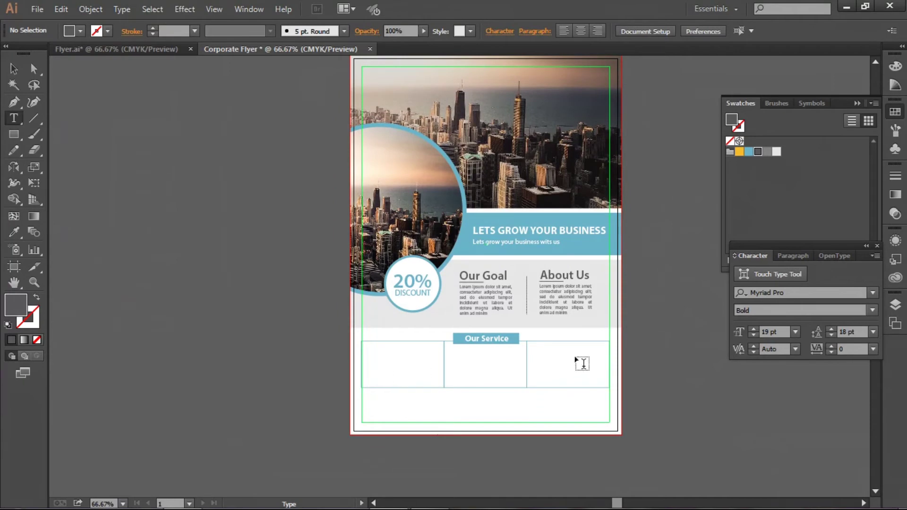
Add a 'Service Name' text frame in the first service cell
key(v)
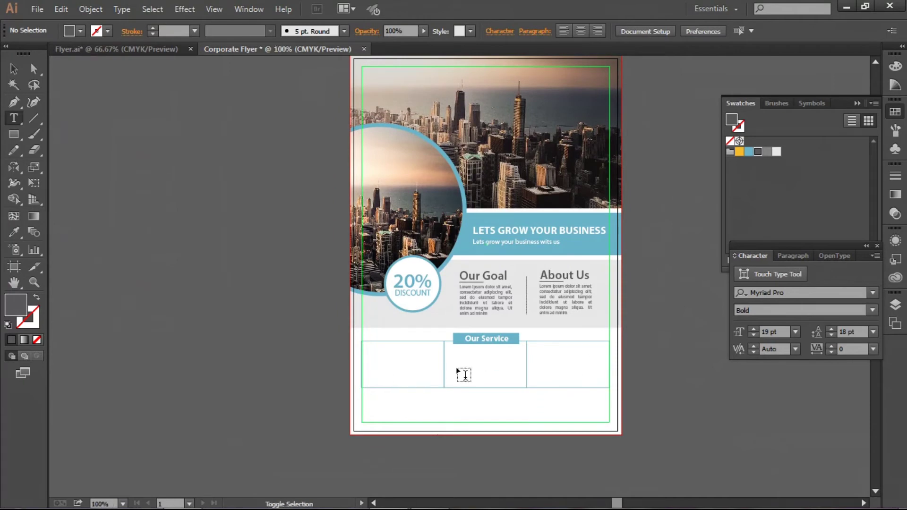
scroll(456, 367, up, 2)
scroll(338, 348, up, 1)
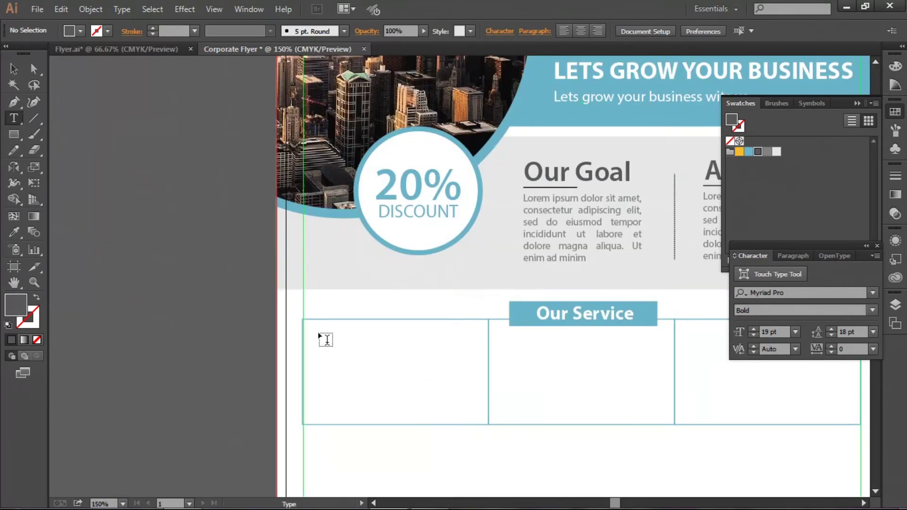
drag(318, 334, 455, 355)
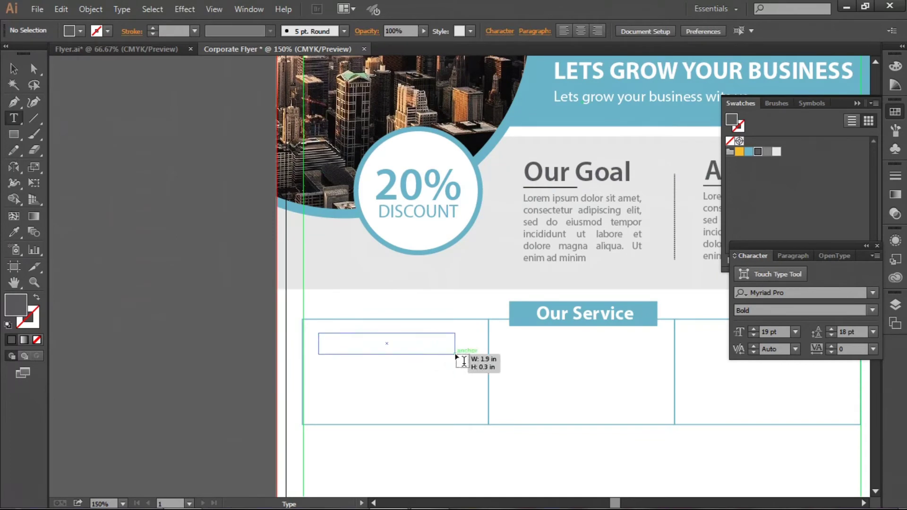
drag(456, 355, 458, 355)
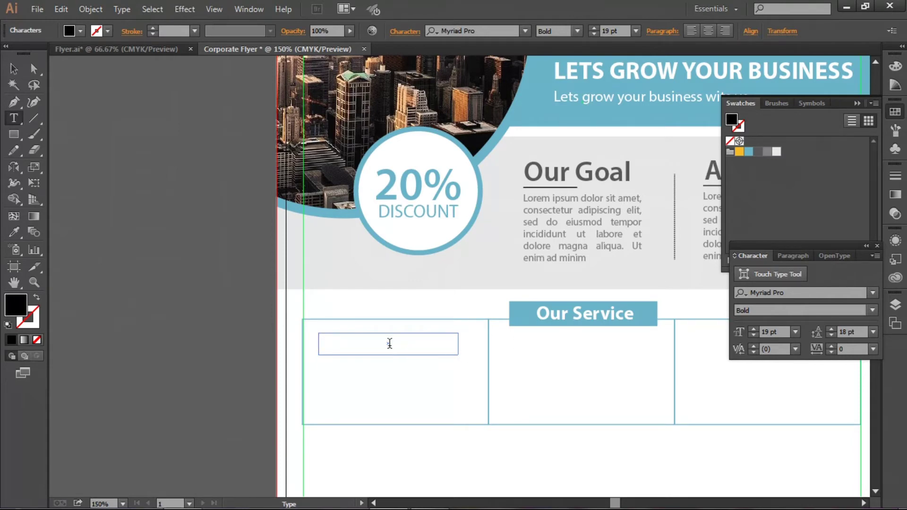
text(Service N)
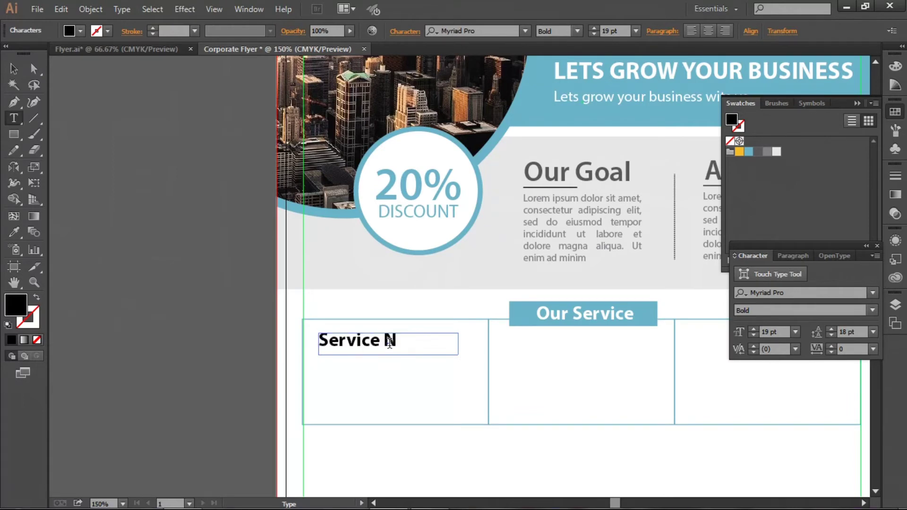
text(ame)
key(Escape)
Duplicate Service Name just below itself and make the copy's frame taller
mouse_move(364, 344)
mouse_down()
mouse_move(366, 367)
mouse_move(364, 359)
mouse_up()
key(t)
triple_click(364, 360)
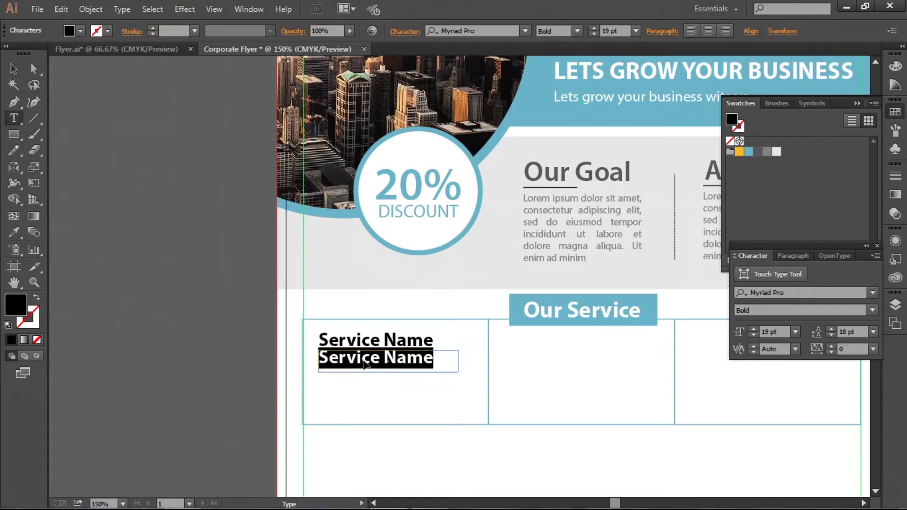
key(ctrl)
drag(388, 373, 388, 411)
click(423, 399)
key(ctrl+a)
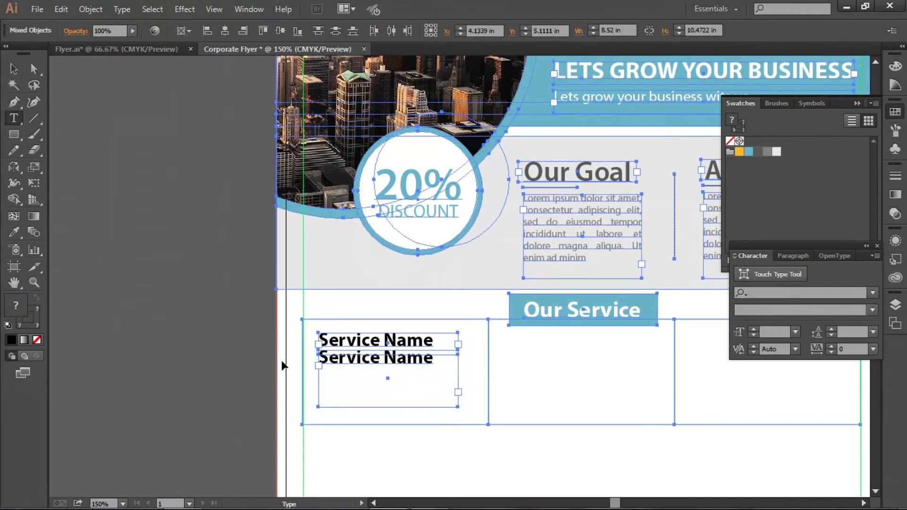
click(152, 330)
key(t)
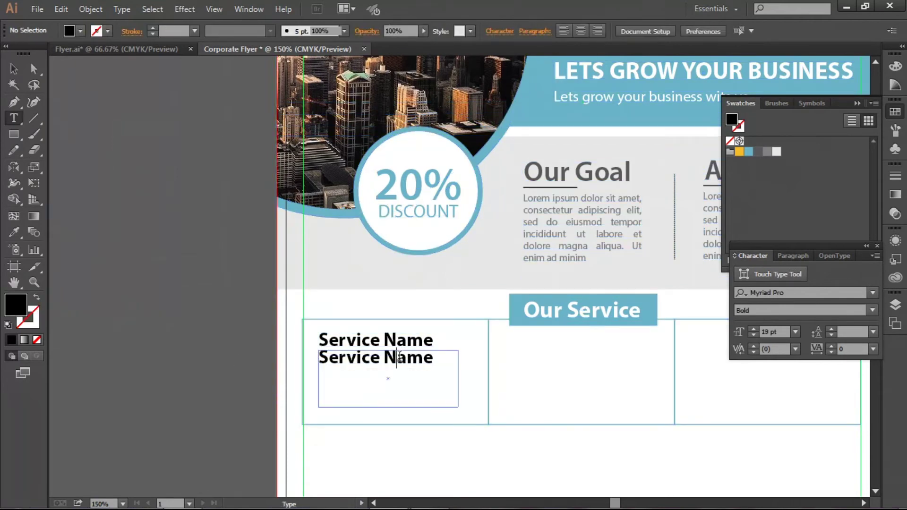
Set the second Service Name line to 10 pt Regular
triple_click(399, 357)
click(615, 31)
text(10)
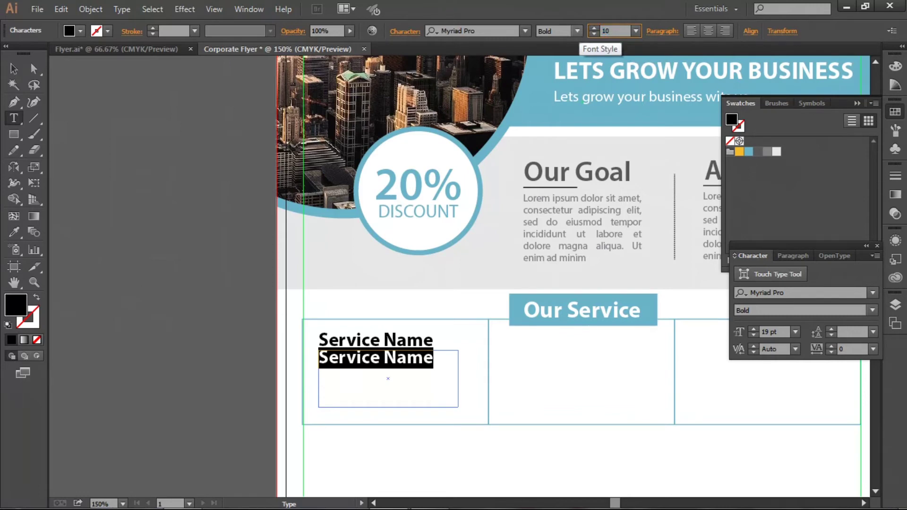
key(Return)
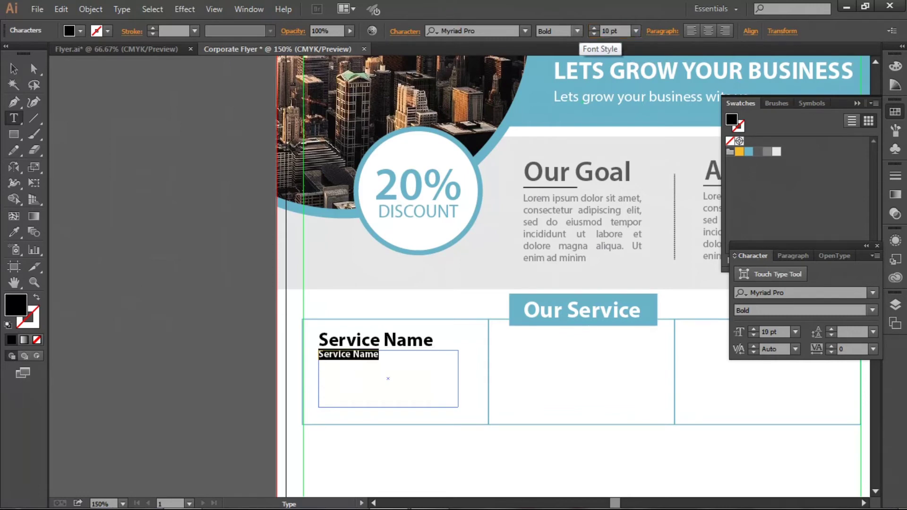
click(580, 32)
click(572, 101)
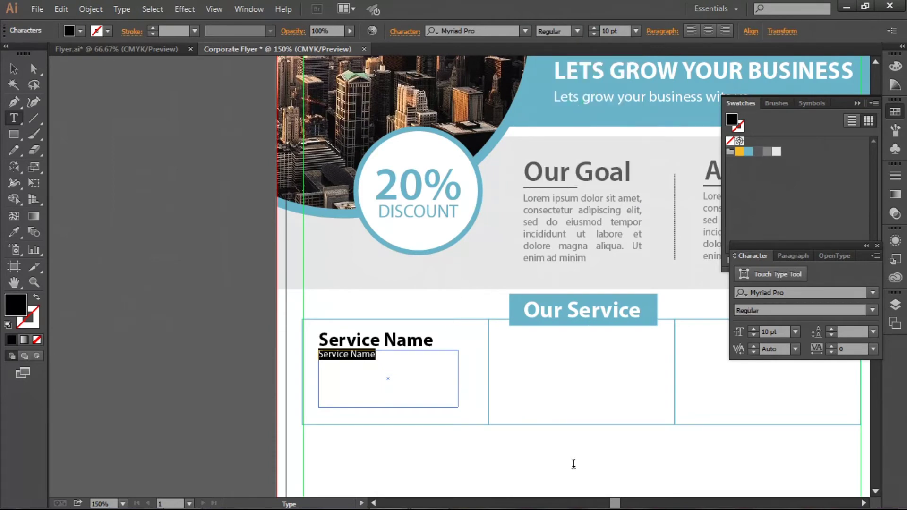
Paste a longer run of lorem ipsum from Notepad into the box and justify it with the last line left-aligned
click(429, 495)
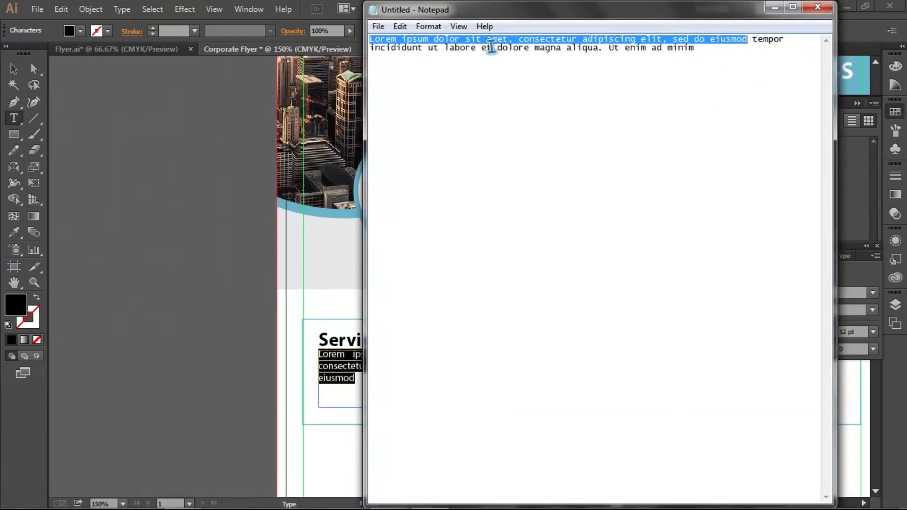
drag(496, 49, 349, 27)
key(ctrl+c)
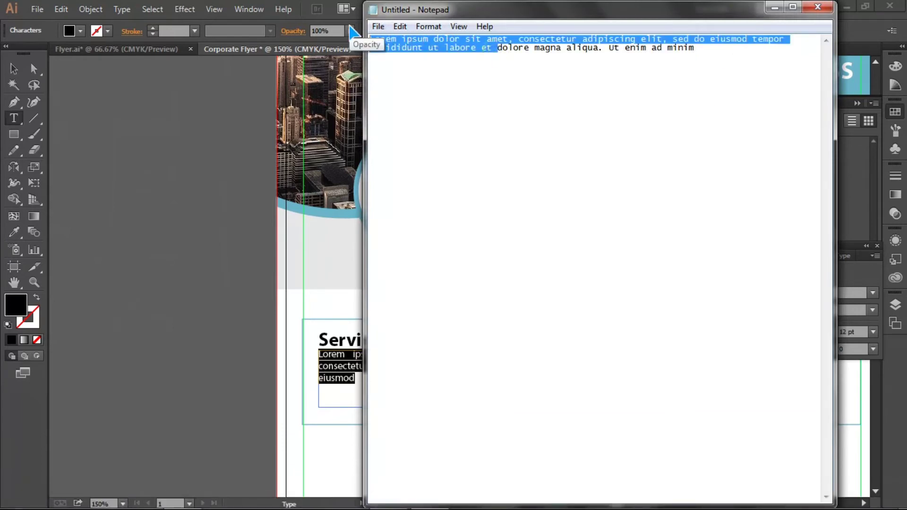
click(775, 6)
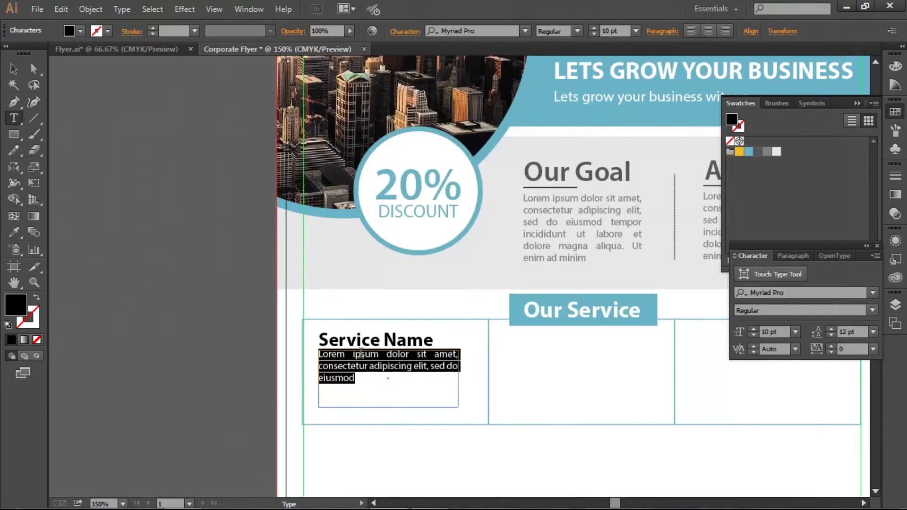
key(ctrl+v)
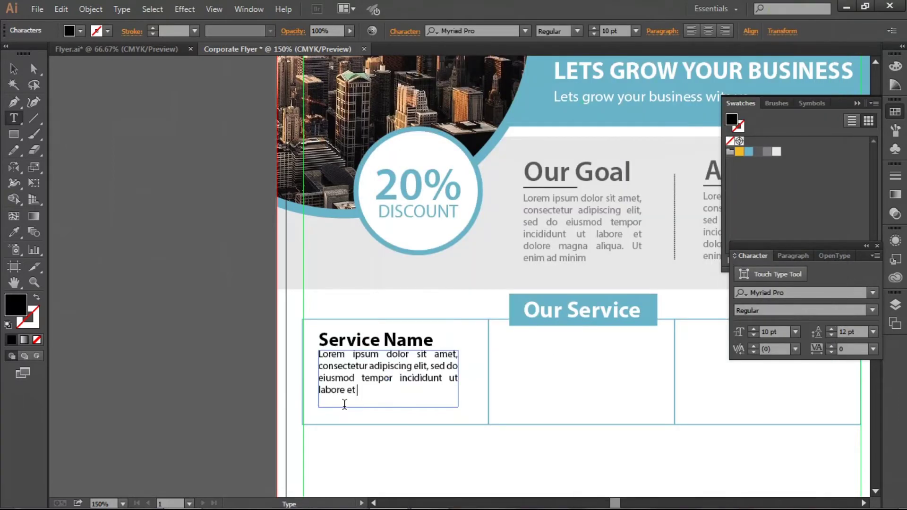
key(ctrl+a)
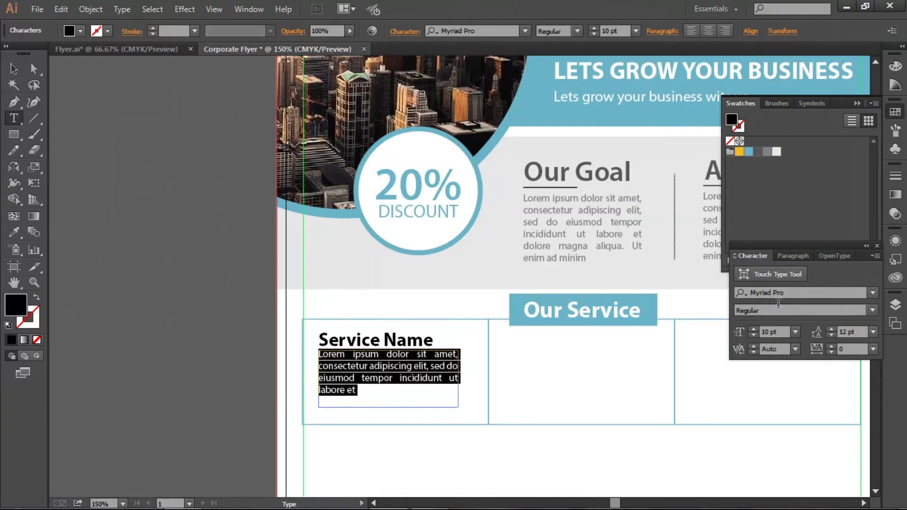
click(797, 255)
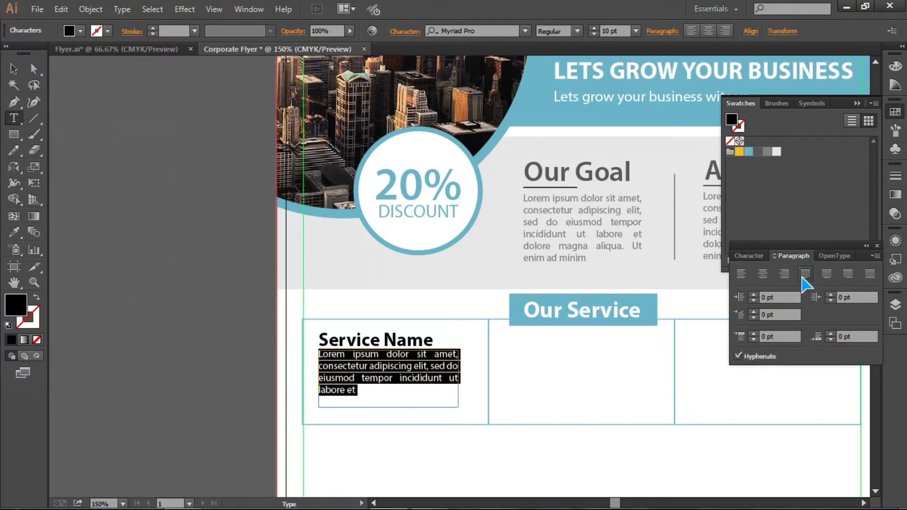
ctrl+click(204, 282)
Position the body text frame just beneath the Service Name heading
ctrl+click(383, 382)
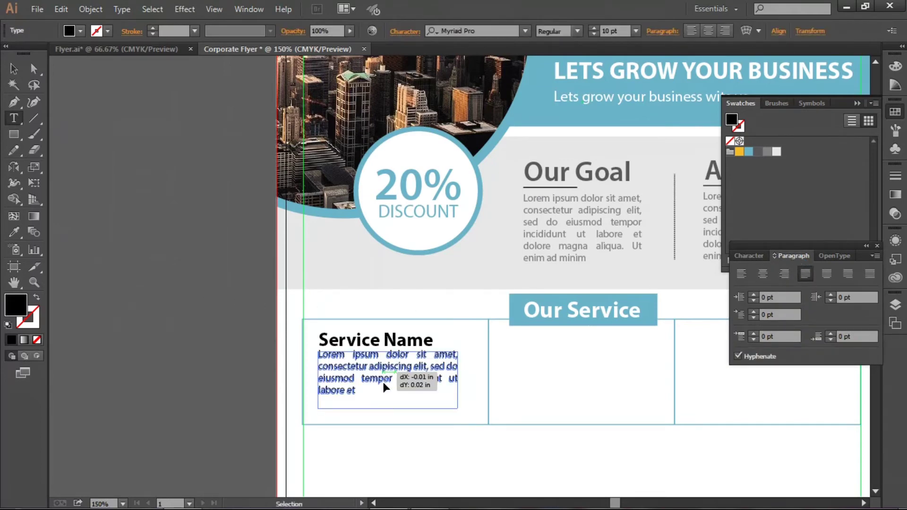
ctrl+shift+click(383, 382)
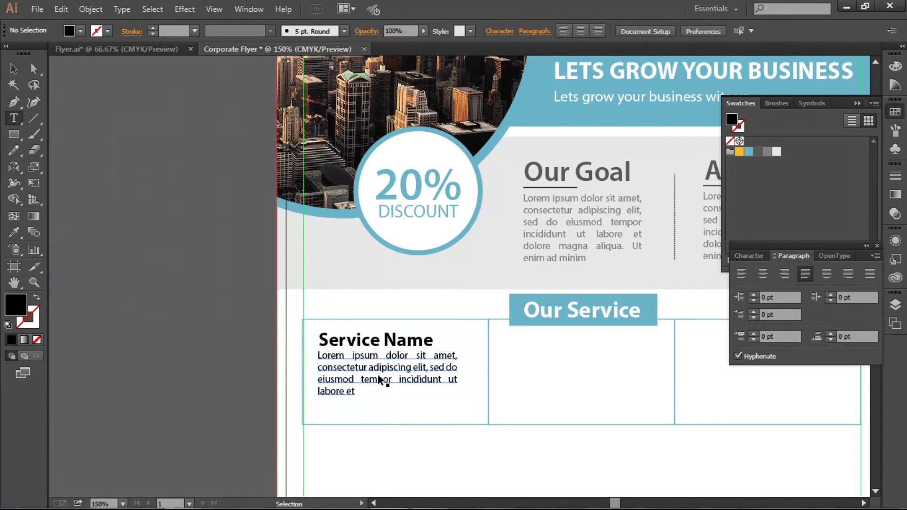
drag(378, 375, 380, 379)
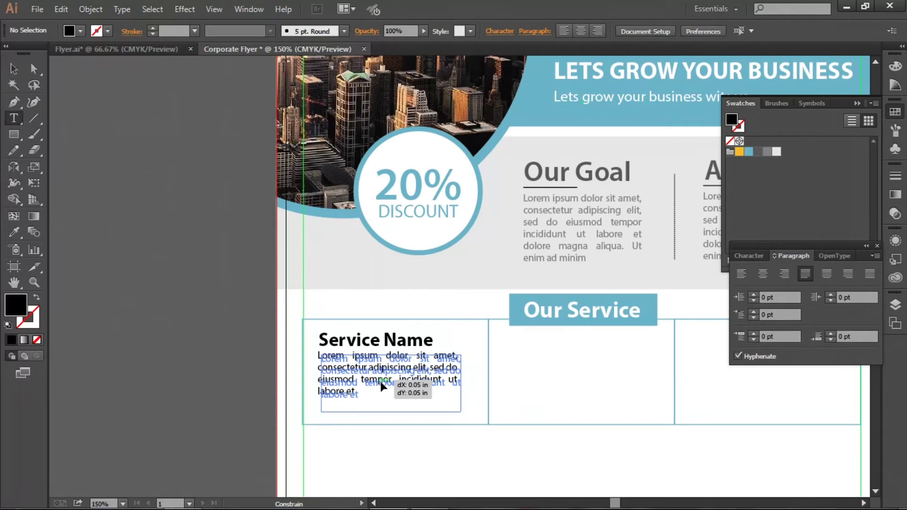
drag(381, 381, 381, 381)
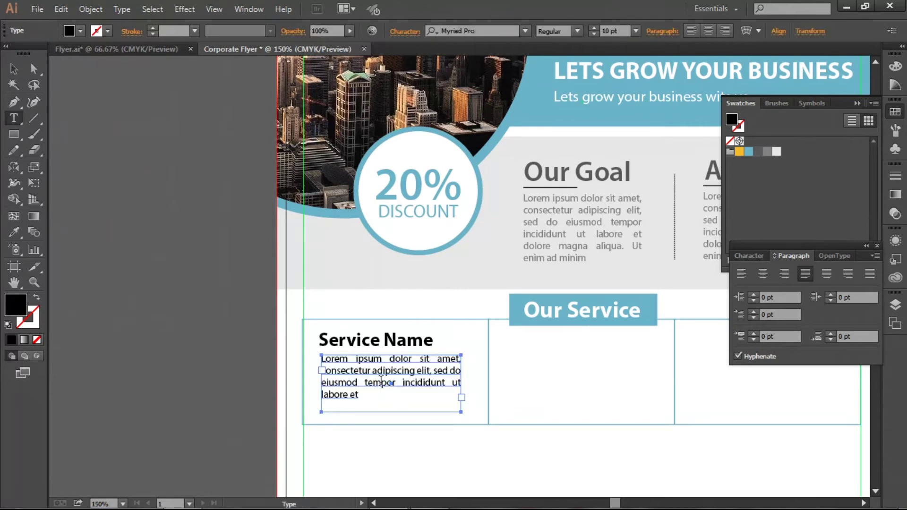
click(223, 351)
drag(355, 390, 352, 393)
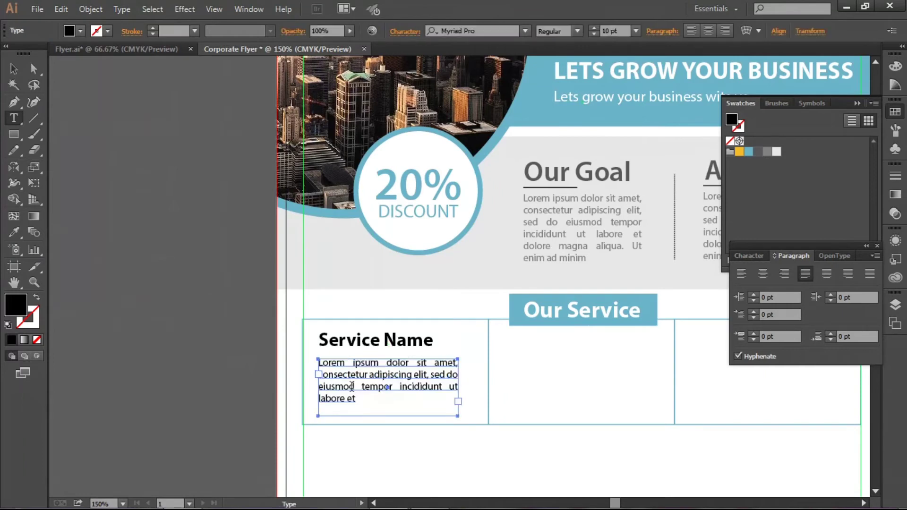
click(115, 311)
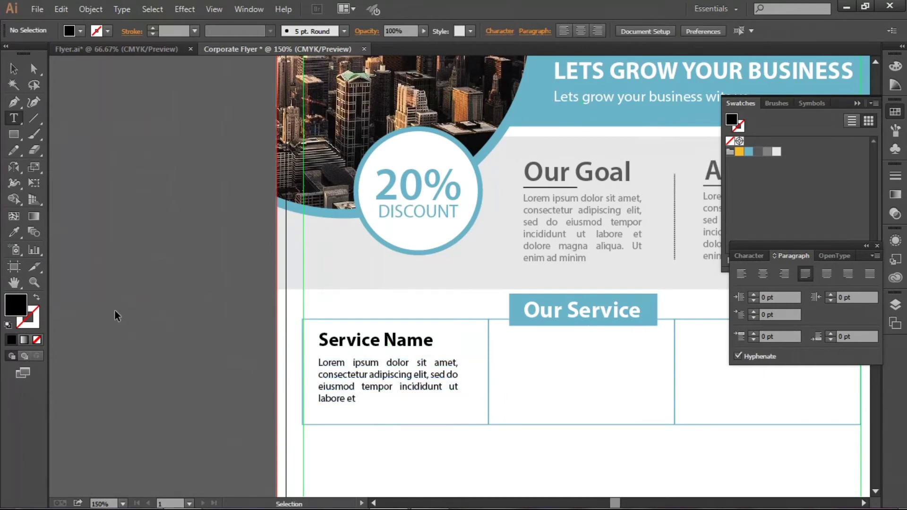
Move the Service Name heading down closer to the body text
drag(373, 349, 370, 354)
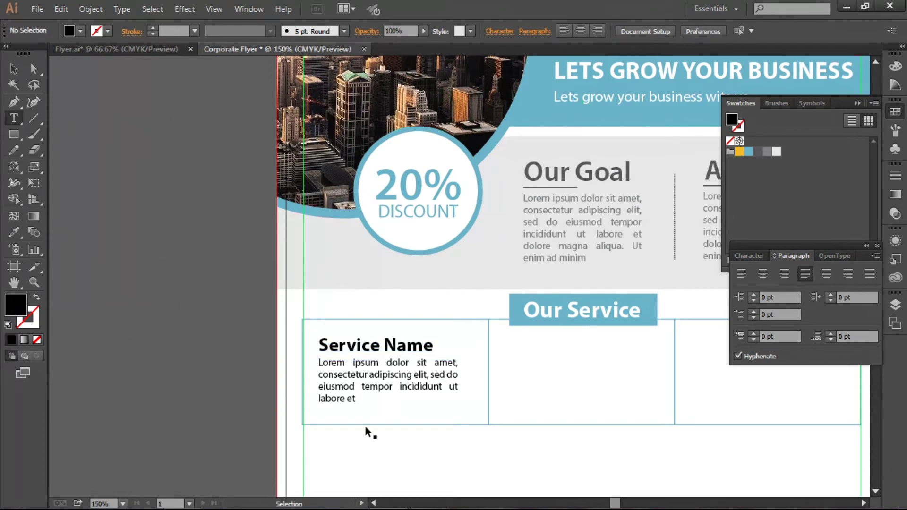
key(ctrl+minus)
drag(472, 426, 461, 396)
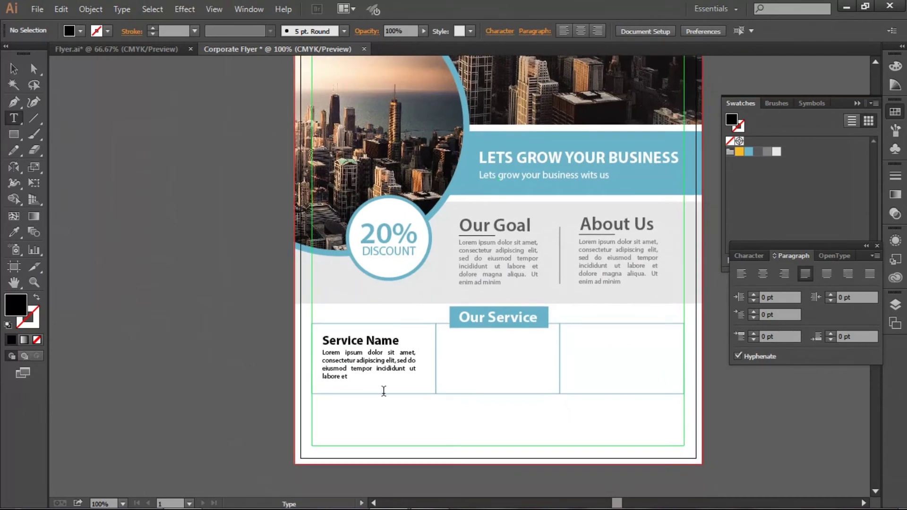
Colour the lorem ipsum body text and the Service Name heading grey
drag(348, 378, 318, 353)
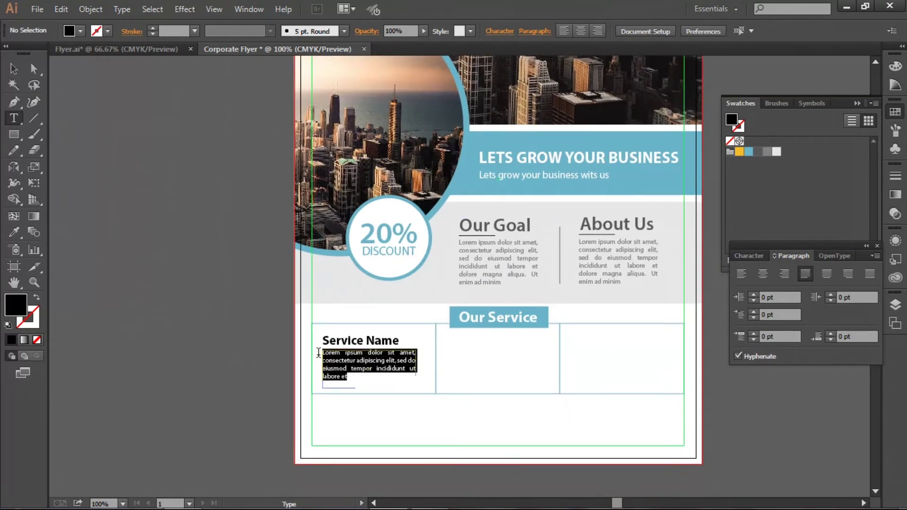
click(768, 154)
ctrl+click(373, 341)
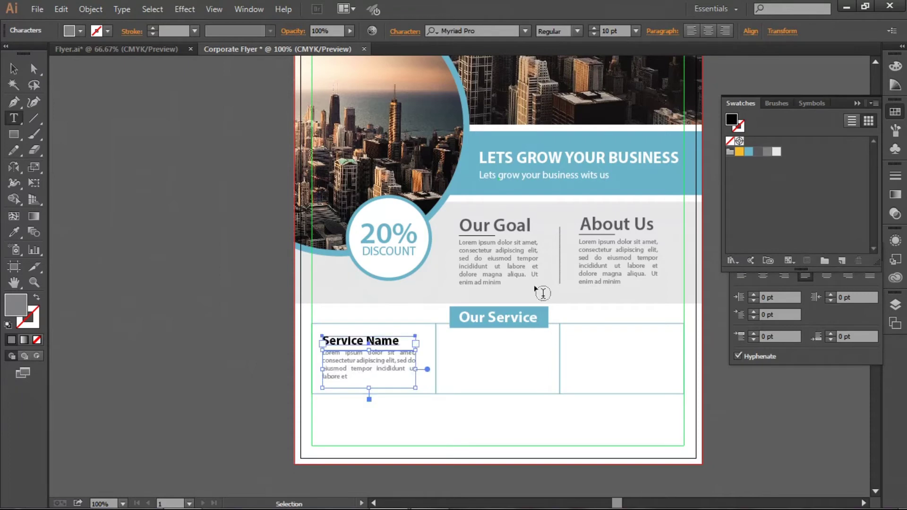
click(758, 151)
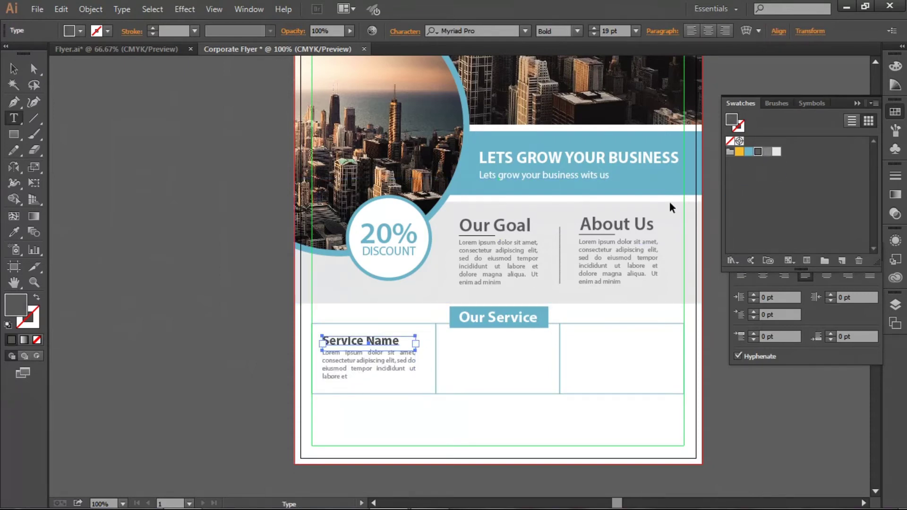
ctrl+click(188, 289)
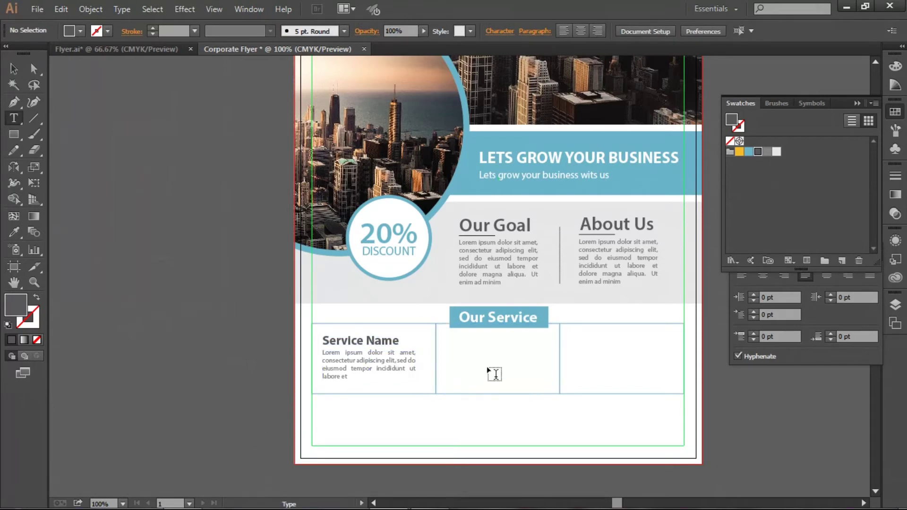
click(14, 69)
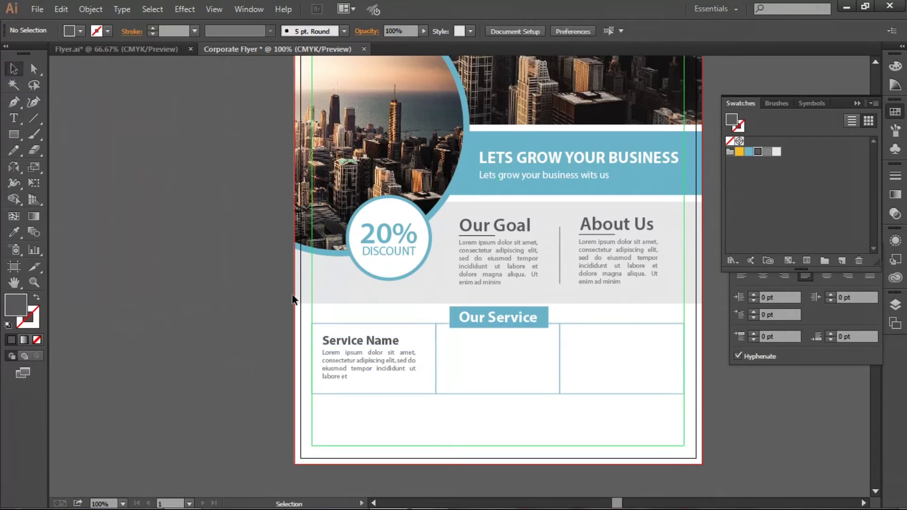
click(352, 357)
Group the Service Name heading with its body text and copy the group into the third service cell
shift+click(348, 342)
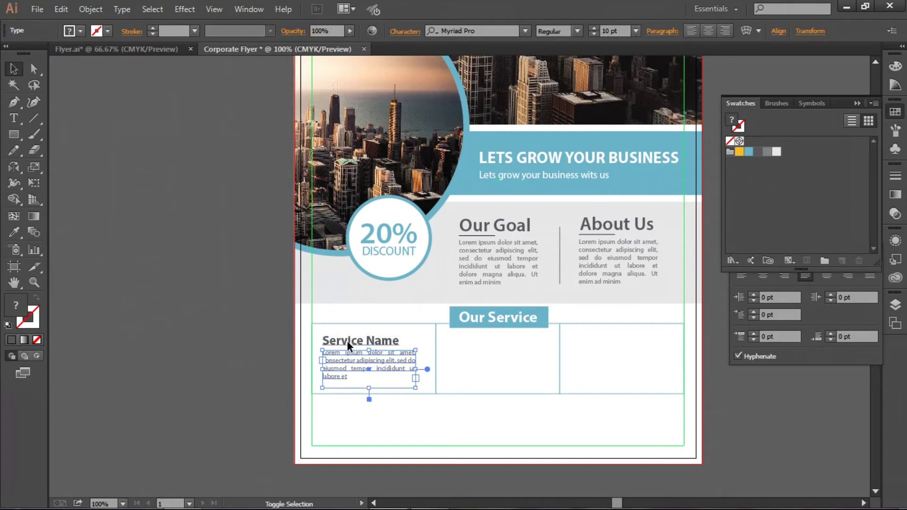
key(ctrl+g)
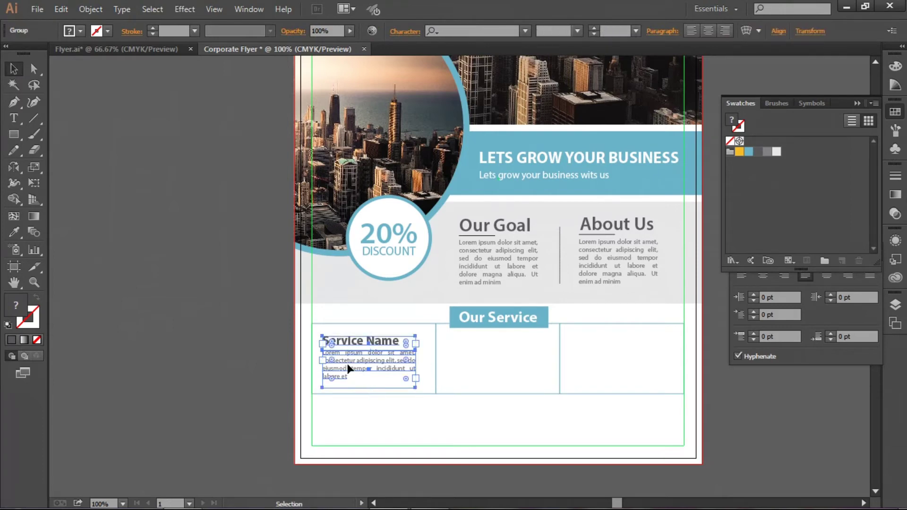
drag(349, 366, 474, 367)
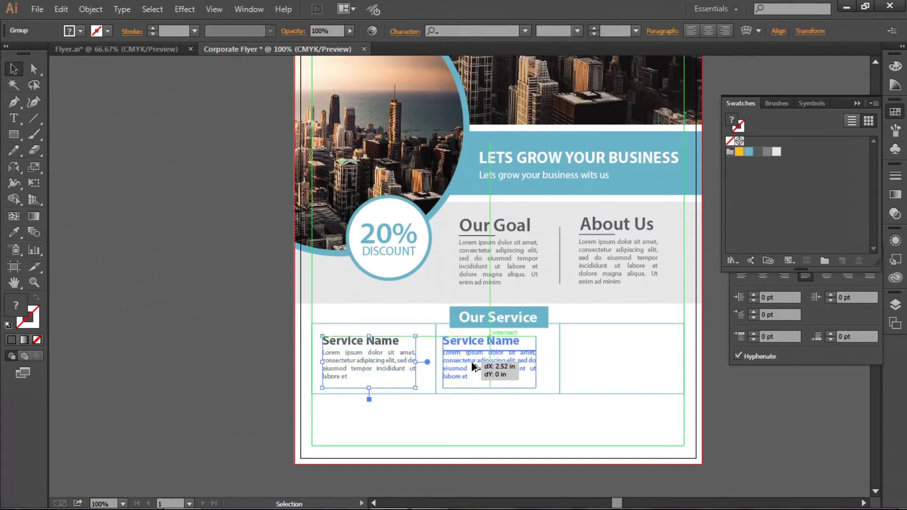
drag(477, 367, 594, 364)
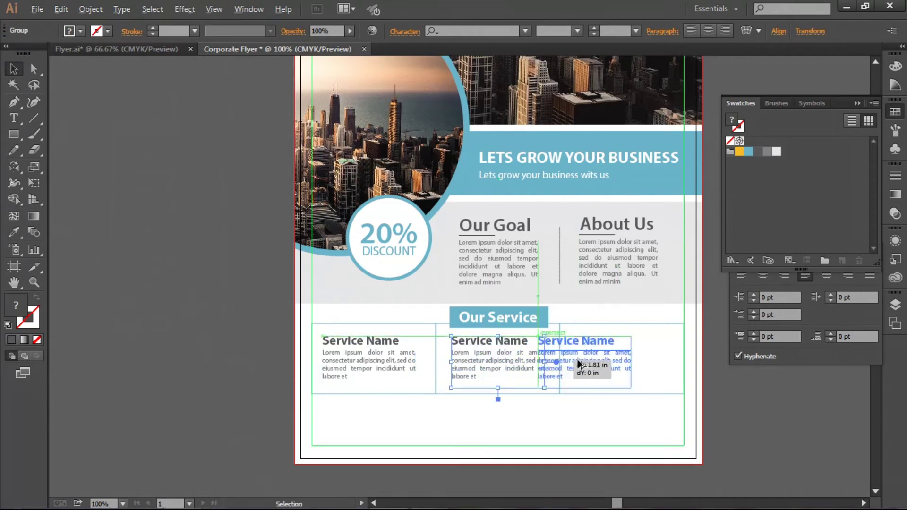
drag(593, 361, 596, 362)
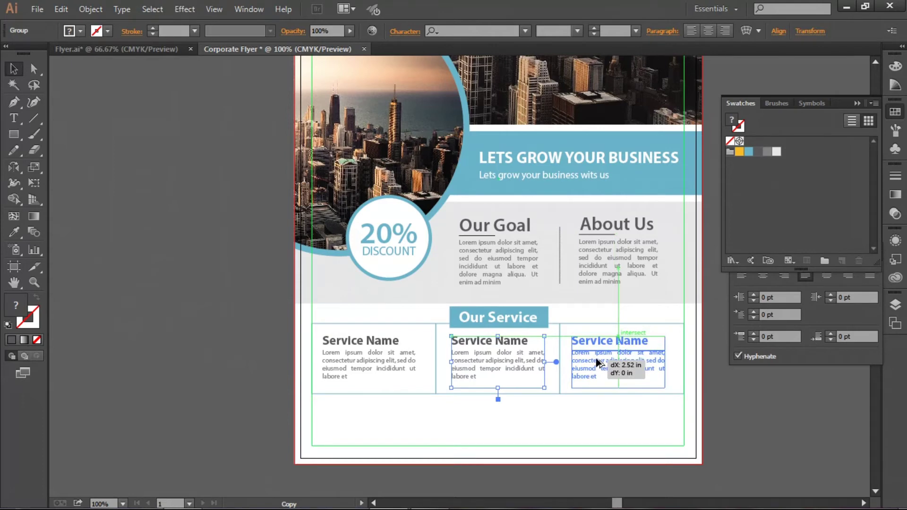
drag(596, 362, 600, 365)
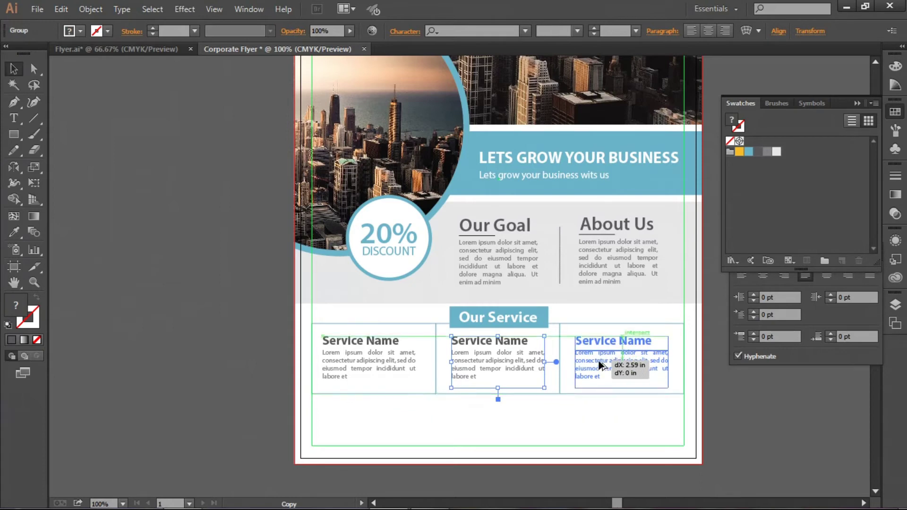
drag(598, 360, 598, 360)
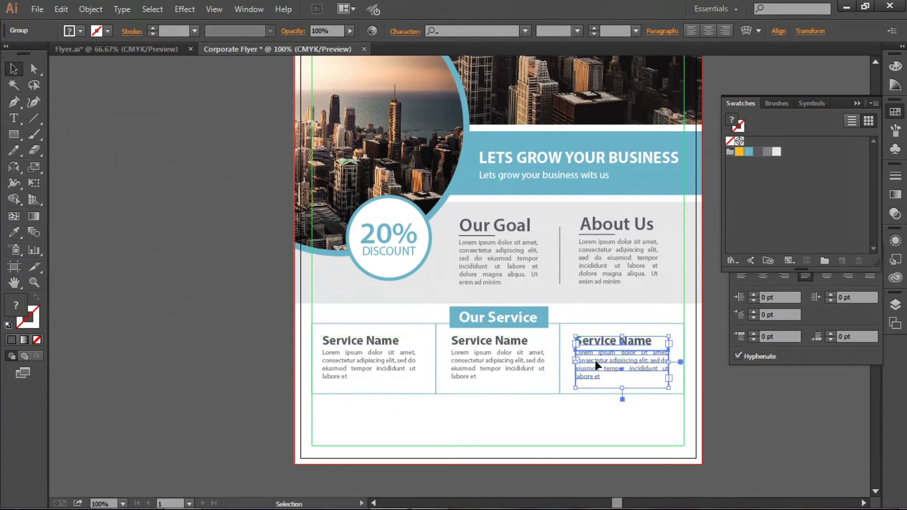
click(228, 315)
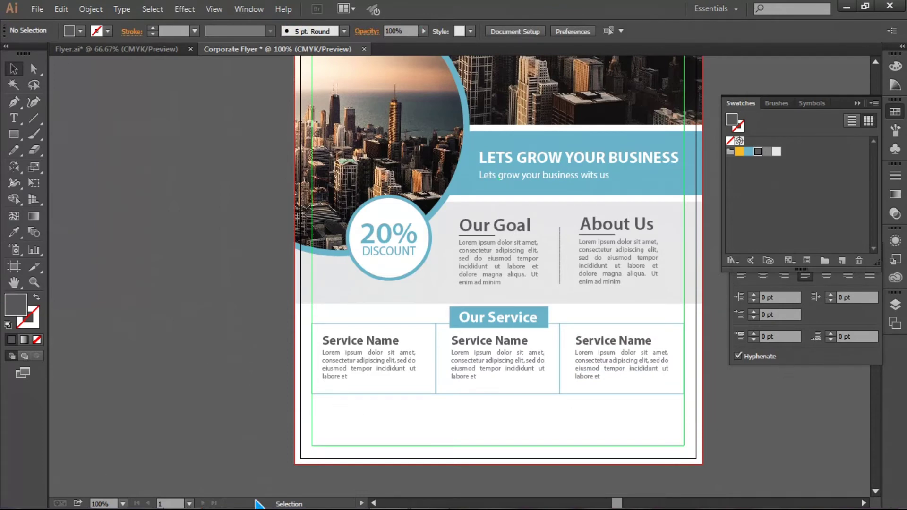
click(14, 119)
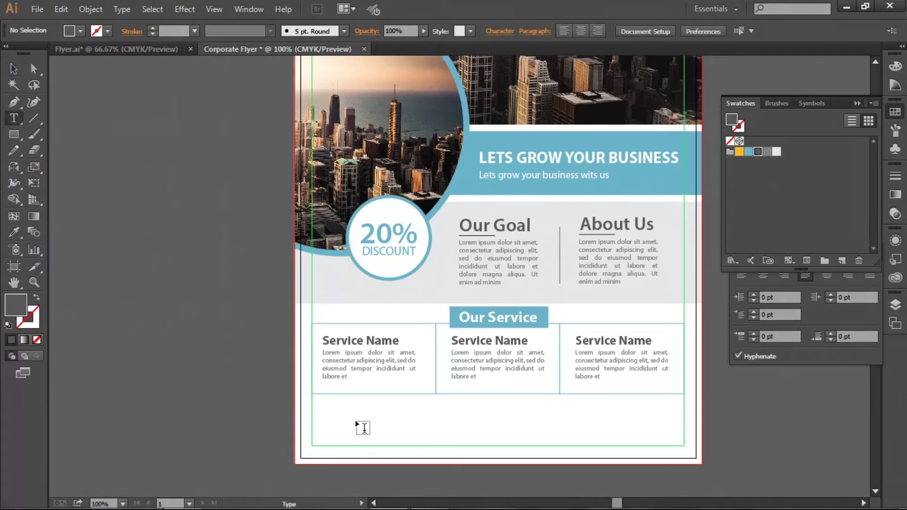
drag(325, 405, 434, 415)
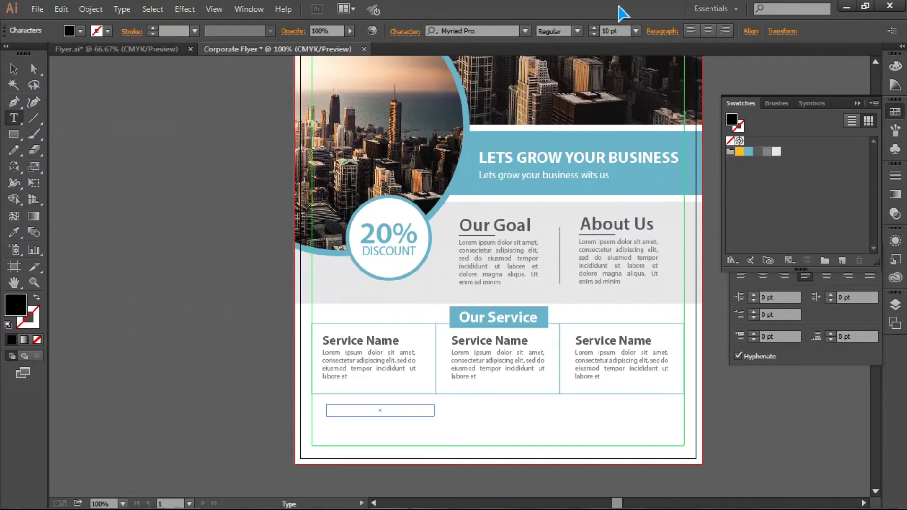
click(609, 31)
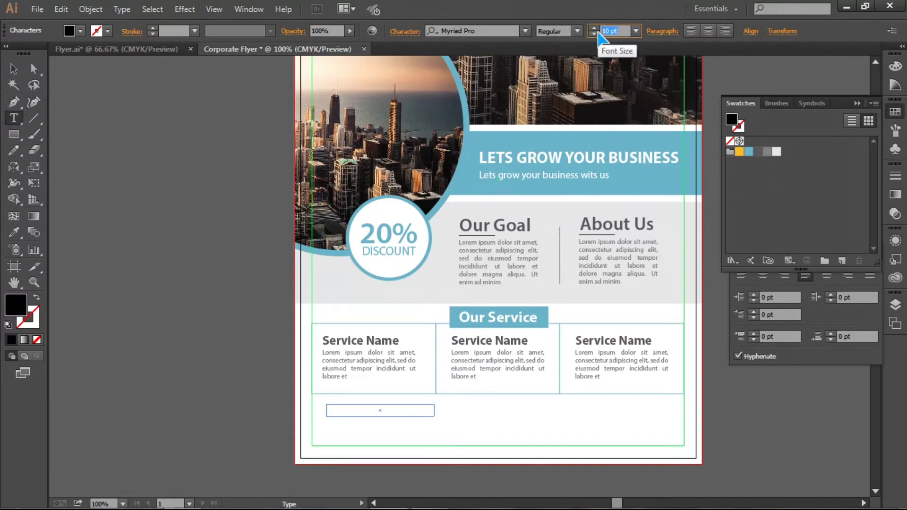
text(15)
key(Return)
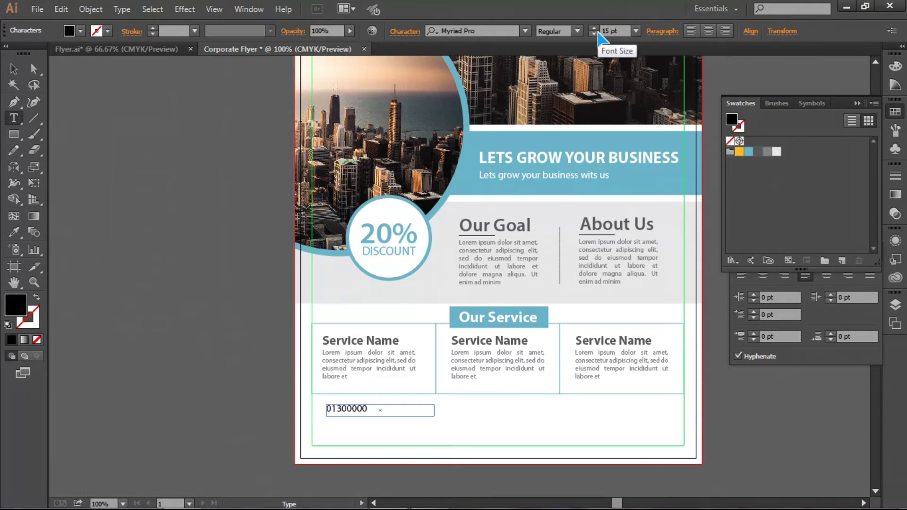
key(Escape)
drag(435, 412, 398, 409)
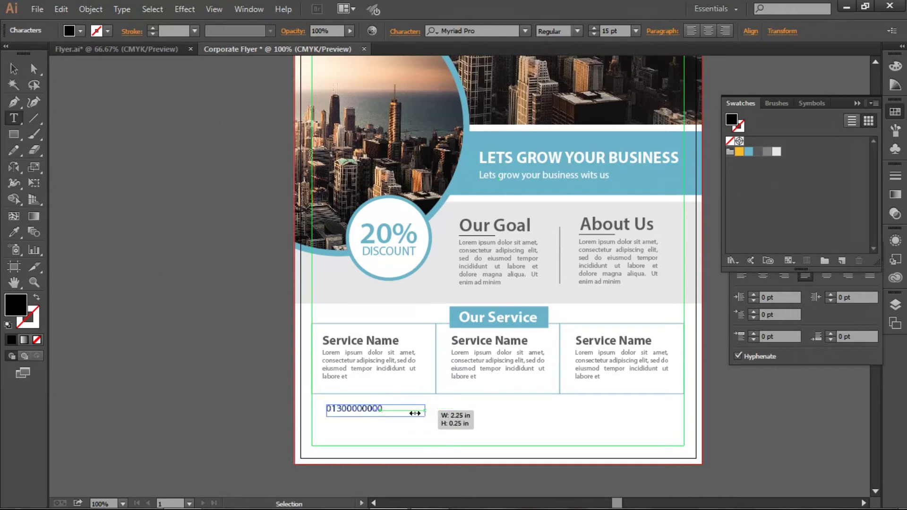
click(183, 404)
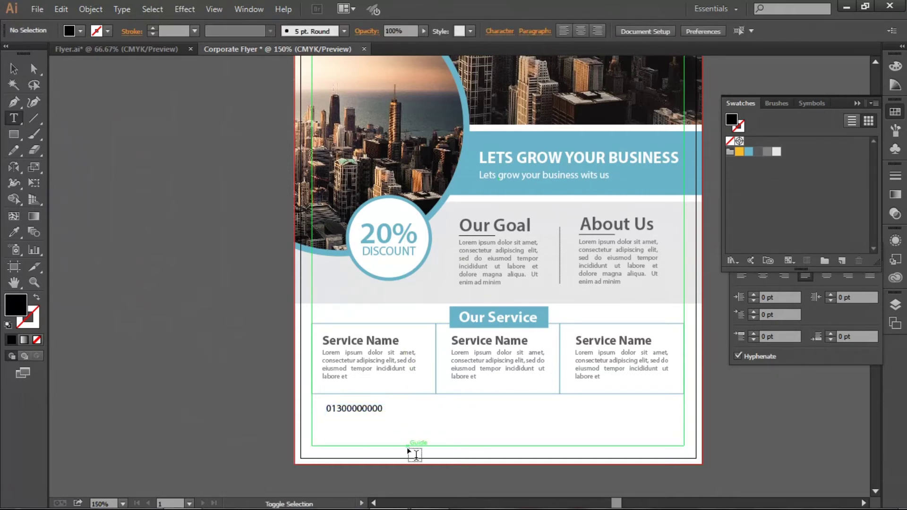
Colour the phone number text grey
key(ctrl+plus)
drag(341, 343, 380, 331)
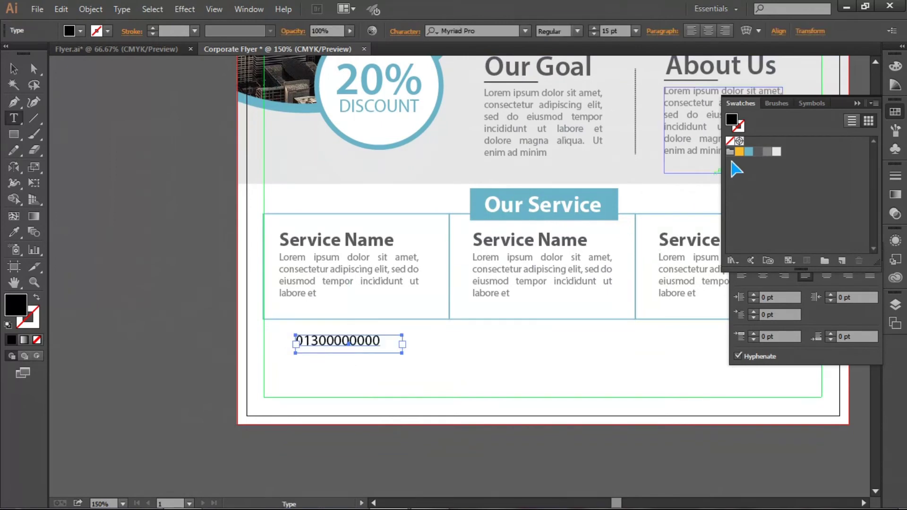
click(758, 151)
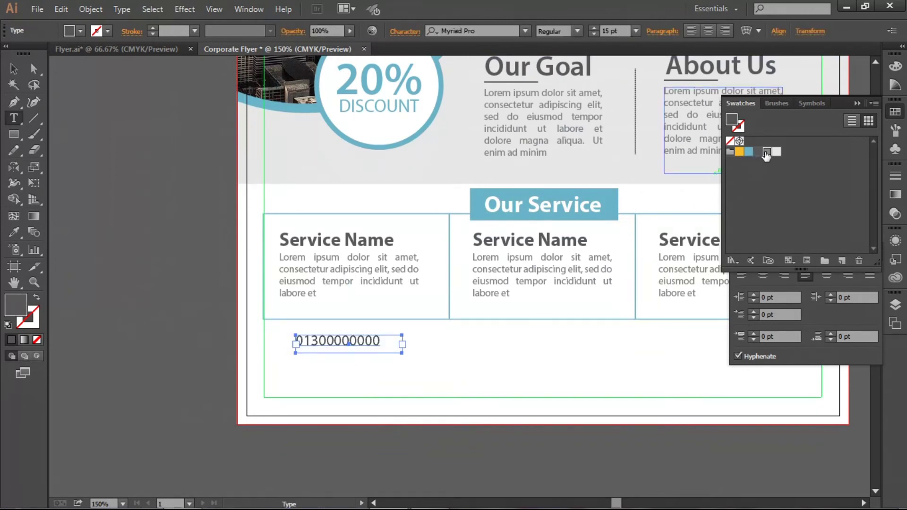
click(766, 152)
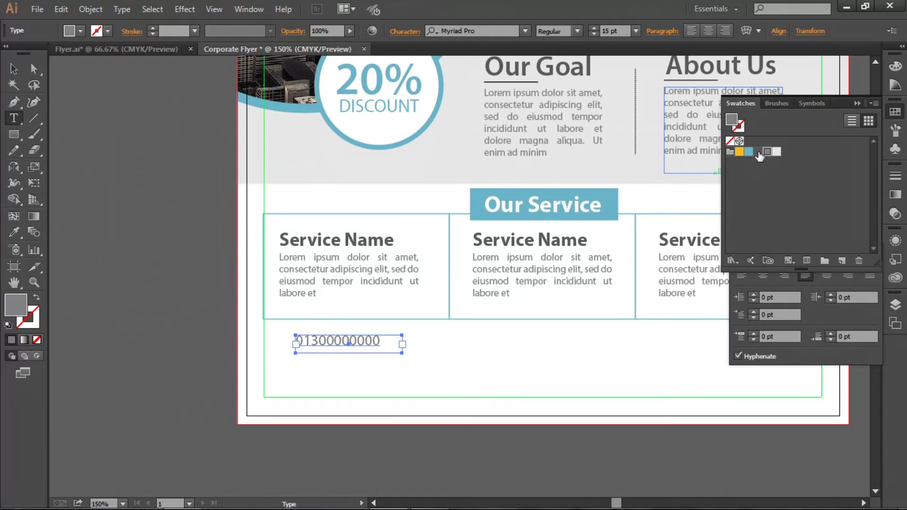
click(758, 152)
ctrl+click(163, 302)
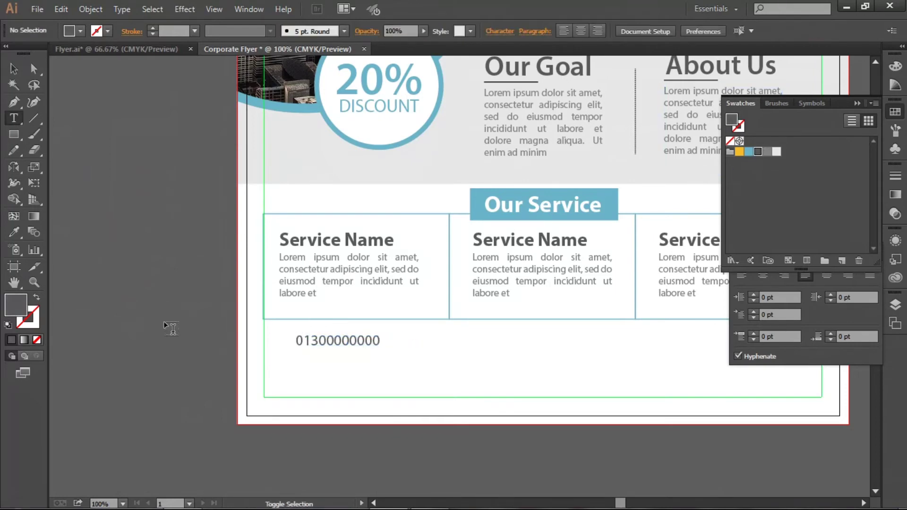
key(ctrl+minus)
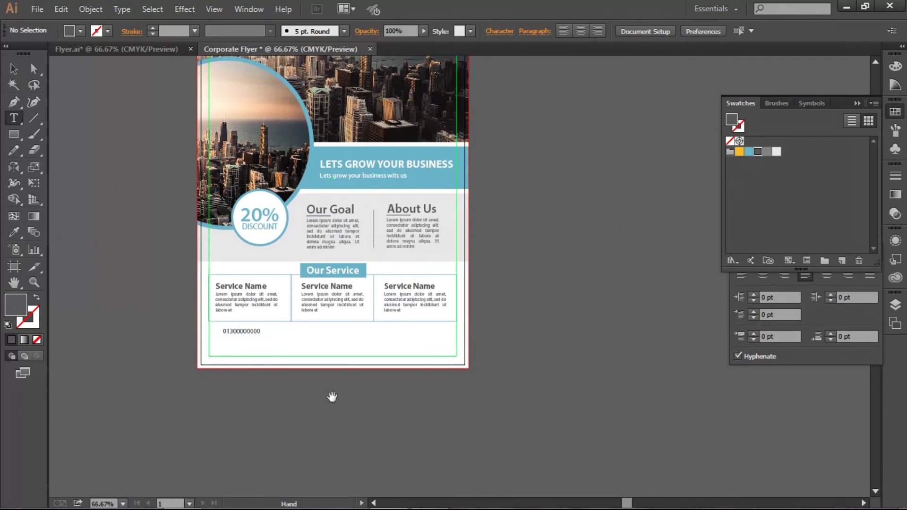
Recolour the phone number light grey
drag(332, 397, 449, 420)
double_click(359, 353)
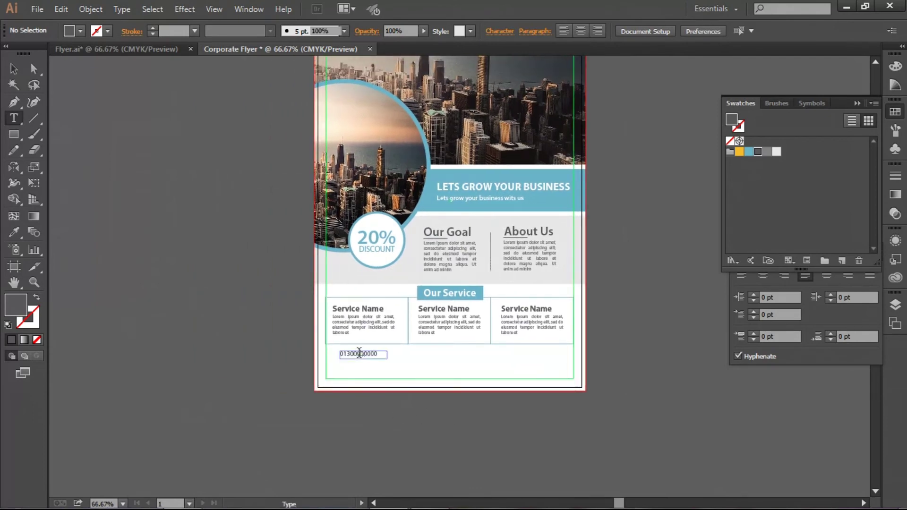
click(767, 151)
Open the icon file 2894405 from Downloads > collection-icones-pour-carte-visite
click(37, 9)
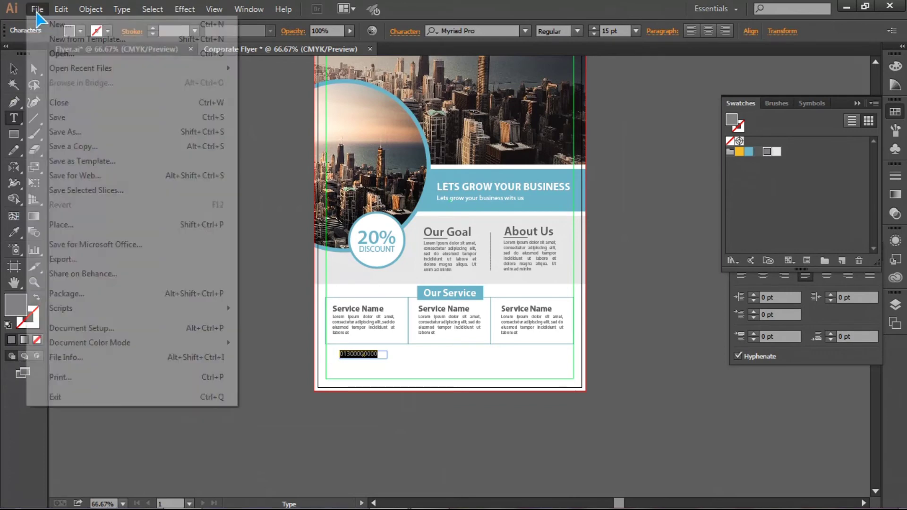
click(59, 54)
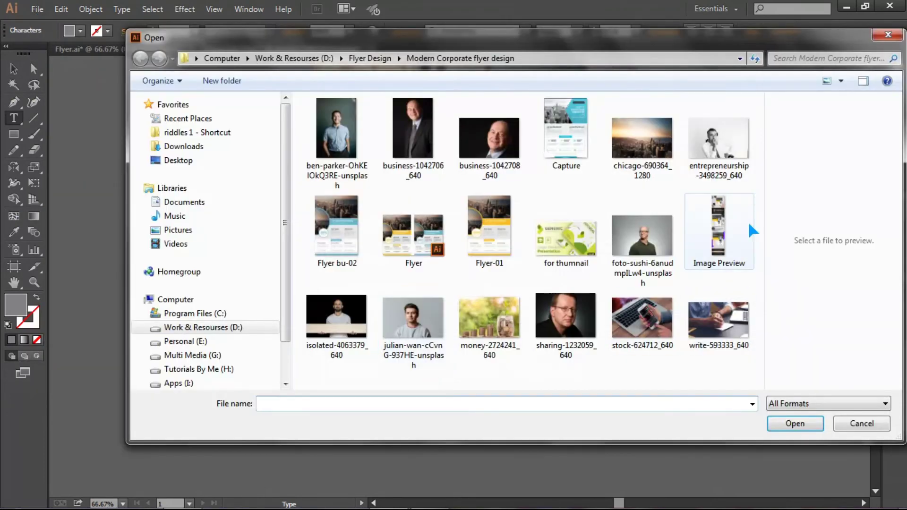
click(205, 149)
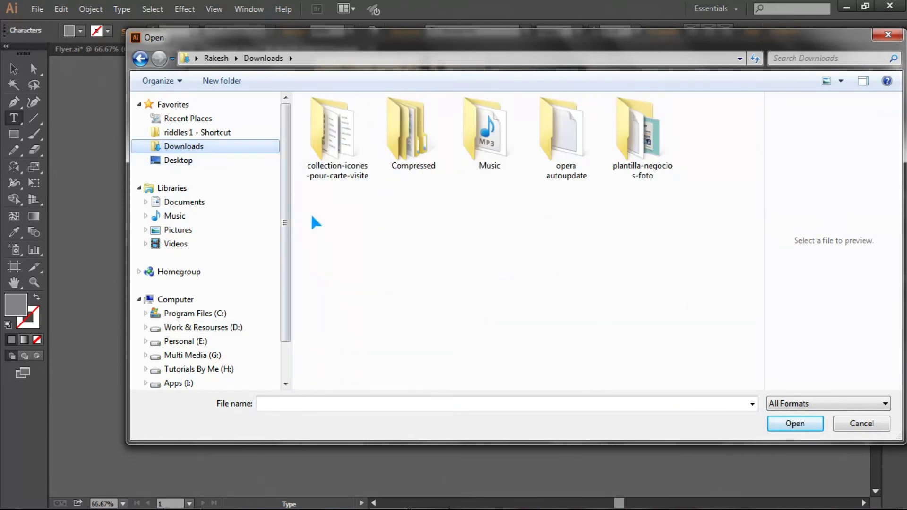
double_click(322, 129)
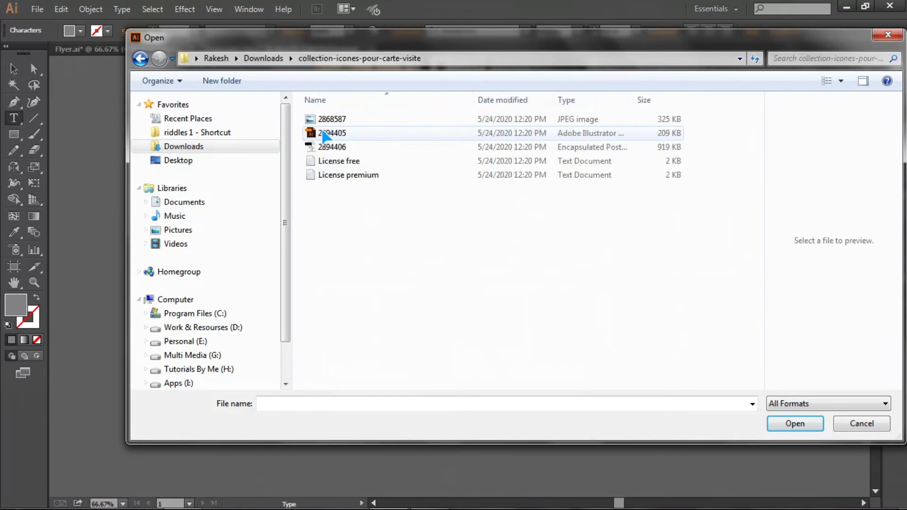
click(329, 134)
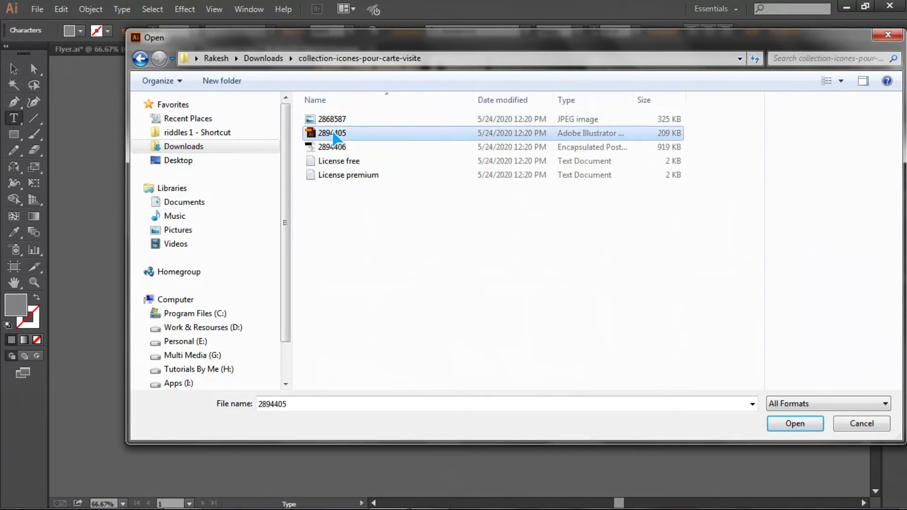
double_click(333, 136)
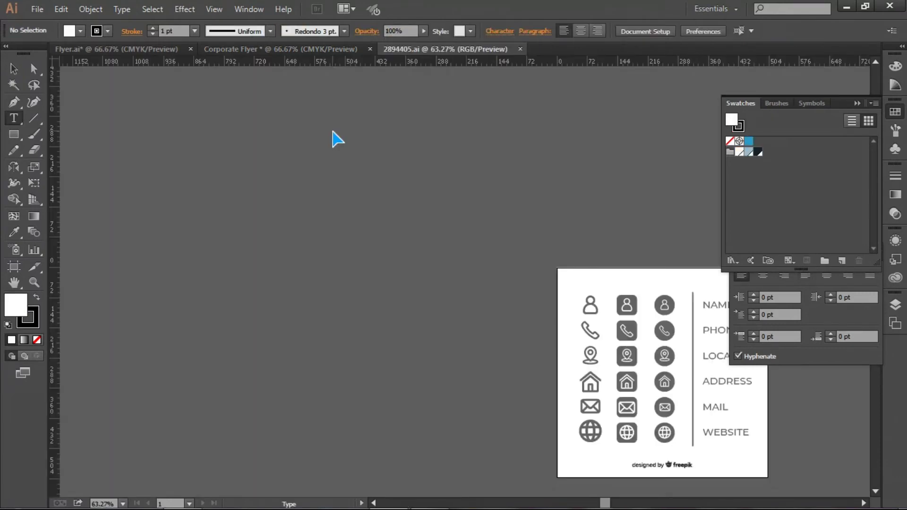
click(13, 69)
Drag the first column of outline contact icons into the Corporate Flyer document
drag(567, 279, 605, 454)
mouse_move(593, 402)
mouse_down()
mouse_move(329, 251)
mouse_move(169, 102)
mouse_up()
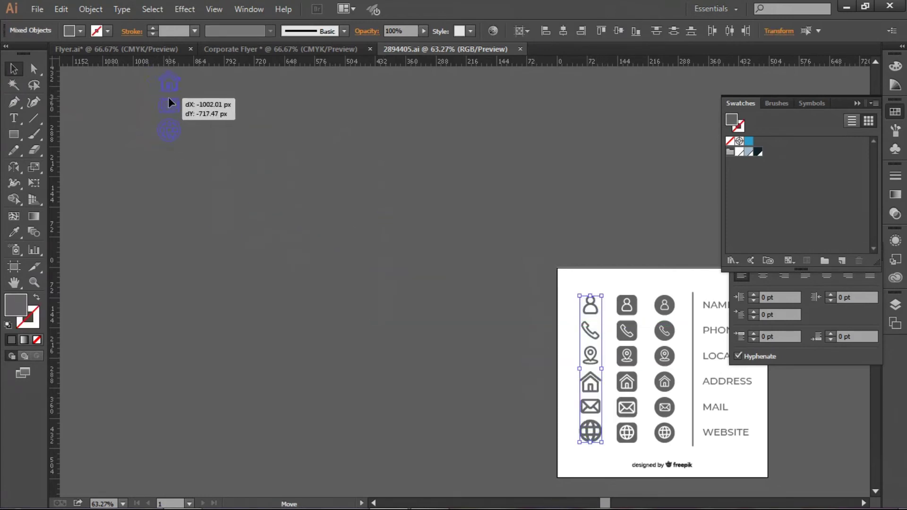
drag(169, 103, 229, 48)
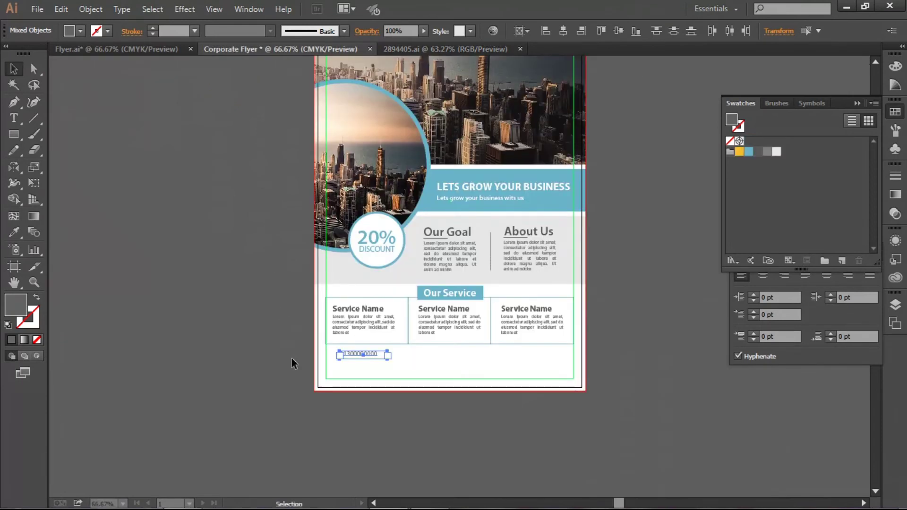
drag(292, 359, 291, 358)
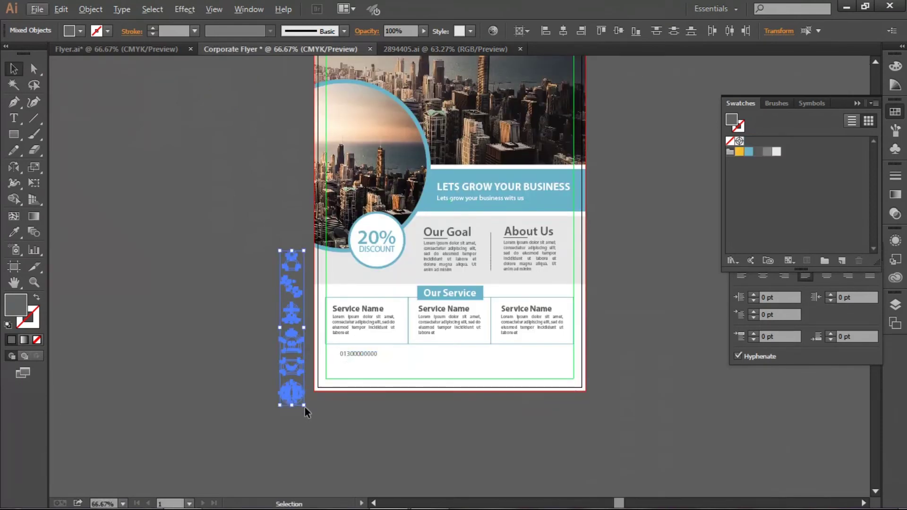
Scale the icon column down and place it left of the phone number
drag(305, 408, 293, 388)
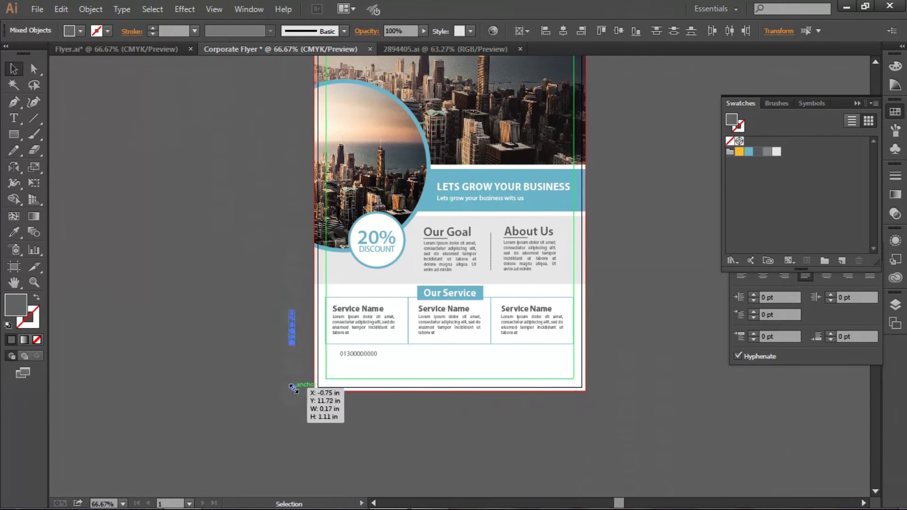
key(ctrl)
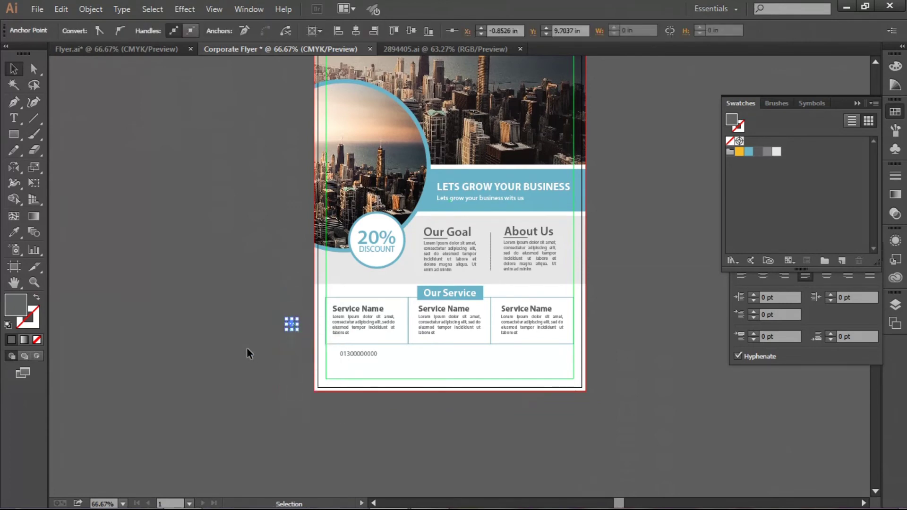
click(274, 290)
drag(295, 359, 334, 371)
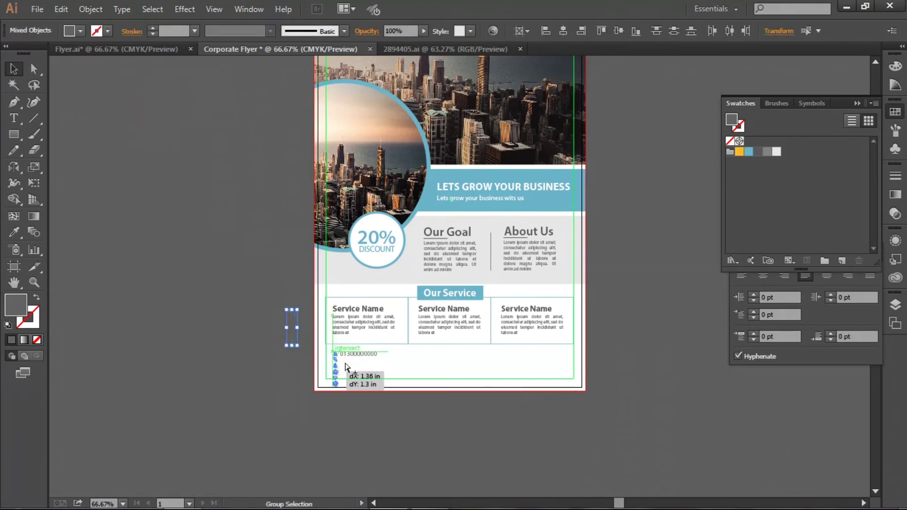
drag(333, 373, 334, 374)
key(ctrl+equal)
key(ctrl+equal)
key(ctrl+equal)
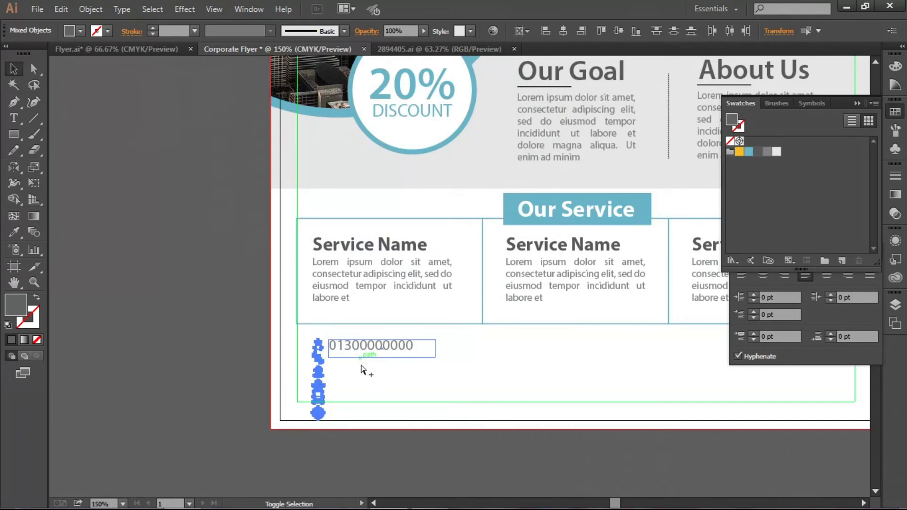
key(ctrl+equal)
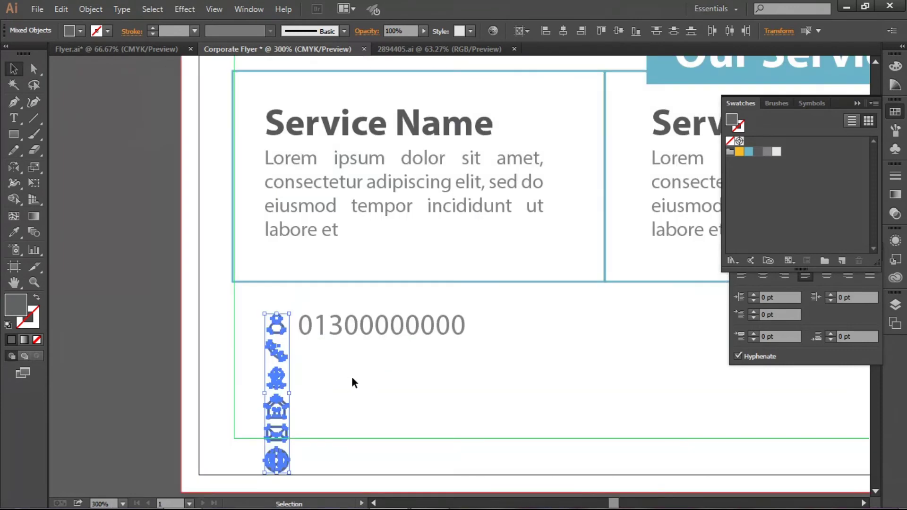
Delete the person icon and move the phone icon beside the phone number
click(351, 376)
drag(277, 326, 209, 336)
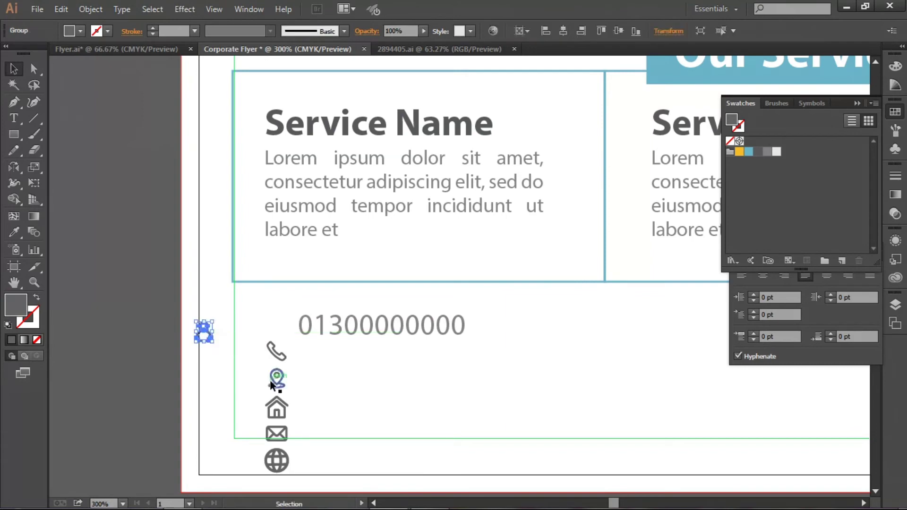
key(Delete)
drag(284, 359, 283, 330)
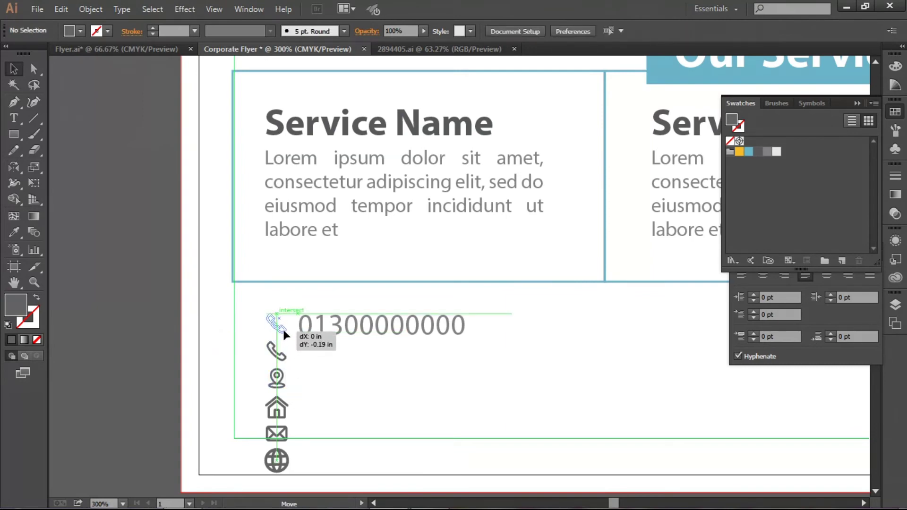
drag(283, 333, 284, 332)
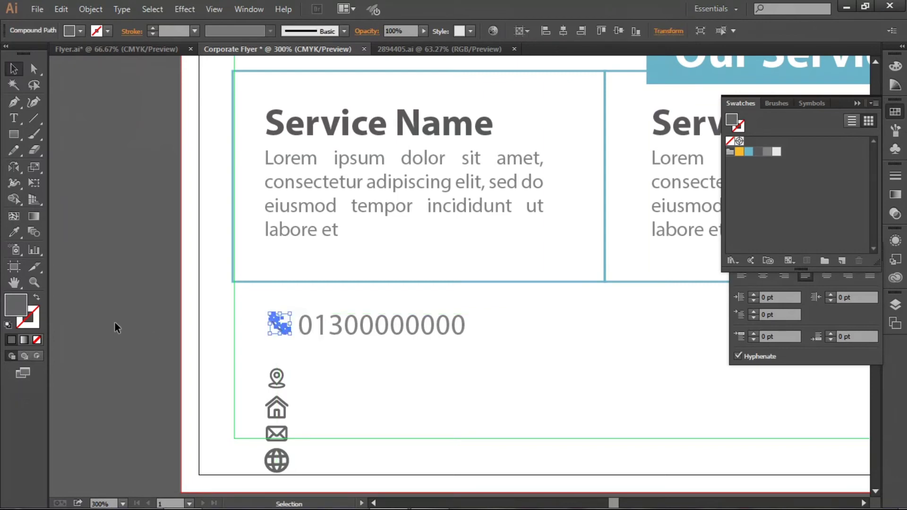
click(115, 323)
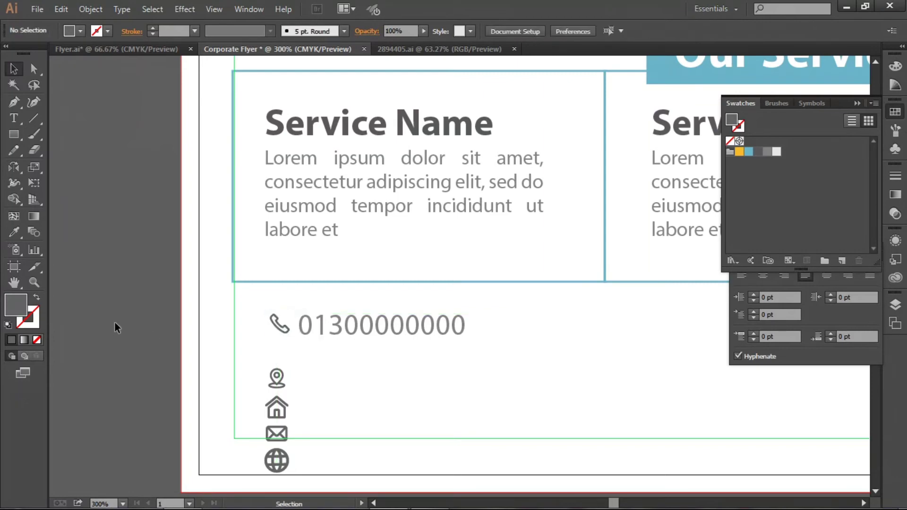
Give all five contact icons the phone number's grey using the Eyedropper
click(287, 331)
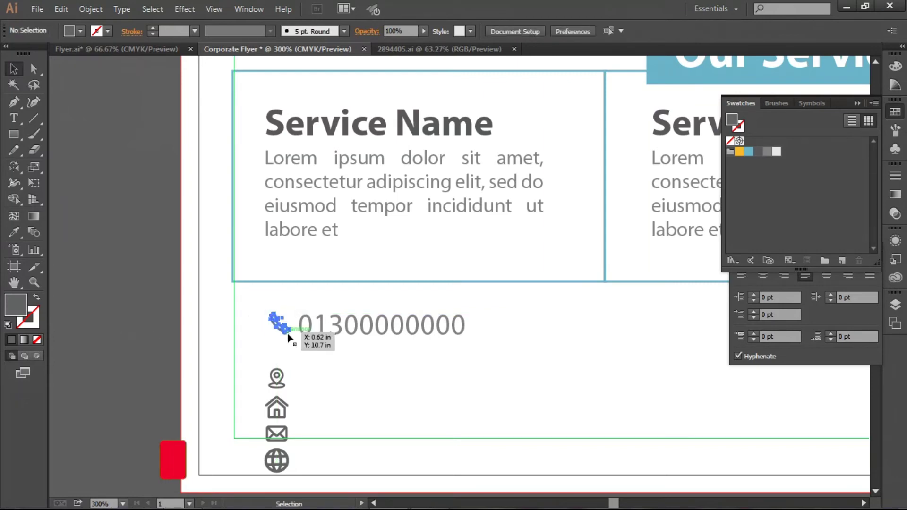
click(277, 378)
click(277, 407)
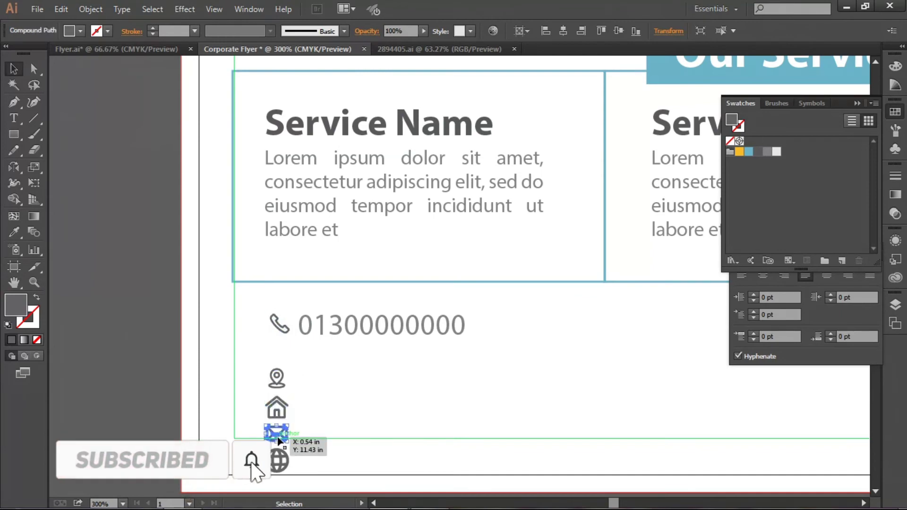
click(282, 459)
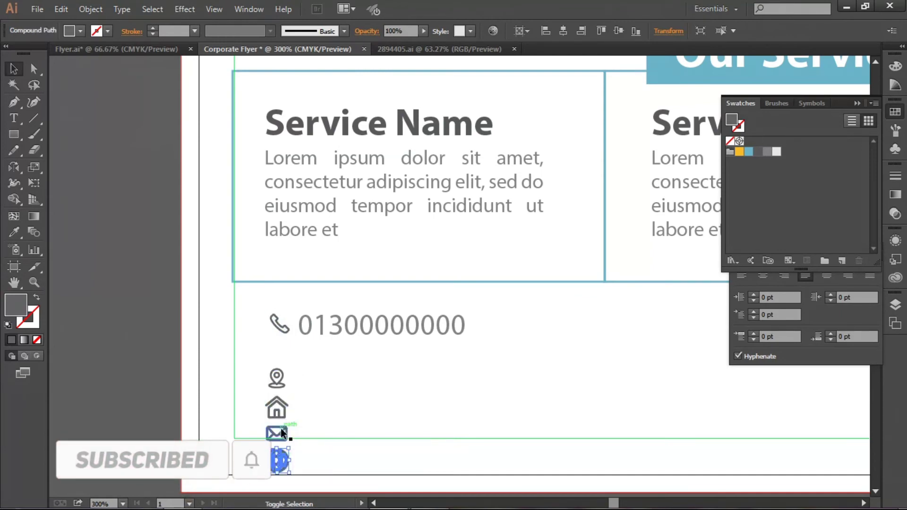
shift+click(281, 429)
shift+click(279, 409)
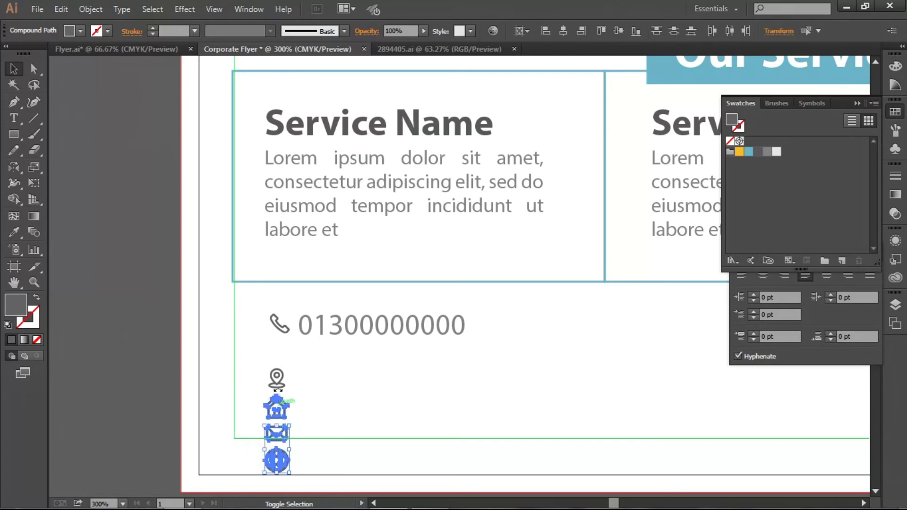
shift+click(277, 377)
shift+click(279, 328)
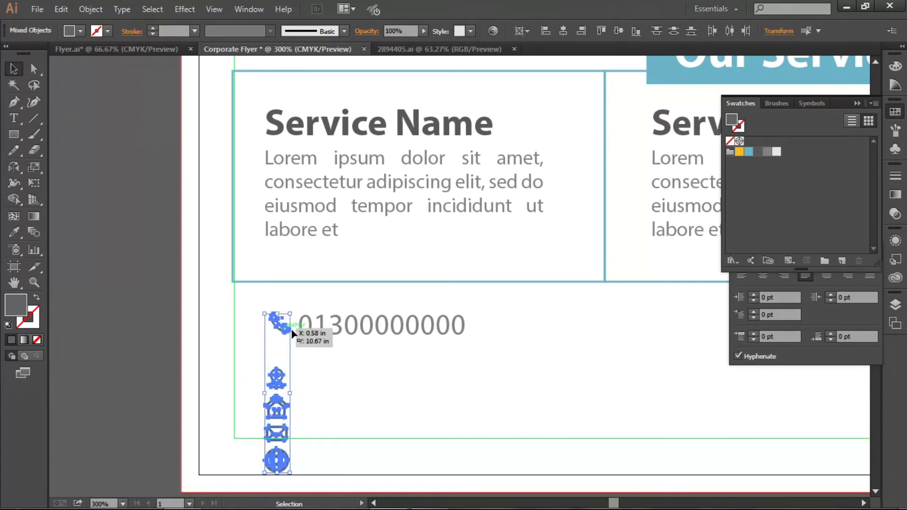
click(14, 232)
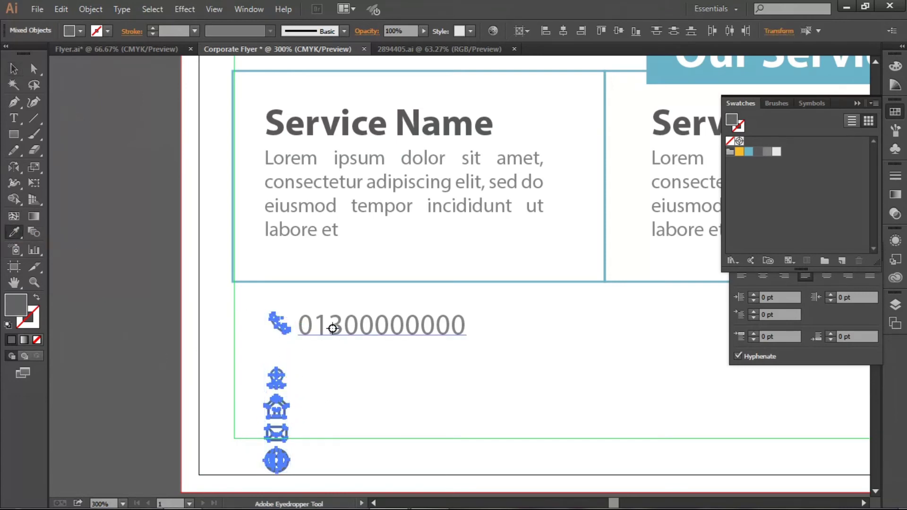
click(302, 326)
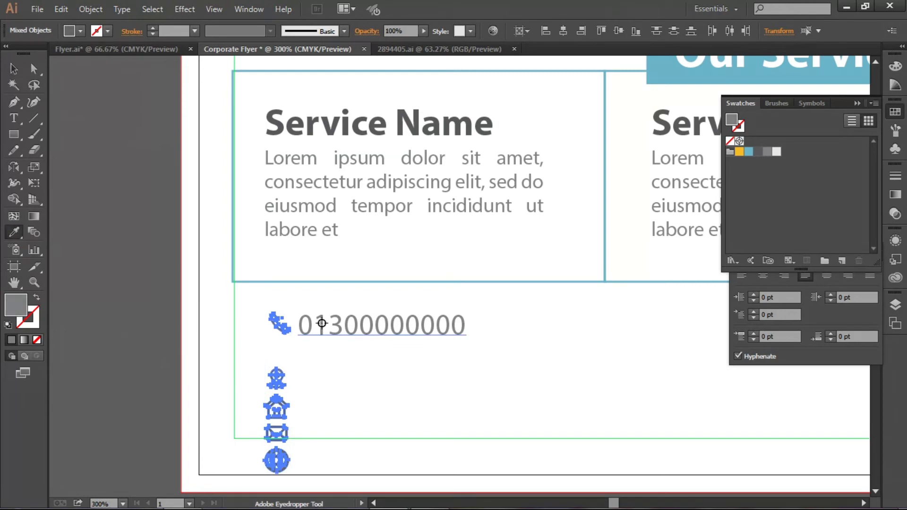
ctrl+click(97, 344)
Nudge and resize the phone icon beside the phone number
drag(278, 327, 278, 331)
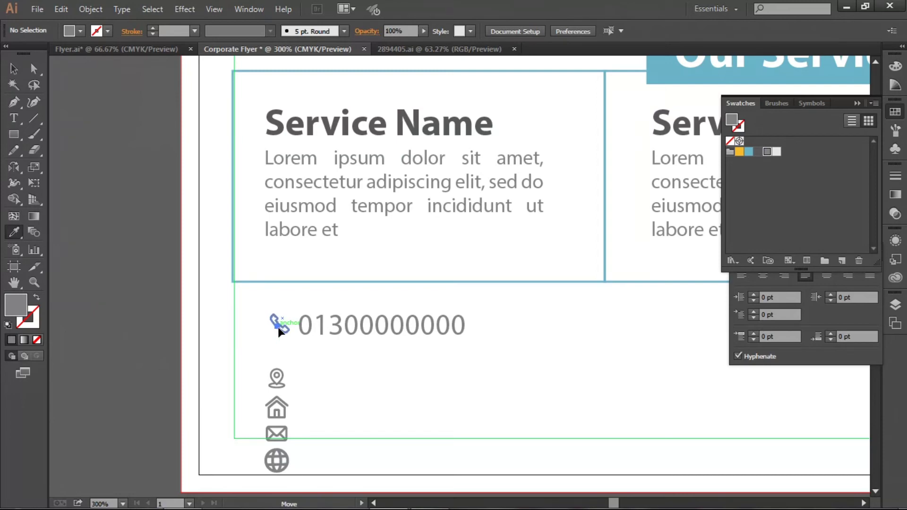
drag(278, 328, 278, 330)
click(14, 68)
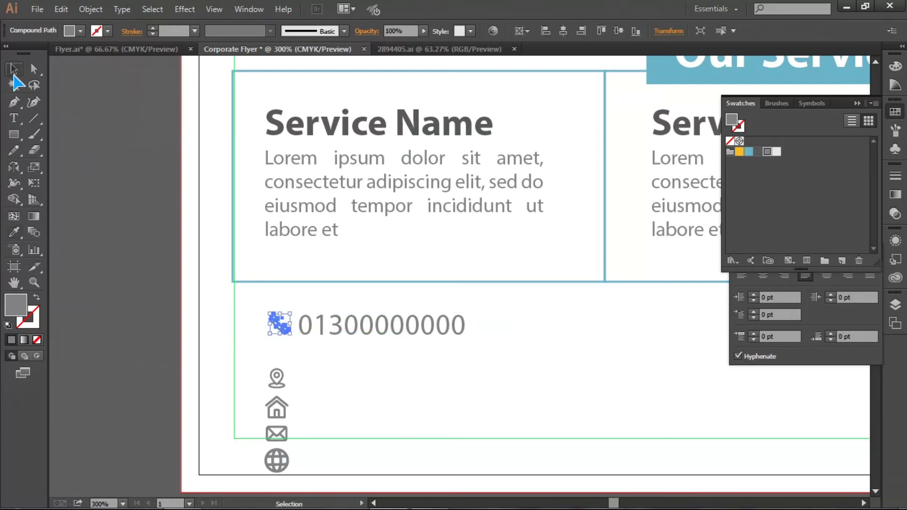
drag(291, 335, 283, 333)
click(293, 350)
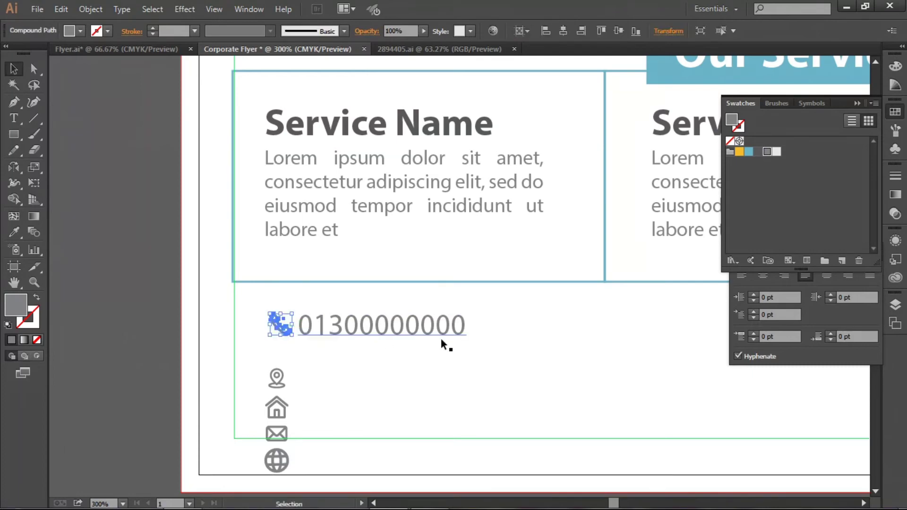
Colour the phone icon blue and fine-tune its size in front of the number
click(750, 153)
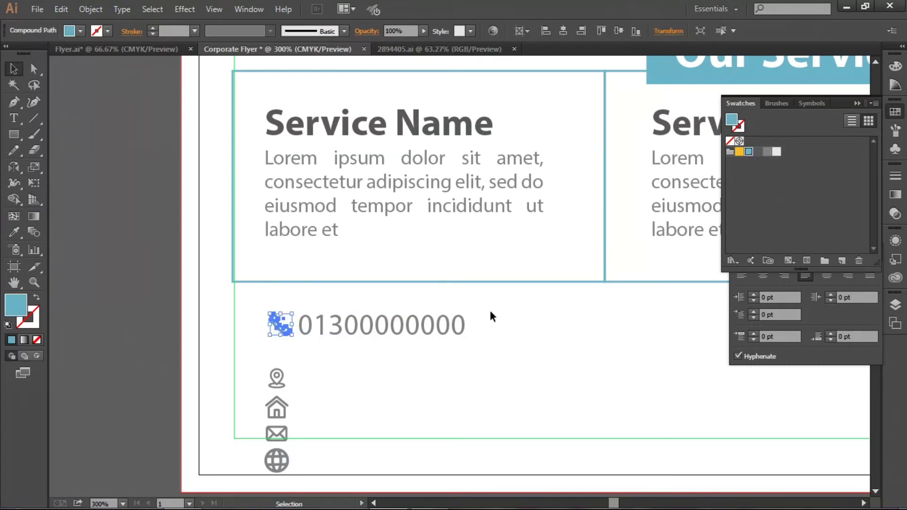
click(360, 383)
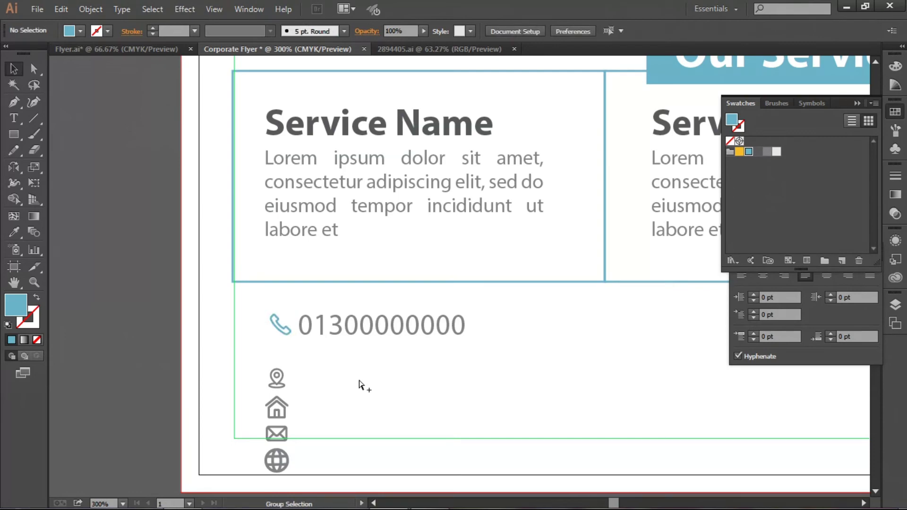
click(283, 331)
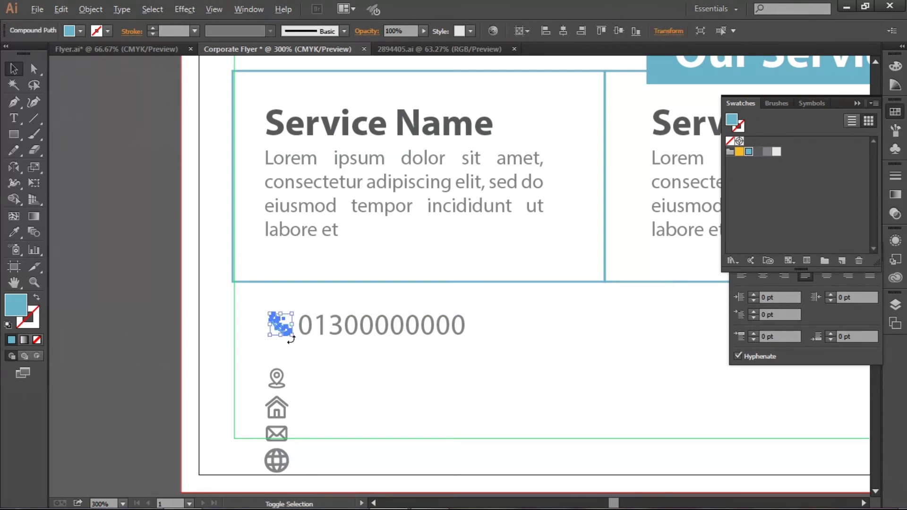
drag(294, 336, 299, 340)
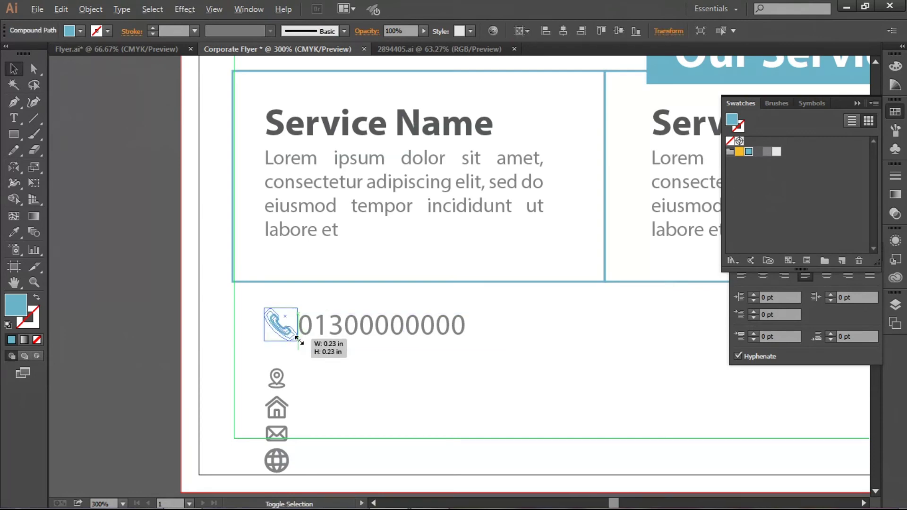
click(313, 361)
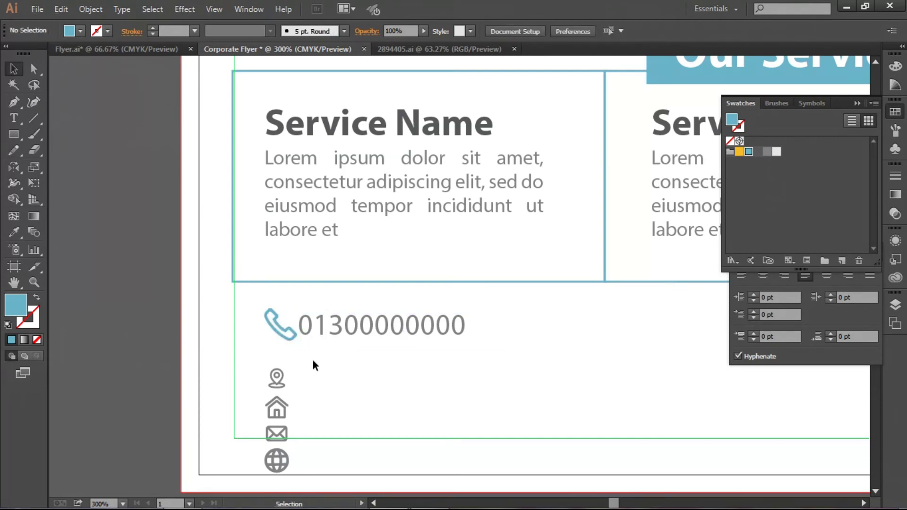
click(289, 337)
drag(260, 307, 362, 301)
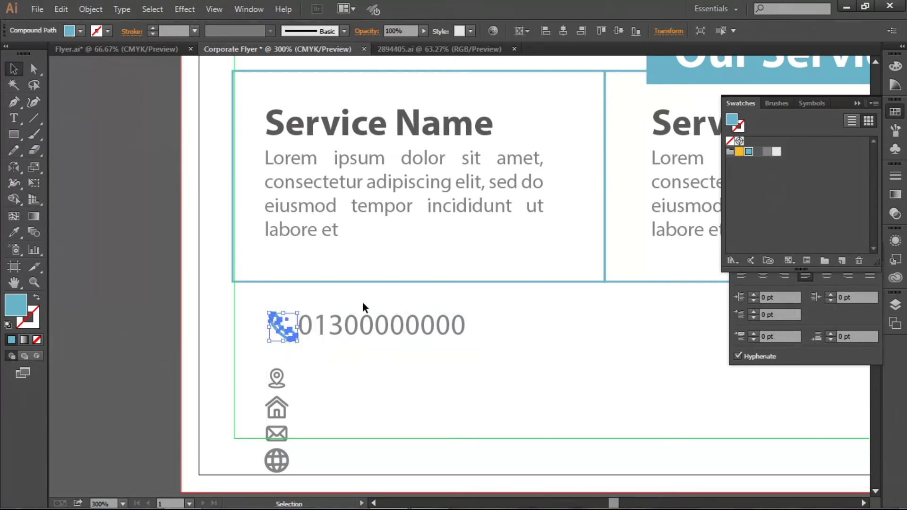
drag(297, 341, 295, 338)
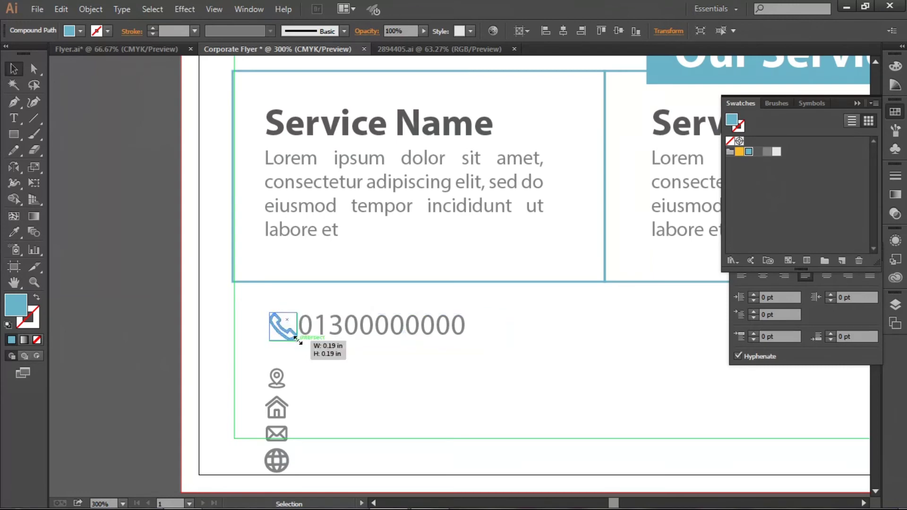
click(302, 365)
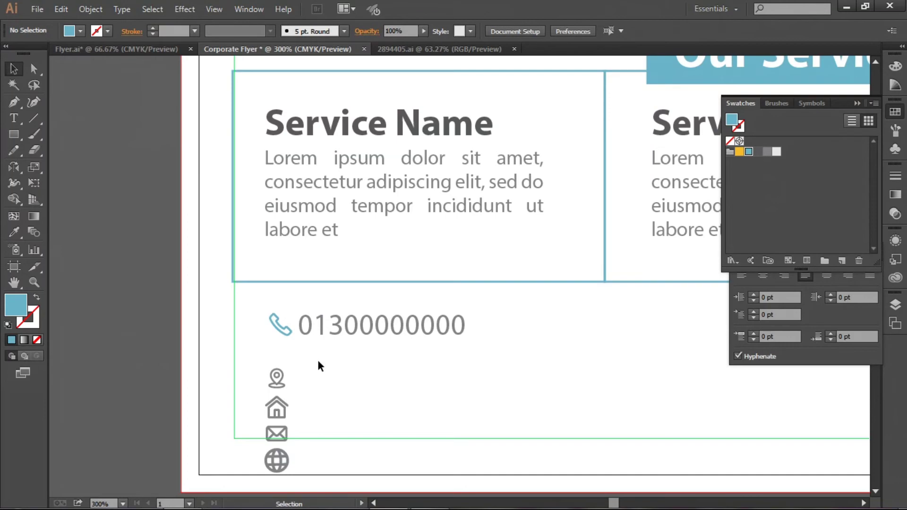
Copy the phone icon and number under the middle and third service columns
scroll(318, 362, down, 1)
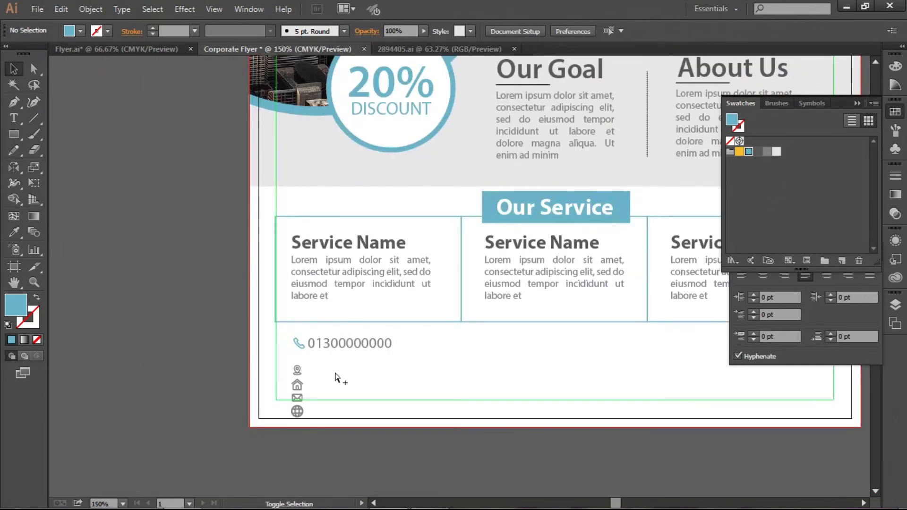
scroll(334, 369, down, 1)
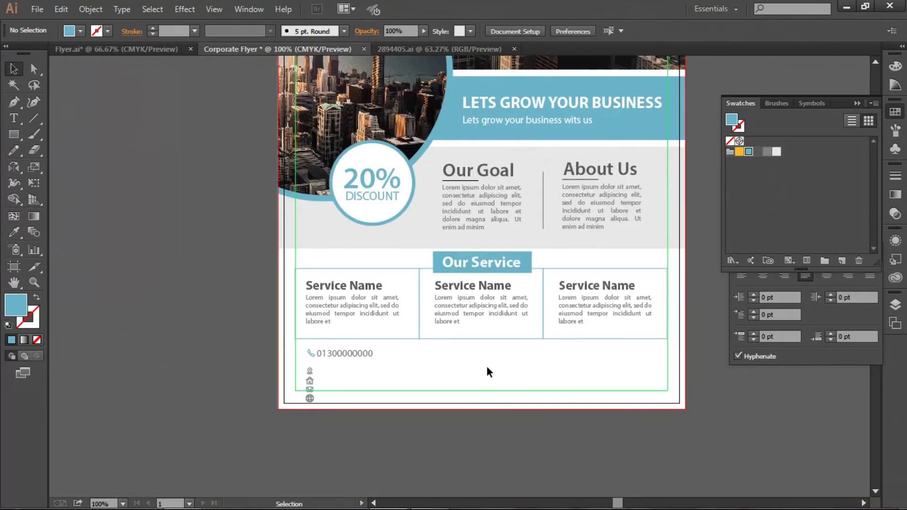
scroll(453, 373, up, 1)
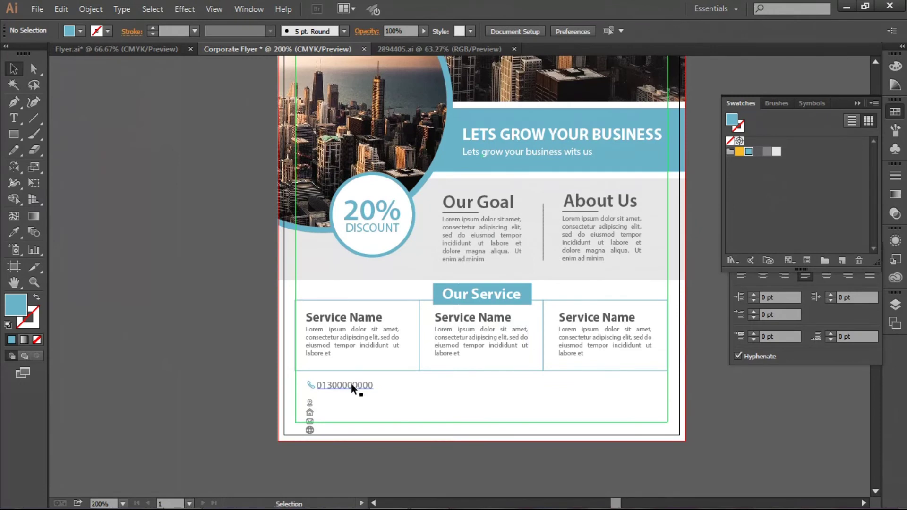
scroll(351, 383, up, 1)
click(347, 385)
scroll(265, 390, down, 1)
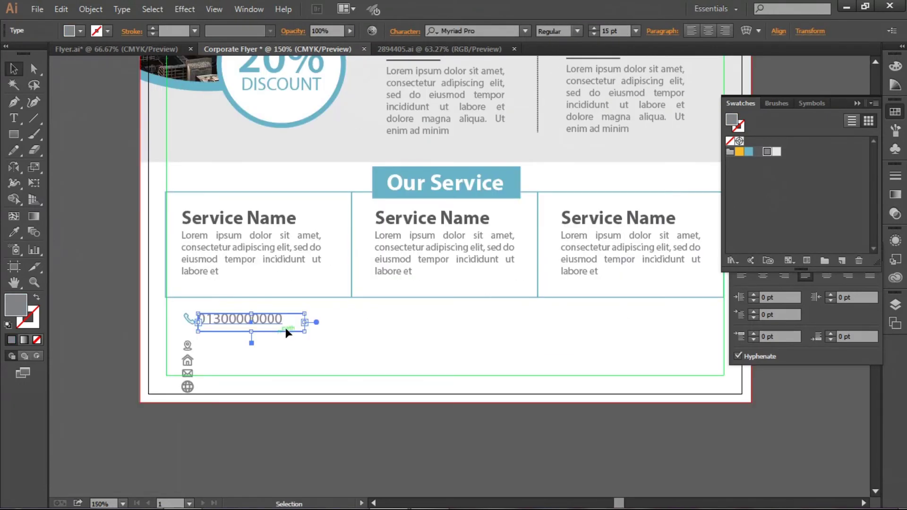
drag(192, 328, 192, 324)
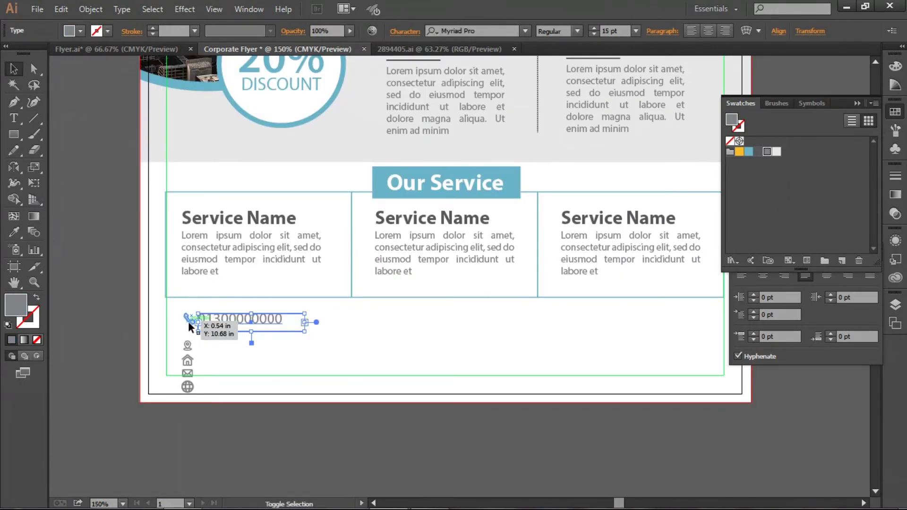
shift+click(188, 322)
drag(247, 328, 453, 327)
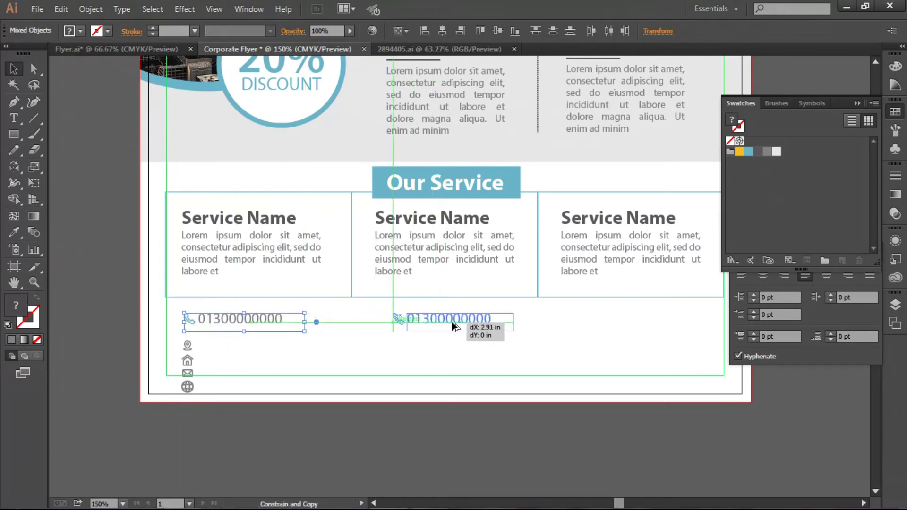
mouse_move(453, 327)
mouse_down()
mouse_move(446, 326)
mouse_move(623, 328)
mouse_move(613, 326)
mouse_up()
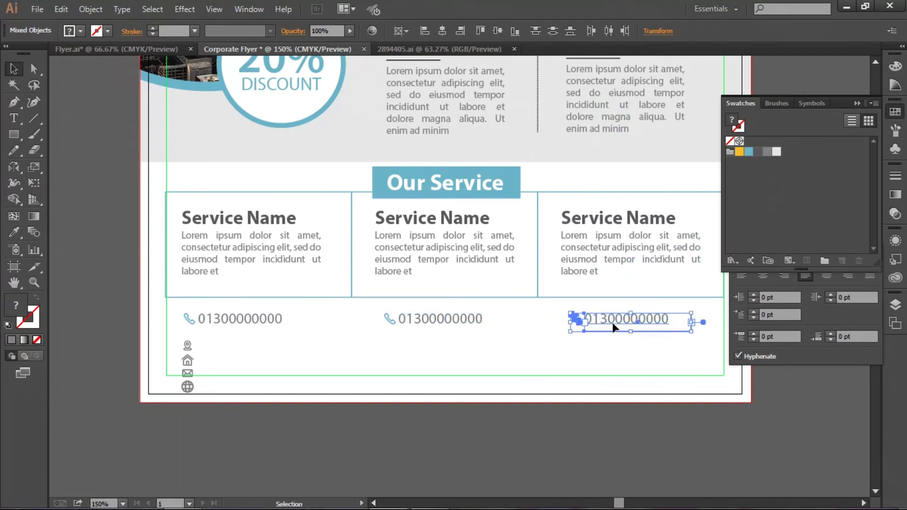
click(429, 437)
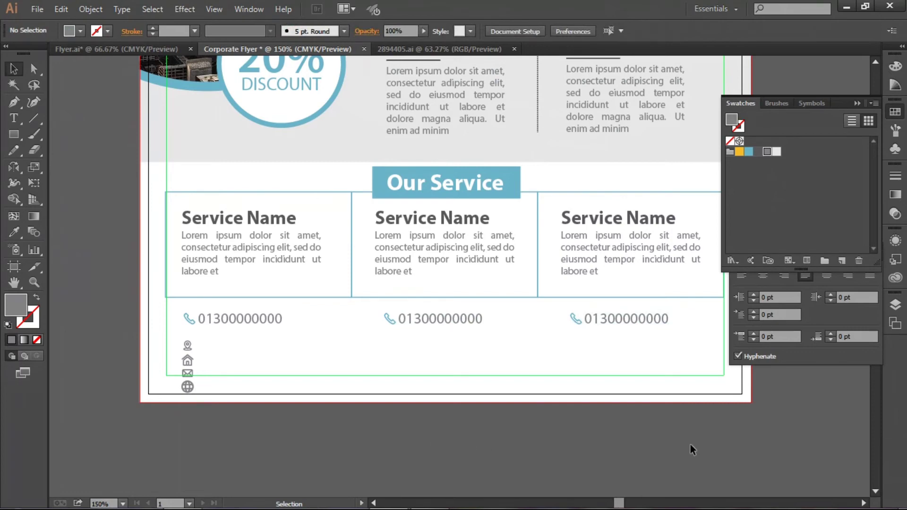
double_click(444, 320)
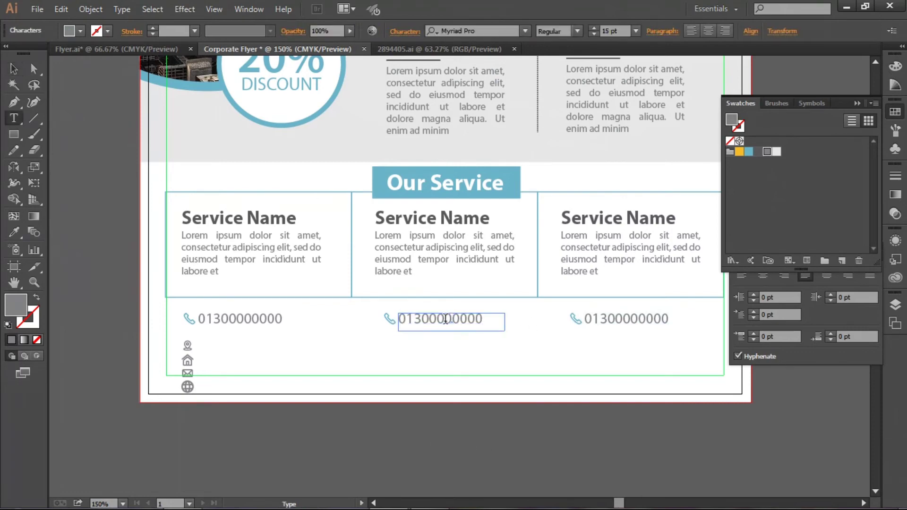
double_click(446, 319)
drag(505, 322, 541, 322)
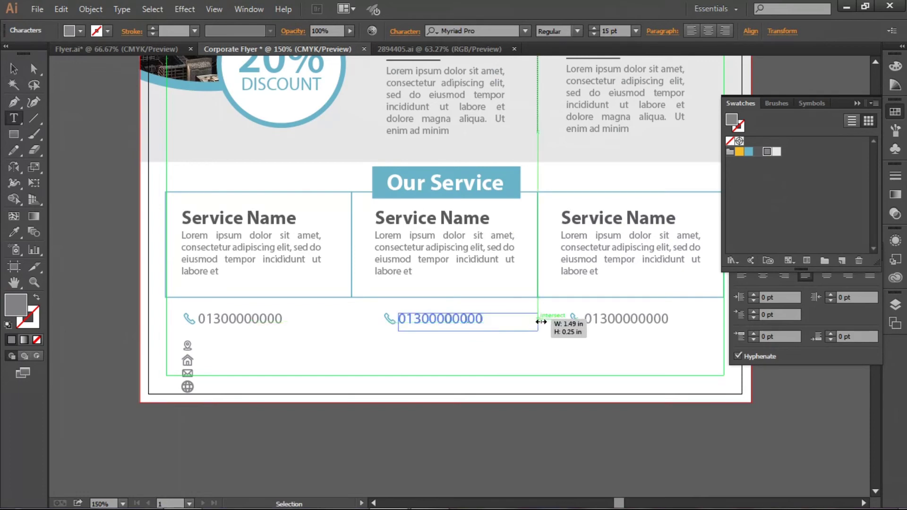
key(ctrl+shift+a)
click(480, 320)
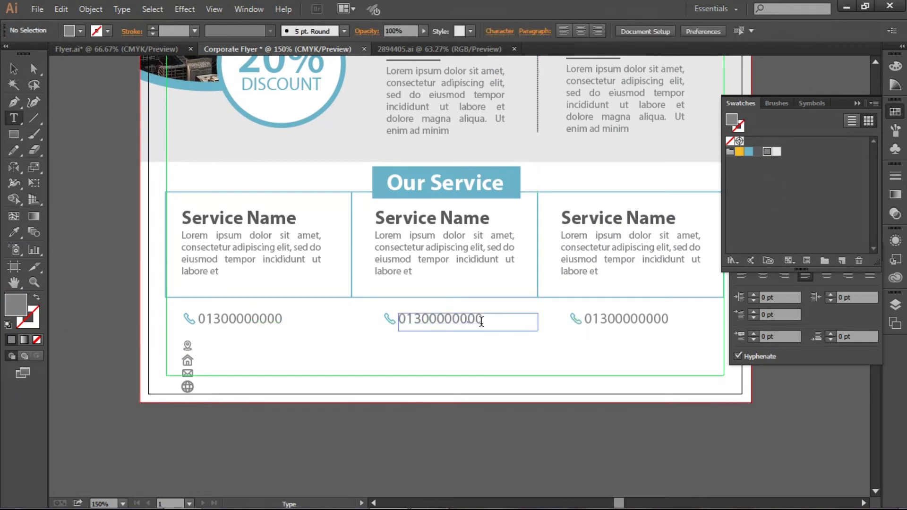
double_click(481, 320)
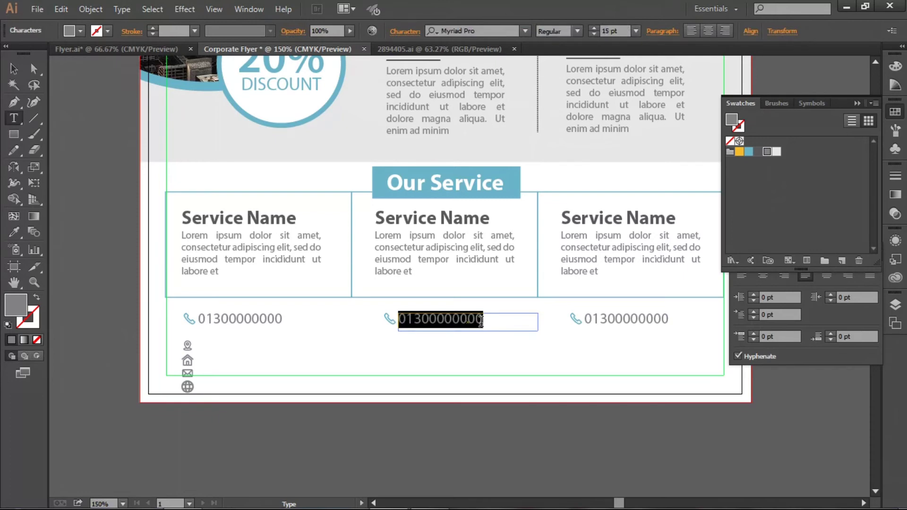
text(Ser)
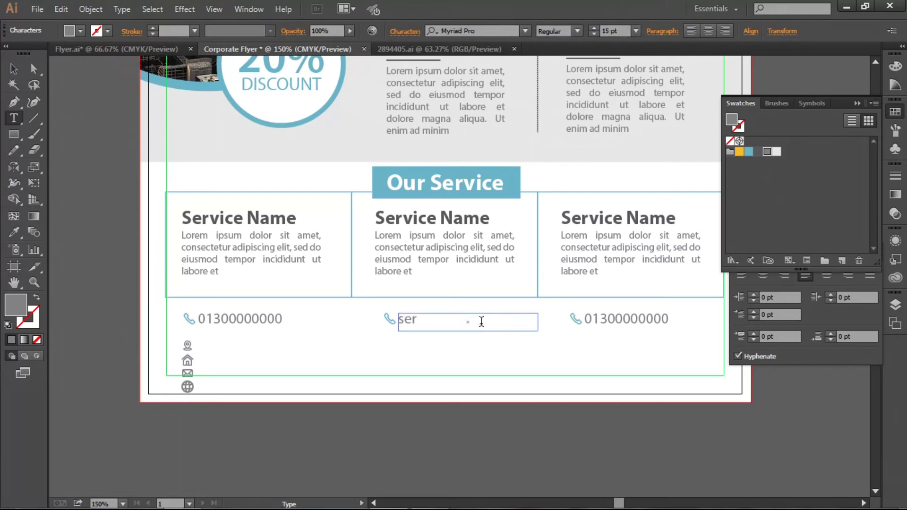
text(ce)
text(@your)
text(mailc)
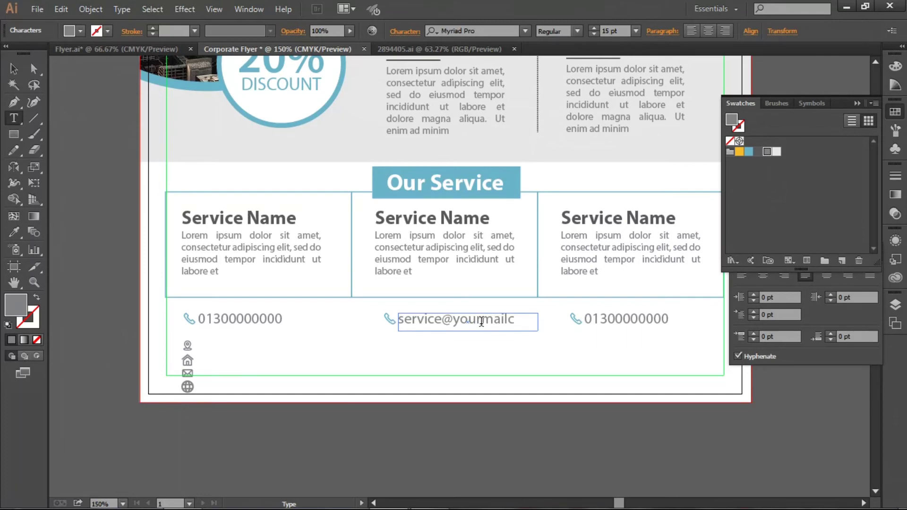
key(BackSpace)
text(com)
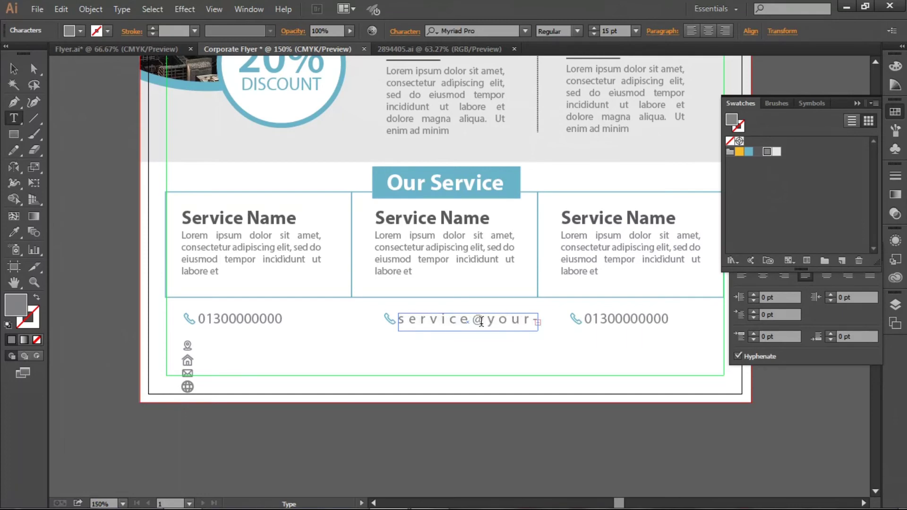
key(Escape)
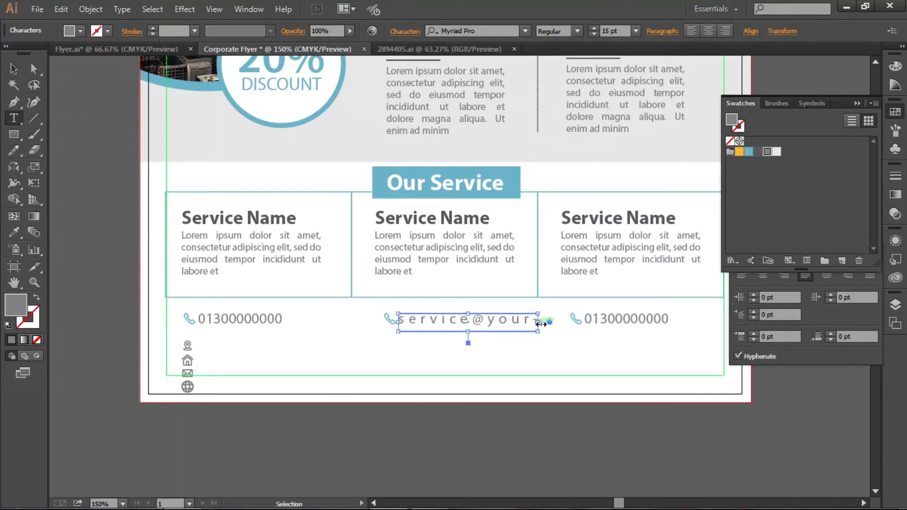
Widen the email frame to one line and shift it left with its icon
drag(541, 324, 550, 323)
ctrl+click(551, 326)
key(ctrl)
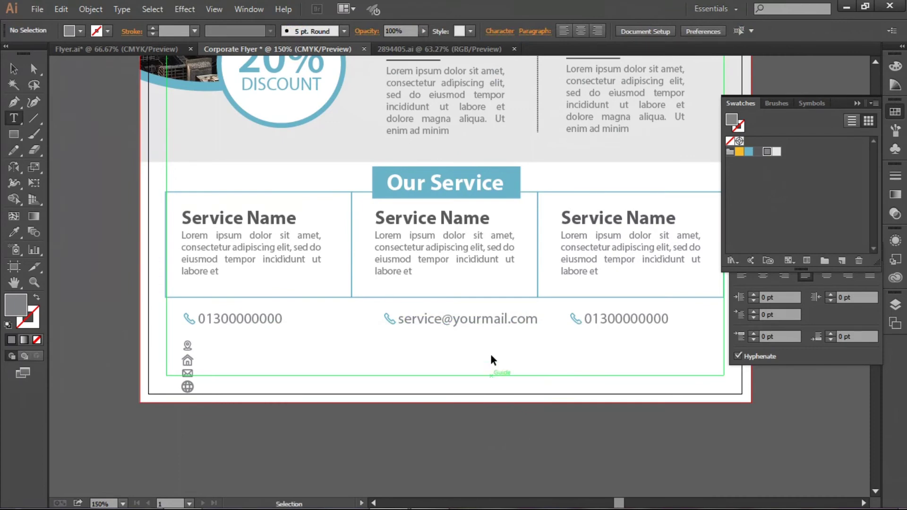
ctrl+click(415, 328)
ctrl+shift+click(387, 319)
drag(445, 320, 429, 320)
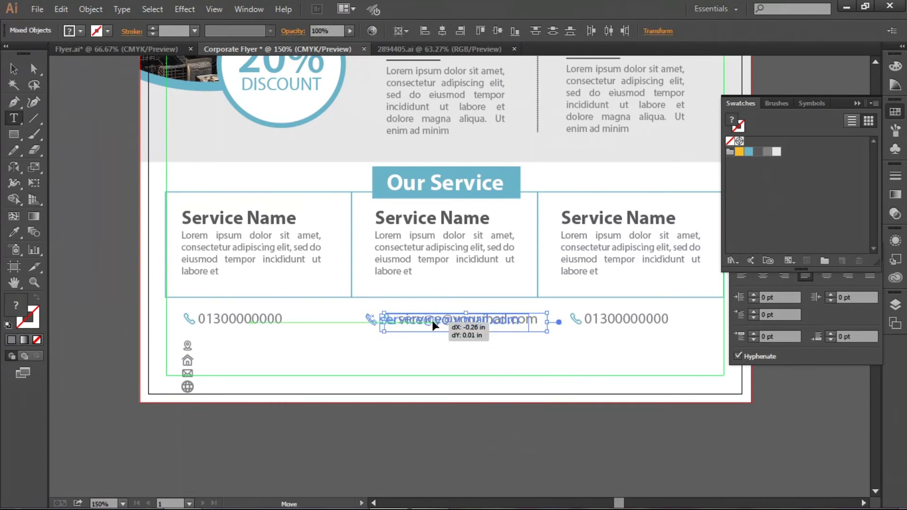
ctrl+click(448, 342)
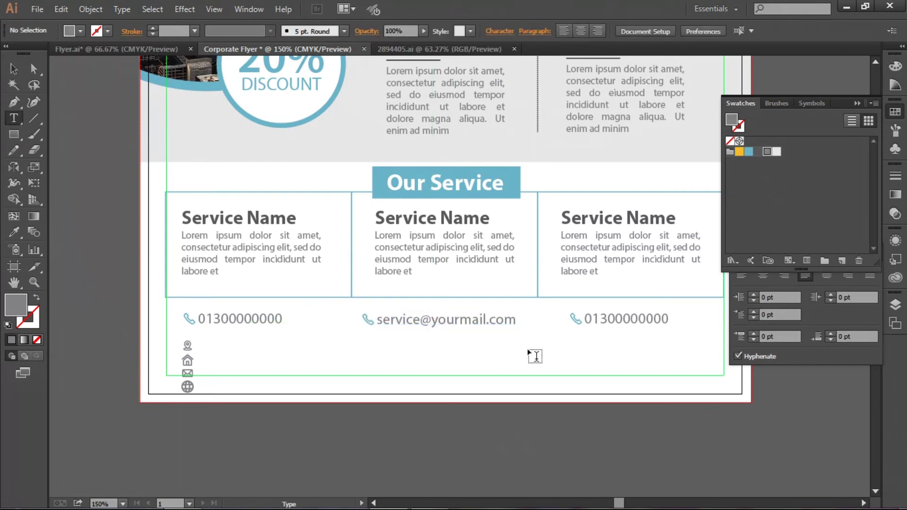
key(space)
drag(589, 356, 488, 369)
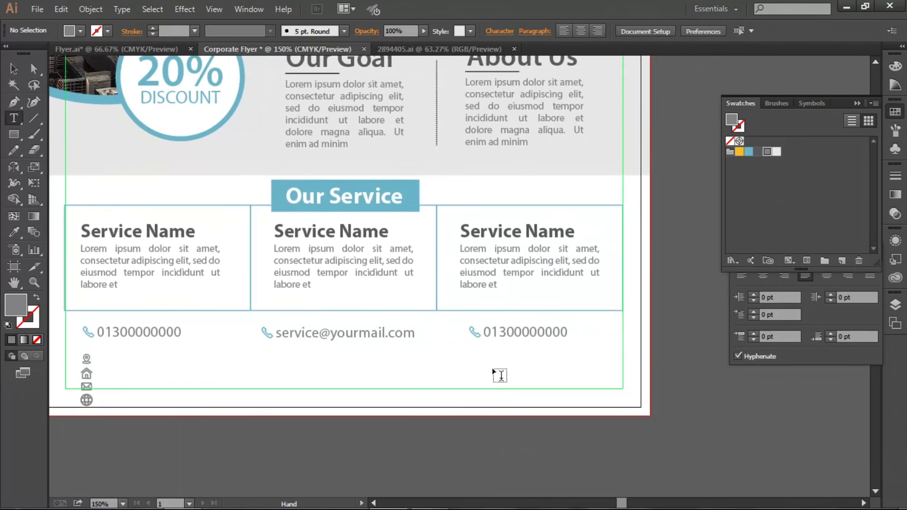
double_click(494, 332)
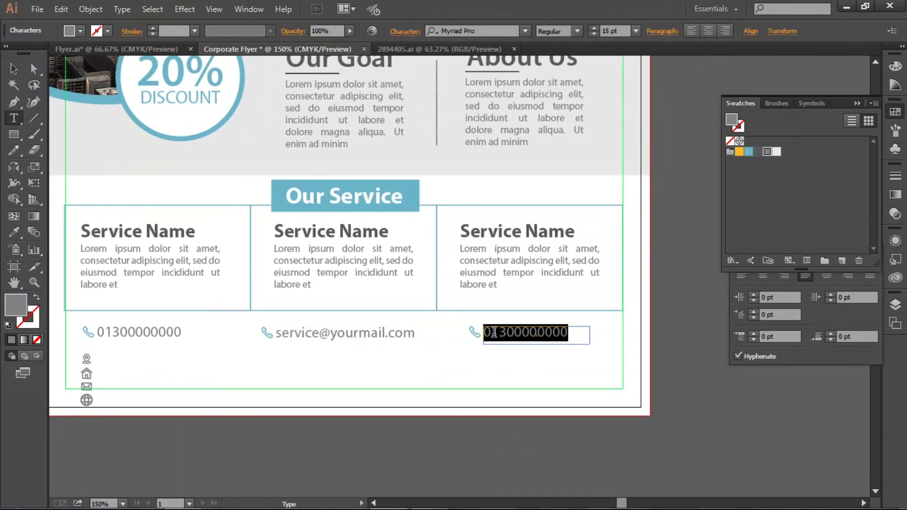
key(Escape)
drag(589, 337, 614, 336)
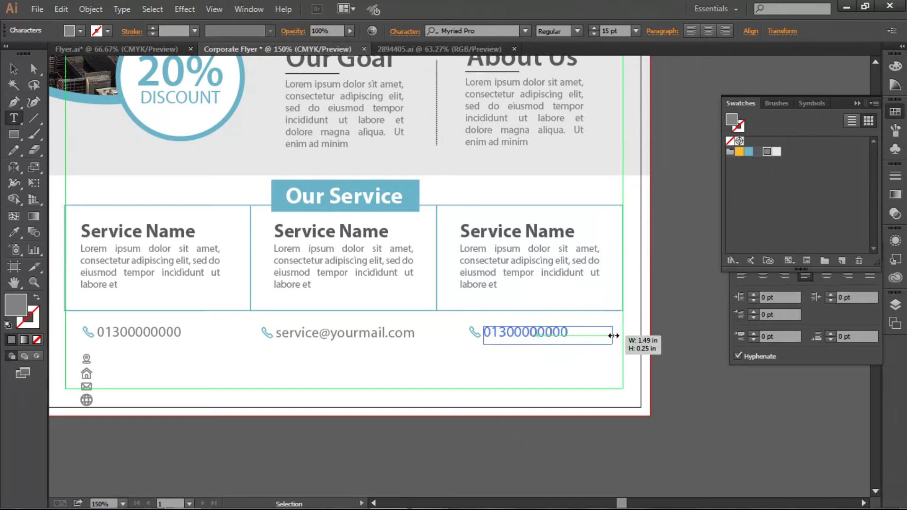
double_click(544, 332)
text(www.)
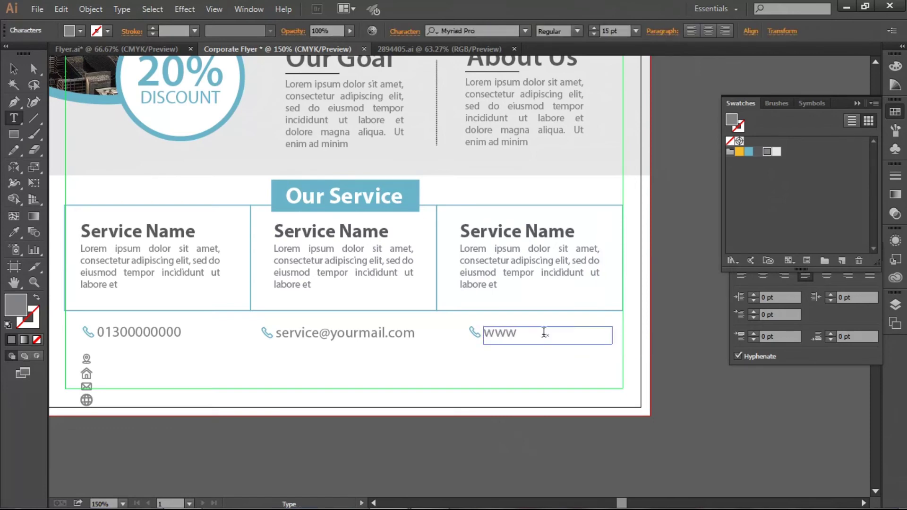
text(yoursite.com)
Move the website text together with its icon slightly right to line them up
key(Escape)
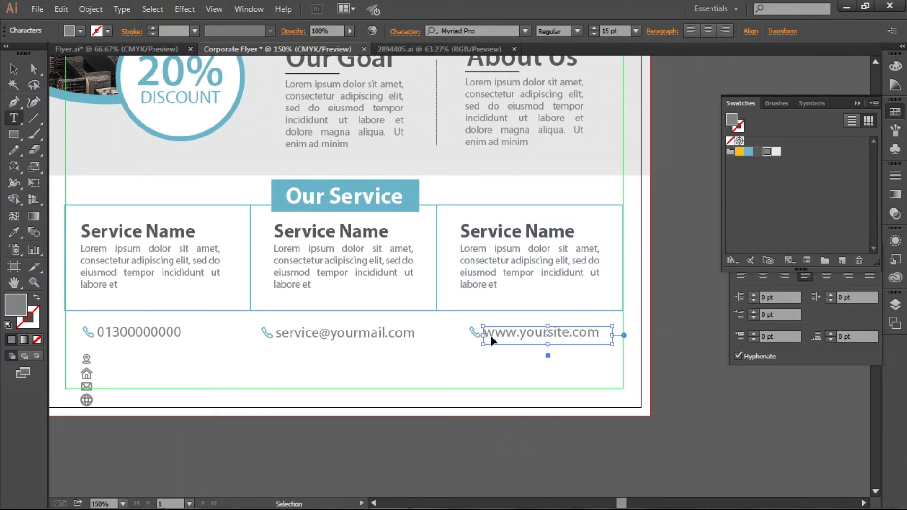
shift+click(474, 332)
drag(512, 333, 528, 333)
click(676, 358)
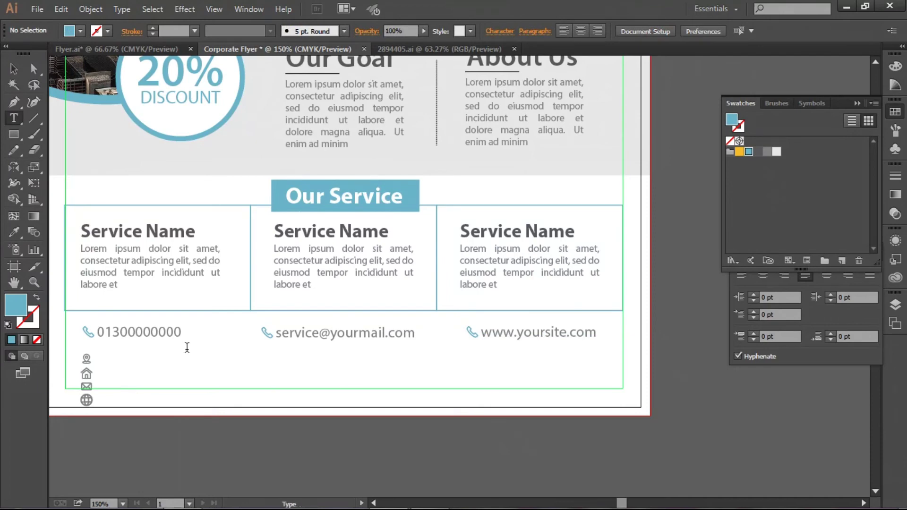
Recolour the four spare icons below the phone number with the Our Service blue
drag(78, 348, 104, 419)
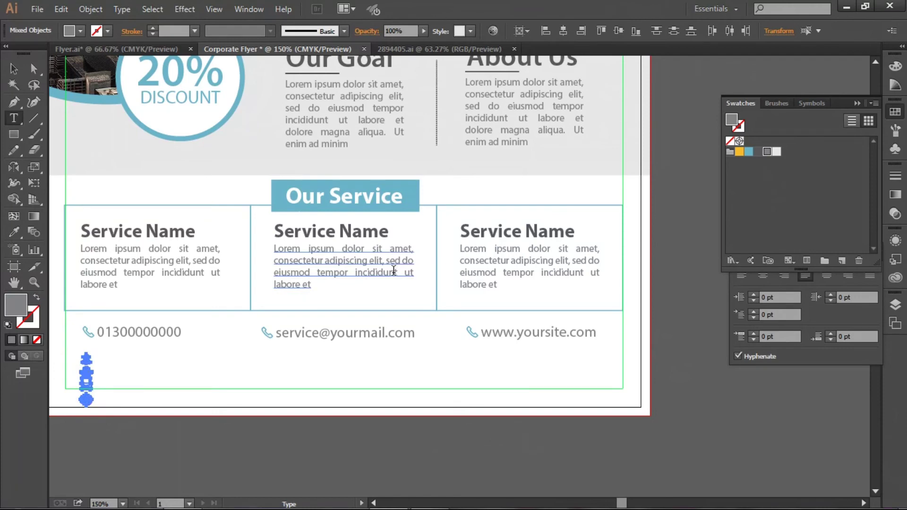
key(i)
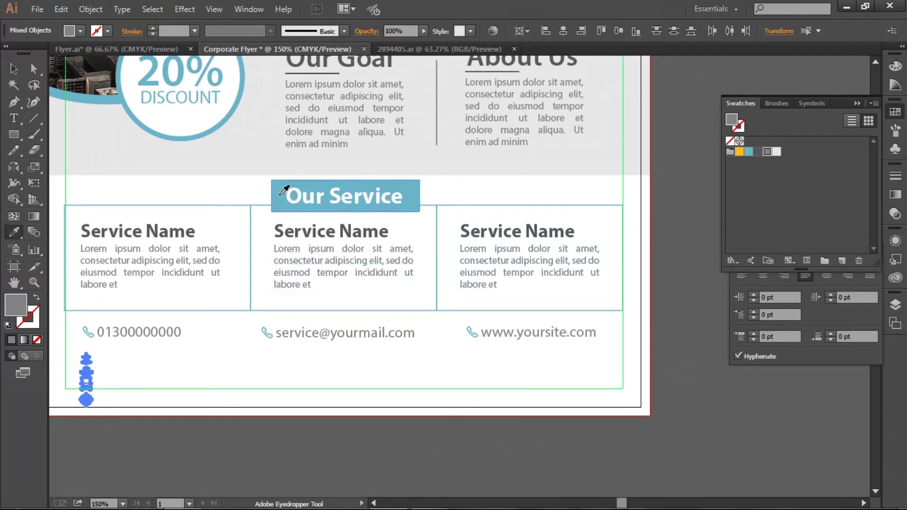
click(280, 194)
key(ctrl+shift+a)
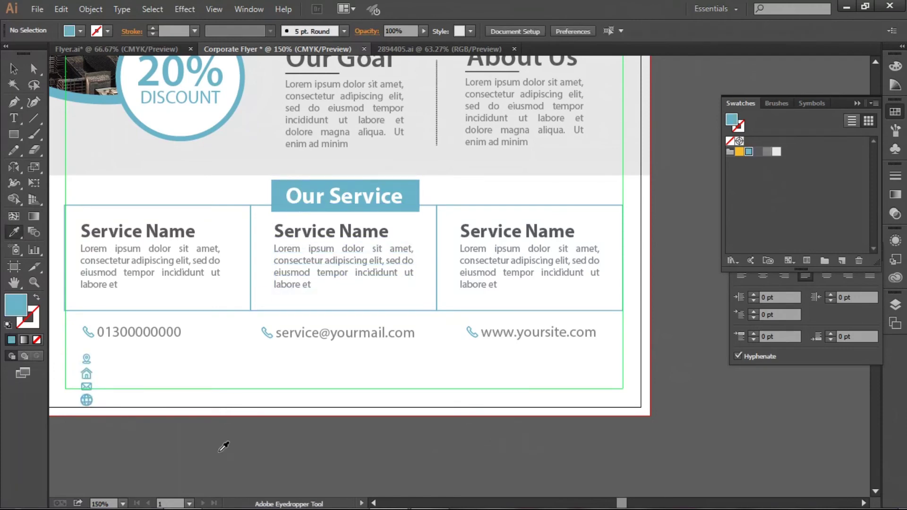
key(v)
Delete the stray phone icon by the email and put the envelope icon there
drag(83, 385, 262, 334)
key(i)
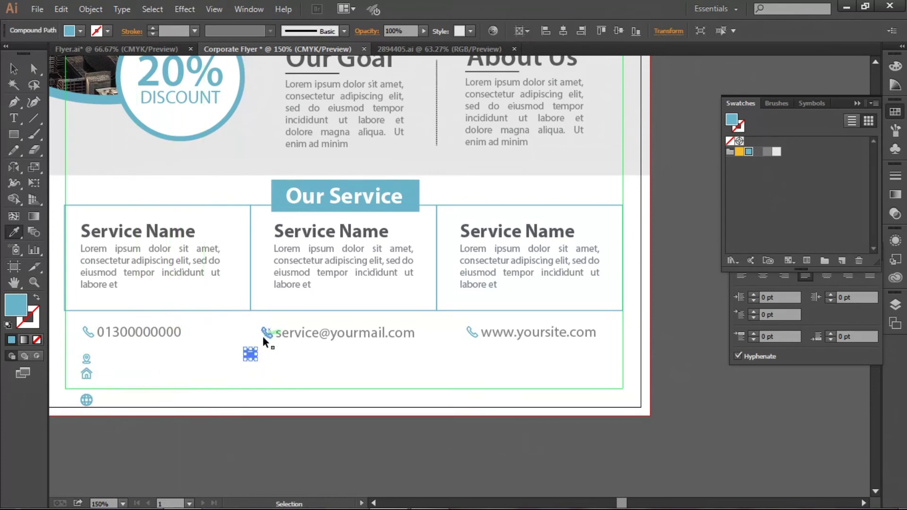
click(263, 334)
key(Delete)
key(v)
drag(254, 344, 266, 330)
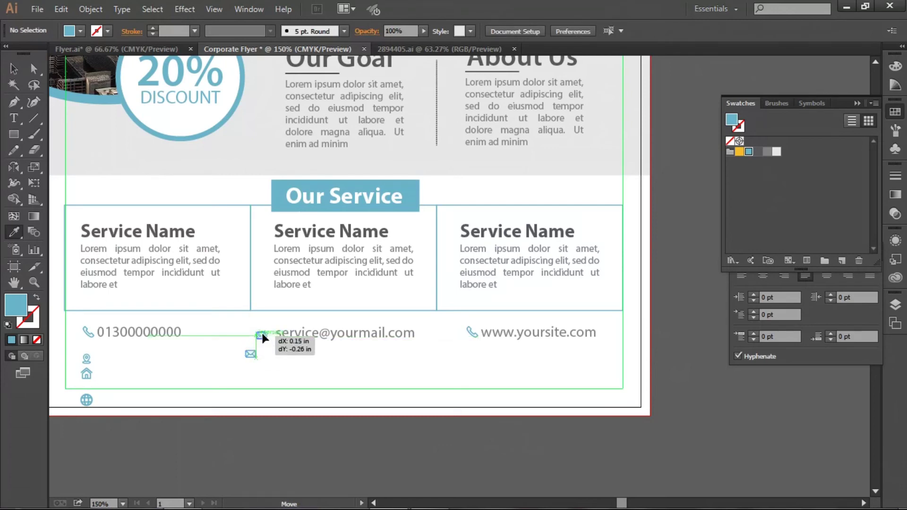
drag(265, 331, 265, 334)
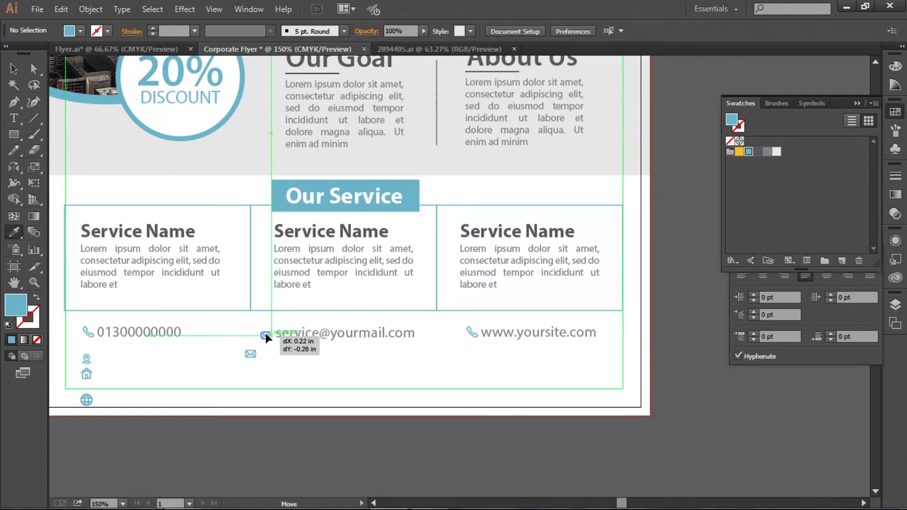
drag(265, 332, 265, 332)
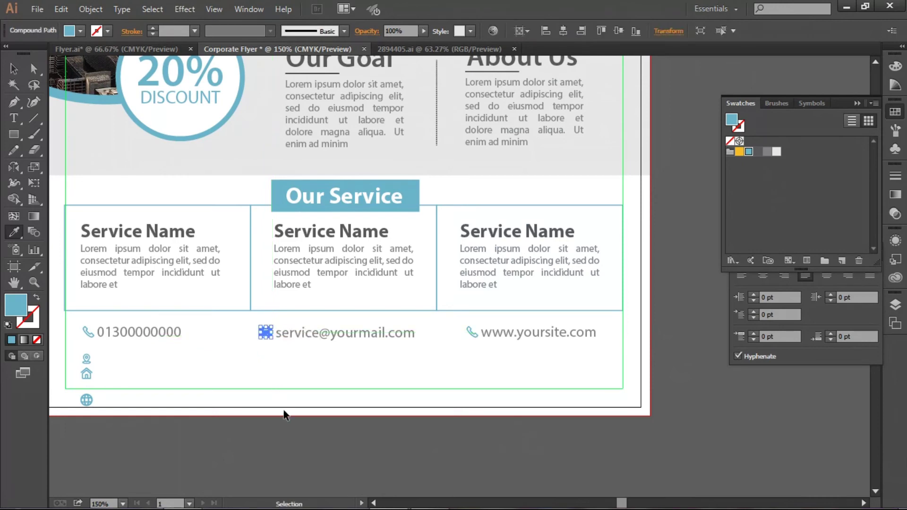
click(288, 449)
Zoom in to align the envelope icon precisely with the email text
key(i)
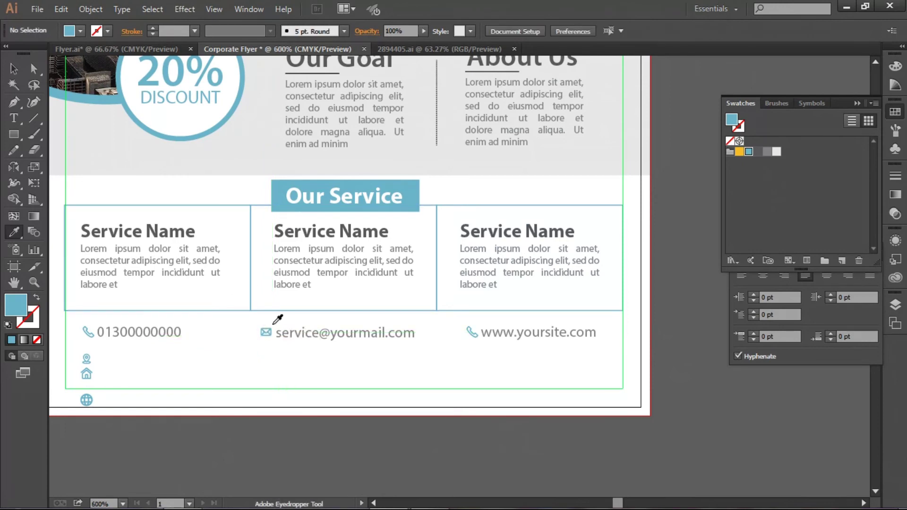
alt+scroll(272, 324, up, 3)
scroll(278, 319, down, 2)
drag(262, 318, 266, 323)
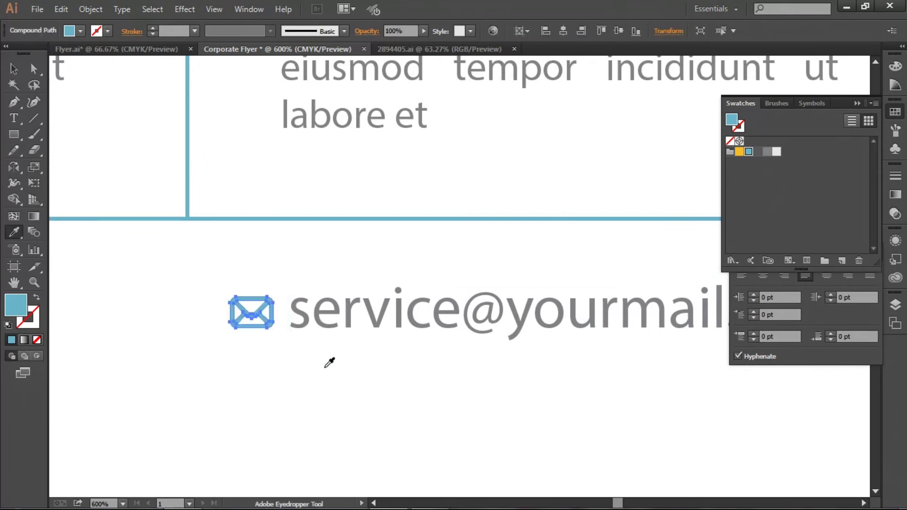
key(ctrl+minus)
key(ctrl+minus)
key(ctrl+minus)
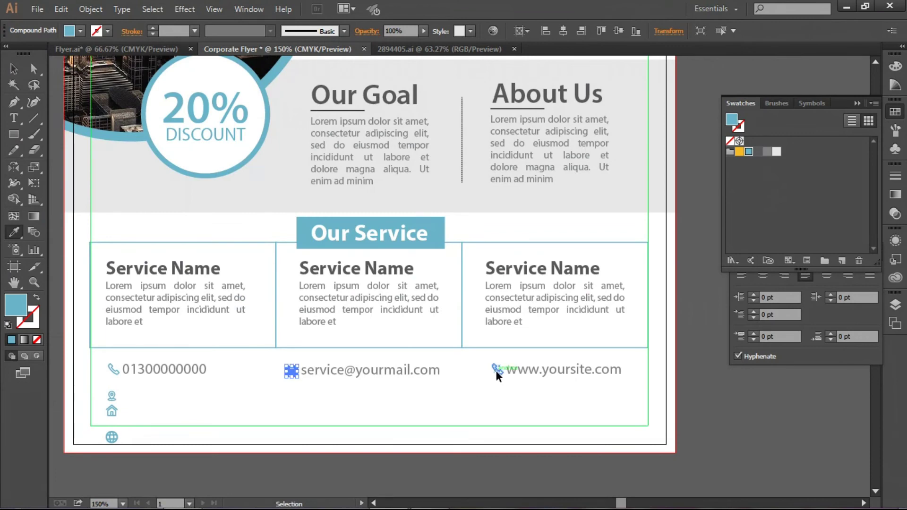
ctrl+click(496, 372)
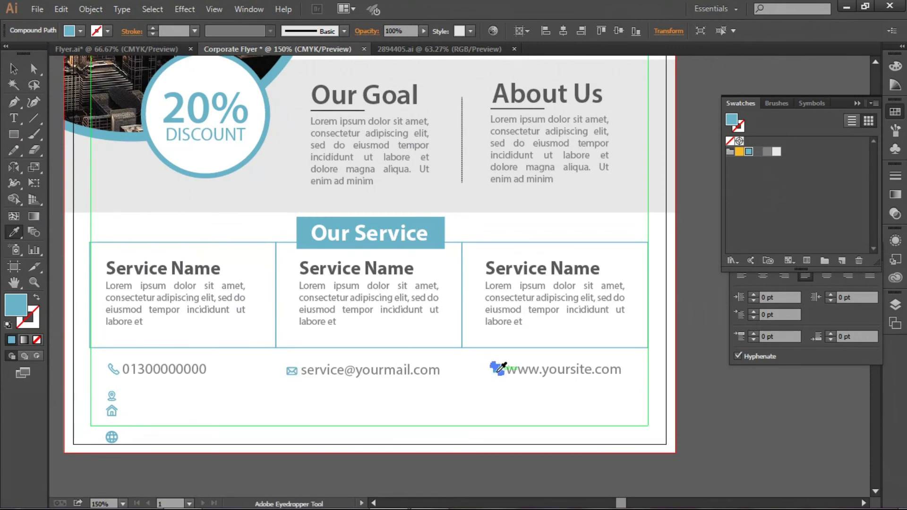
key(Delete)
key(v)
drag(114, 435, 124, 432)
mouse_move(225, 405)
mouse_down()
mouse_move(490, 372)
mouse_move(477, 382)
mouse_move(494, 365)
mouse_move(490, 386)
mouse_up()
scroll(504, 363, up, 2)
click(492, 411)
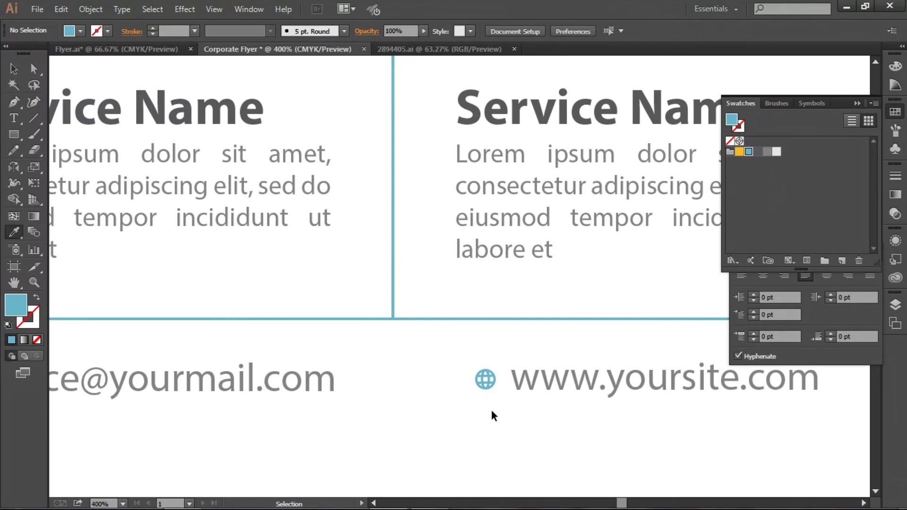
drag(490, 382, 497, 382)
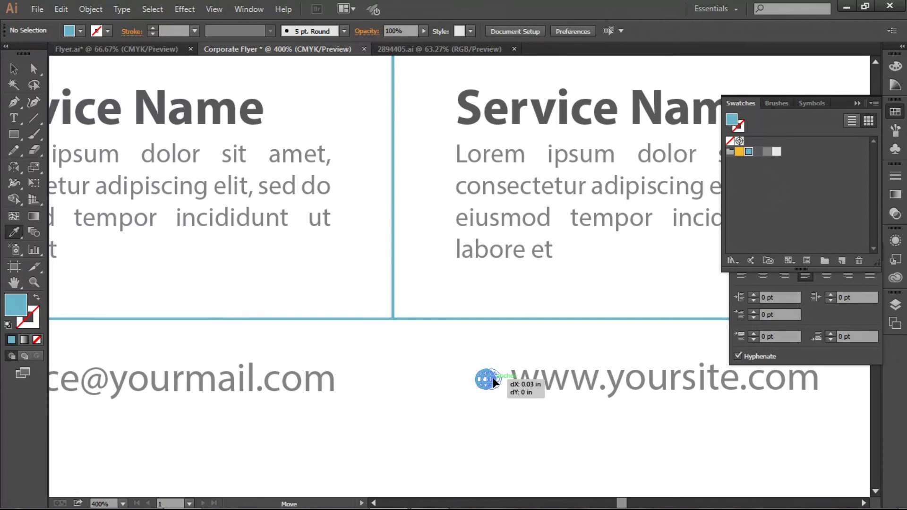
click(482, 410)
alt+scroll(482, 411, down, 3)
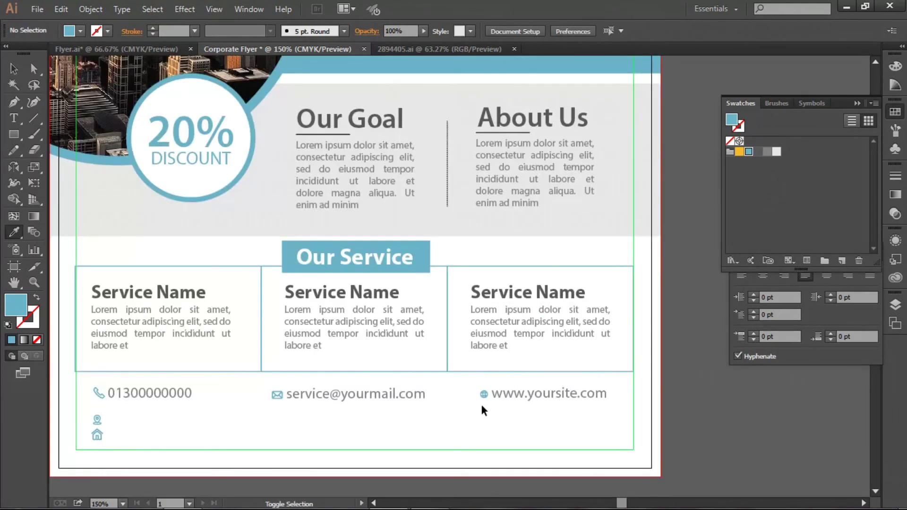
alt+scroll(481, 403, down, 1)
scroll(482, 411, down, 2)
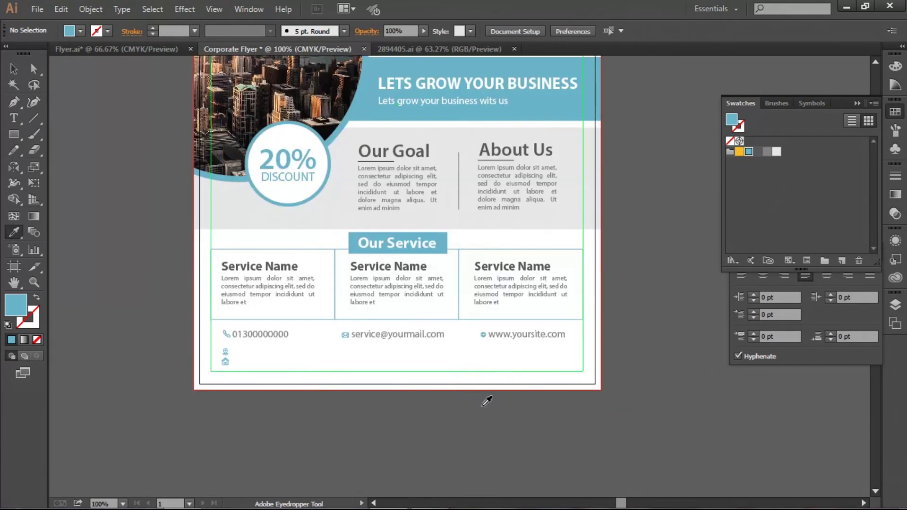
drag(200, 351, 203, 349)
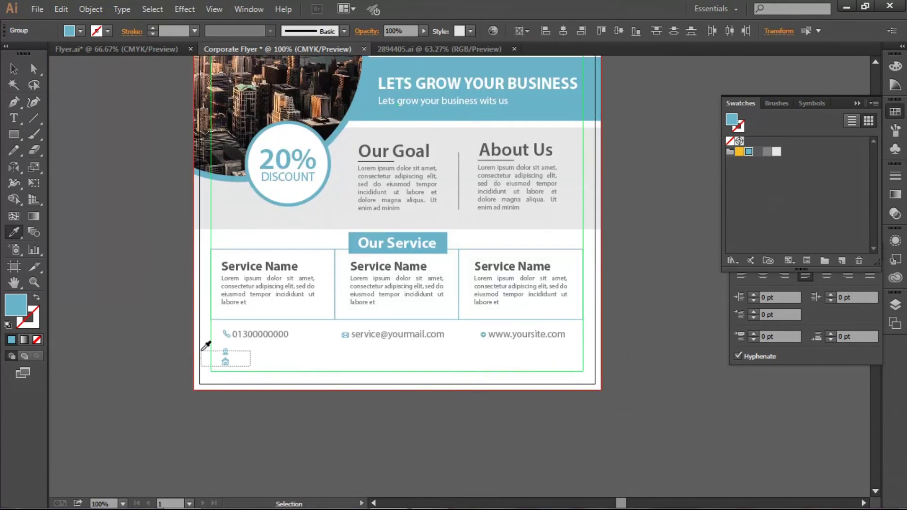
Delete the spare location and house icons, then restyle the contact row and lower it slightly
key(Delete)
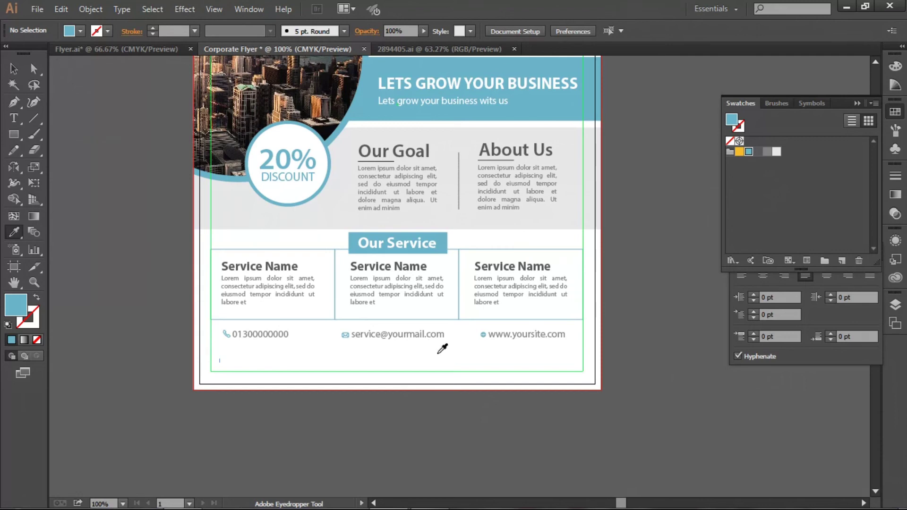
key(v)
drag(566, 353, 216, 328)
click(221, 325)
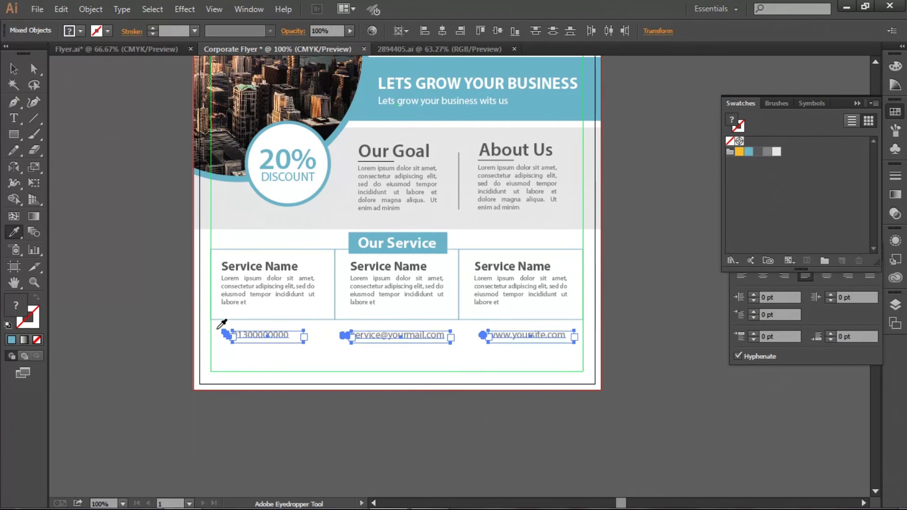
key(v)
click(90, 321)
key(i)
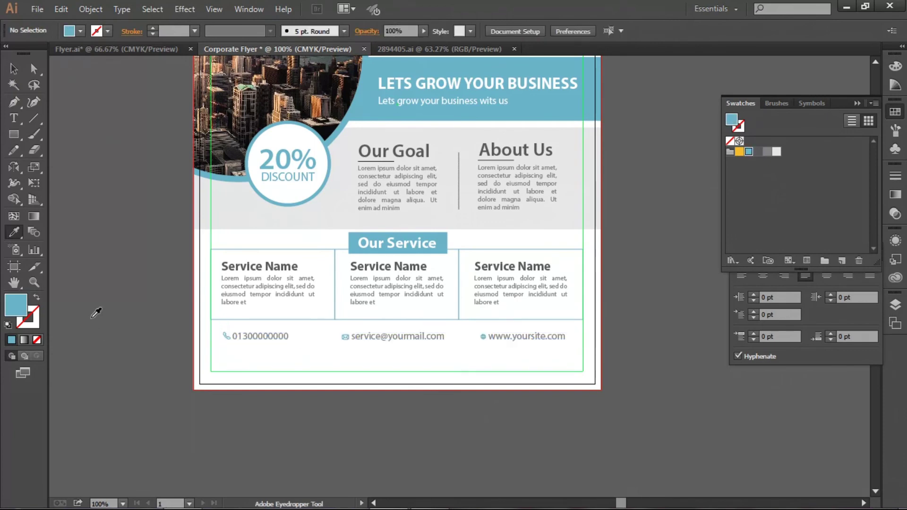
click(13, 102)
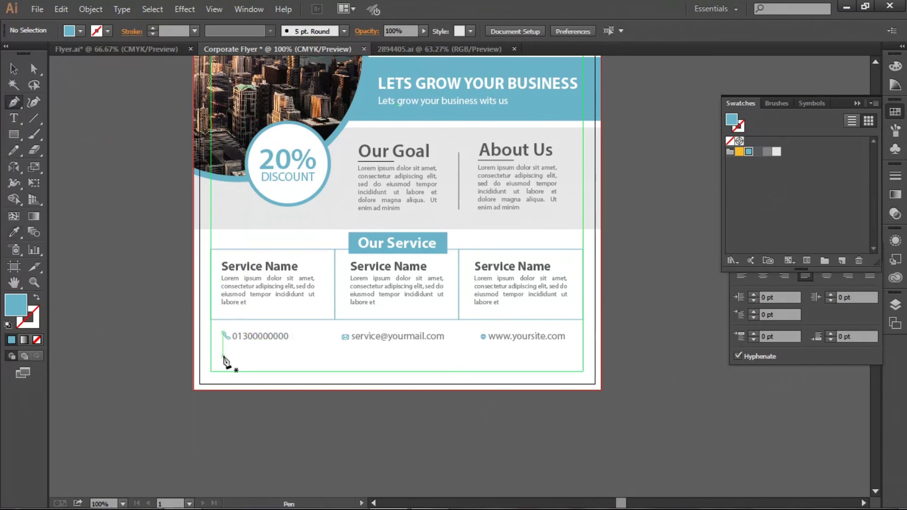
Draw a blue-stroked, unfilled horizontal line across the page beneath the contact row
click(223, 353)
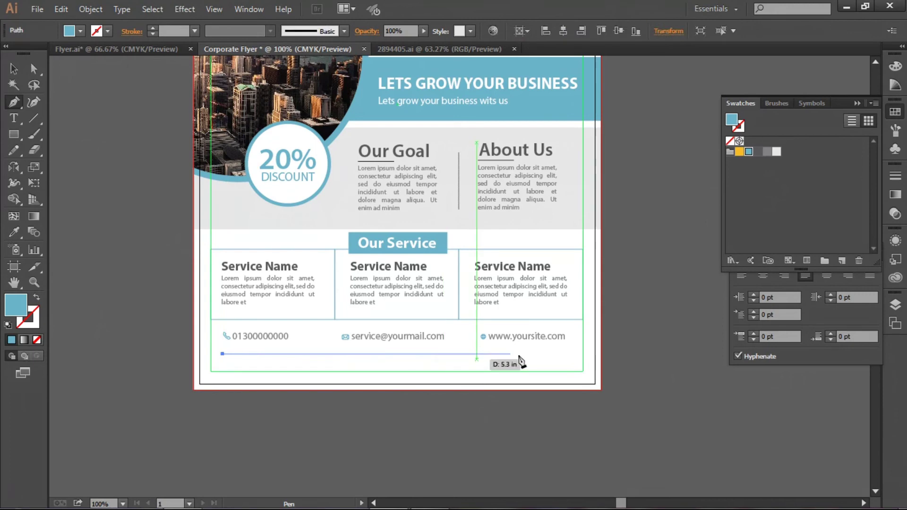
click(574, 354)
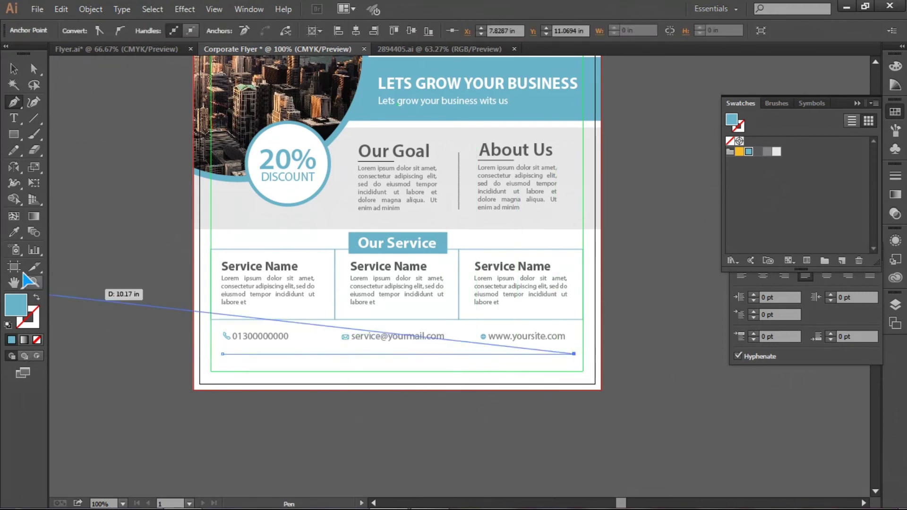
click(36, 297)
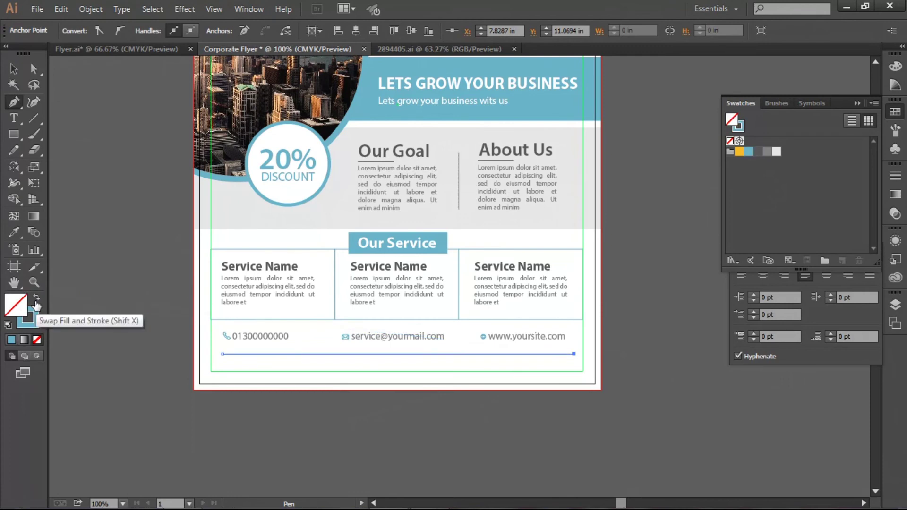
ctrl+click(126, 377)
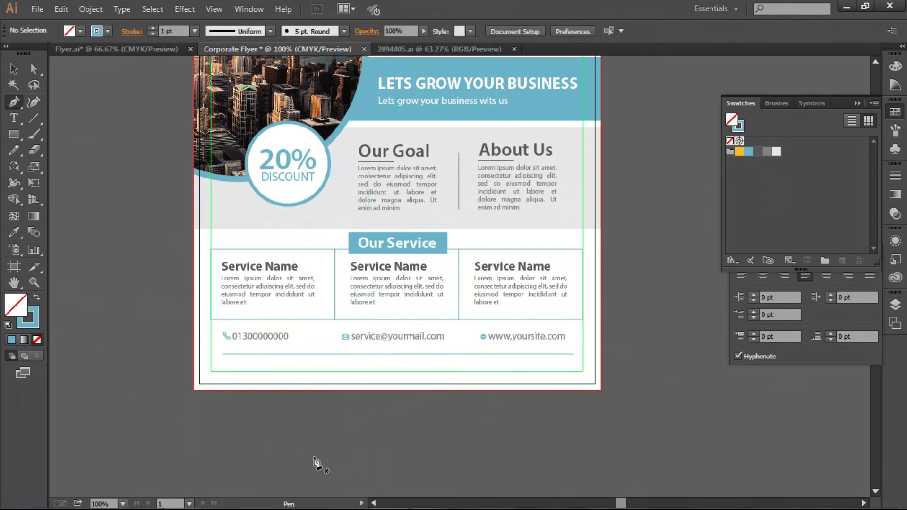
click(15, 135)
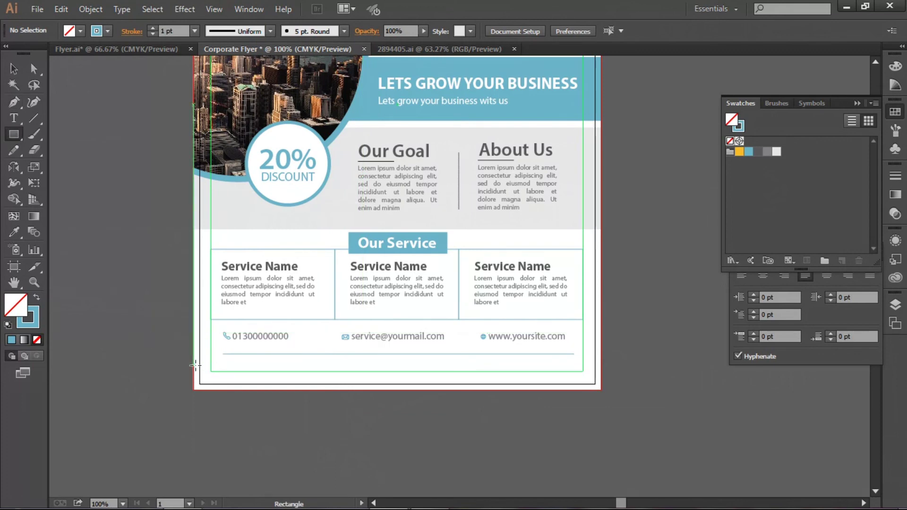
Draw a full-width rectangle along the flyer's bottom edge filled with blue
drag(195, 365, 492, 387)
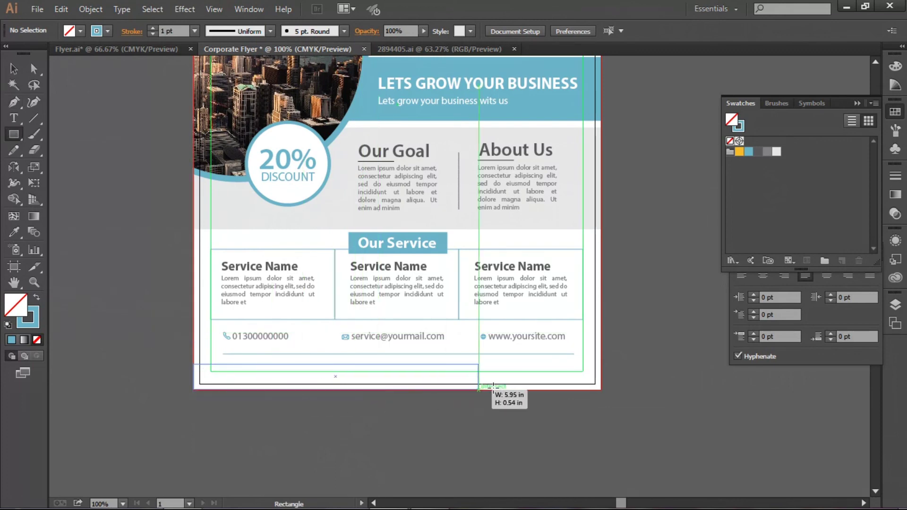
drag(494, 386, 601, 389)
click(35, 298)
key(v)
click(178, 425)
Lift the divider line slightly above its original position
drag(426, 353, 427, 349)
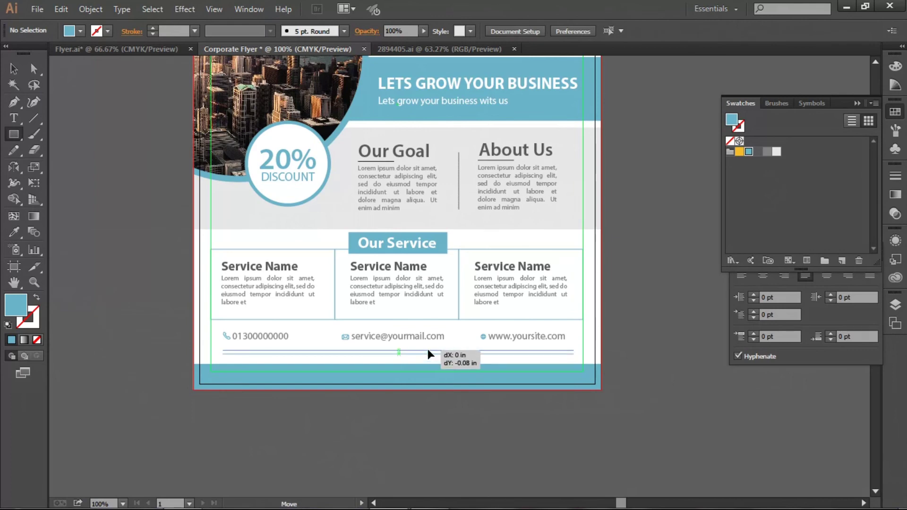
drag(427, 348, 427, 349)
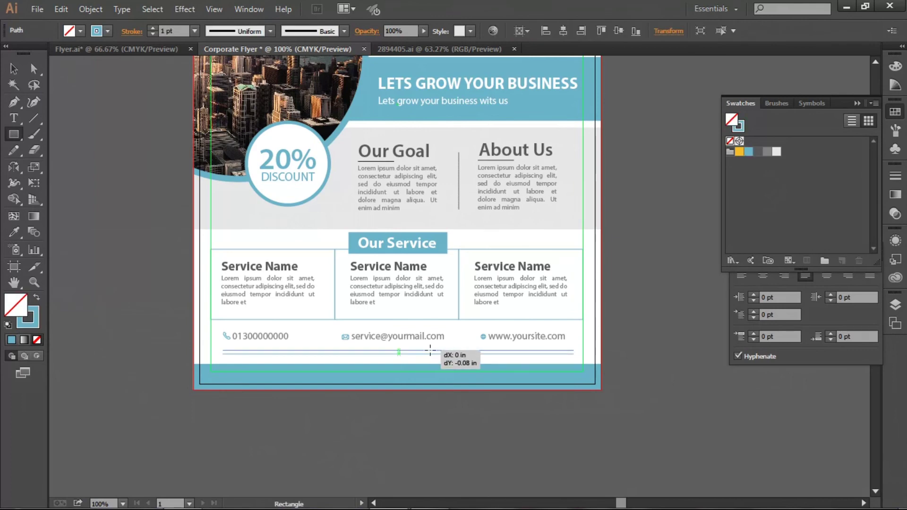
click(514, 336)
click(631, 337)
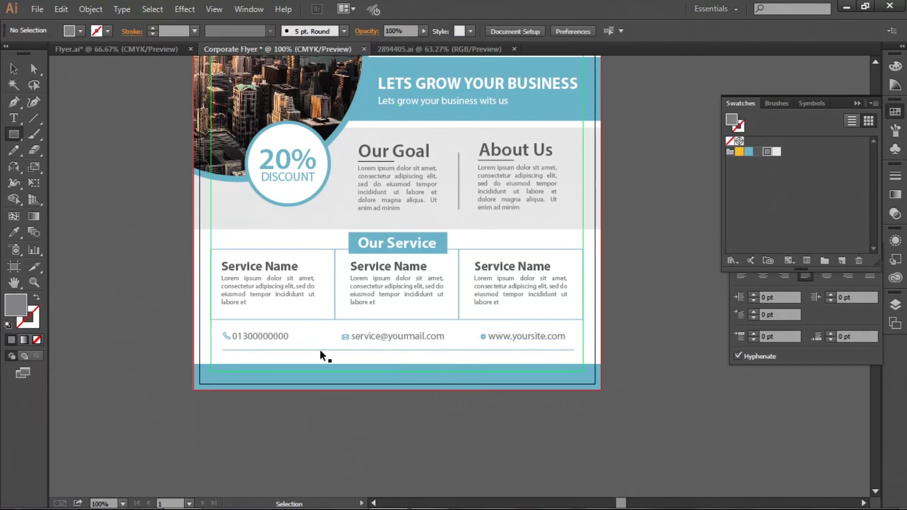
key(m)
click(145, 333)
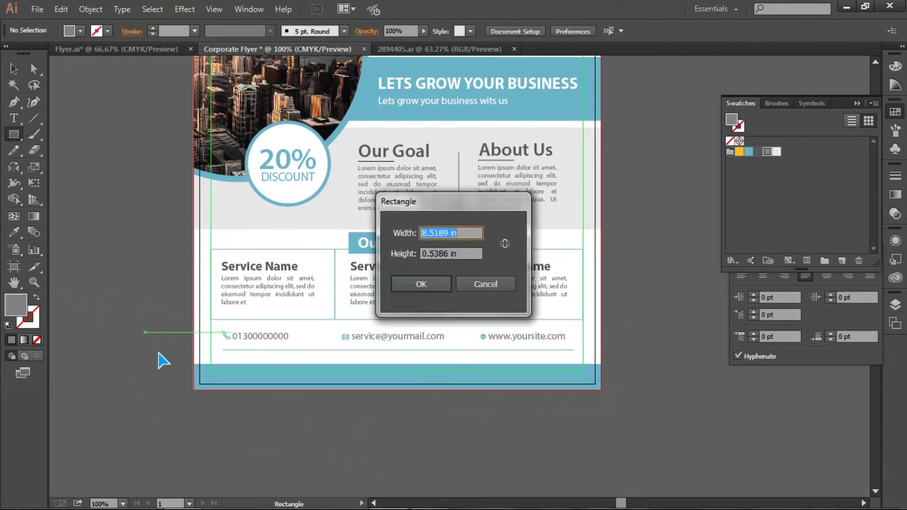
Group the contact row's icons and texts, raise the group slightly, and fit the artboard in view
click(486, 284)
key(v)
drag(175, 325, 569, 334)
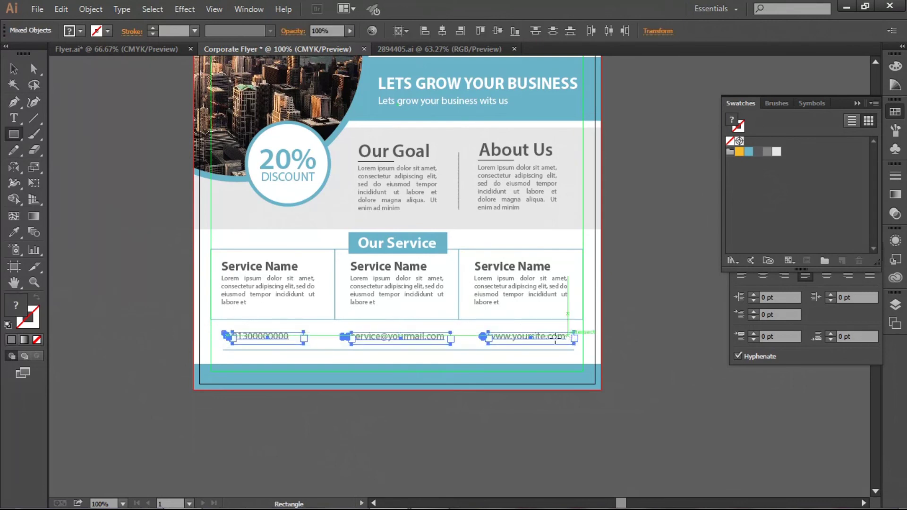
key(ctrl+g)
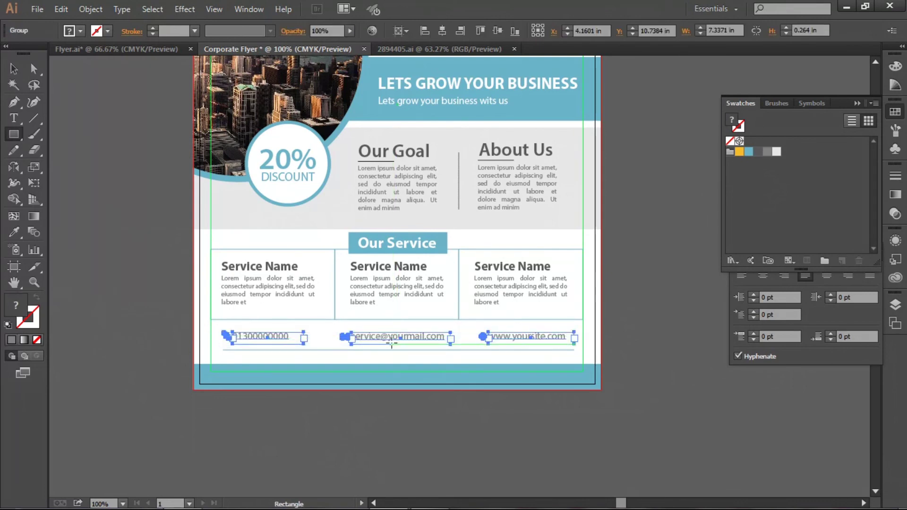
drag(391, 342, 392, 341)
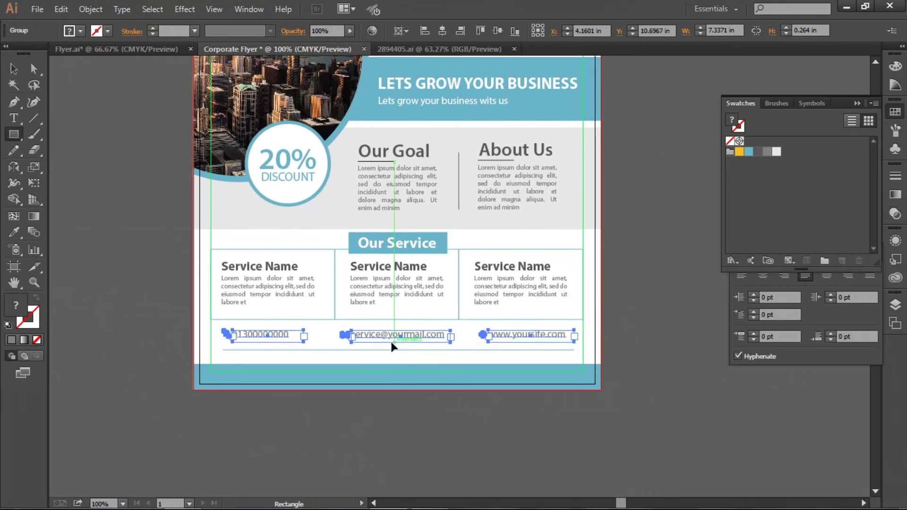
click(163, 309)
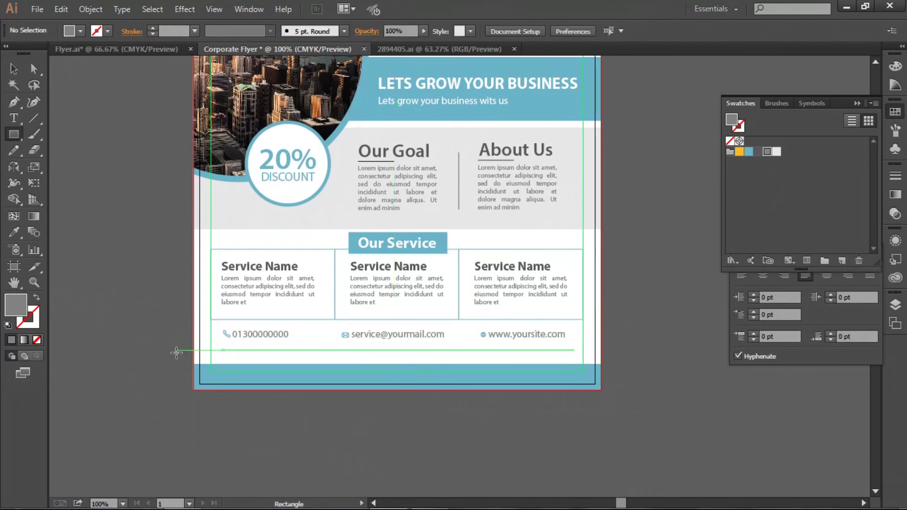
scroll(176, 352, up, 3)
key(v)
key(ctrl+0)
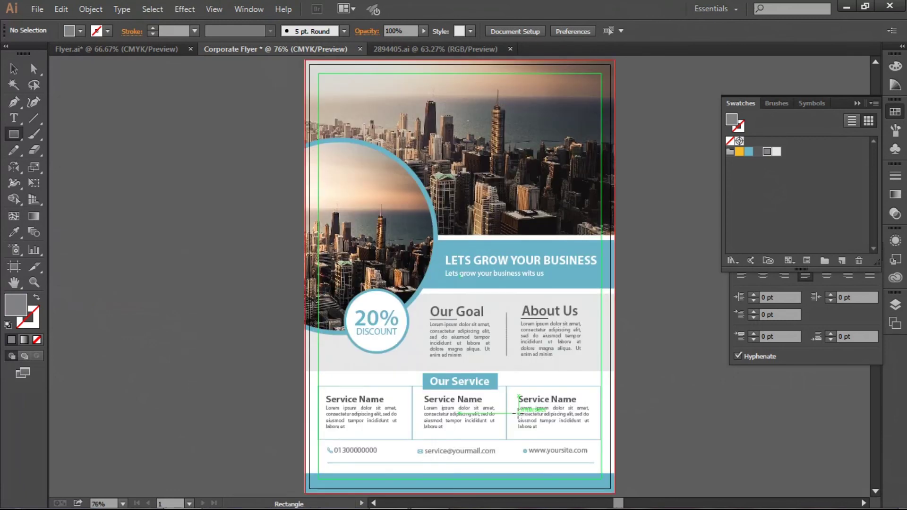